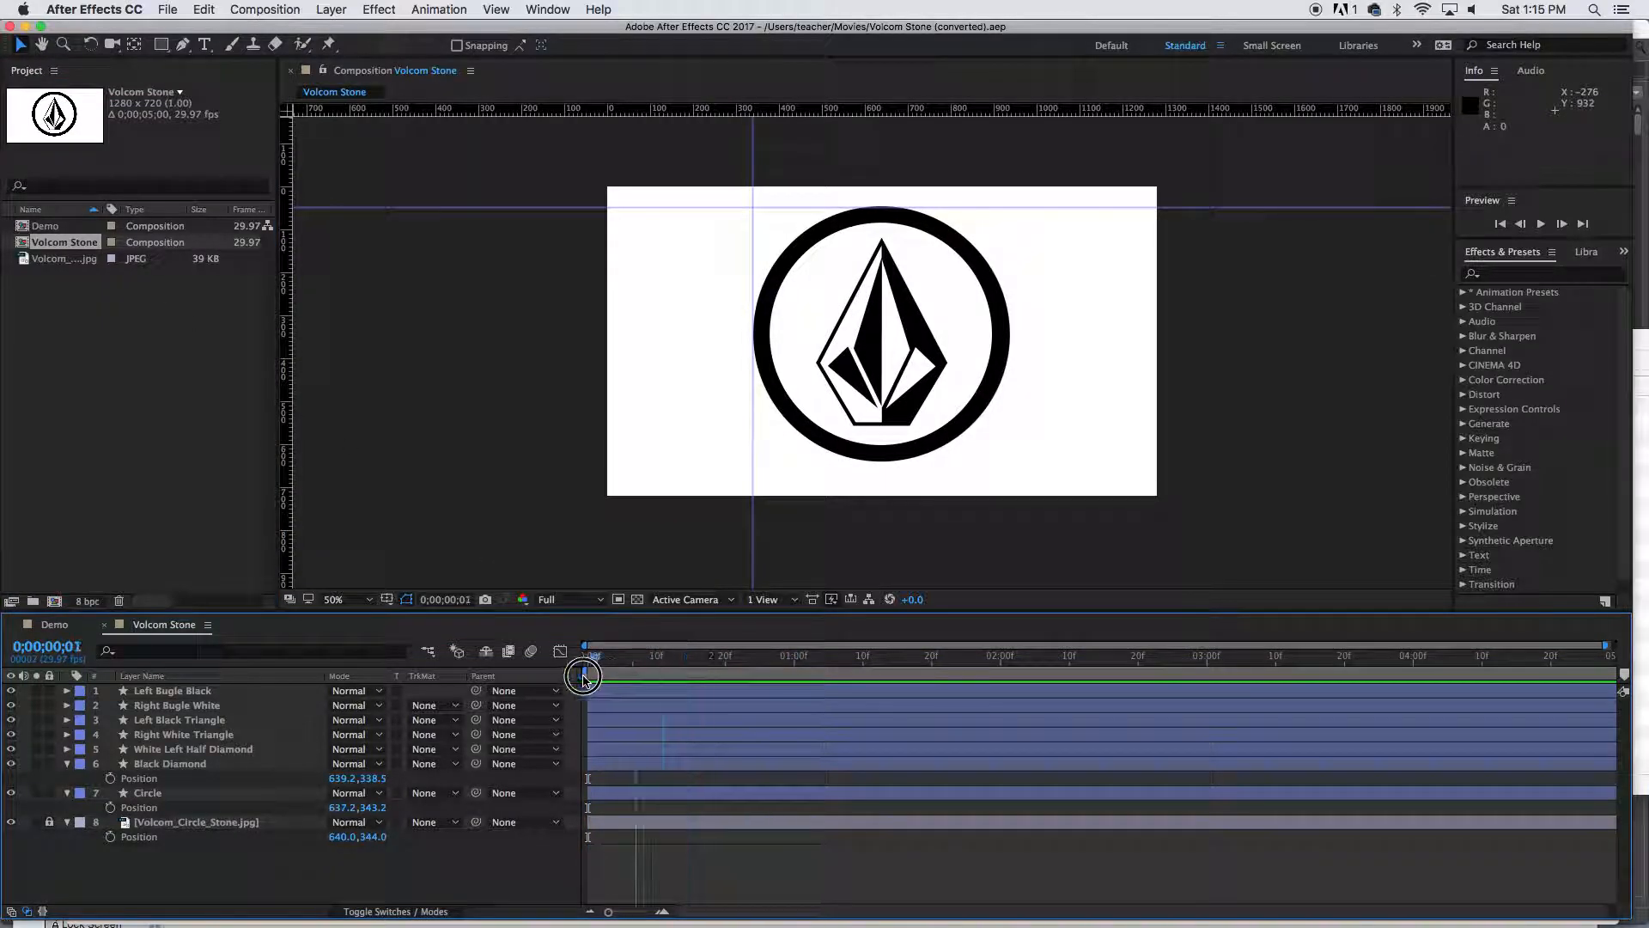
Hide all the shape layers and the Volcom_Circle_Stone.jpg reference layer in the Volcom Stone composition
left_click(47, 822)
left_click_drag(10, 793, 7, 697)
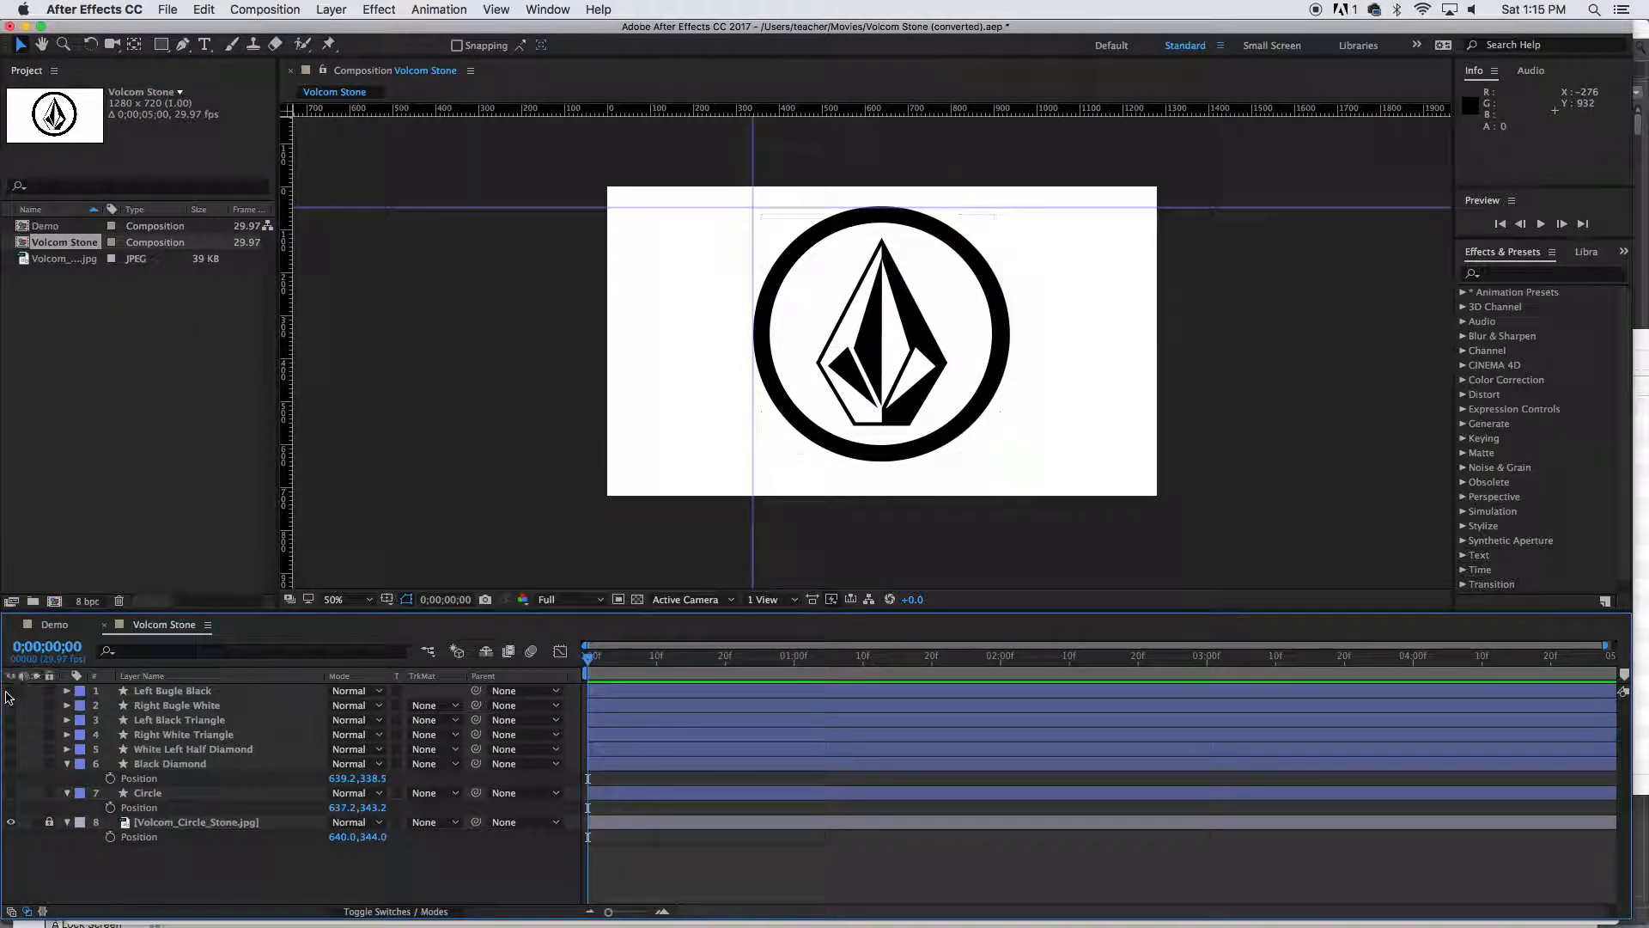
left_click(10, 822)
Show the shape layers again one by one, from Circle and Black Diamond up to Left Bugle Black, leaving the reference image hidden
left_click(10, 793)
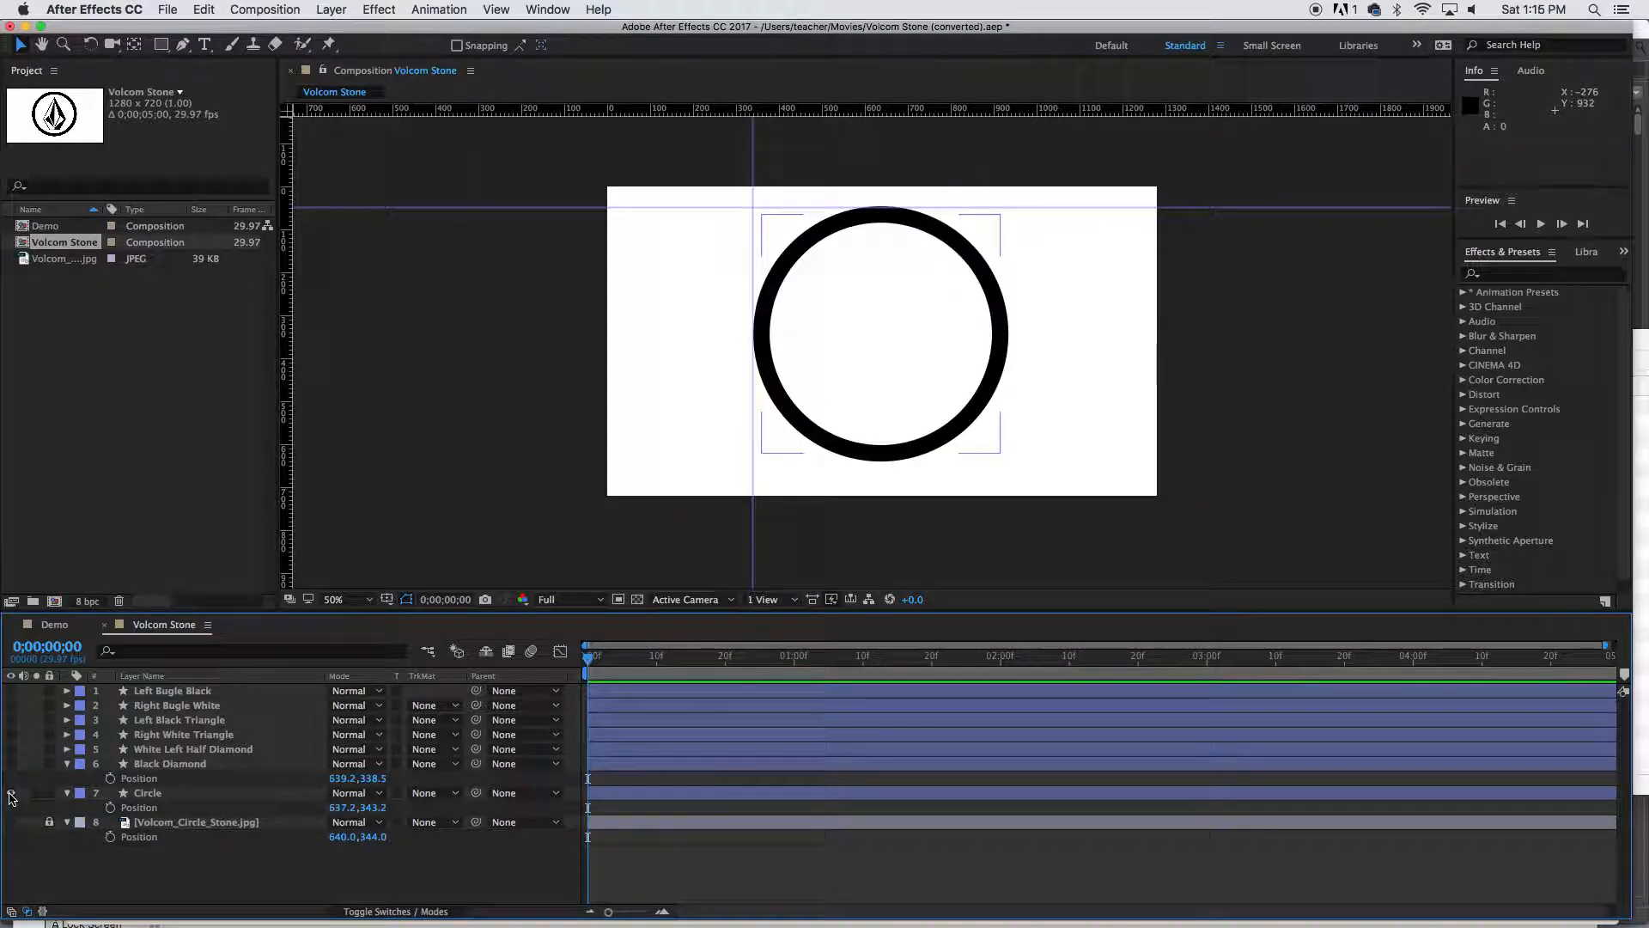
left_click(11, 764)
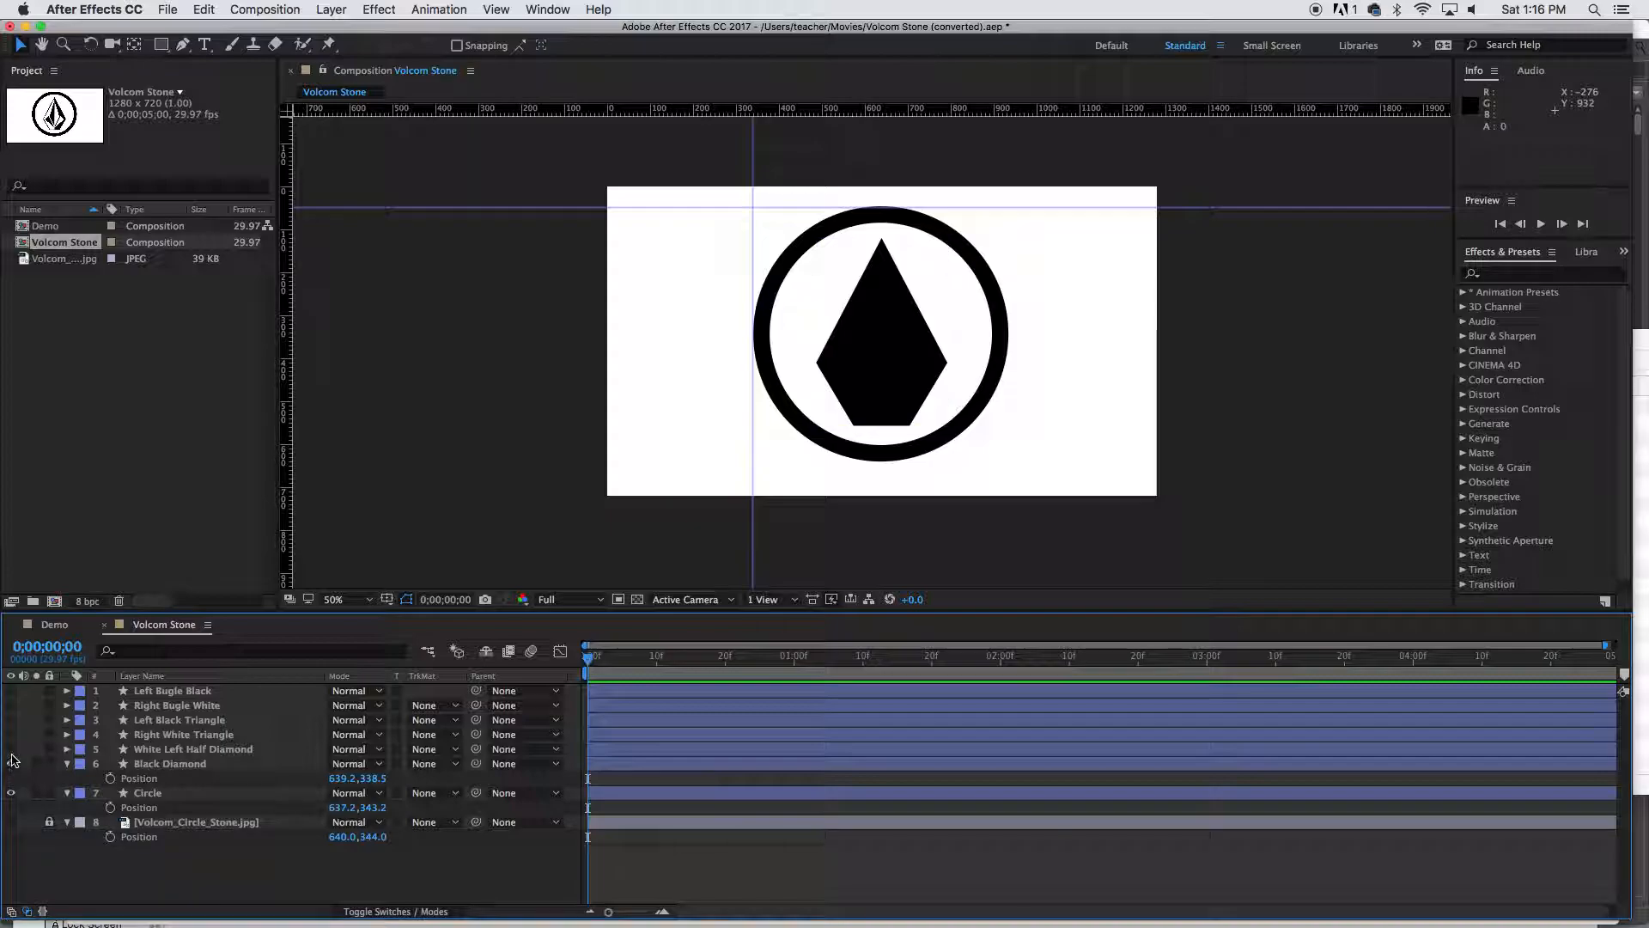
left_click(11, 749)
left_click(11, 735)
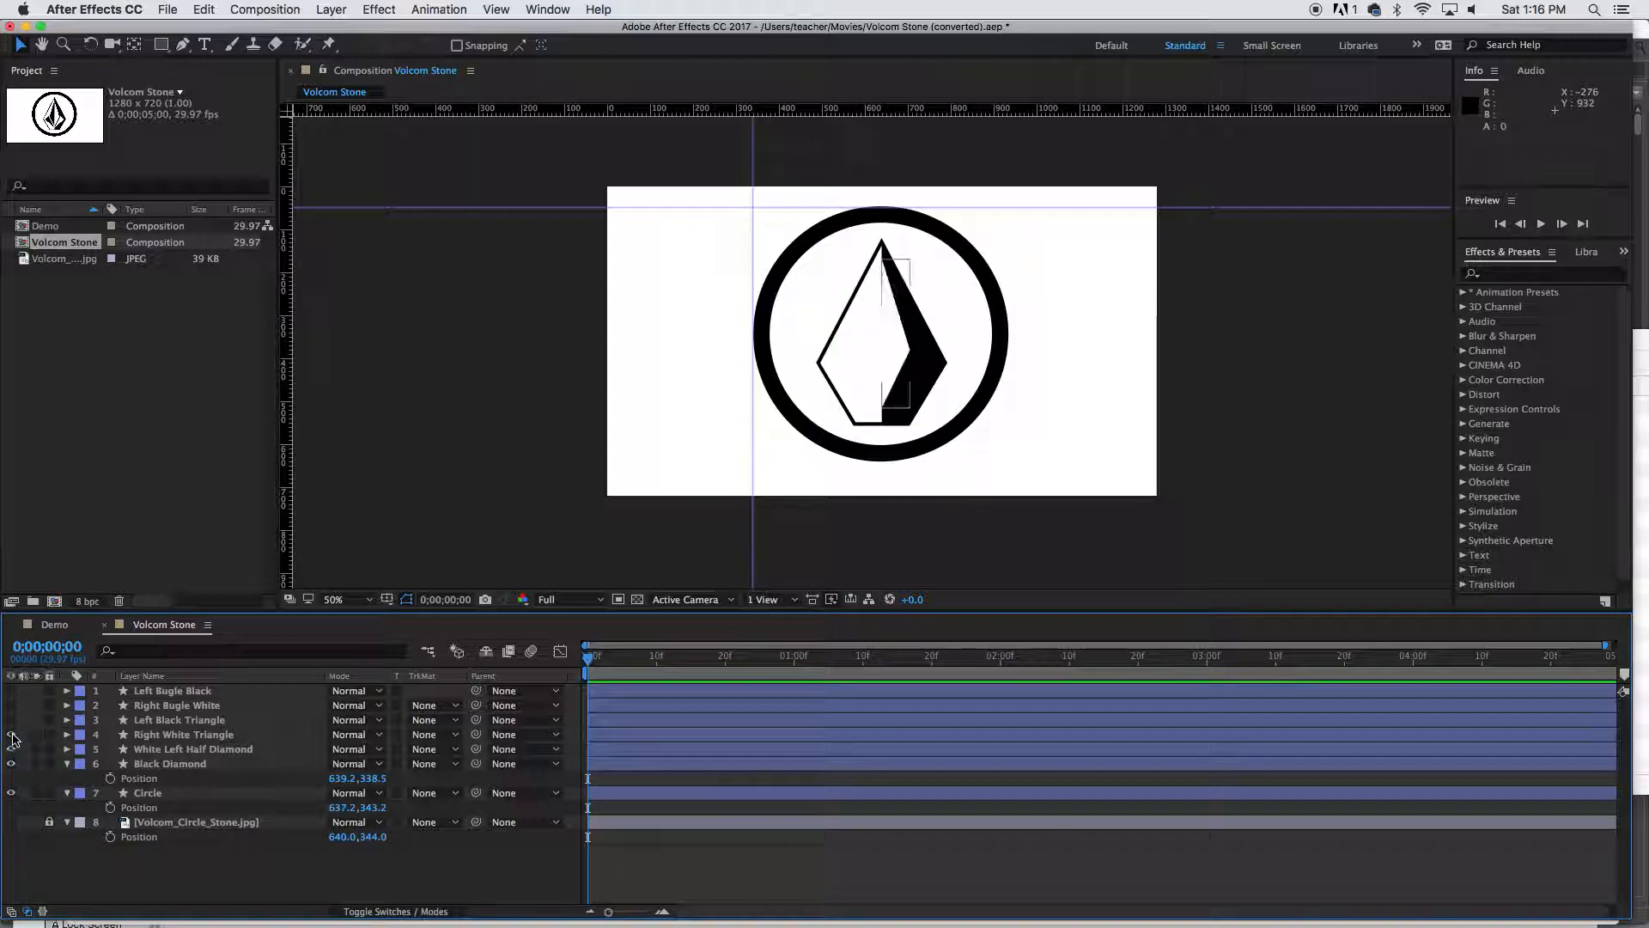
left_click(11, 722)
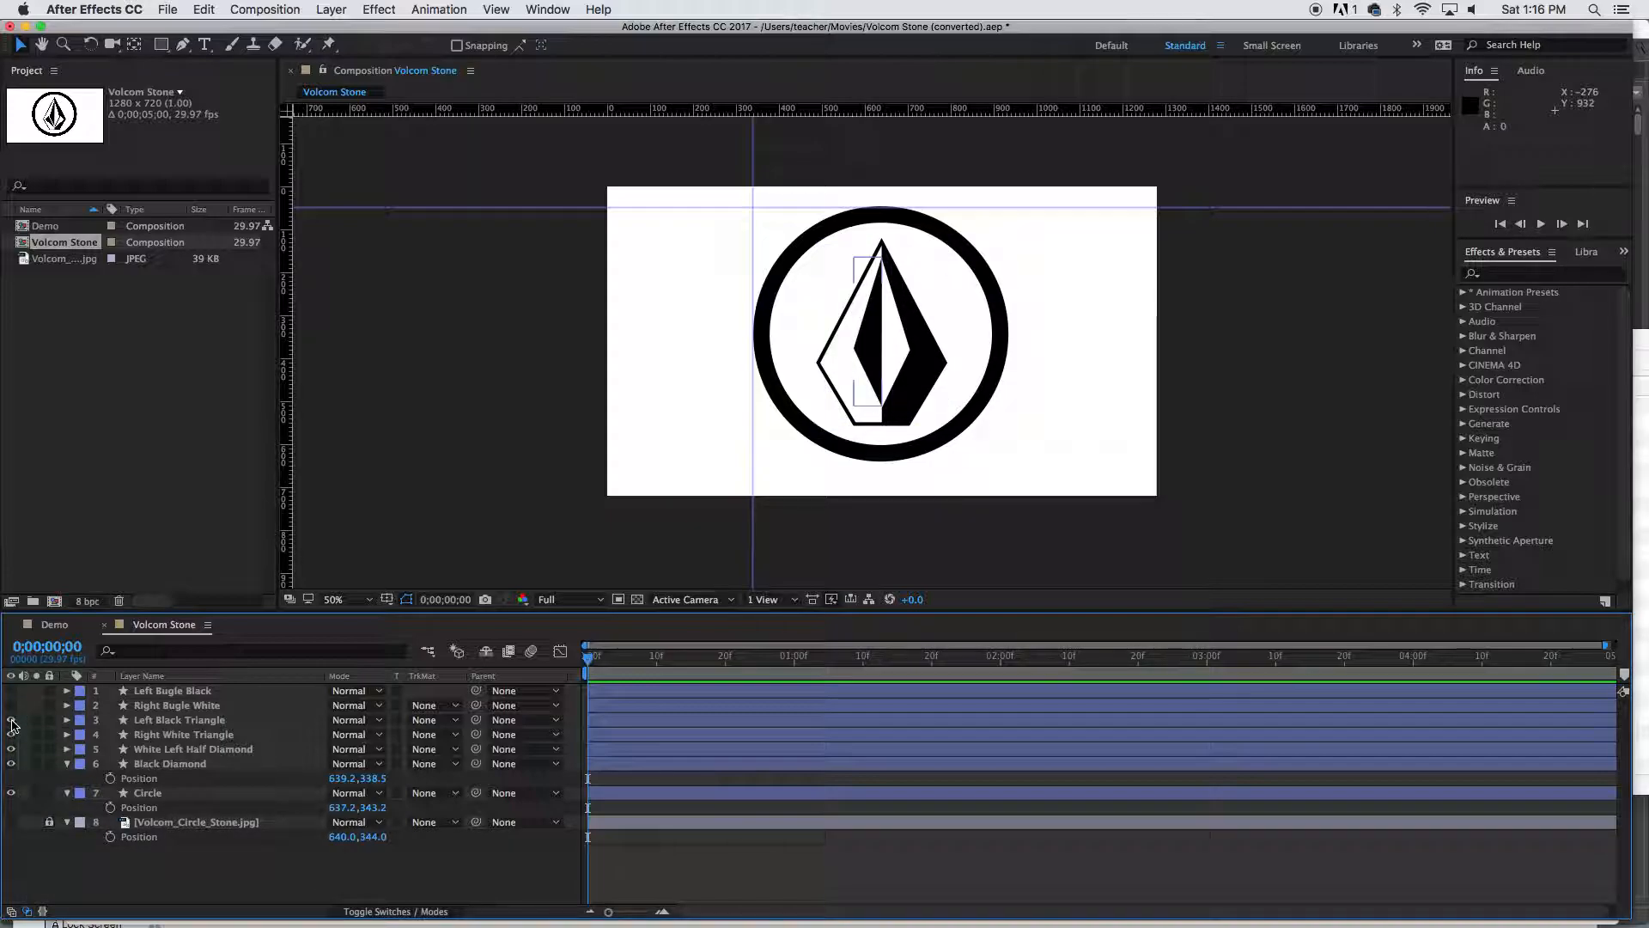
left_click(12, 706)
left_click(11, 691)
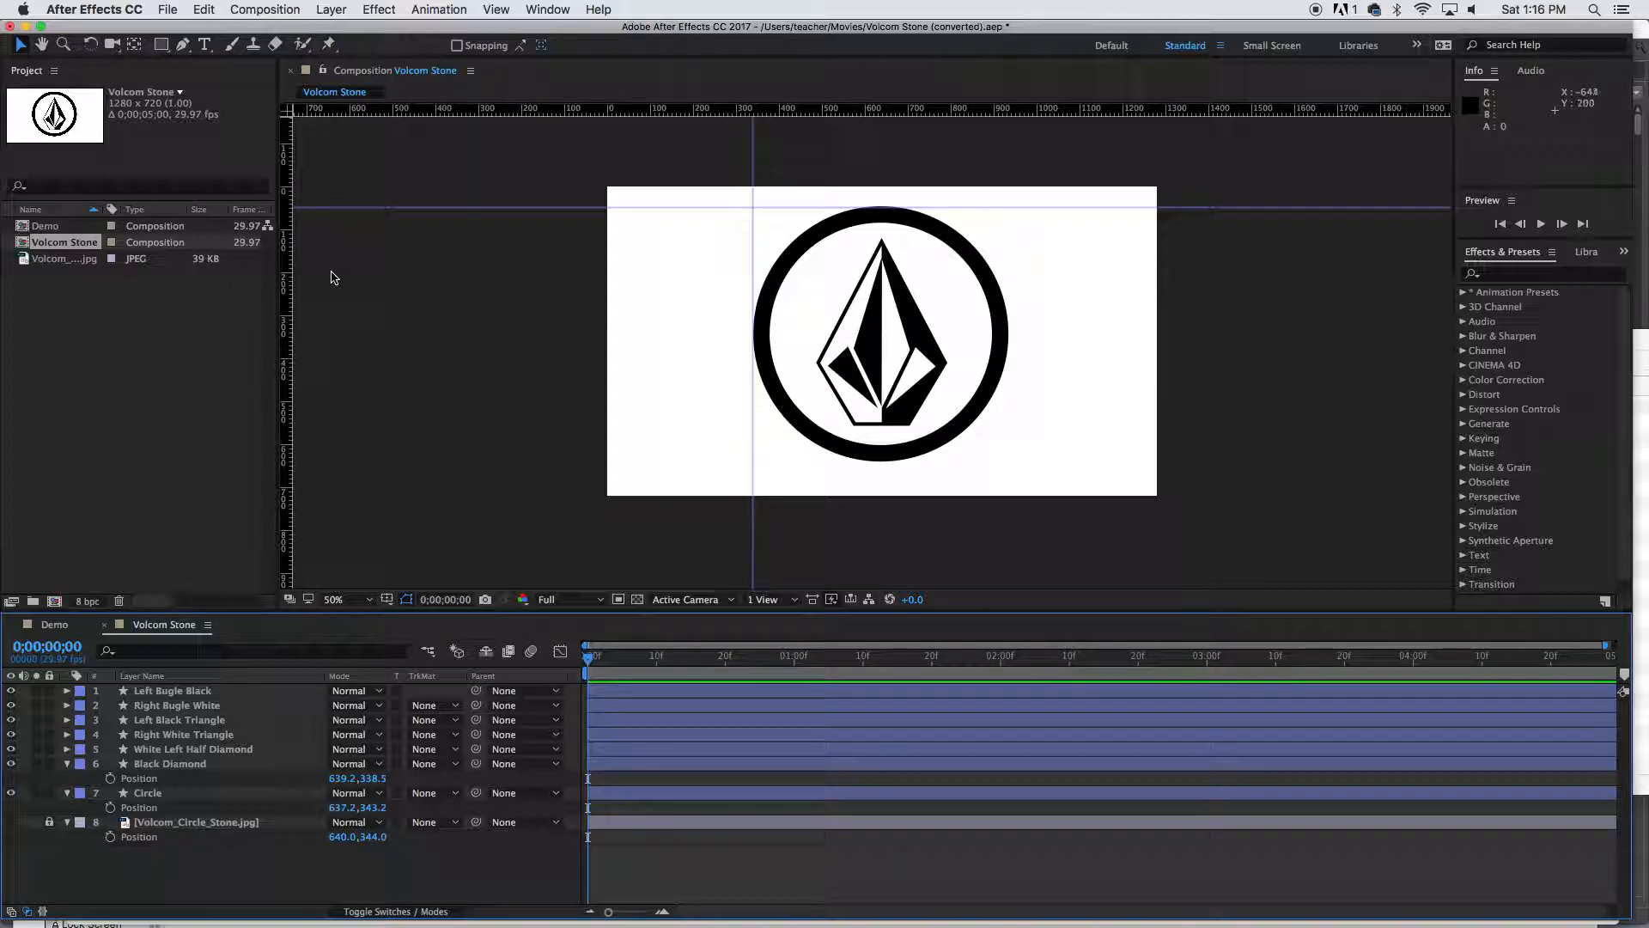
left_click(1522, 12)
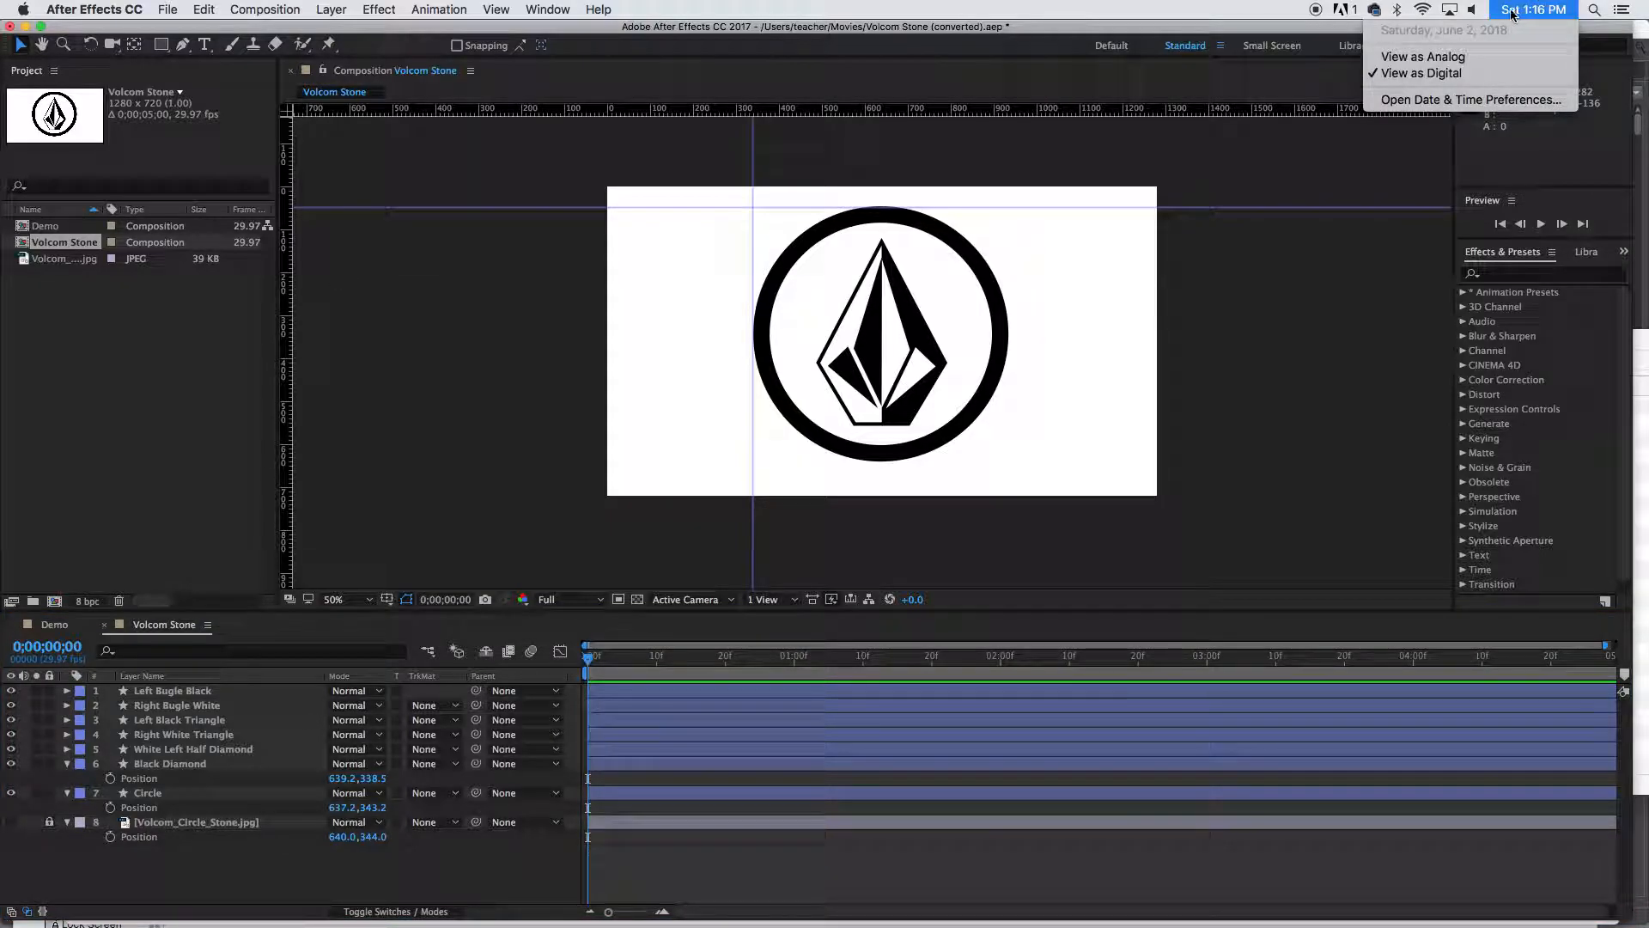
left_click(1512, 11)
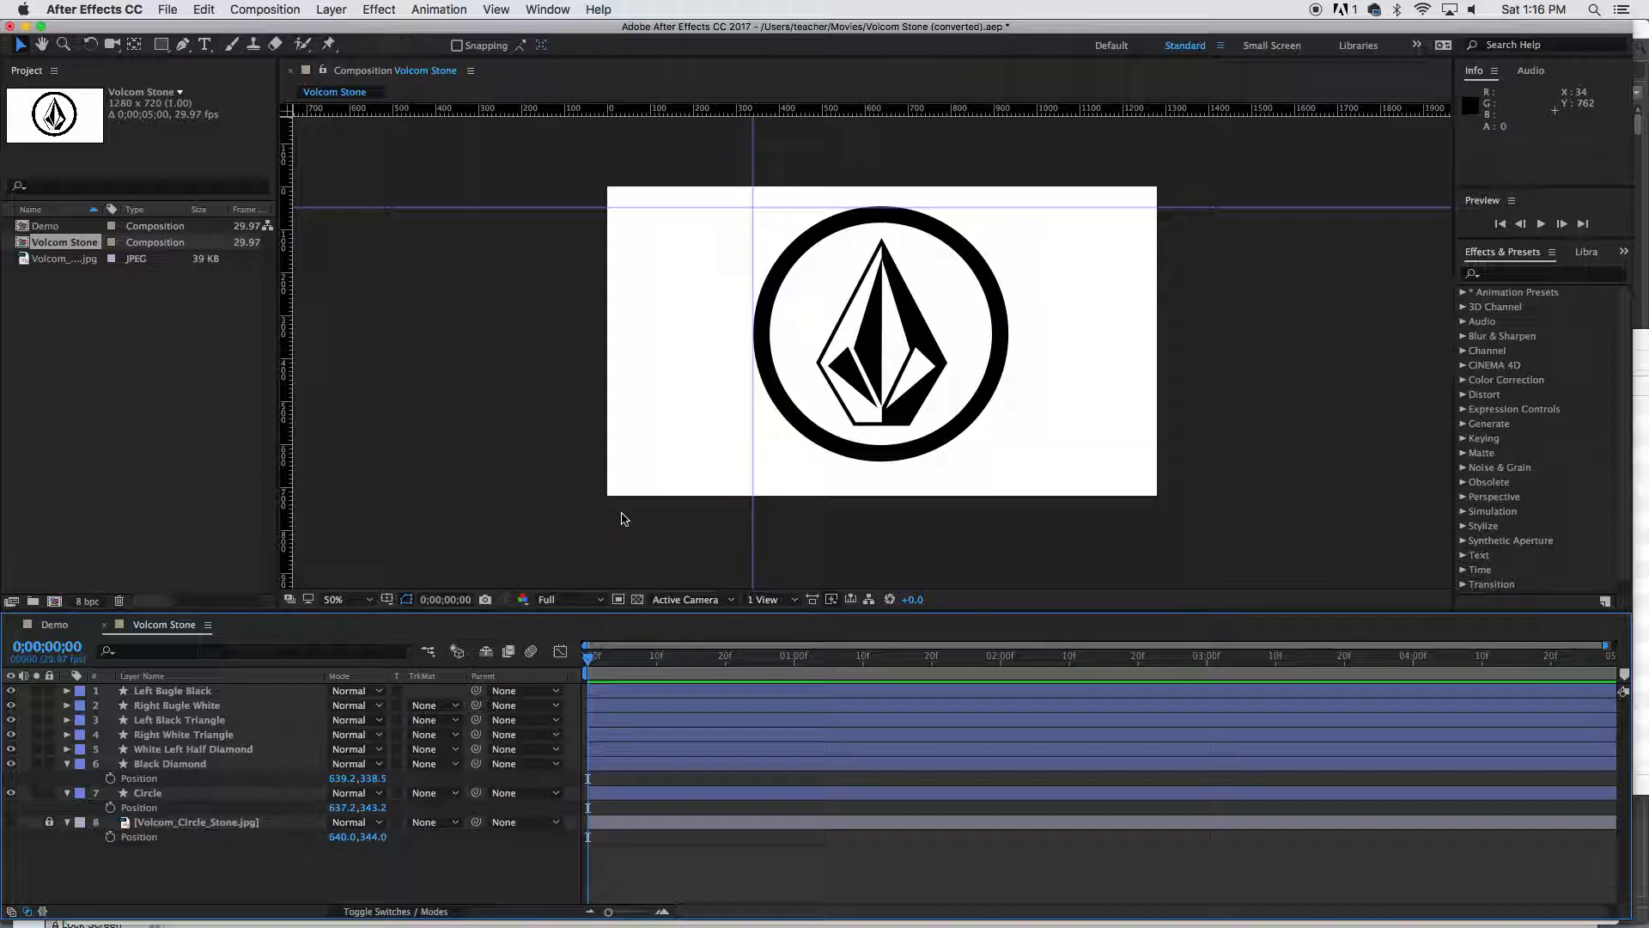
left_click(30, 228)
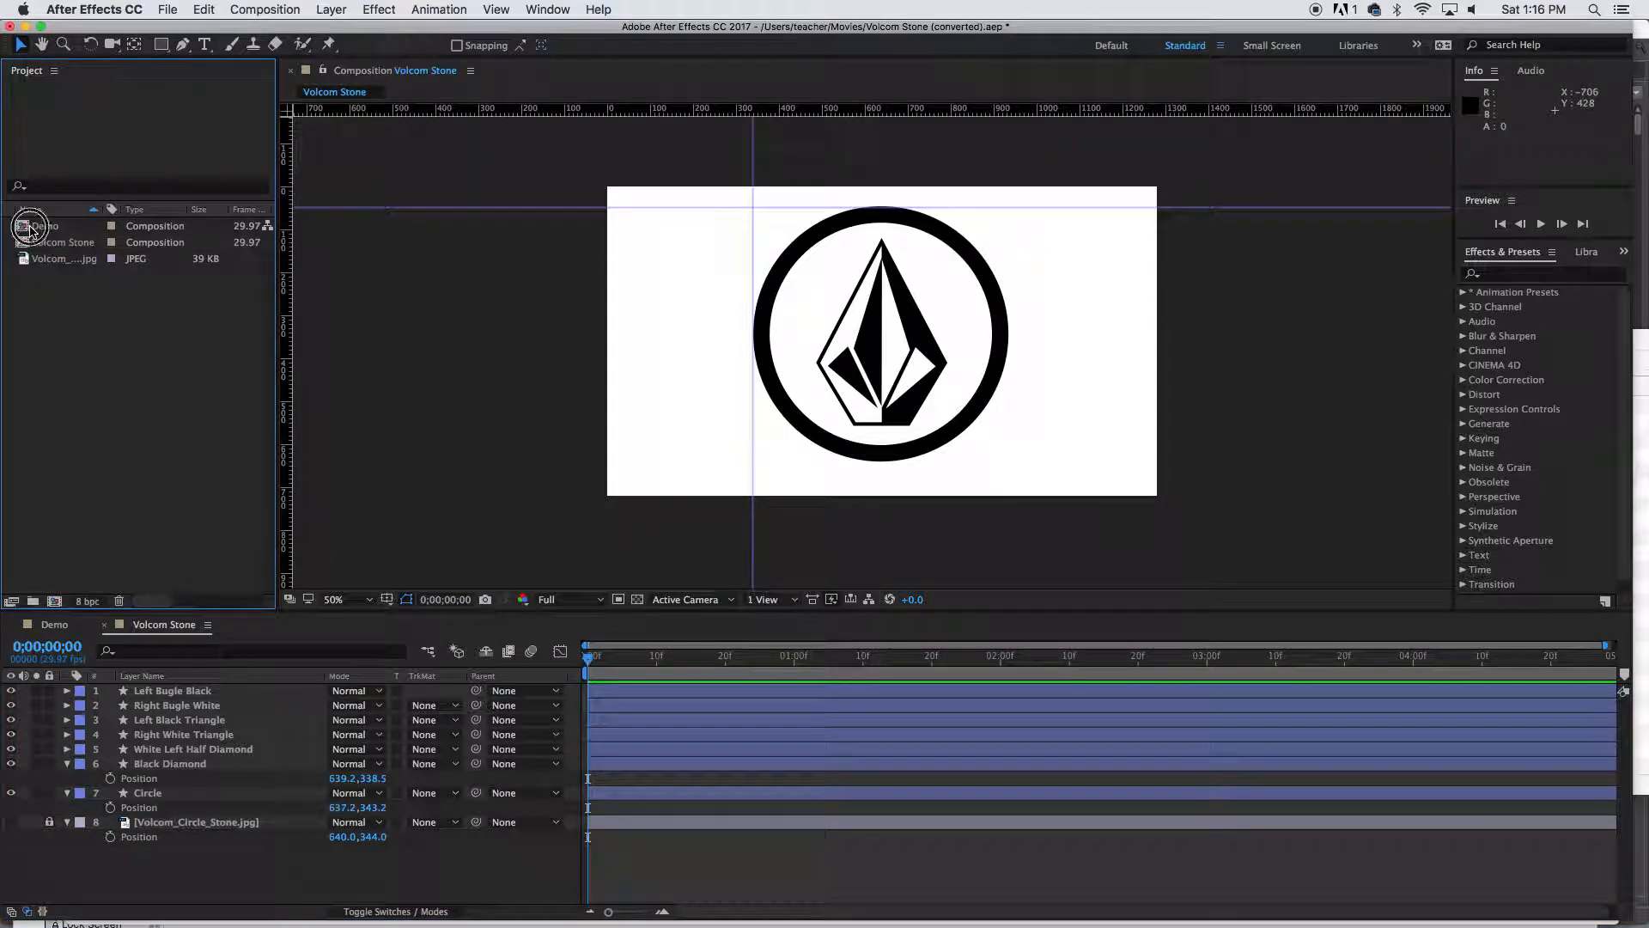
double_click(21, 229)
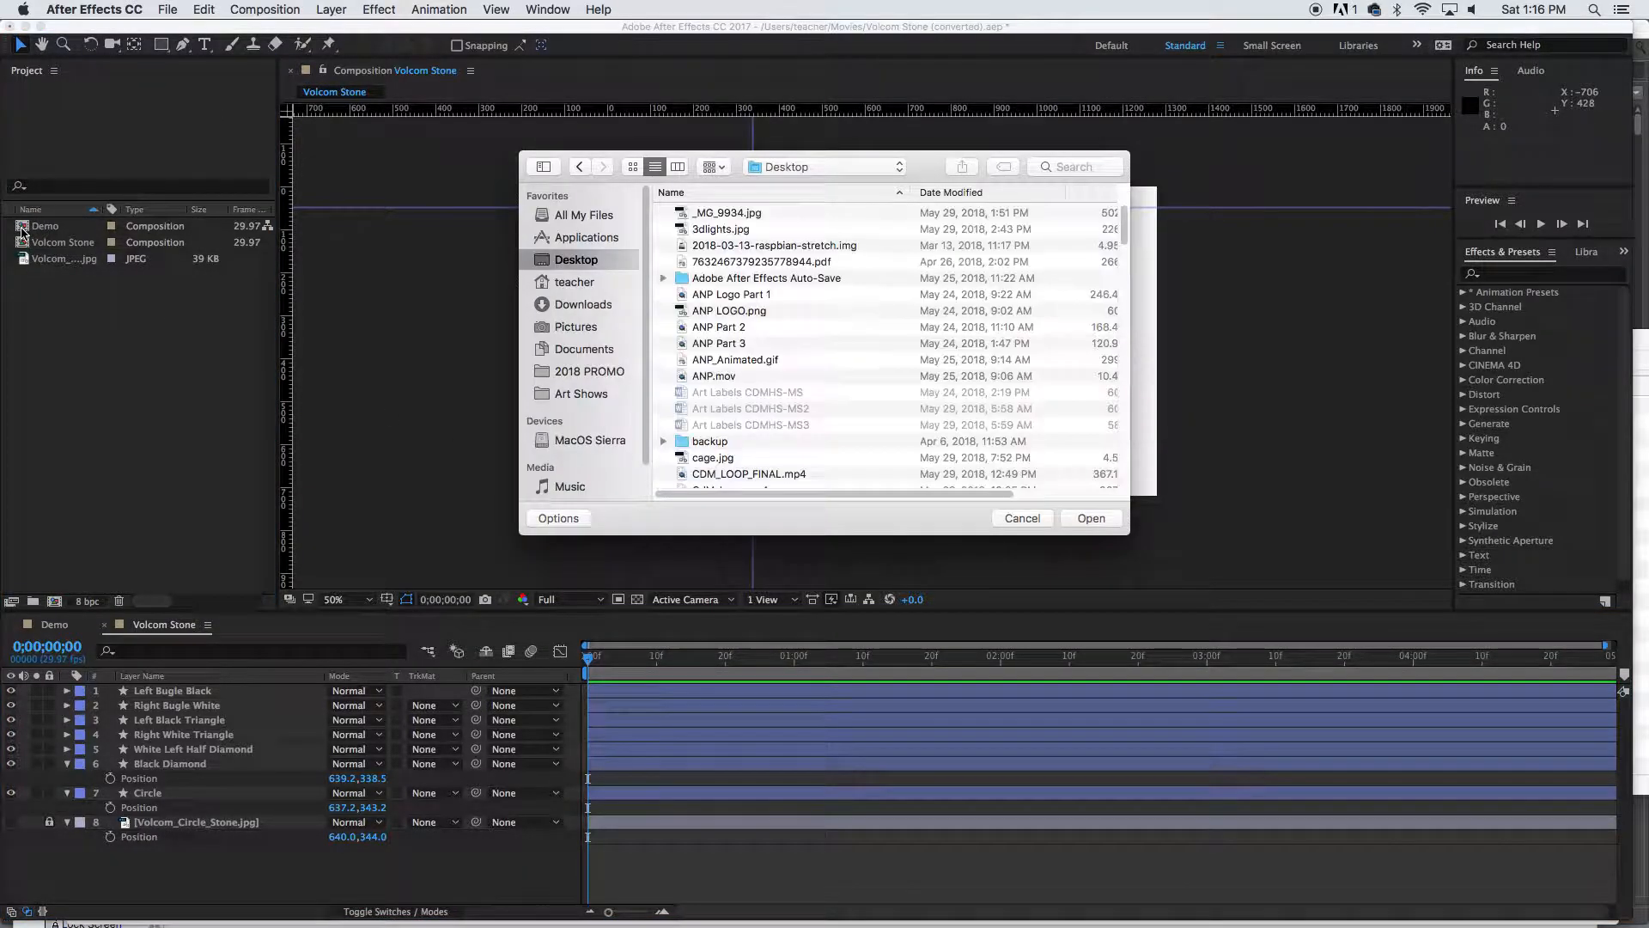
left_click(1003, 518)
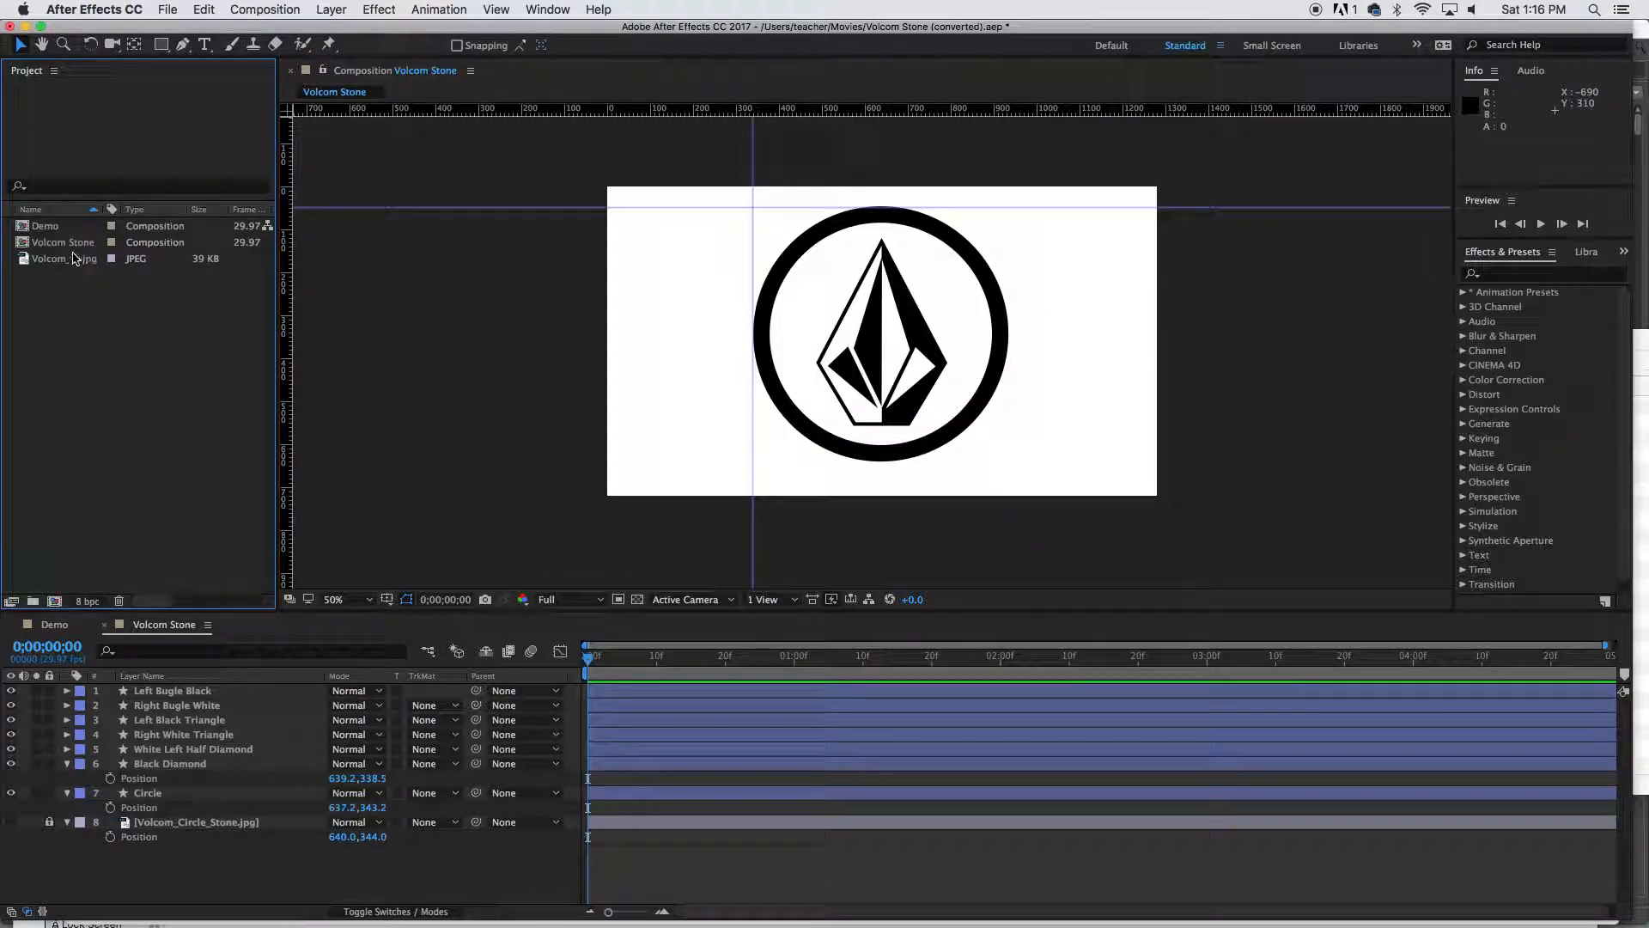
Open the Demo composition, preview its animation from the start and scrub to 0;00;01;16
double_click(27, 229)
left_click_drag(846, 664, 584, 664)
key("space")
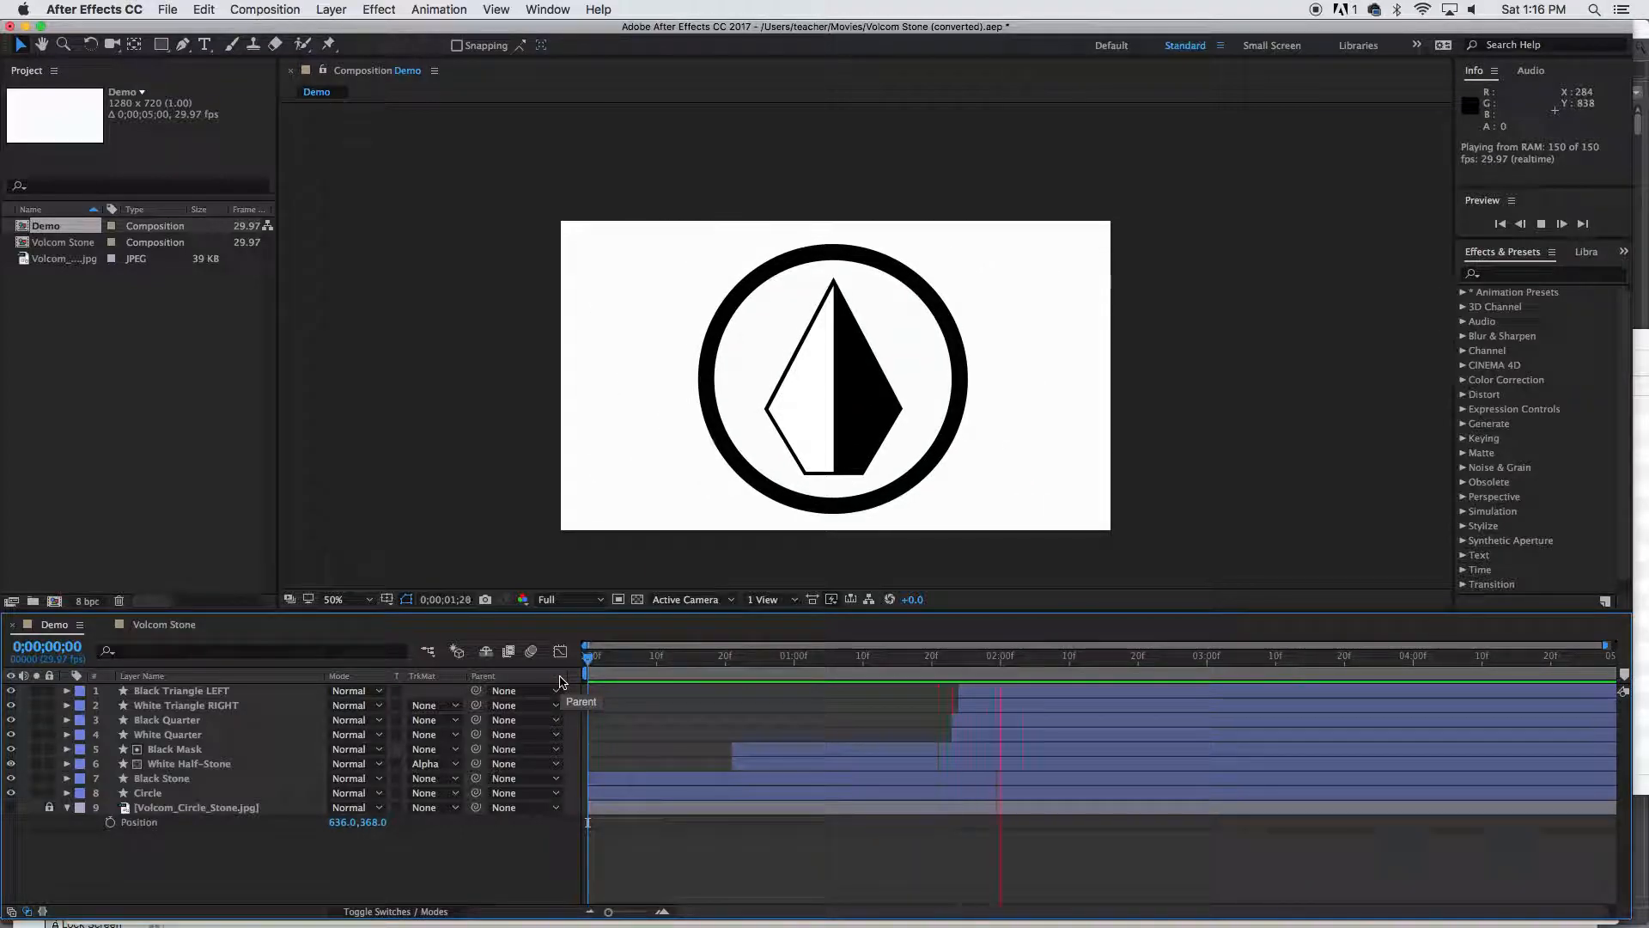
key("space")
left_click_drag(653, 667, 904, 694)
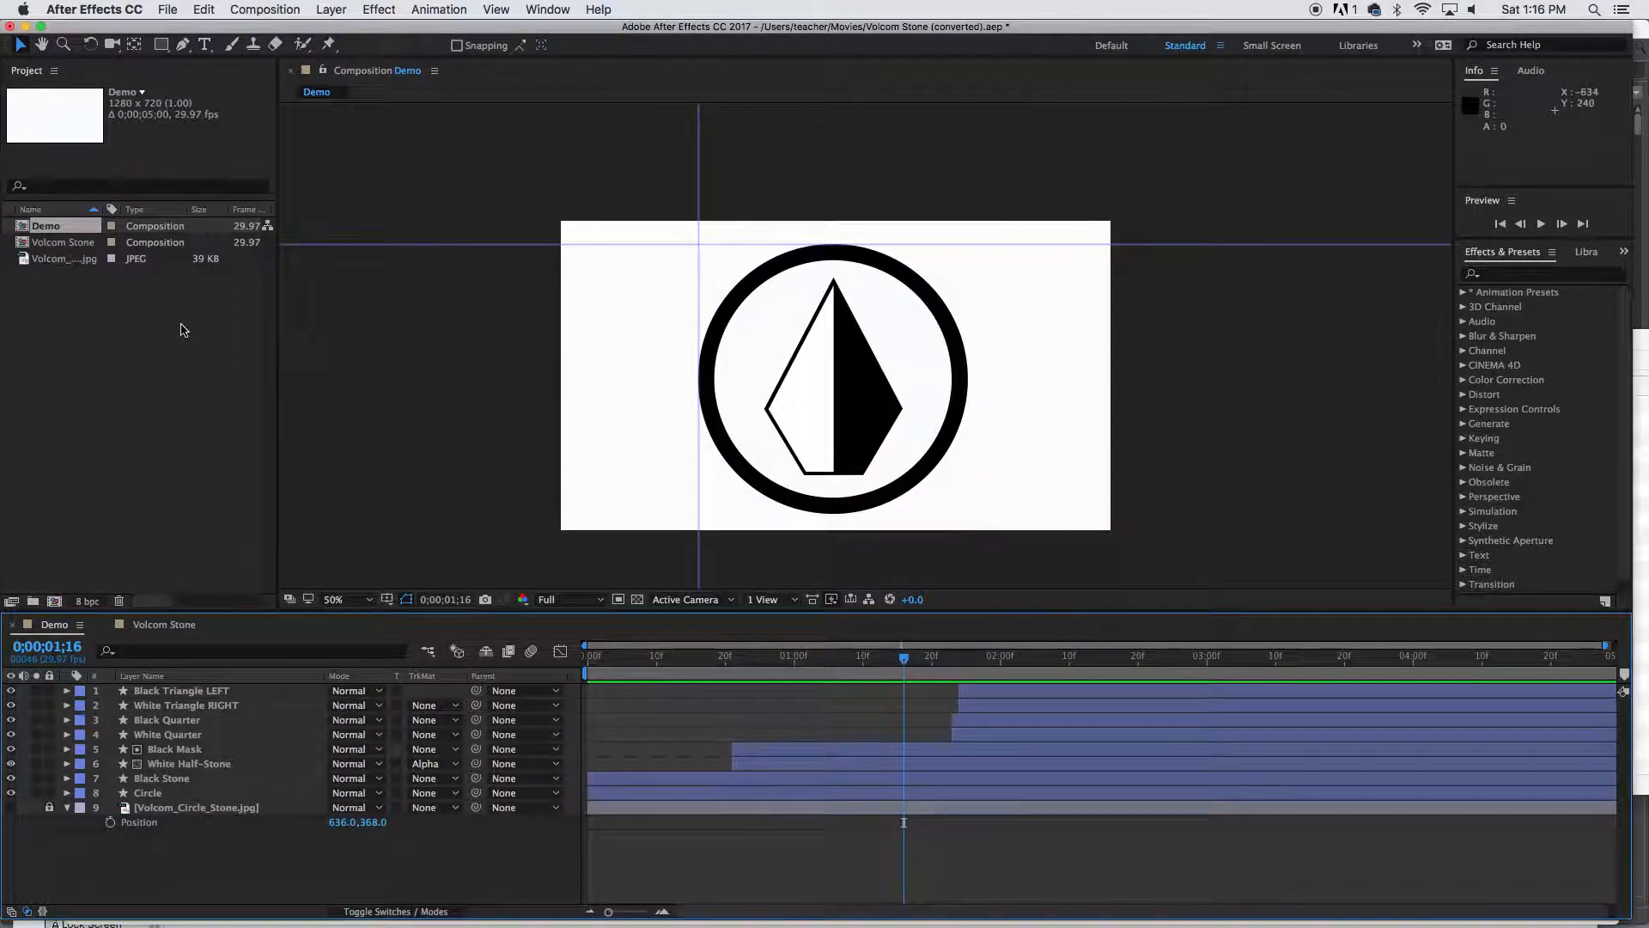
Reopen the Volcom Stone composition with the playhead at 0;00;00;00
double_click(72, 243)
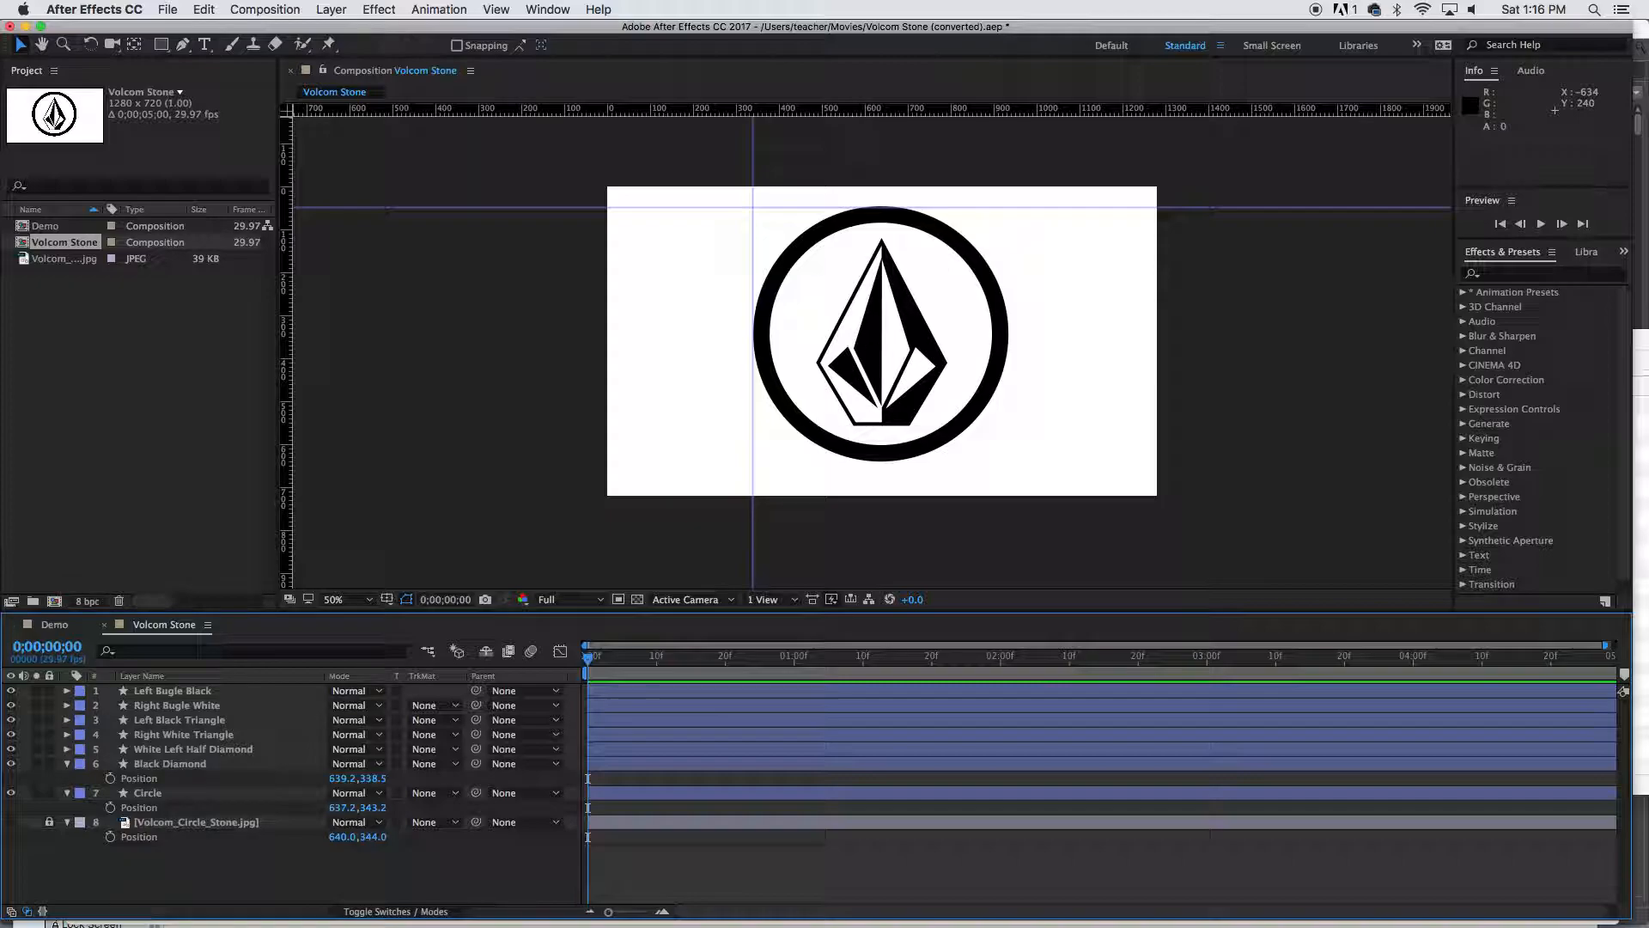
left_click(589, 657)
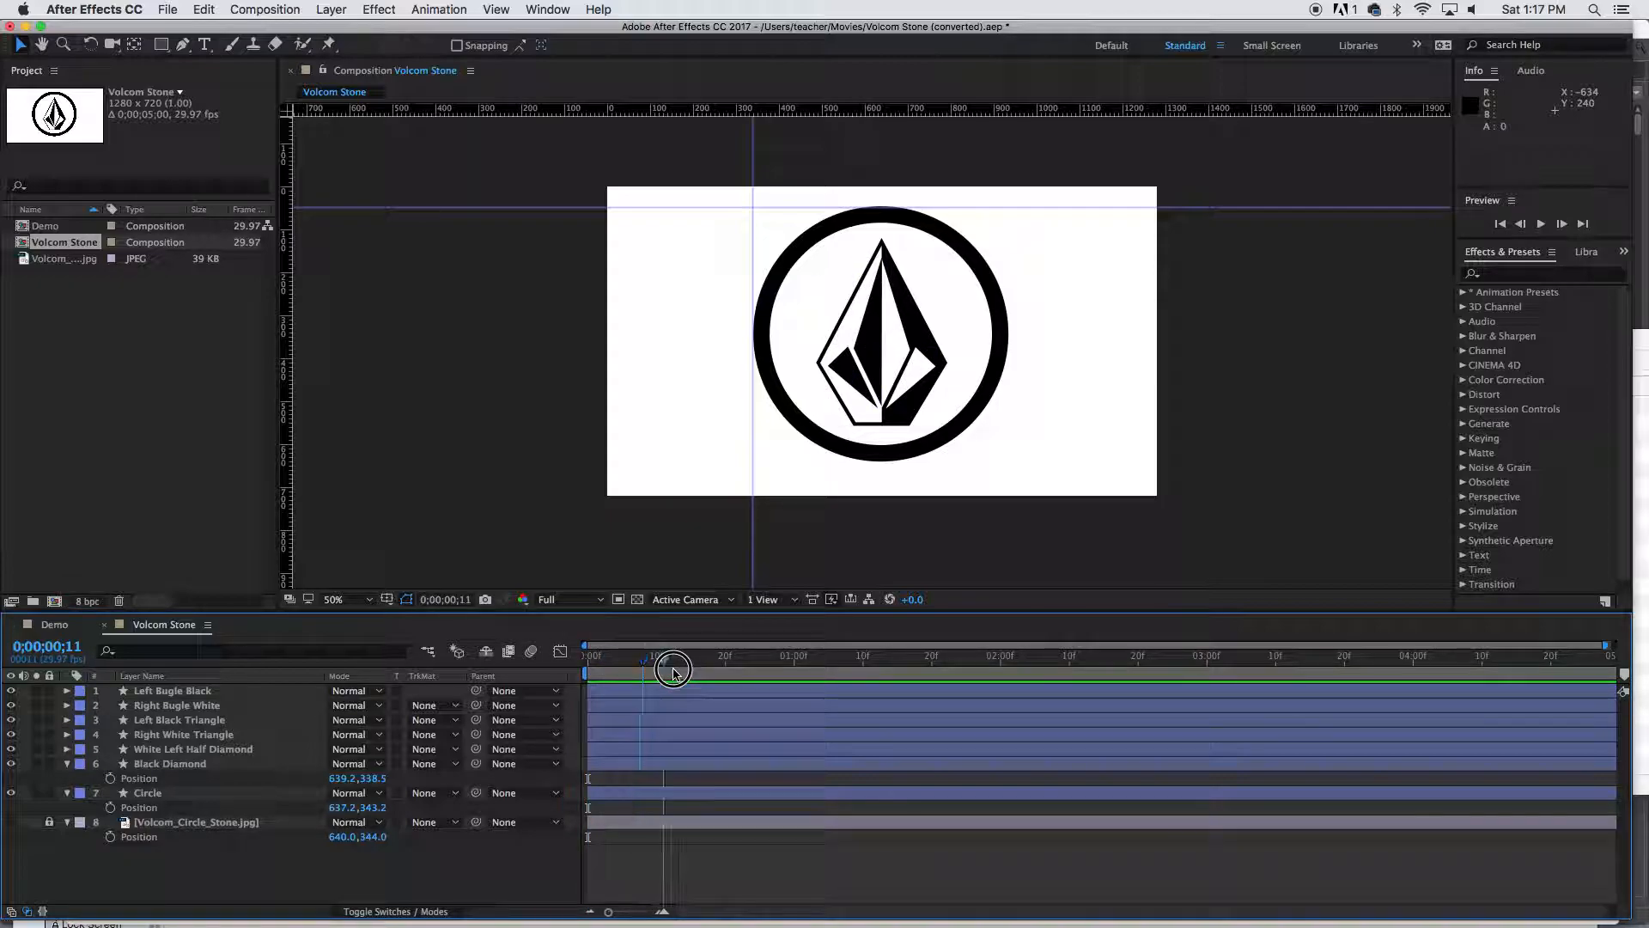
left_click(142, 805)
left_click(345, 290)
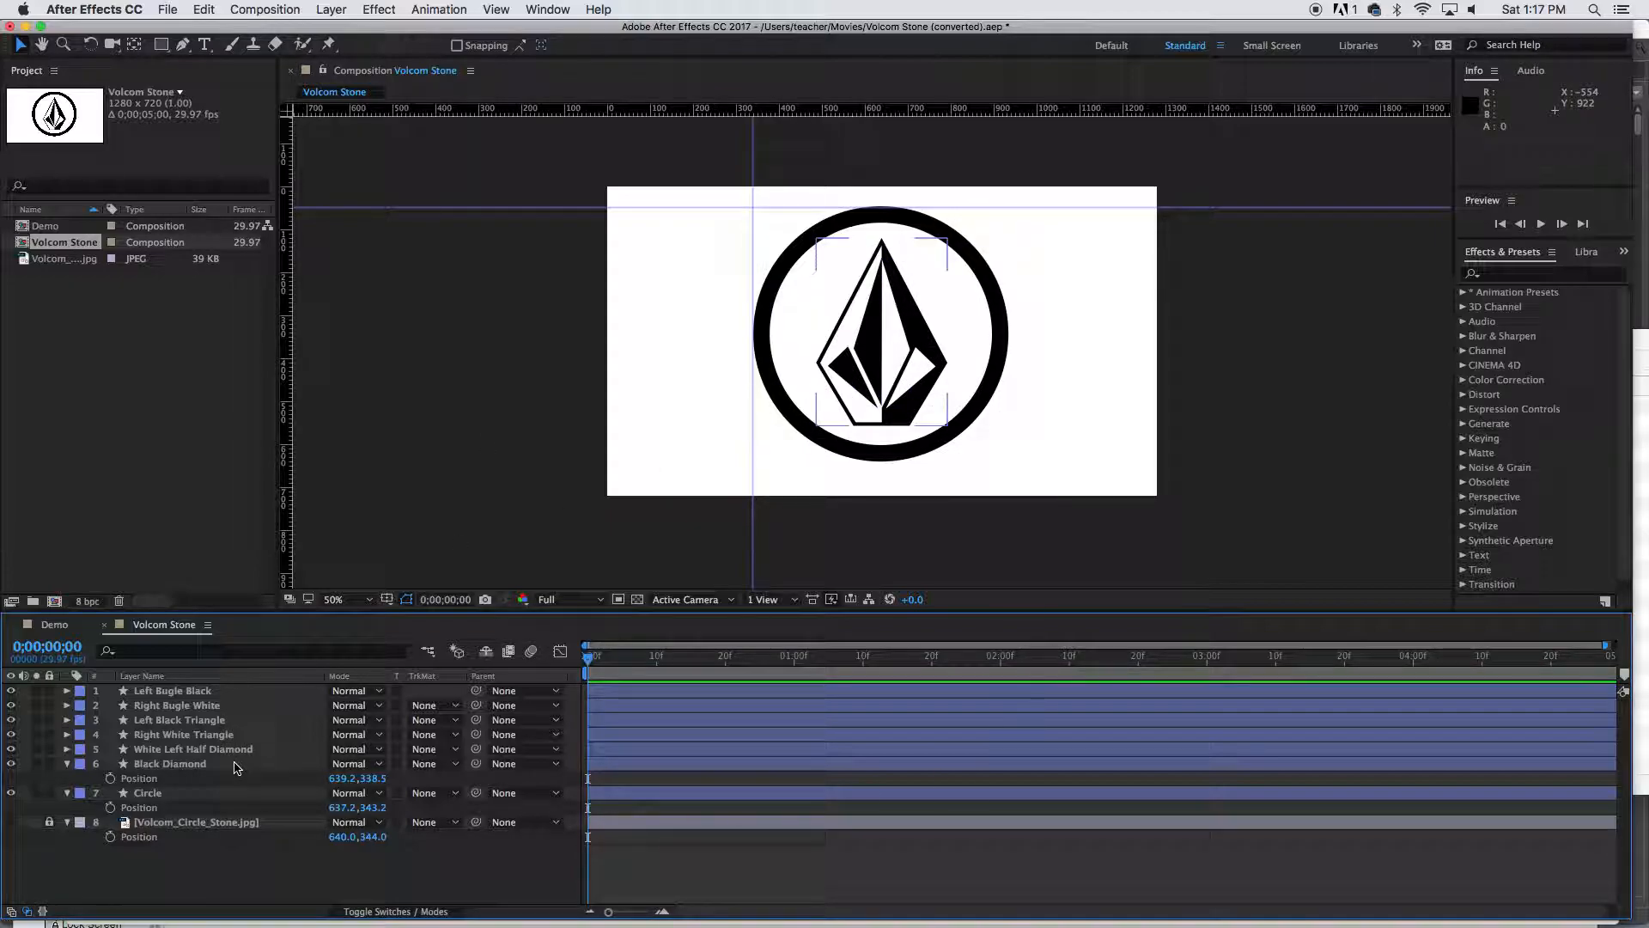
Add Scale keyframes to the Circle layer at 0;00;00;00, about frame 9, and 0;00;00;13
left_click(215, 794)
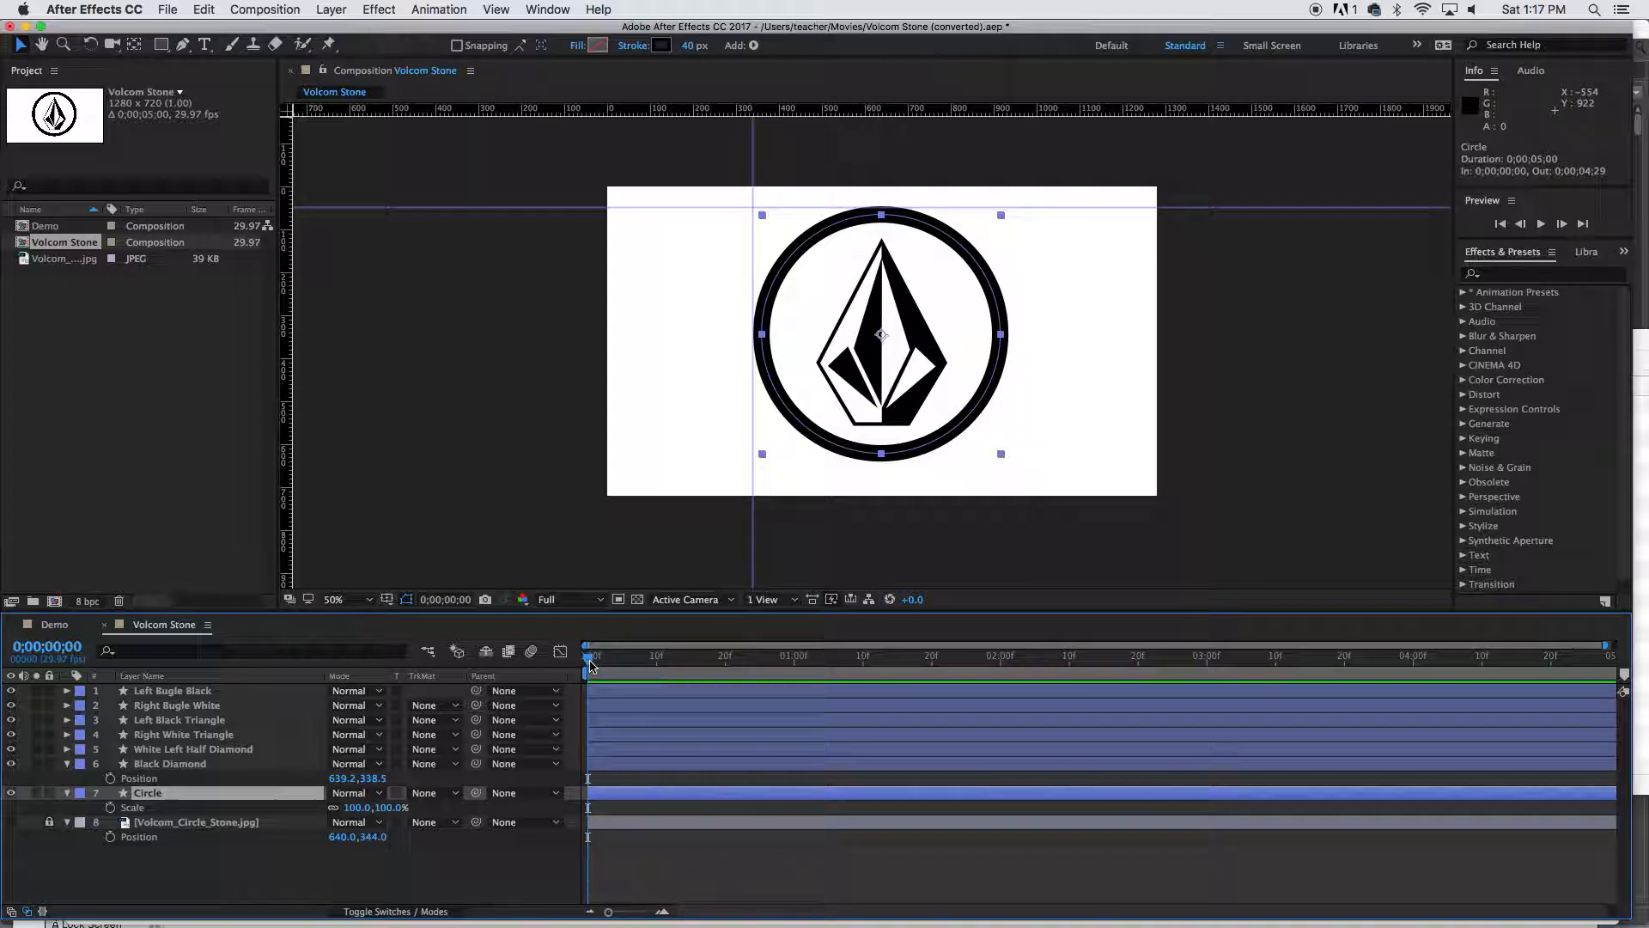
key("alt+shift+s")
left_click_drag(590, 664, 651, 665)
key("alt+shift+s")
left_click(677, 667)
key("alt+shift+s")
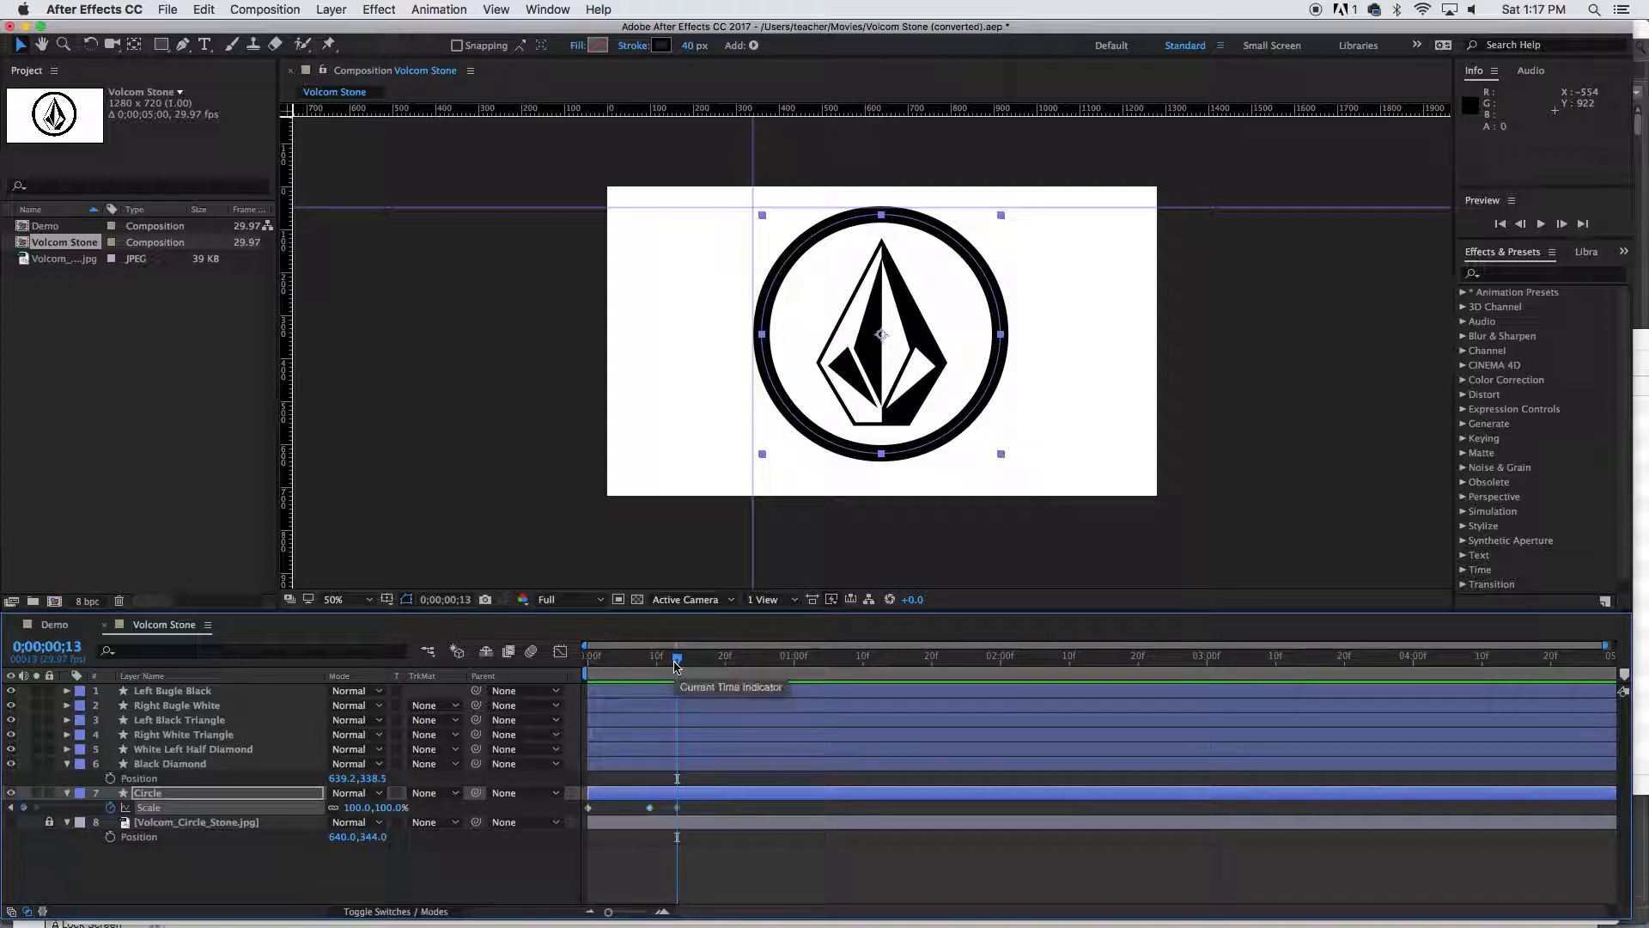
Move the Circle layer's second and third Scale keyframes together to 0;00;00;11 and 0;00;00;15
left_click_drag(678, 663, 636, 664)
right_click(687, 808)
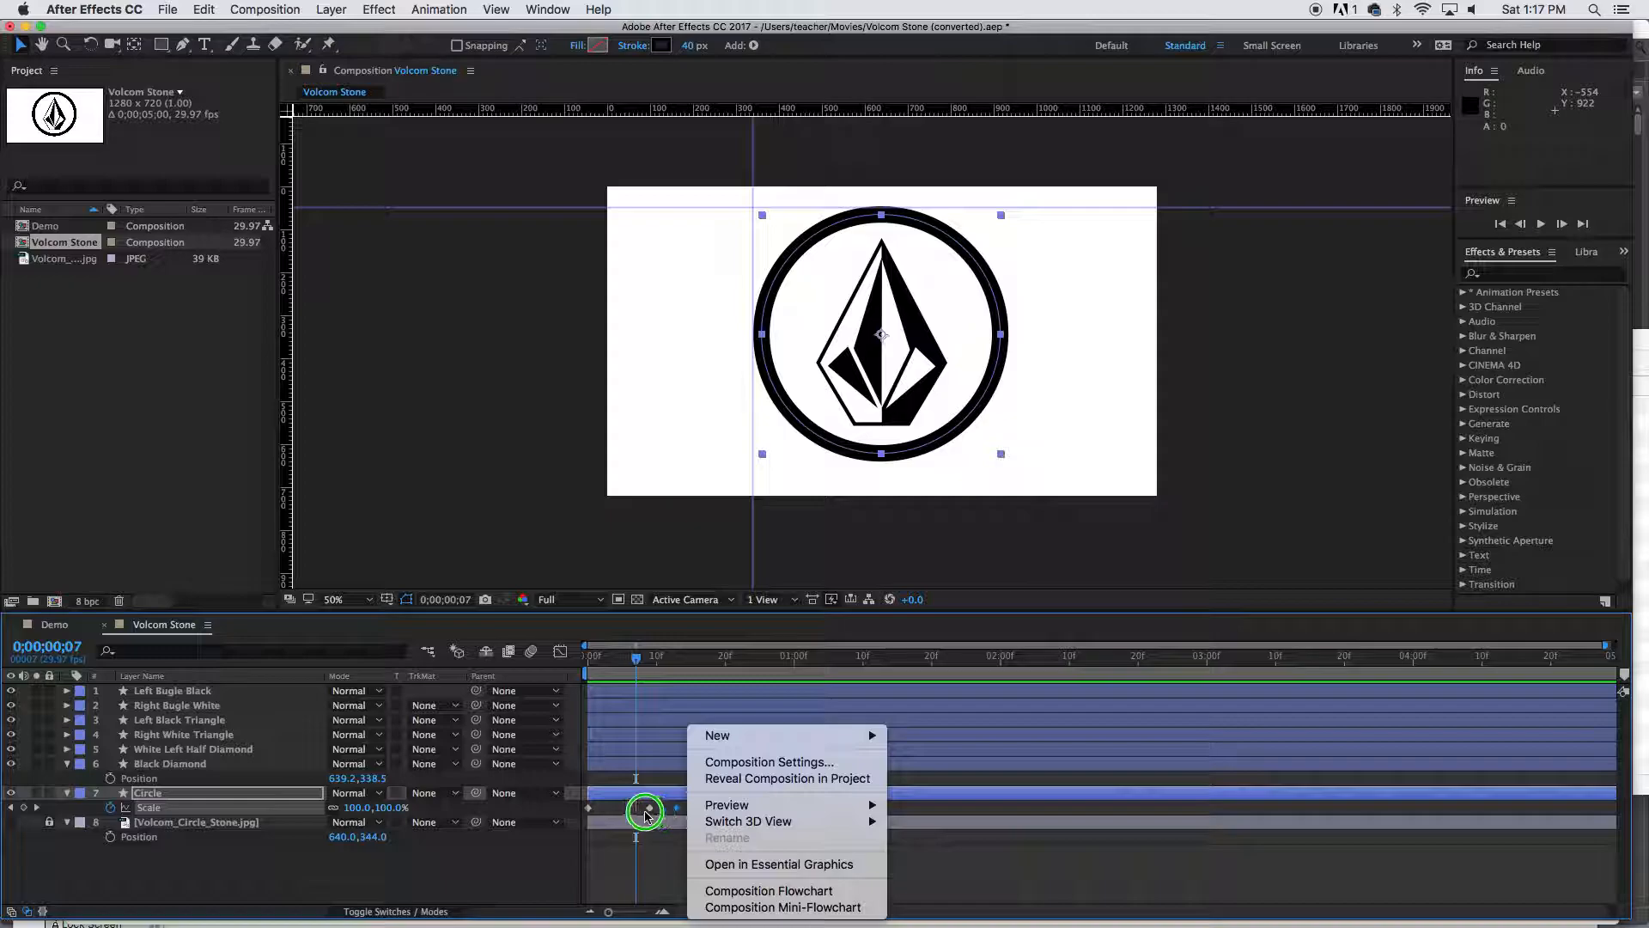
right_click(637, 809)
right_click(633, 809)
left_click(609, 804)
left_click_drag(623, 807, 692, 810)
left_click(728, 810)
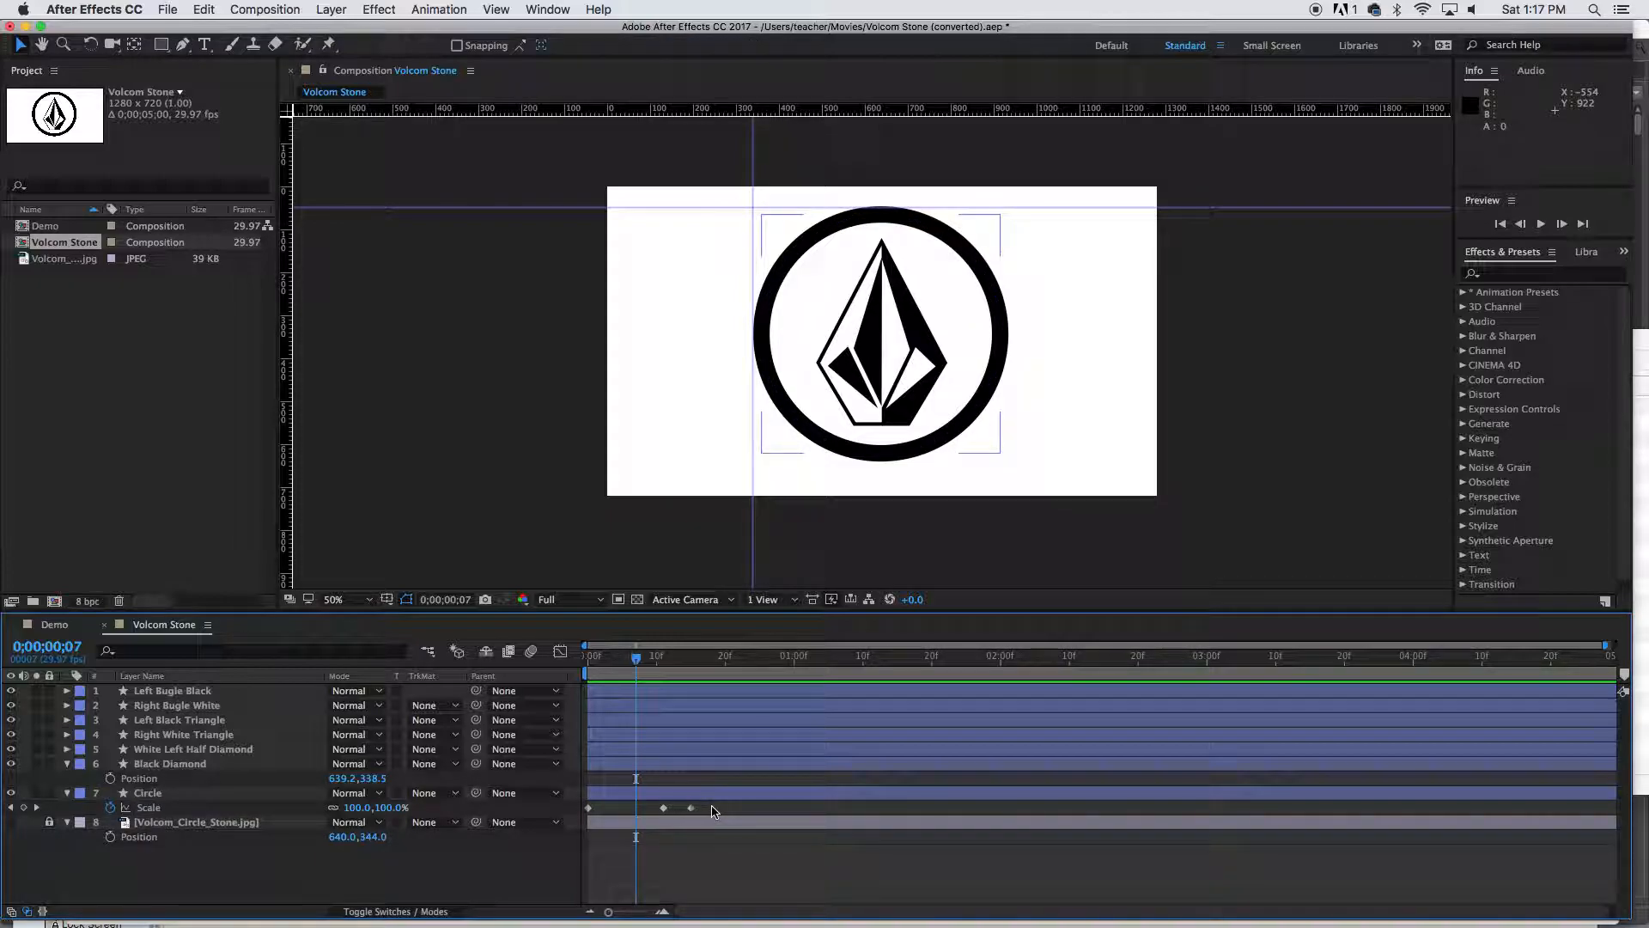
Set the Circle layer's Scale to 310% at the 0;00;00;00 keyframe
left_click_drag(636, 657, 574, 666)
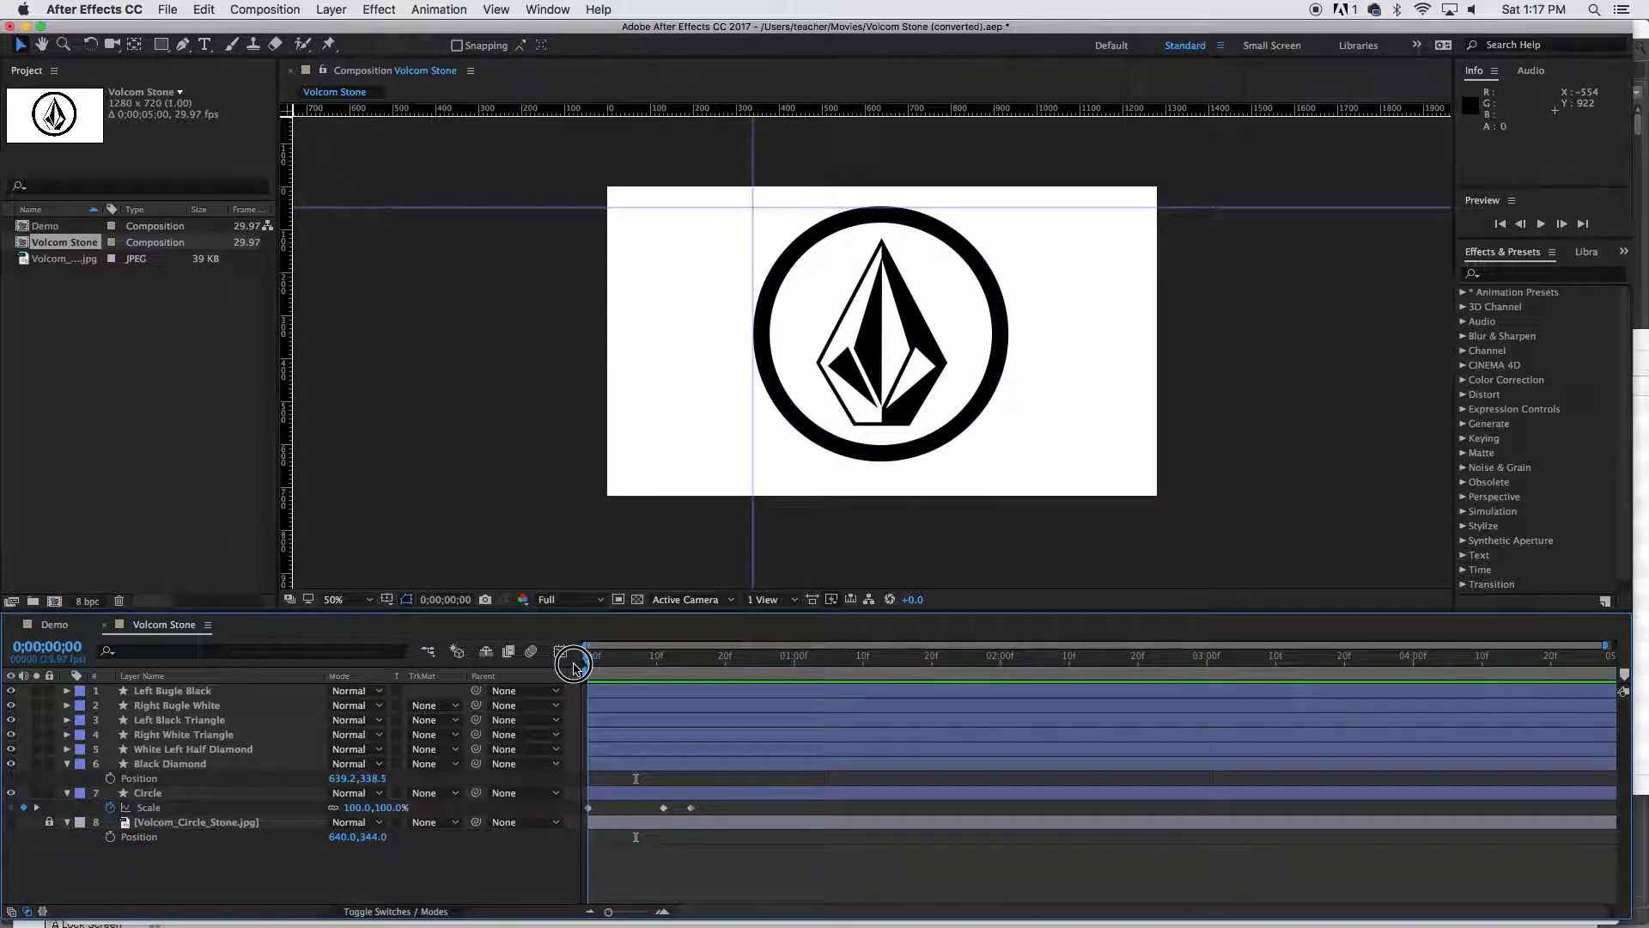
left_click(163, 794)
left_click(183, 750)
left_click(183, 737)
left_click(183, 721)
left_click(176, 793)
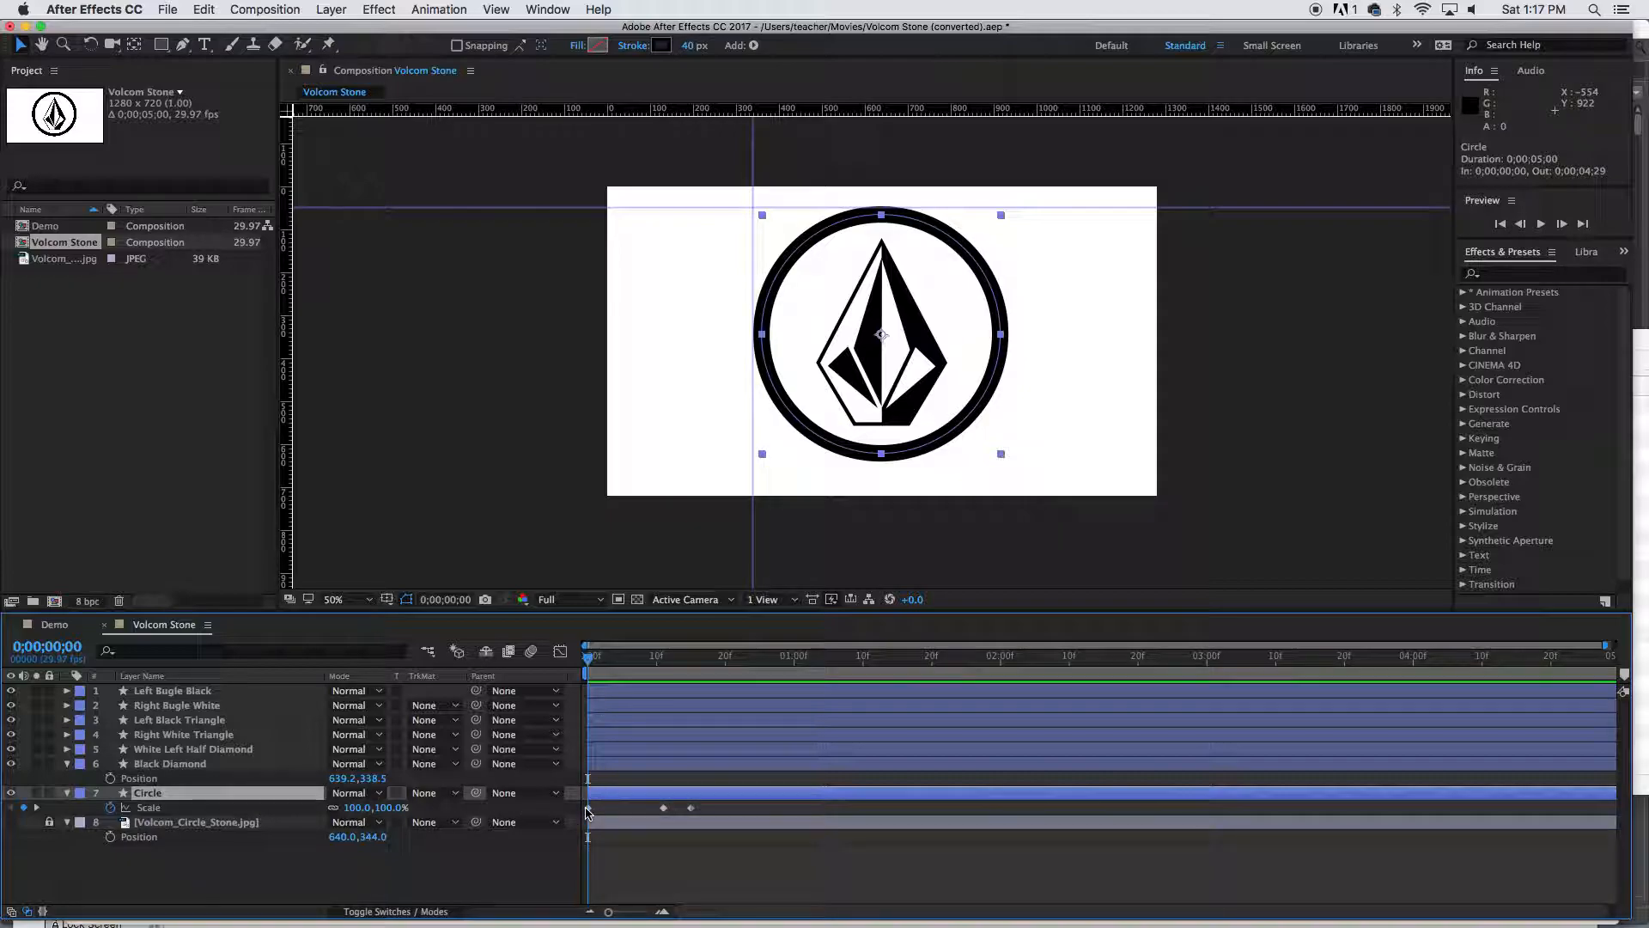
left_click(355, 811)
left_click_drag(355, 811, 552, 830)
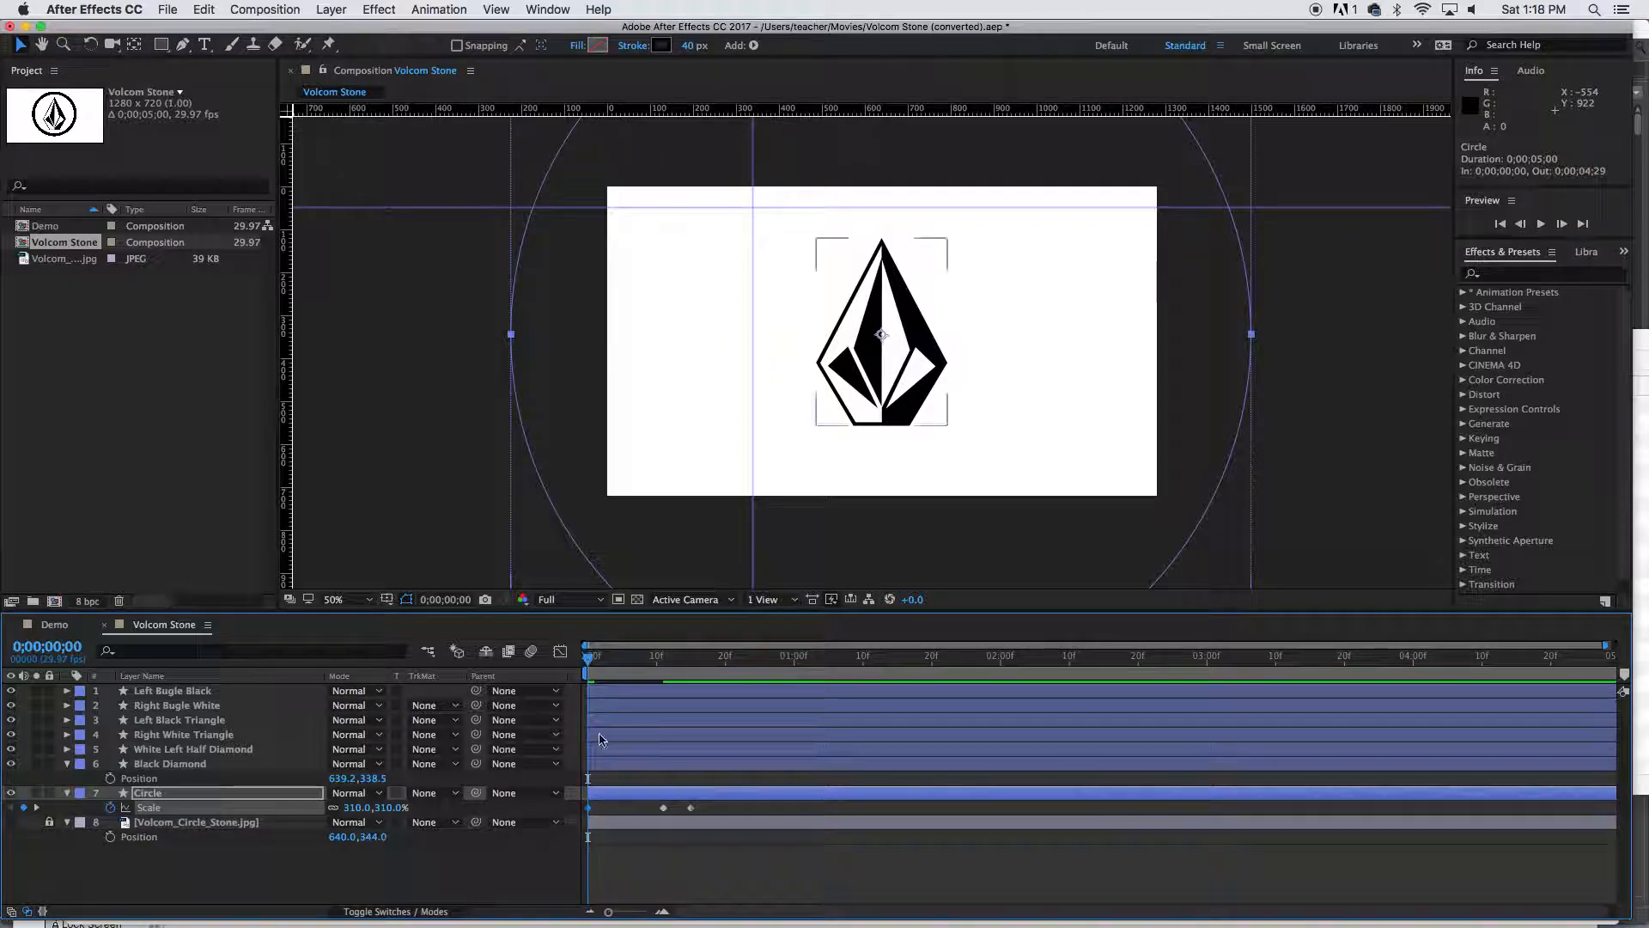
Set the Circle layer's Scale to 90% at the 0;00;00;11 keyframe and preview the animation from the start
left_click_drag(591, 658, 666, 669)
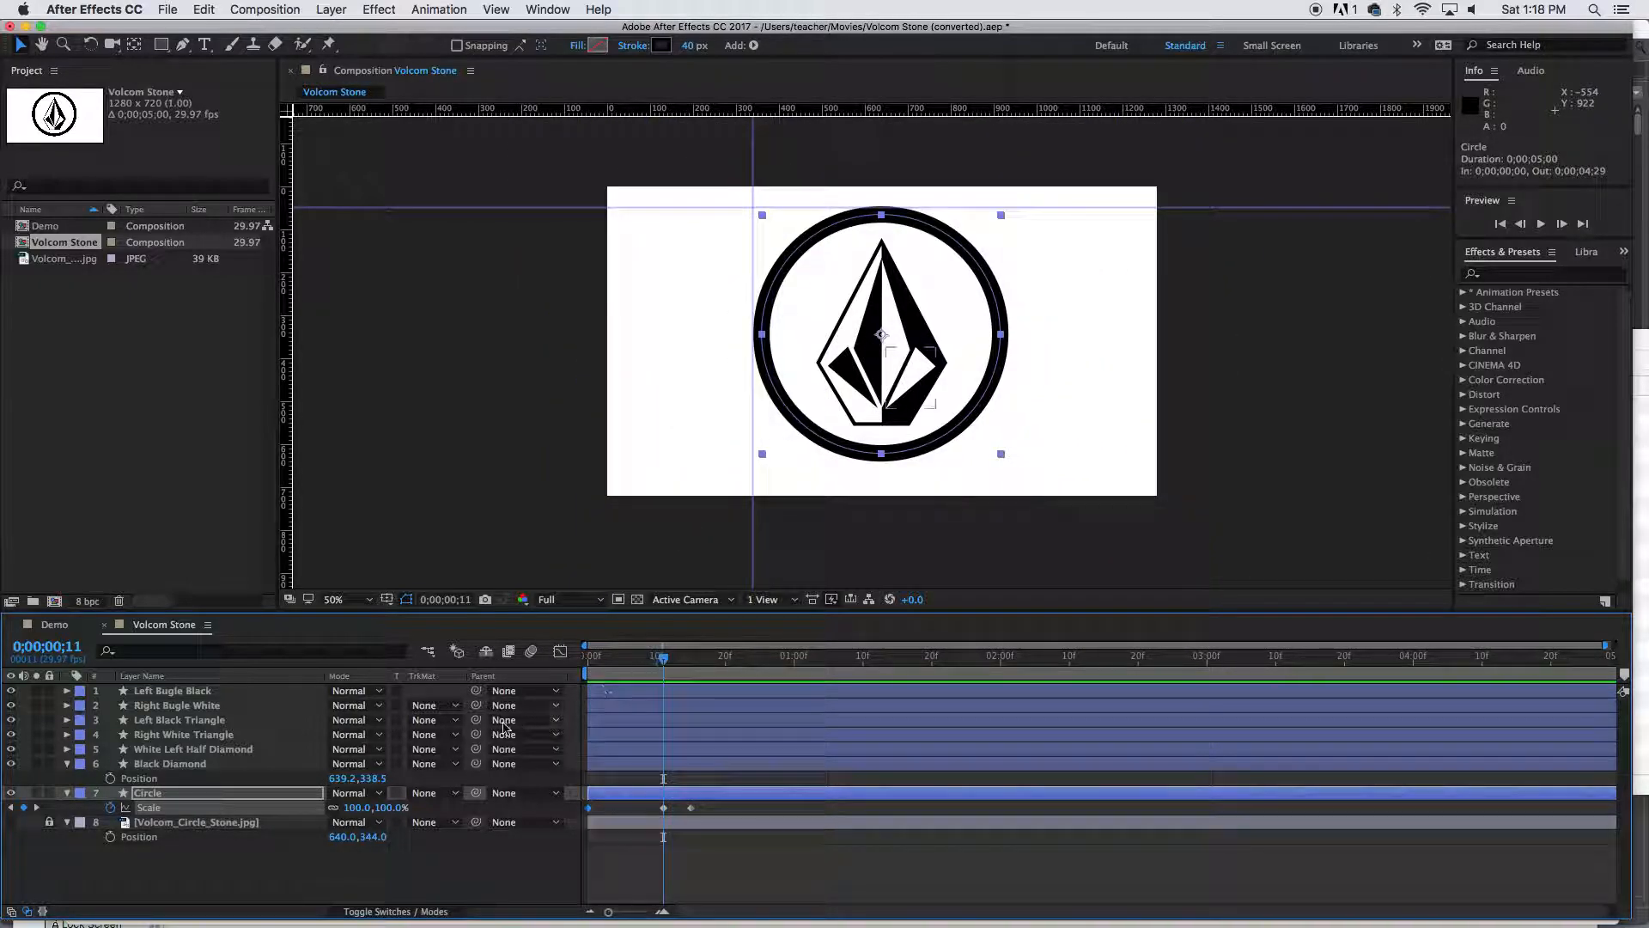
left_click(355, 808)
key("Return")
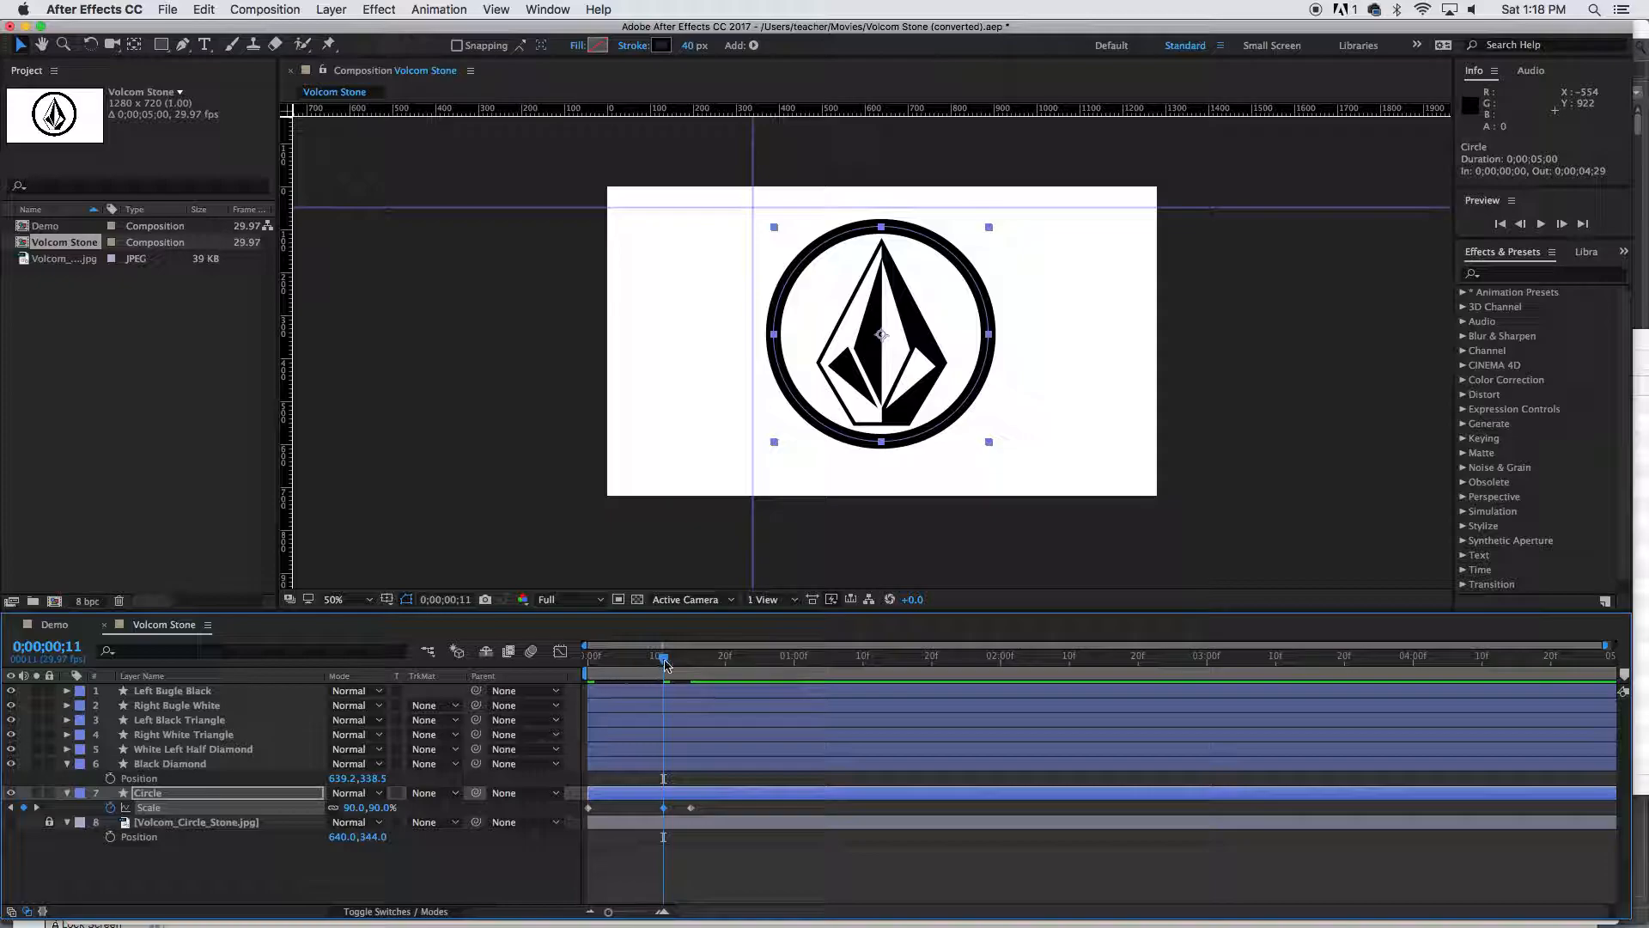
left_click_drag(667, 663, 574, 678)
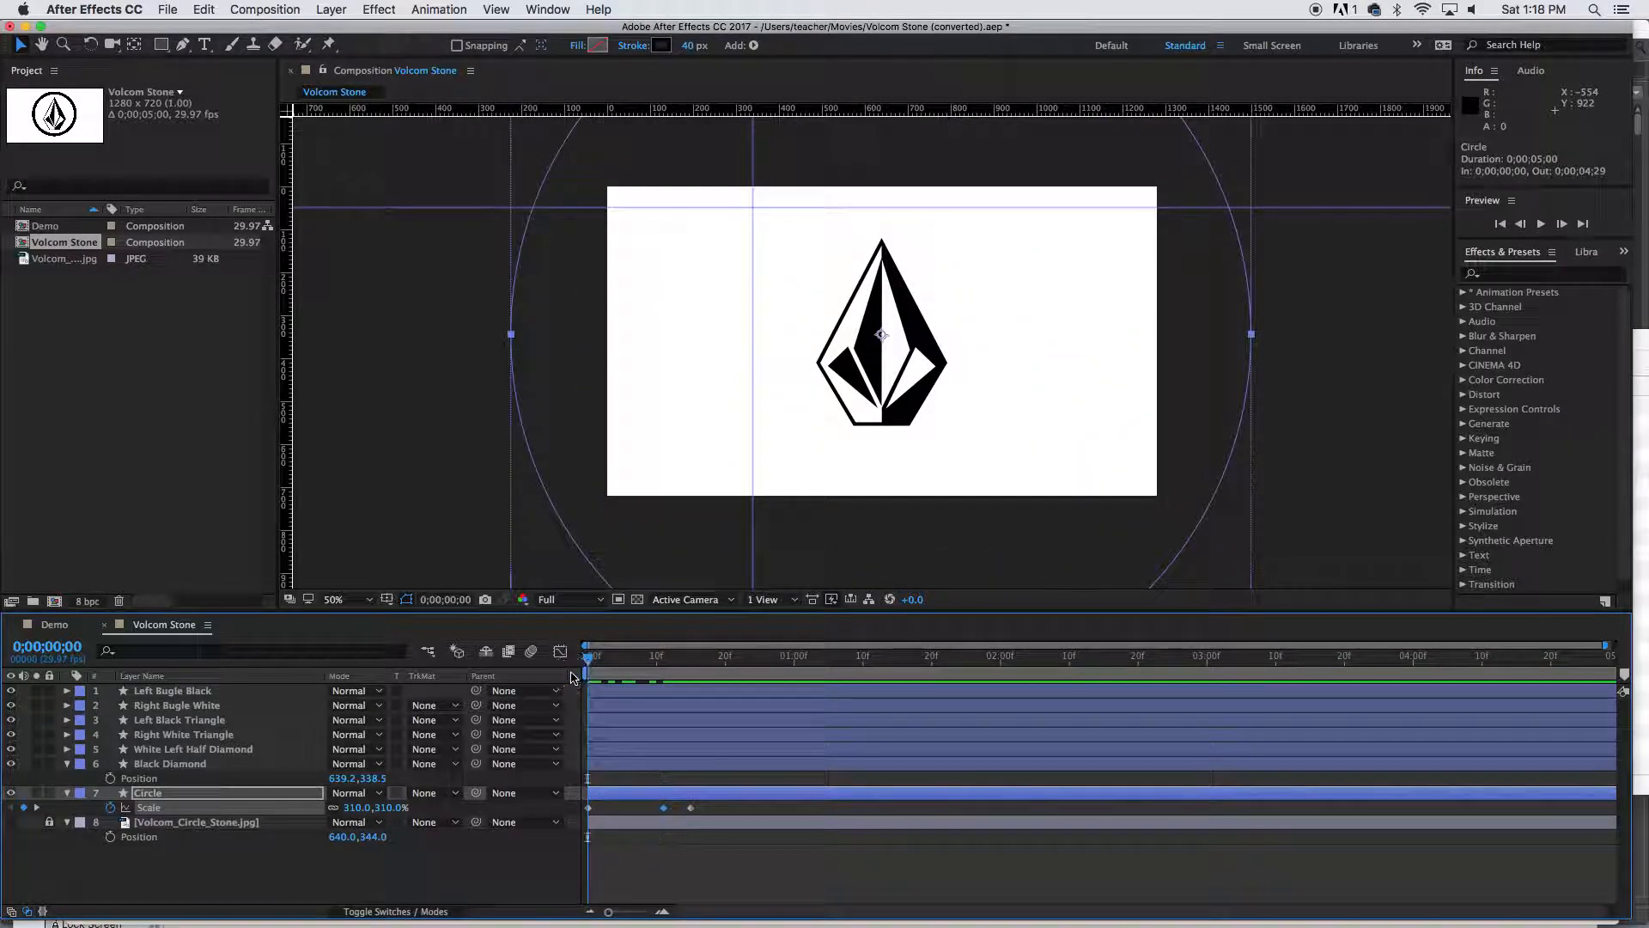
key("space")
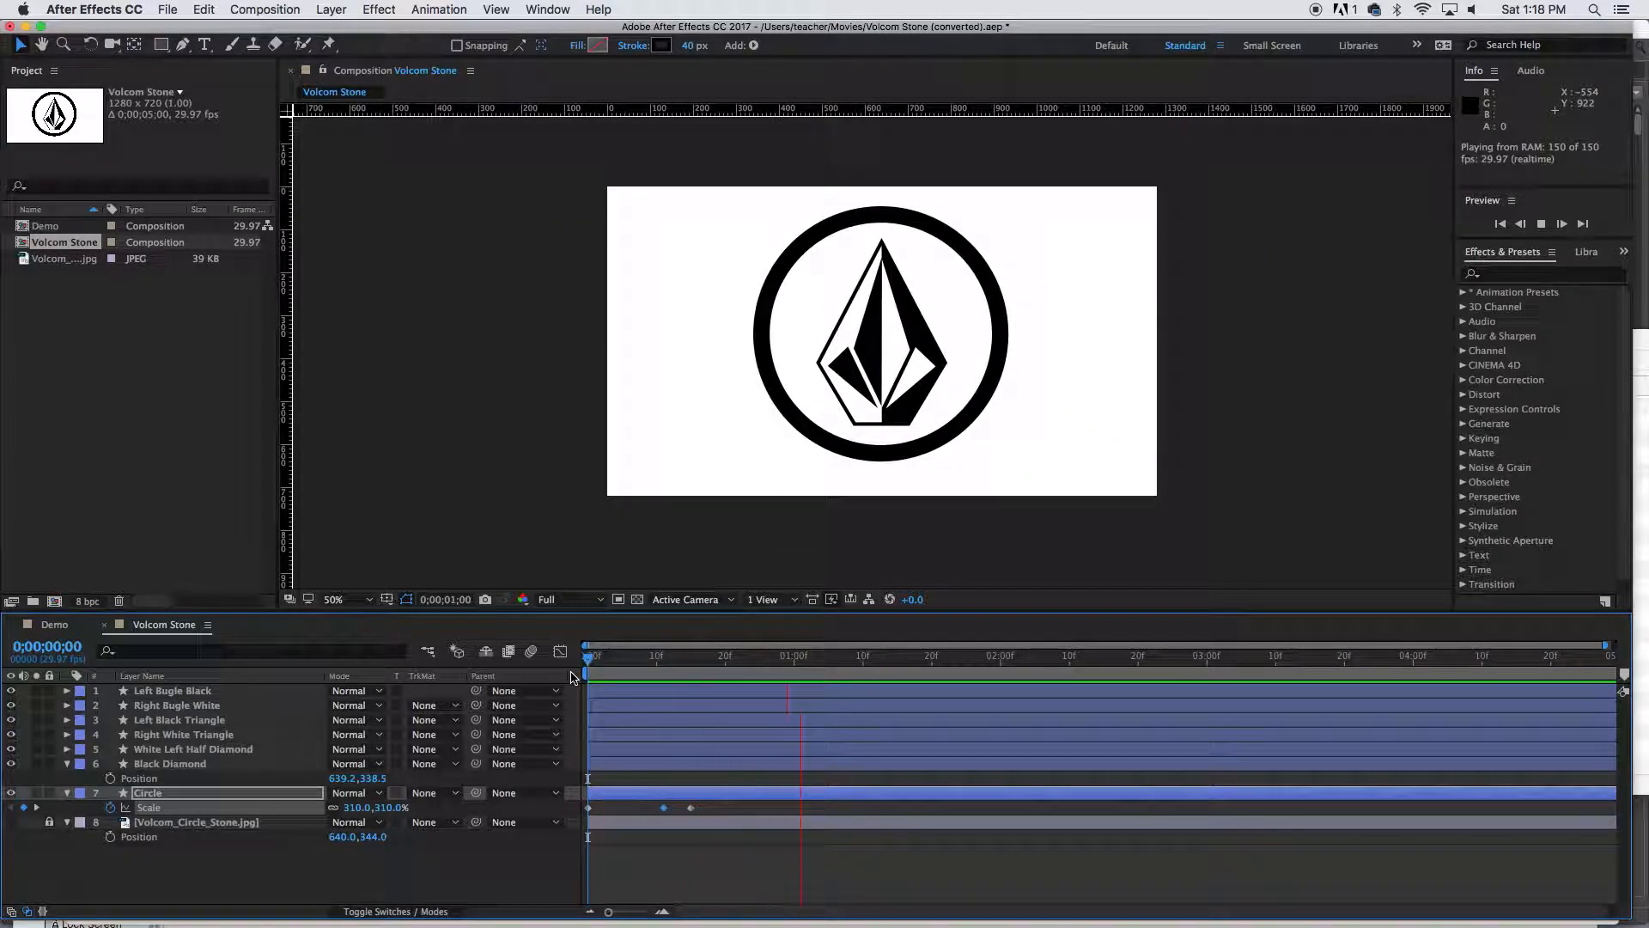
Apply Easy Ease In to the Circle layer's Scale keyframes at 0;00;00;11 and 0;00;00;15
left_click_drag(612, 659, 663, 660)
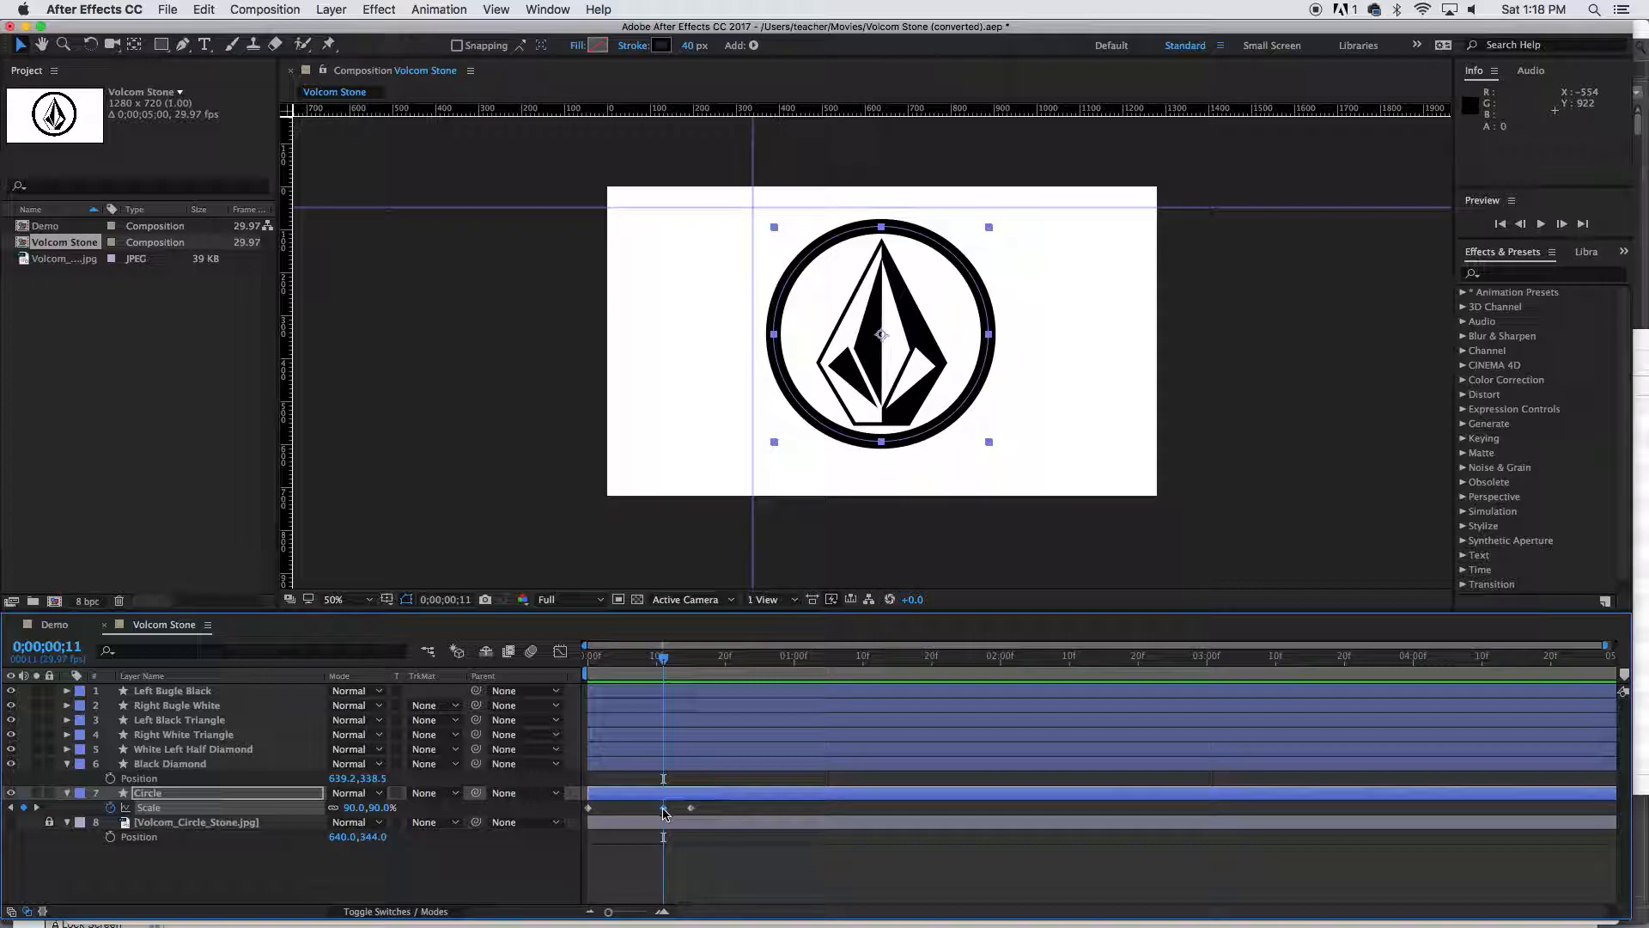
right_click(664, 810)
mouse_move(709, 908)
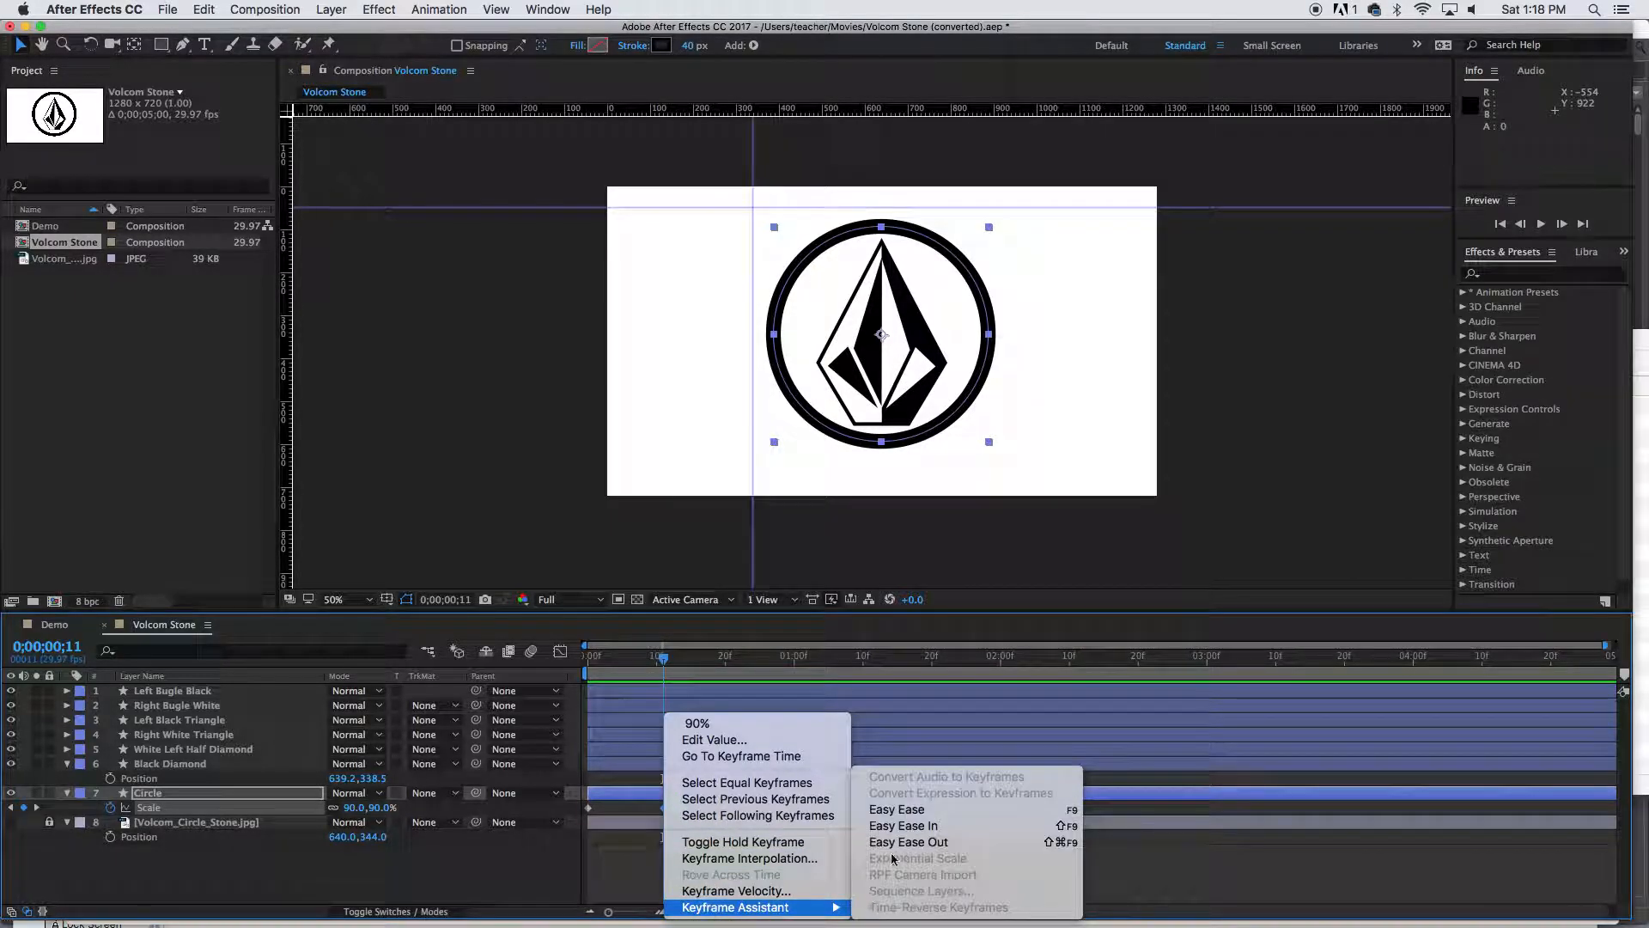
left_click(902, 825)
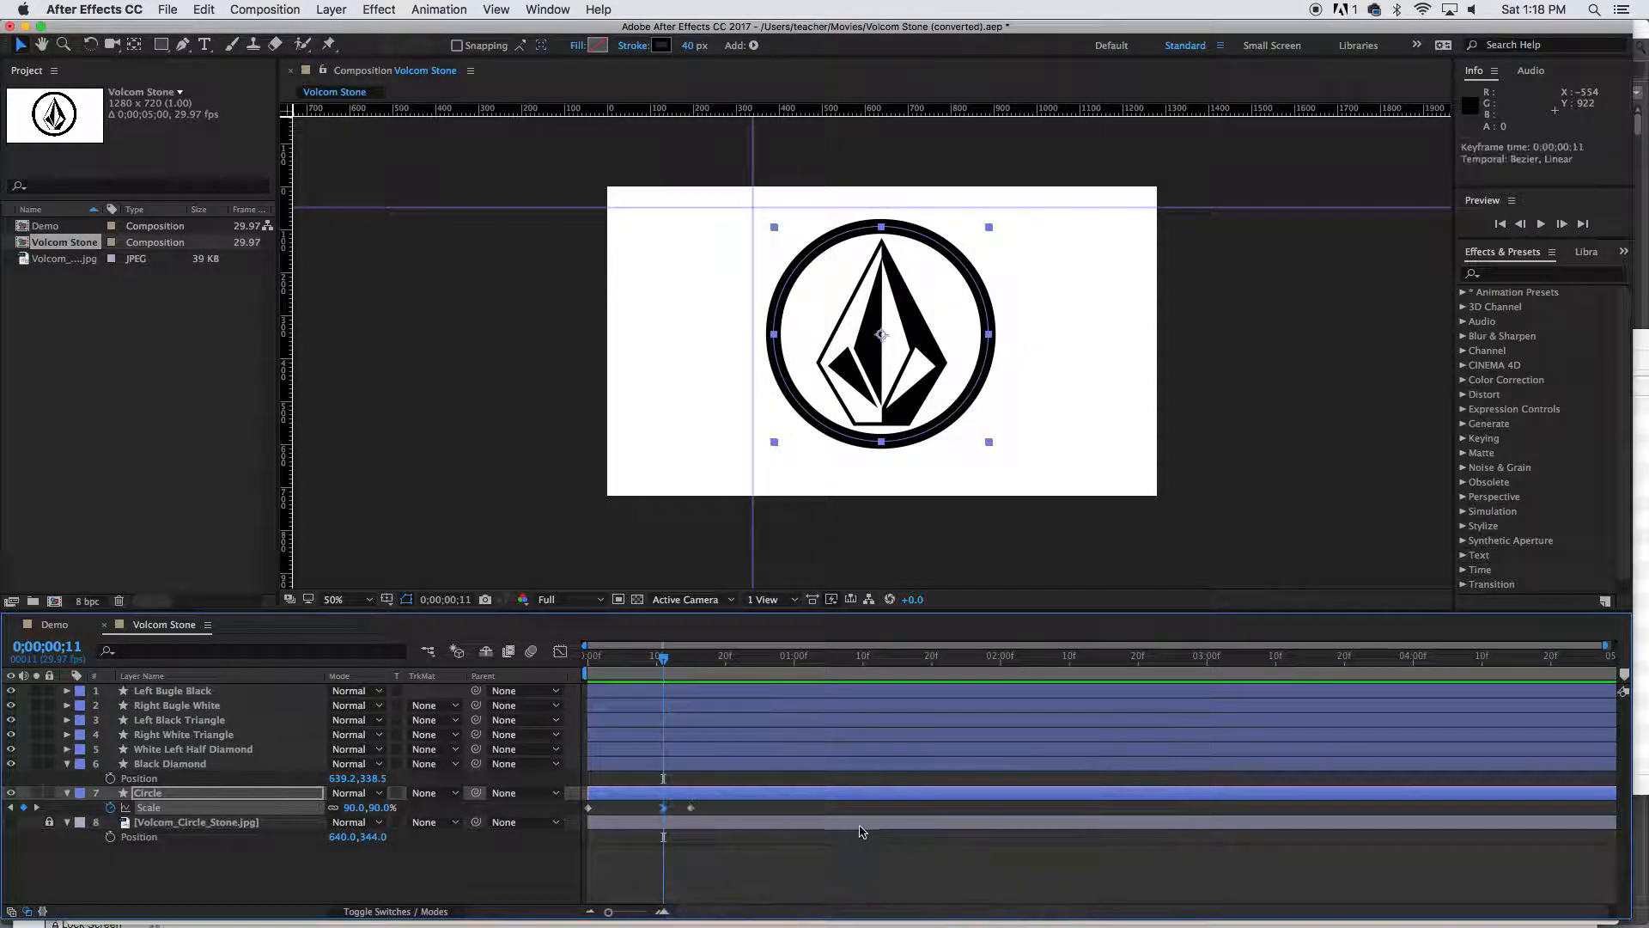
right_click(692, 811)
mouse_move(799, 907)
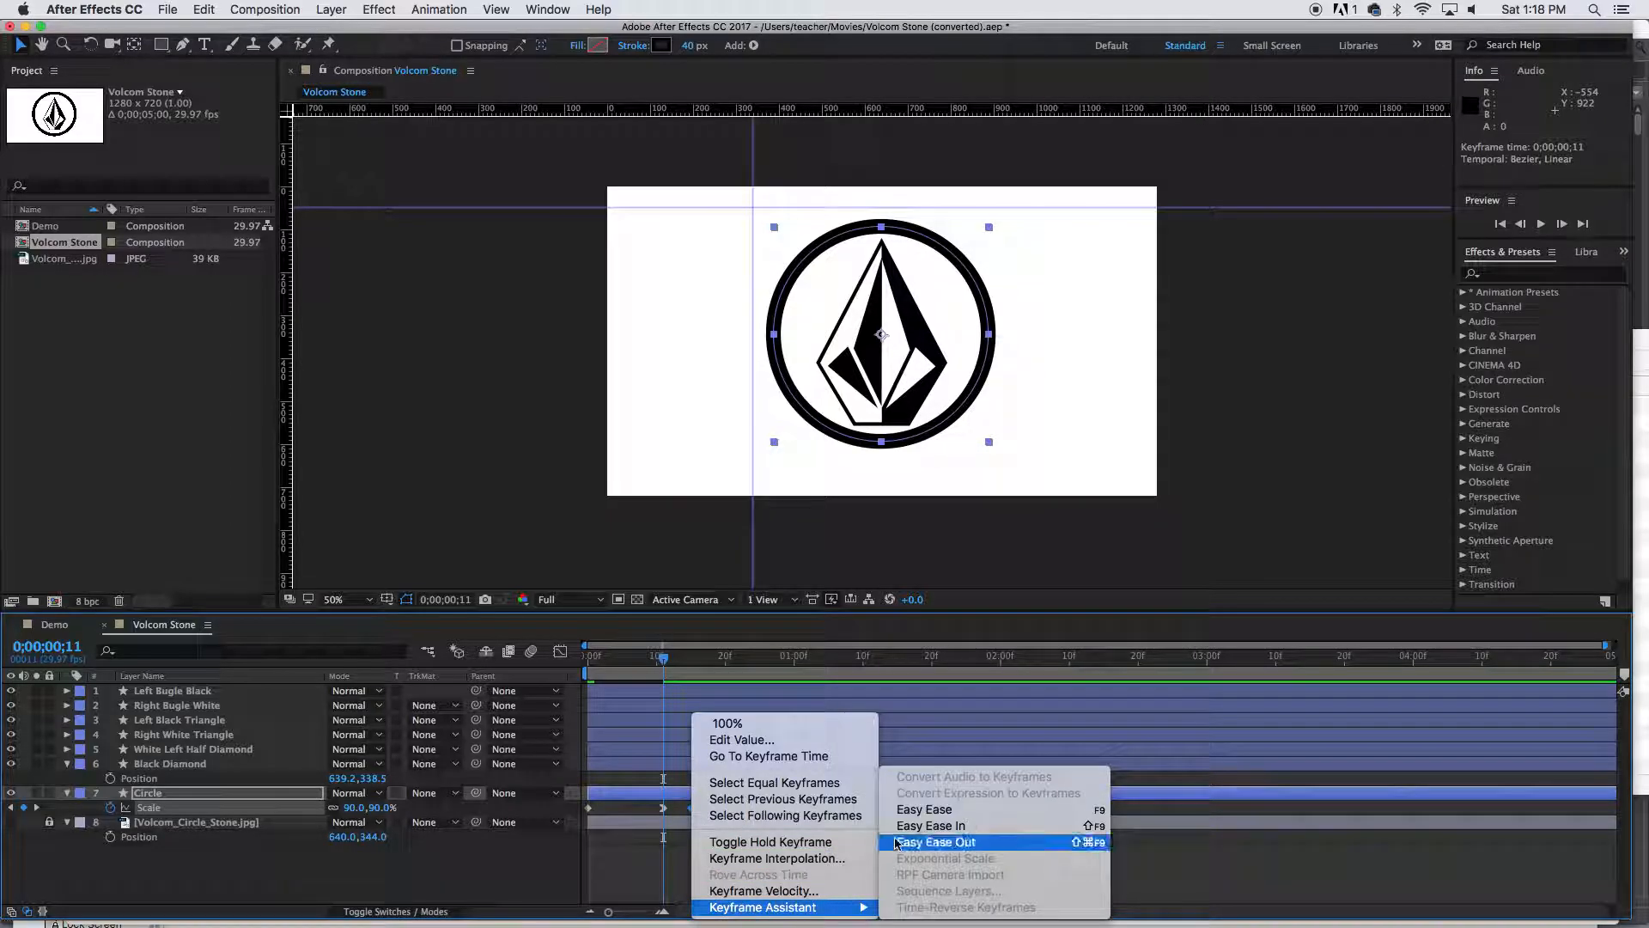
left_click(896, 843)
Preview the Circle layer's eased scale animation twice from the start of the composition
left_click_drag(664, 657, 565, 672)
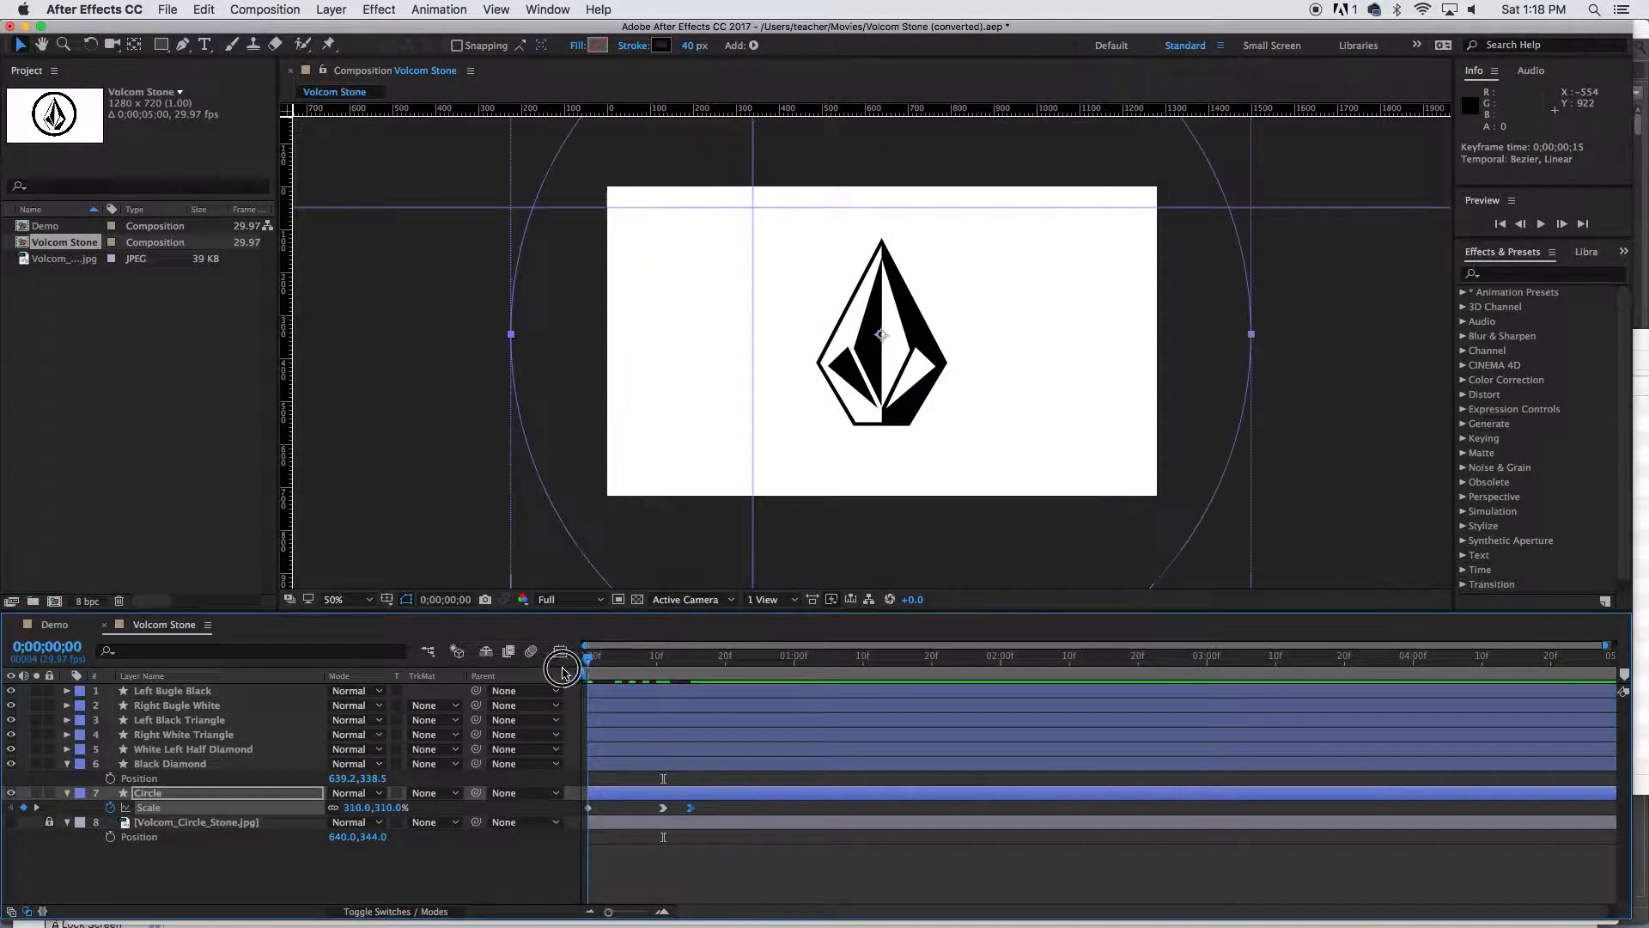
key("space")
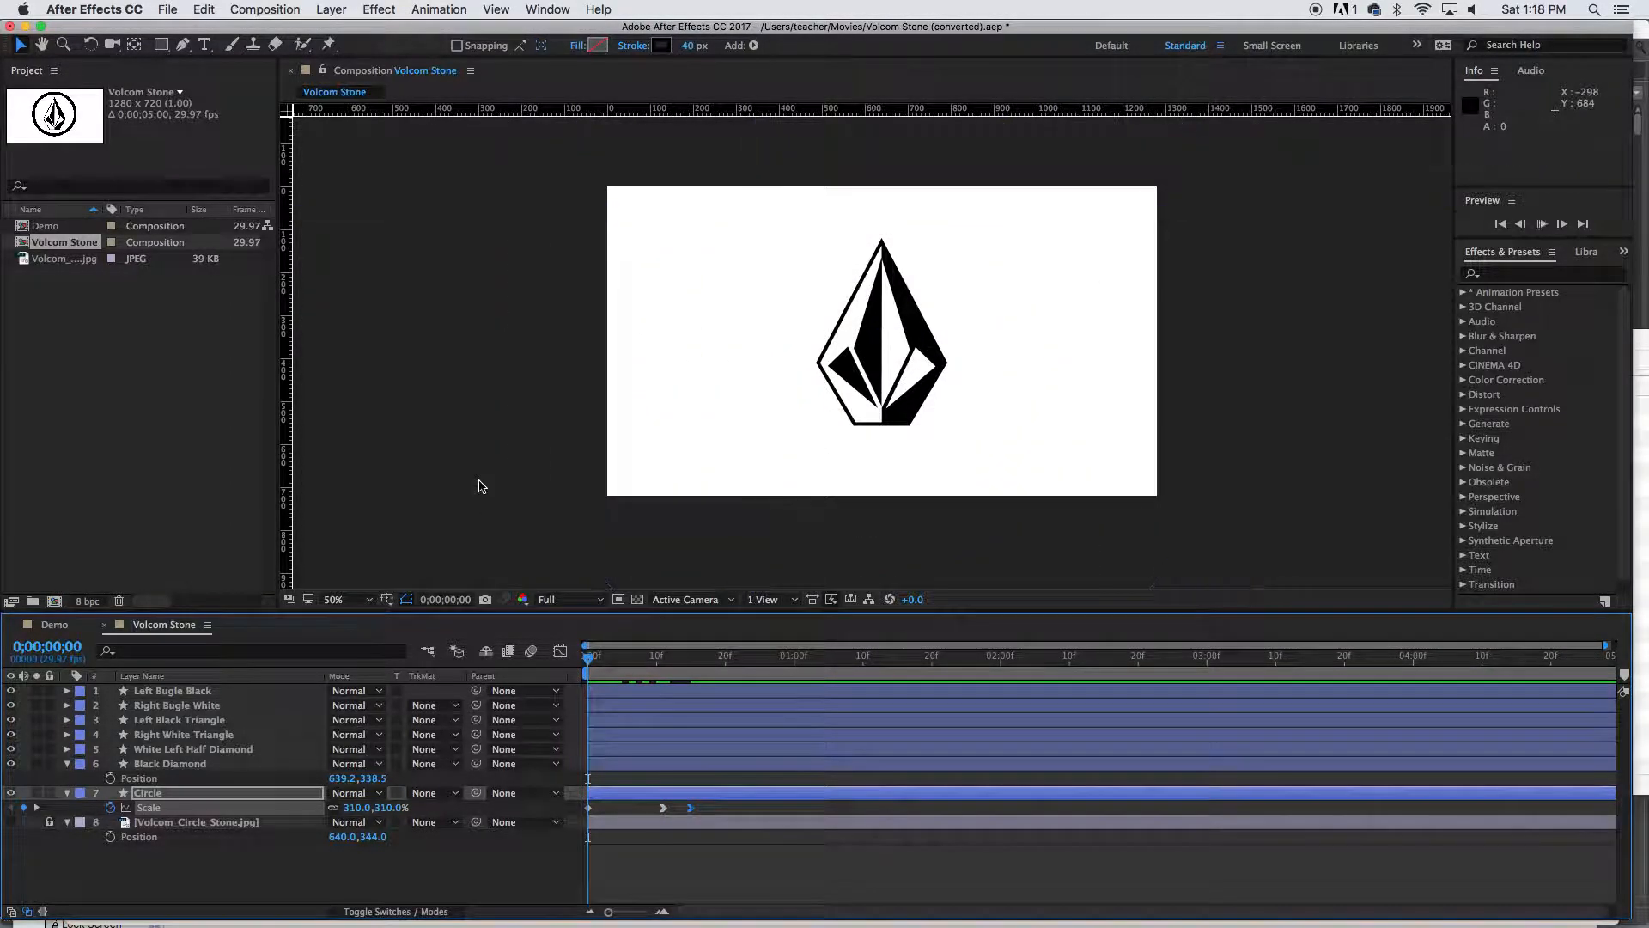
key("space")
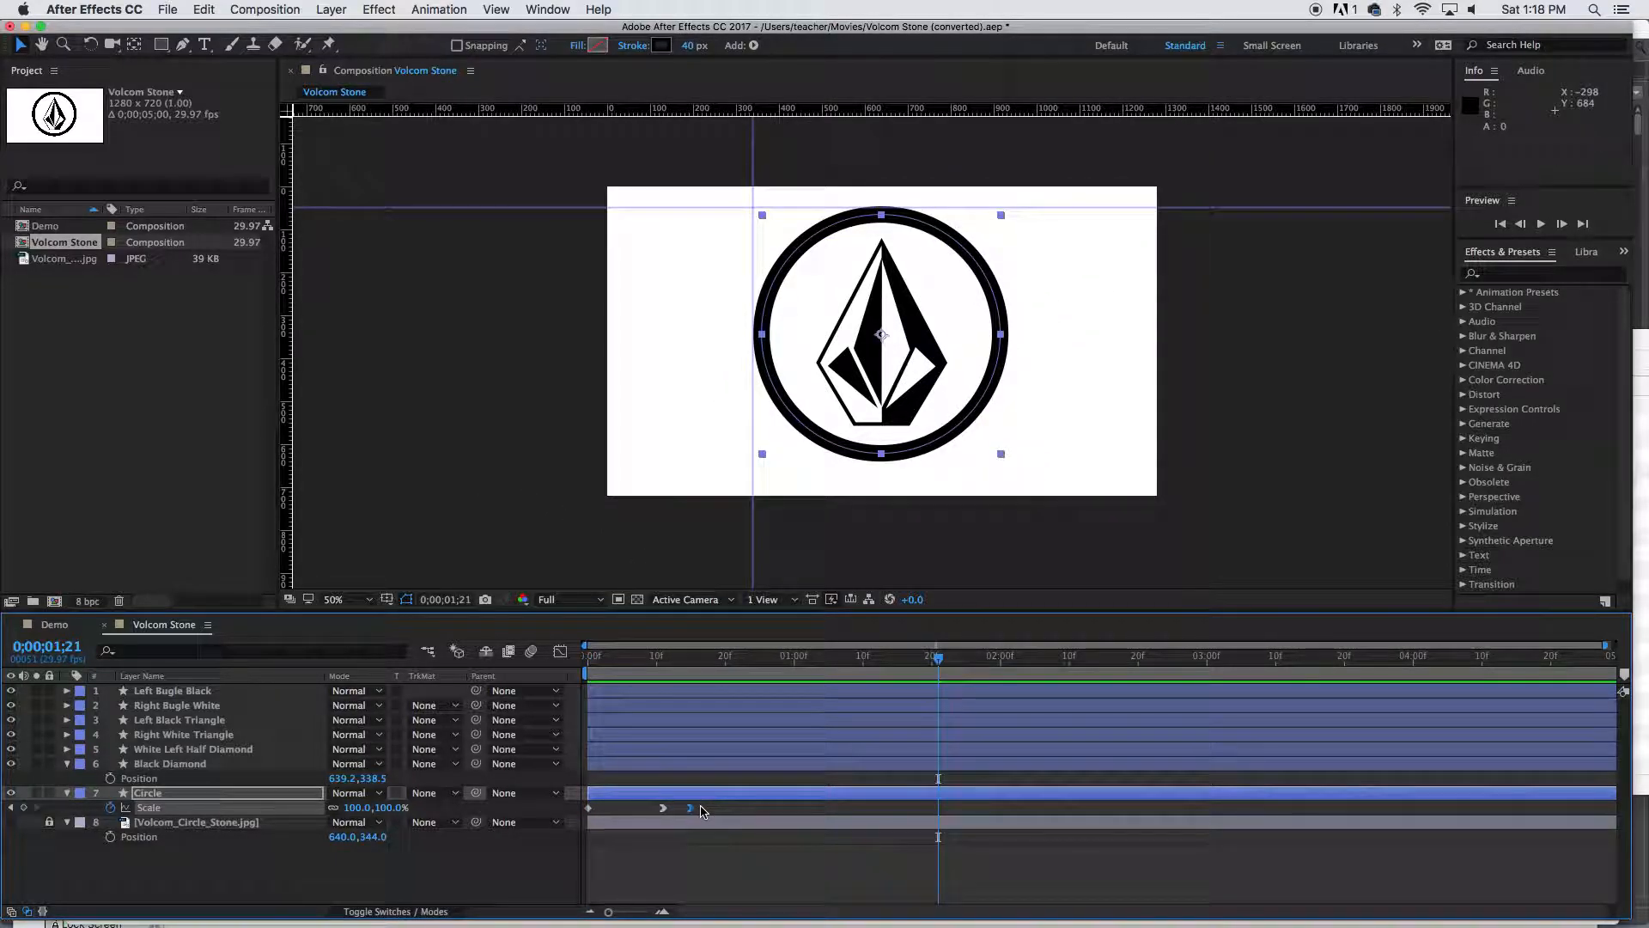
left_click_drag(730, 661, 540, 680)
key("space")
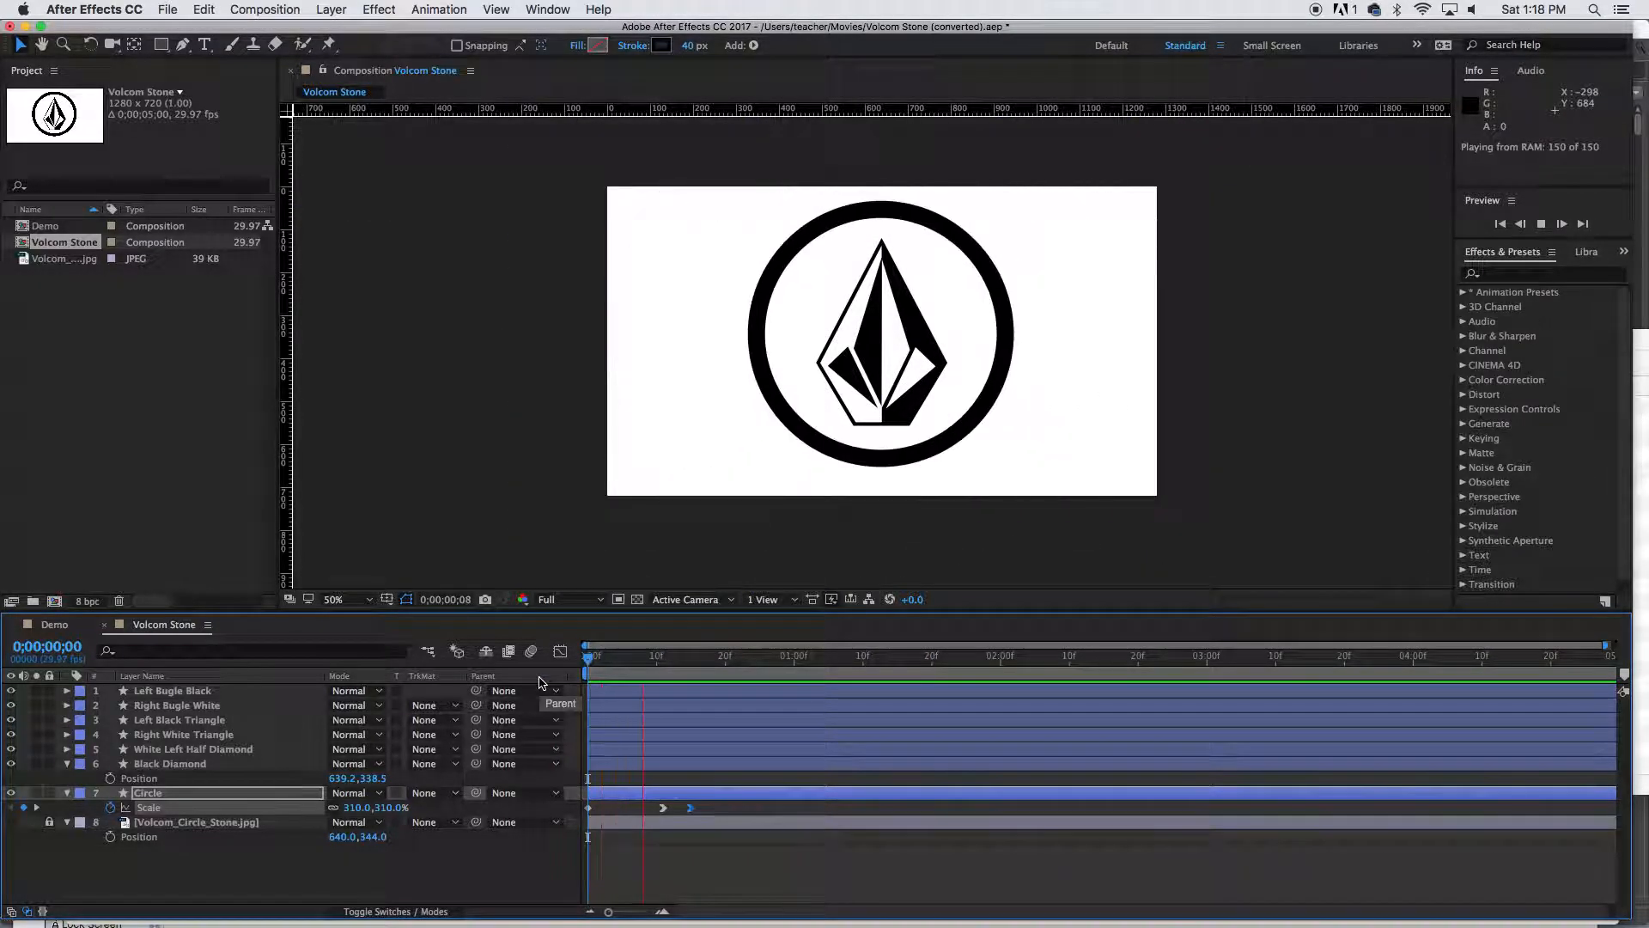
Stop the preview and hide the five shape layers above Black Diamond, from Left Bugle Black to White Left Half Diamond
key("space")
left_click(703, 670)
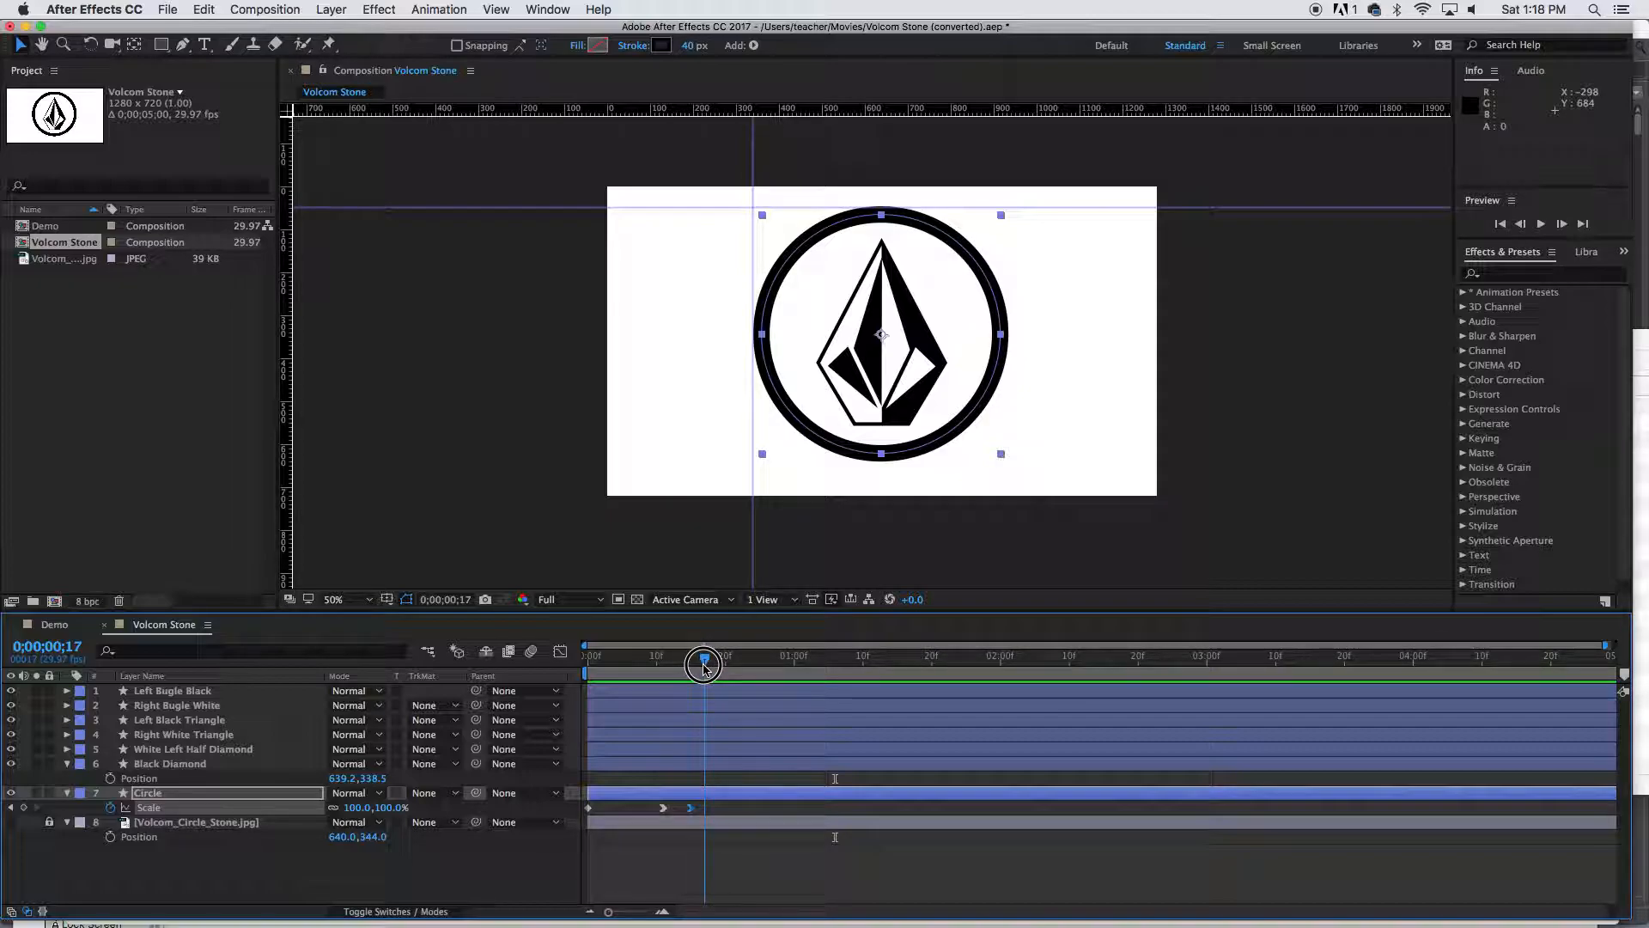
mouse_move(704, 667)
left_mouse_down()
mouse_move(583, 673)
mouse_move(721, 663)
mouse_move(600, 675)
mouse_move(700, 677)
left_mouse_up()
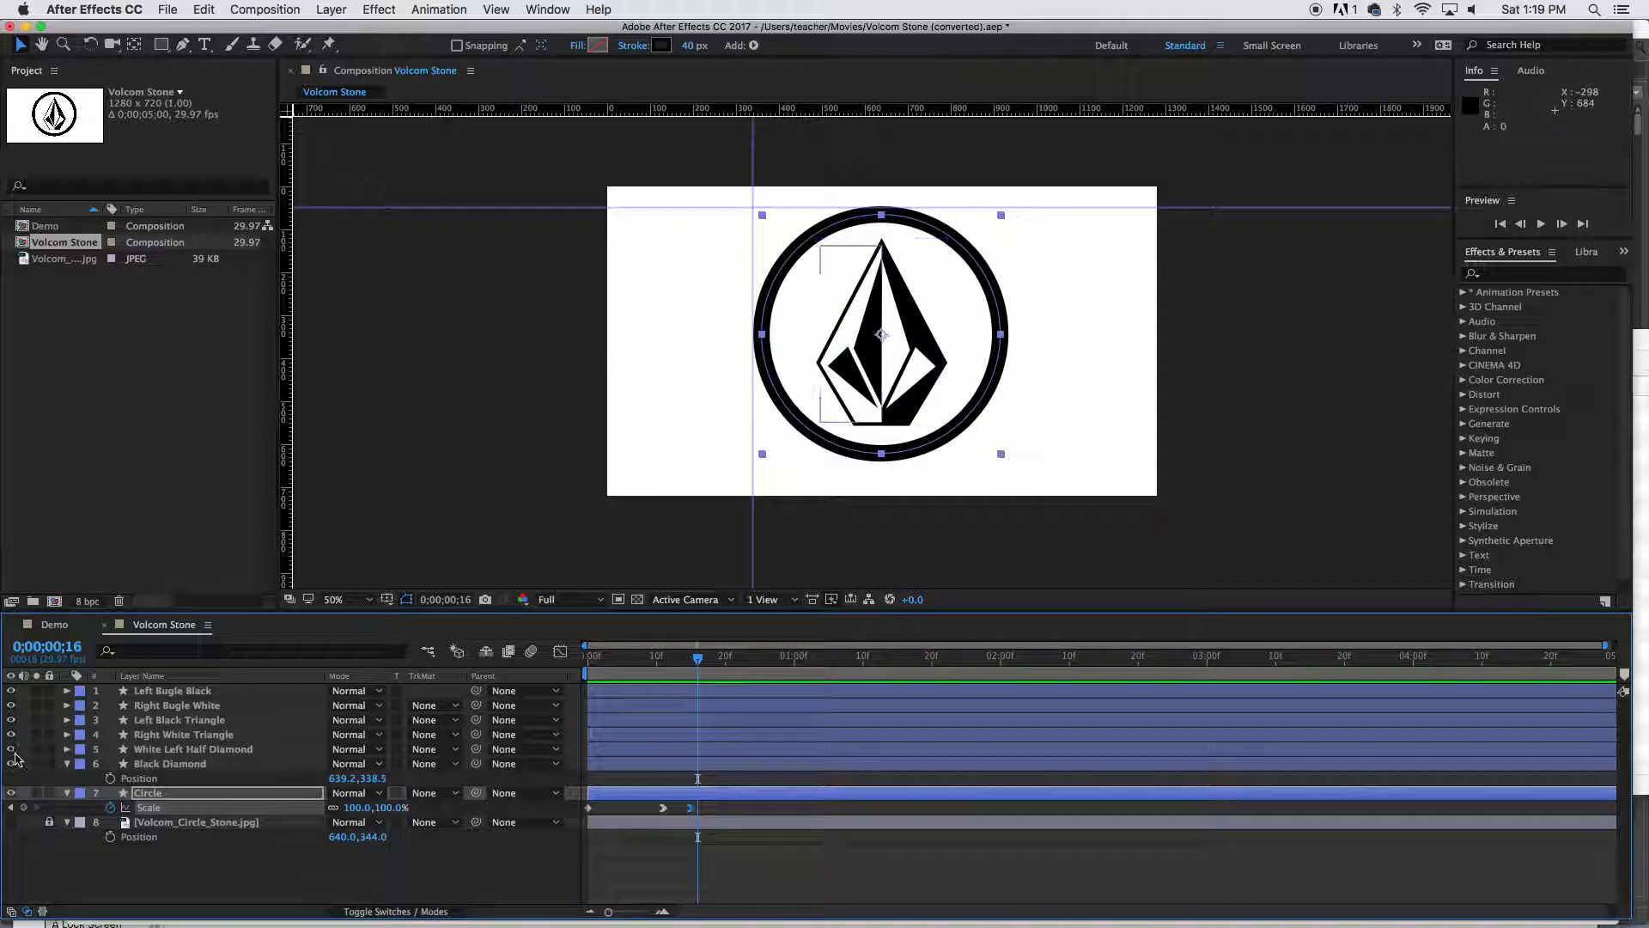
left_click_drag(10, 749, 13, 720)
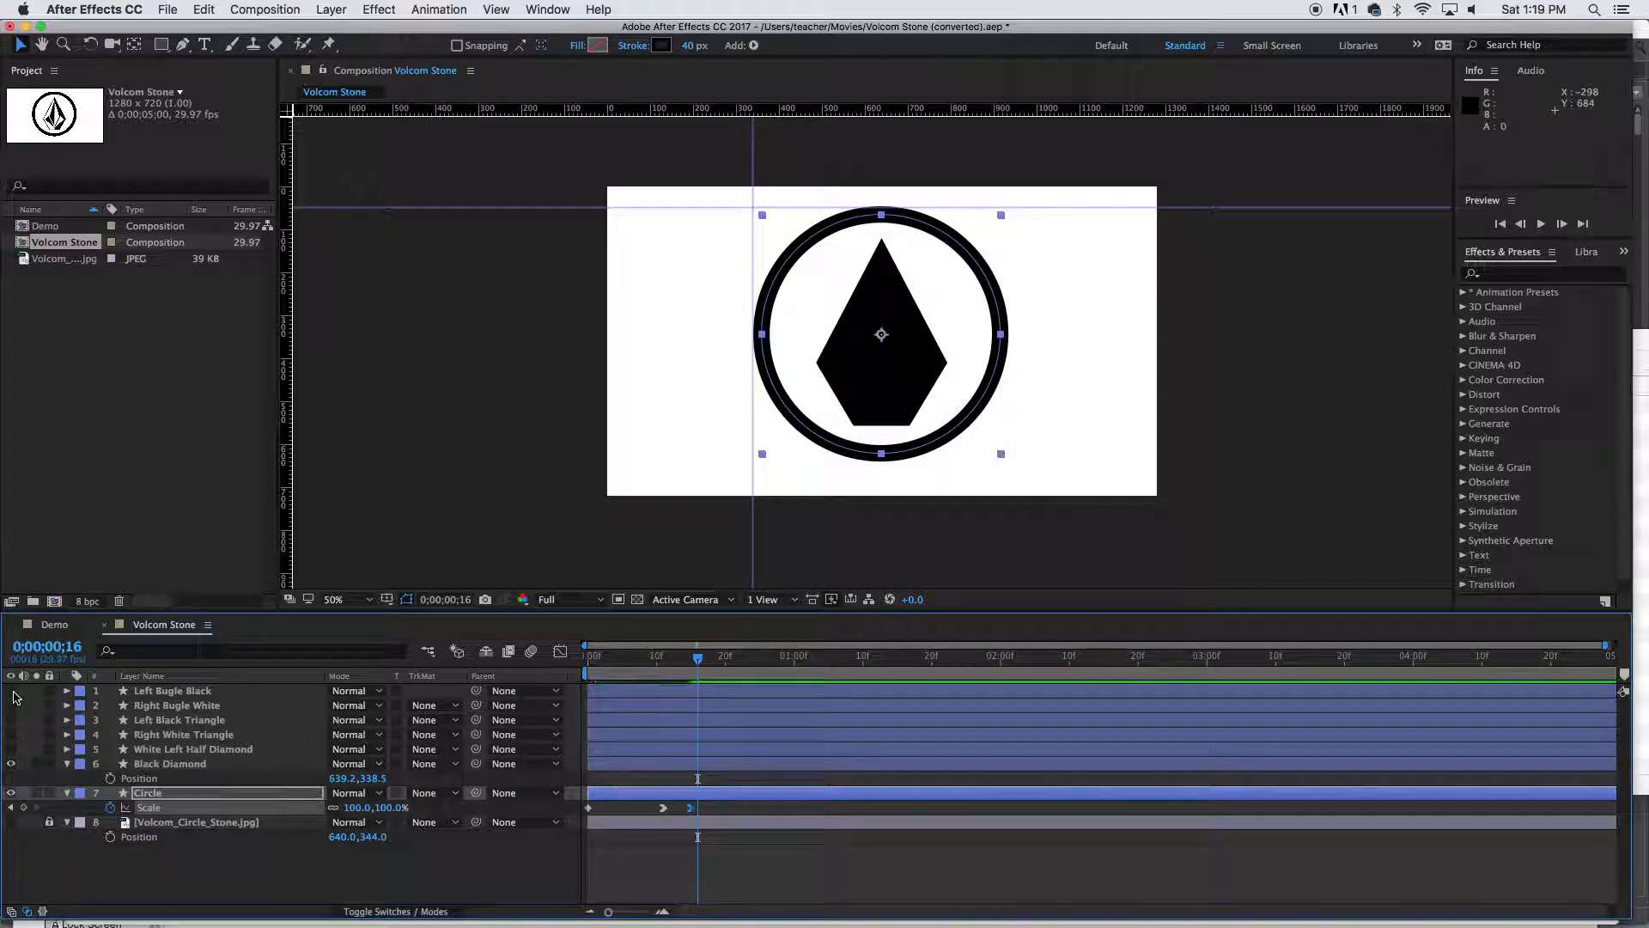
Add Scale keyframes to the Black Diamond layer at 0;00;00;14, 0;00;00;23 and 0;00;00;26
mouse_move(698, 658)
left_mouse_down()
mouse_move(583, 667)
mouse_move(712, 663)
mouse_move(575, 671)
mouse_move(710, 664)
mouse_move(667, 681)
mouse_move(684, 684)
left_mouse_up()
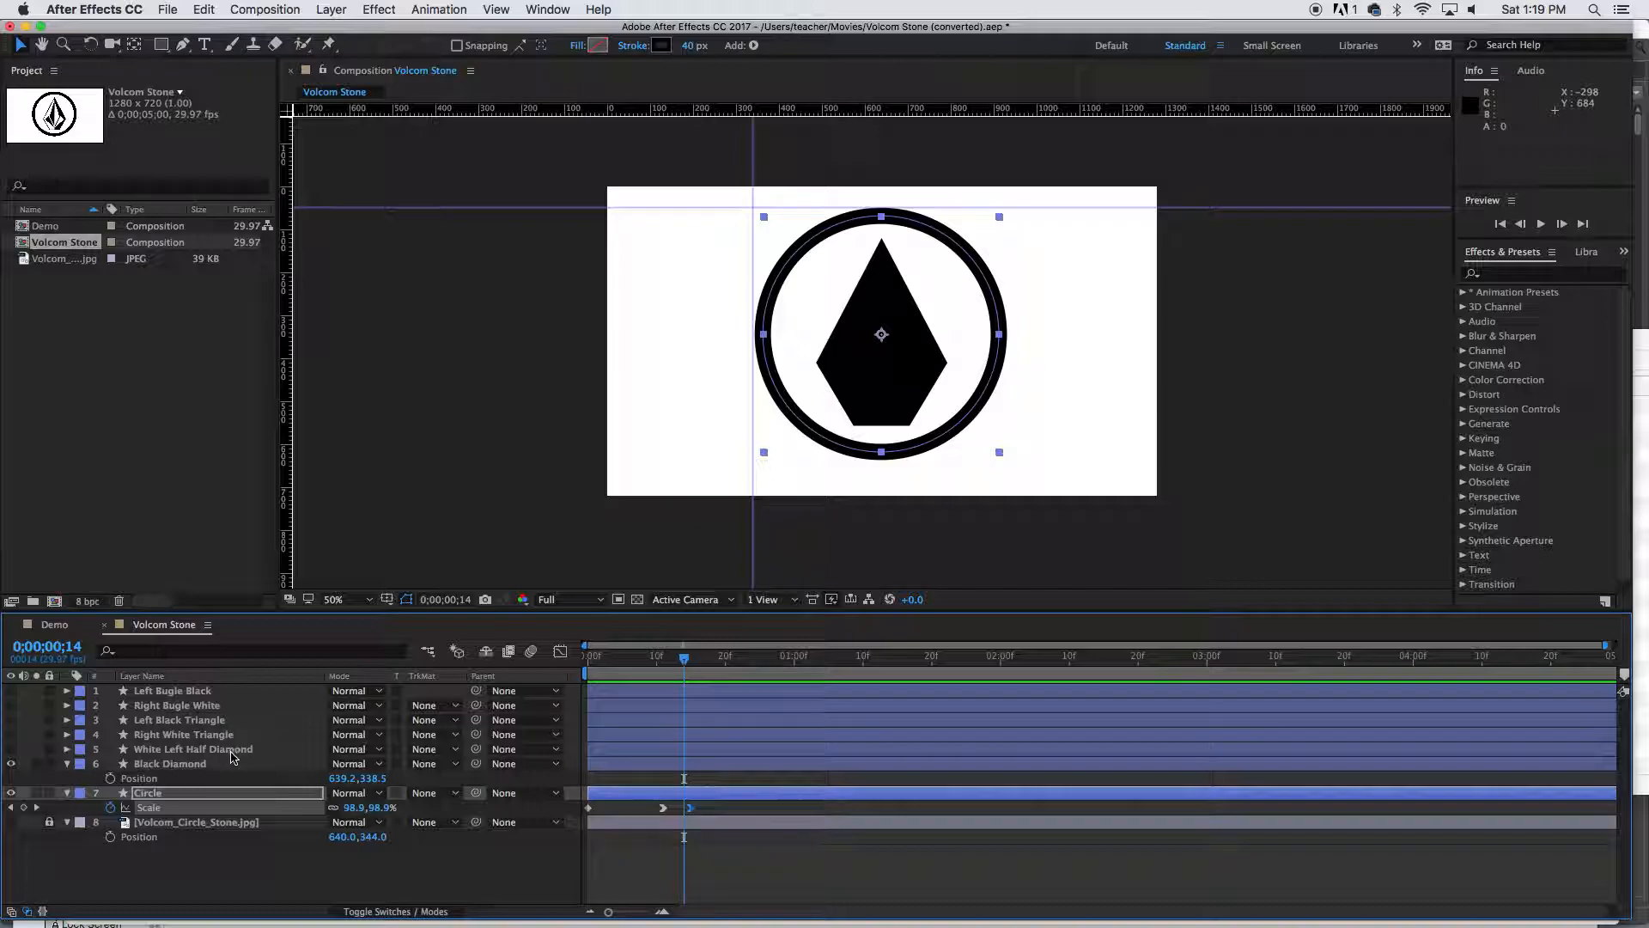
left_click(215, 764)
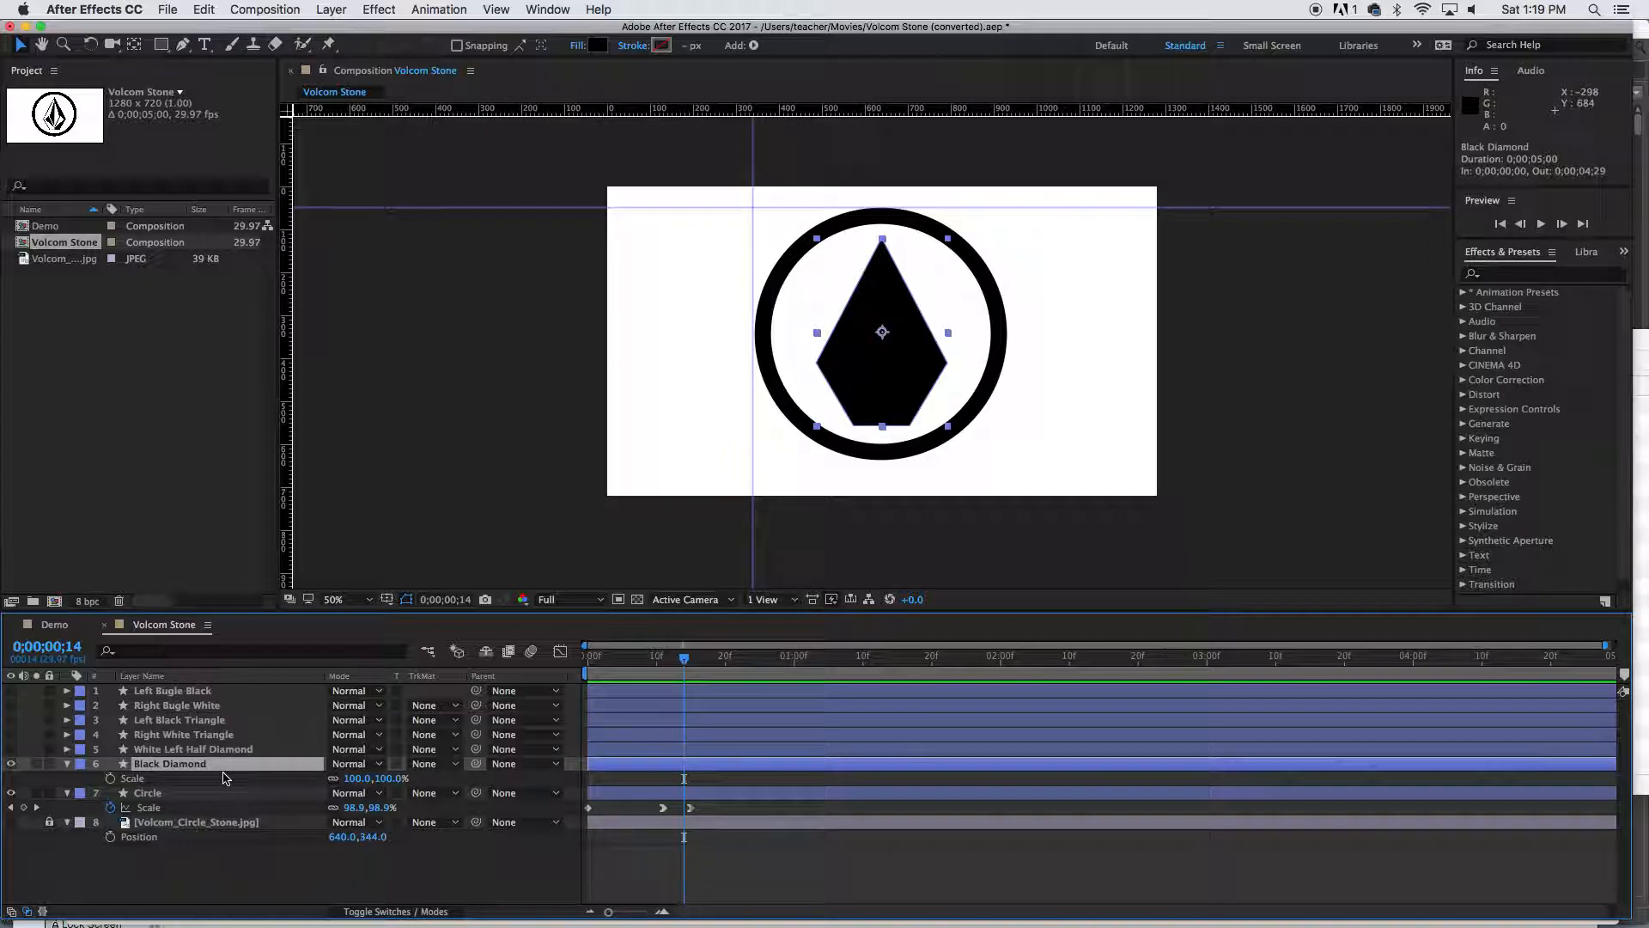
key("alt+shift+s")
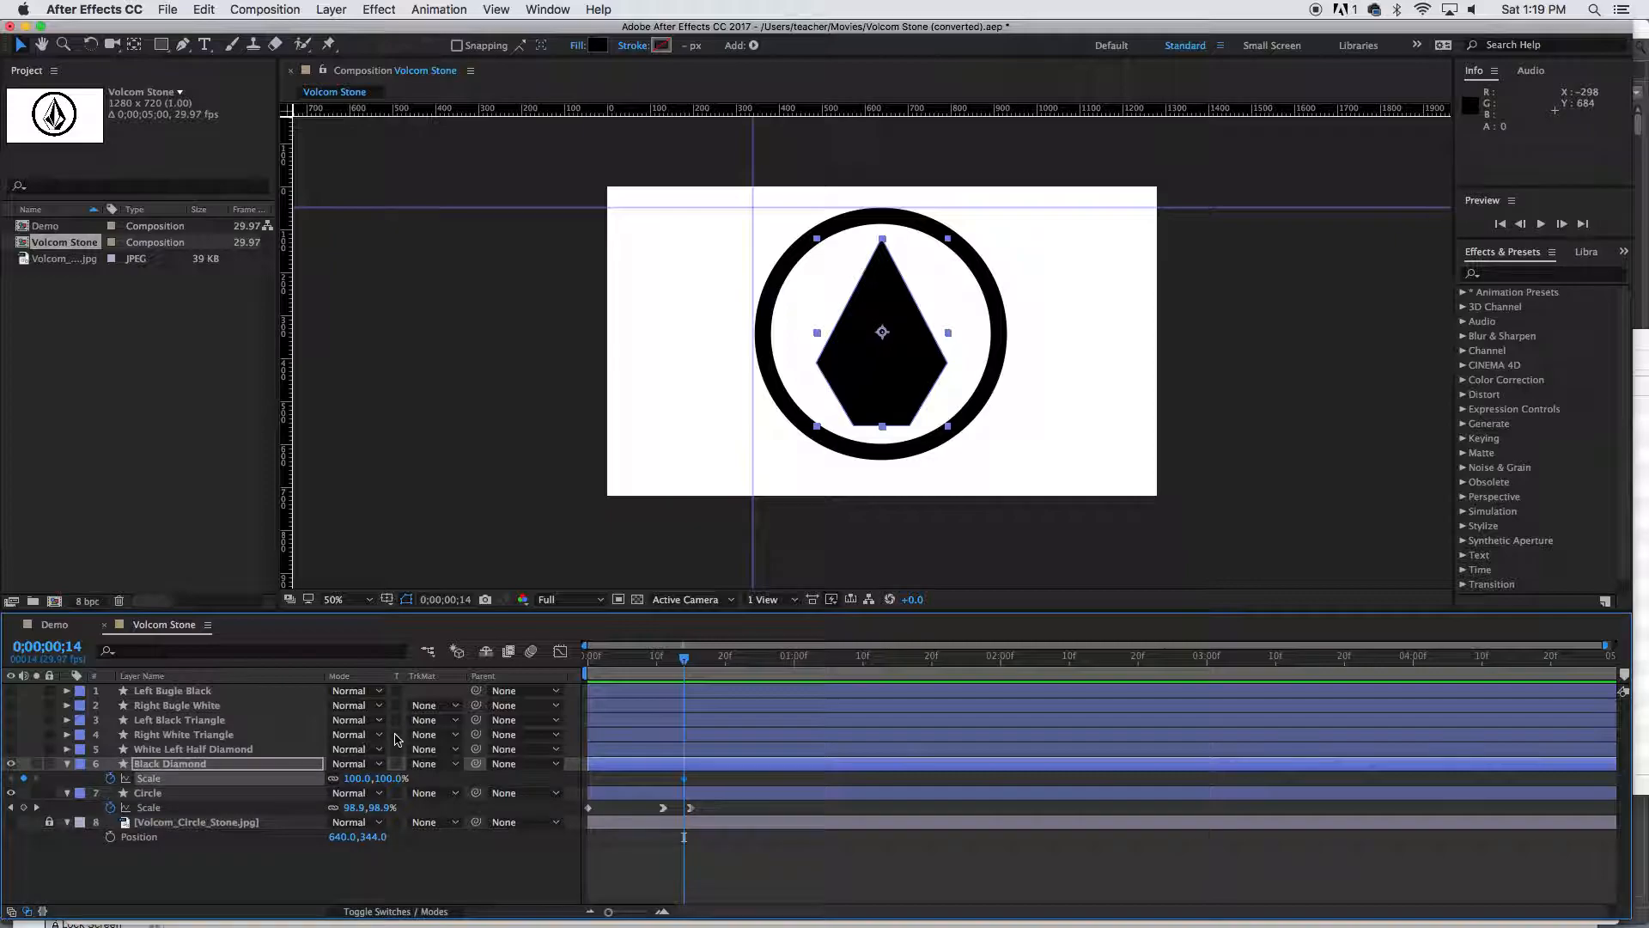
left_click(749, 660)
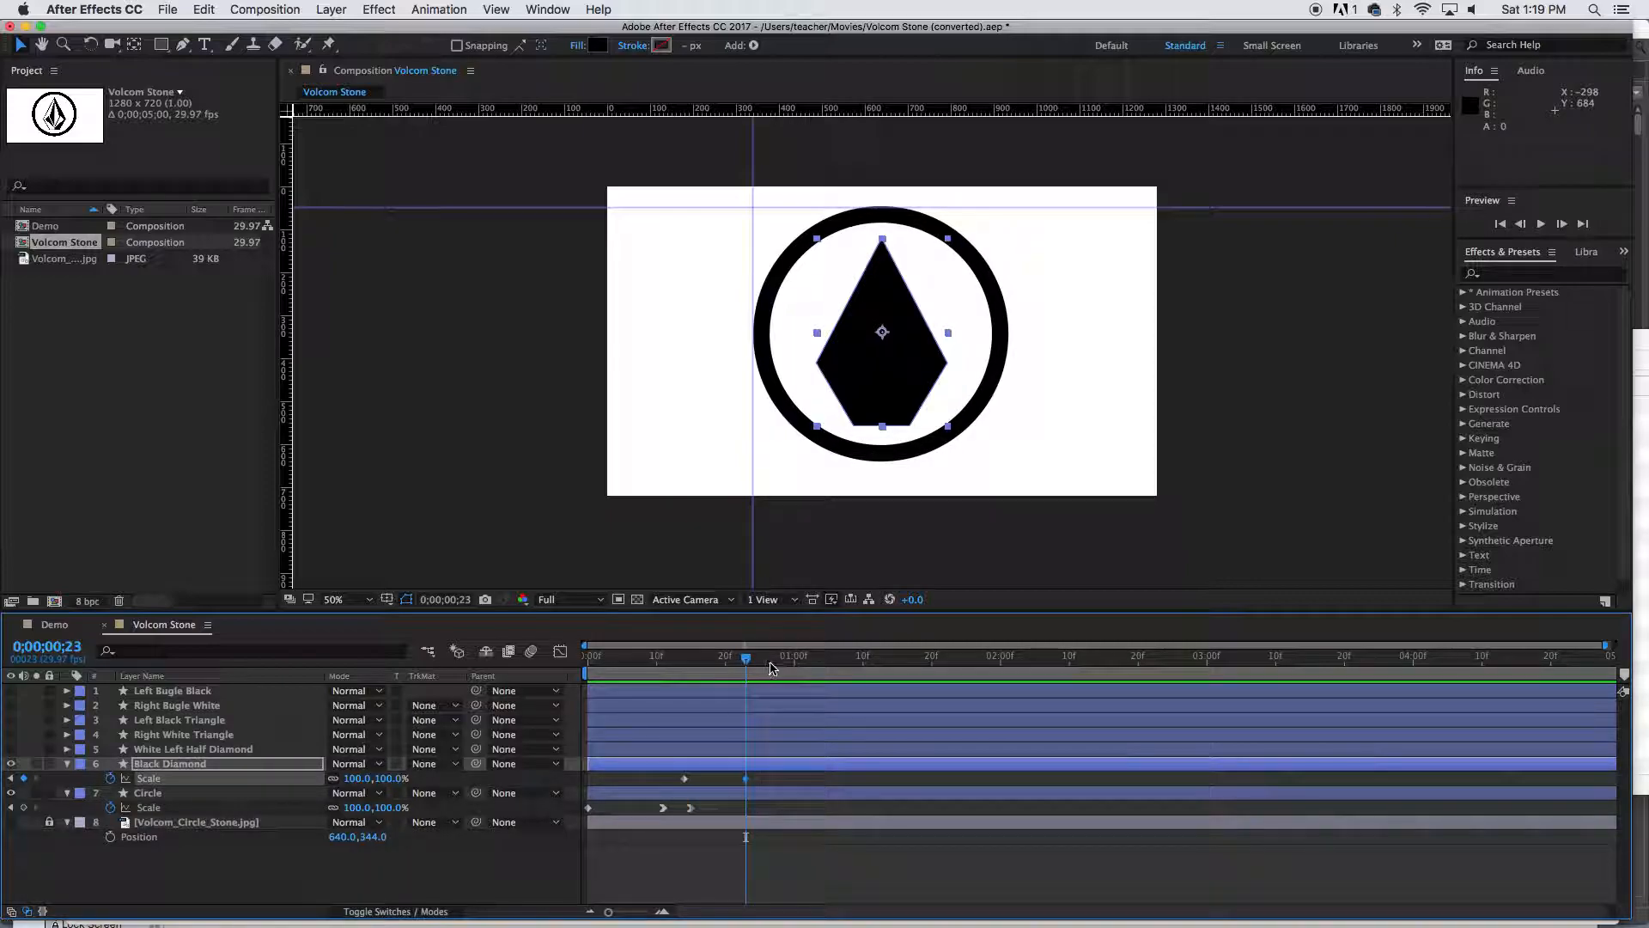
left_click(767, 661)
Set Black Diamond's Scale to 0% at 0;00;00;14 and to slightly more than 100% at 0;00;00;23
left_click_drag(766, 668, 684, 668)
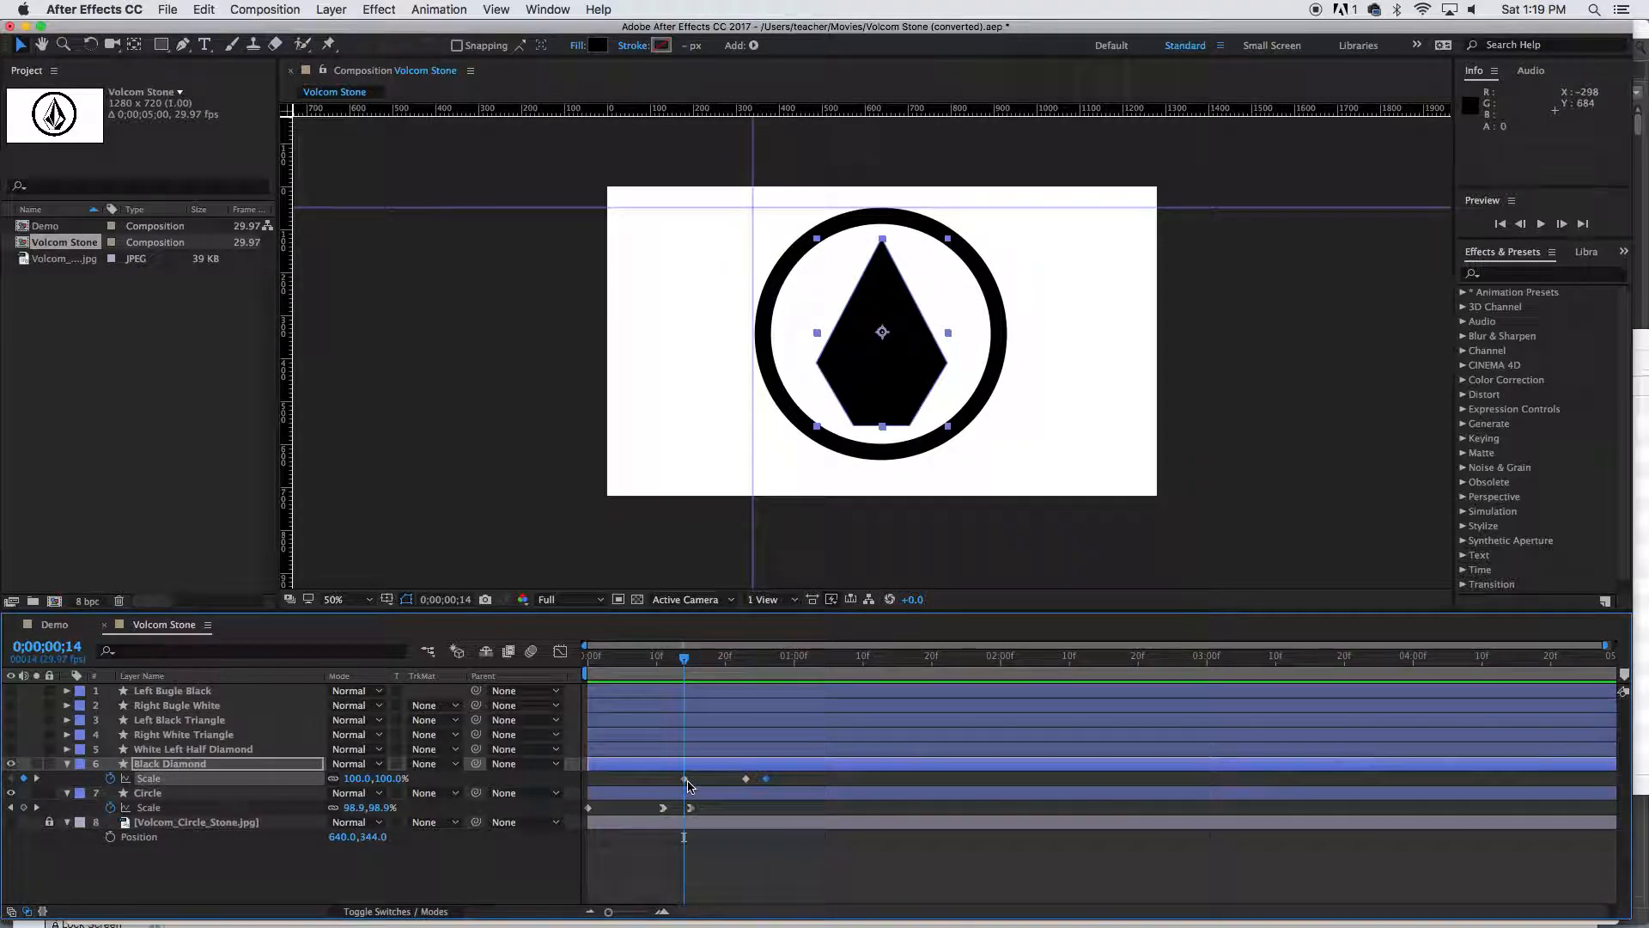
left_click(355, 779)
key("Return")
left_click_drag(709, 661, 746, 667)
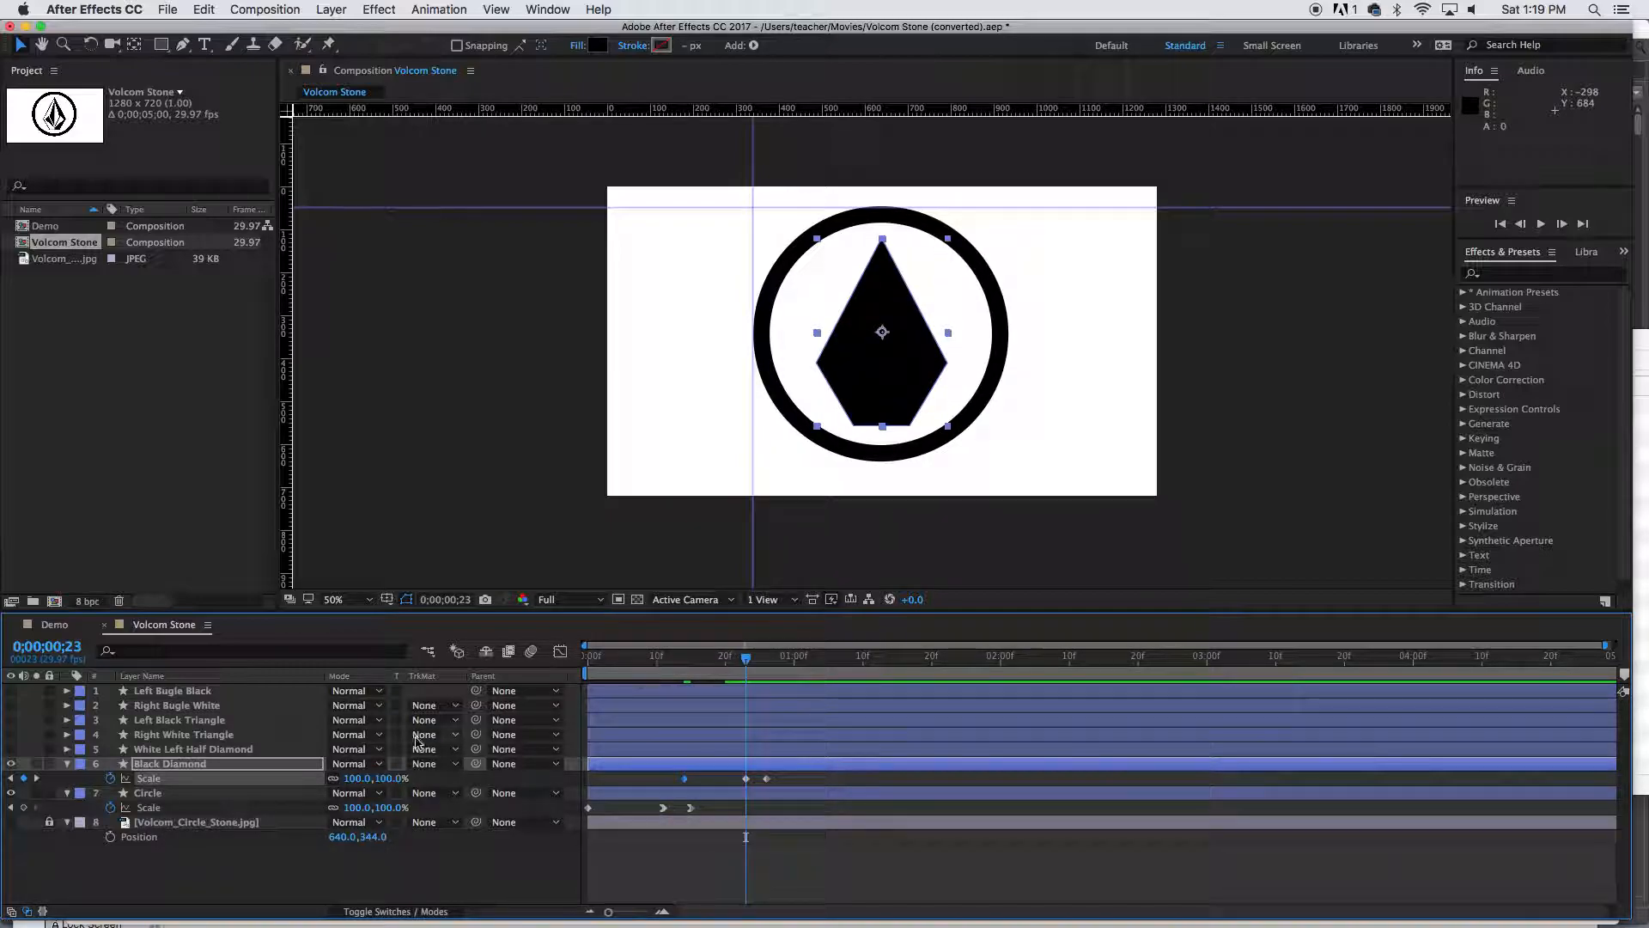
left_click(355, 779)
key("Return")
mouse_move(748, 663)
left_mouse_down()
mouse_move(786, 663)
mouse_move(589, 668)
mouse_move(718, 675)
left_mouse_up()
Remove the horizontal and vertical guides from the composition and preview the animation from the start
left_click_drag(607, 217, 612, 104)
left_click_drag(753, 139, 286, 159)
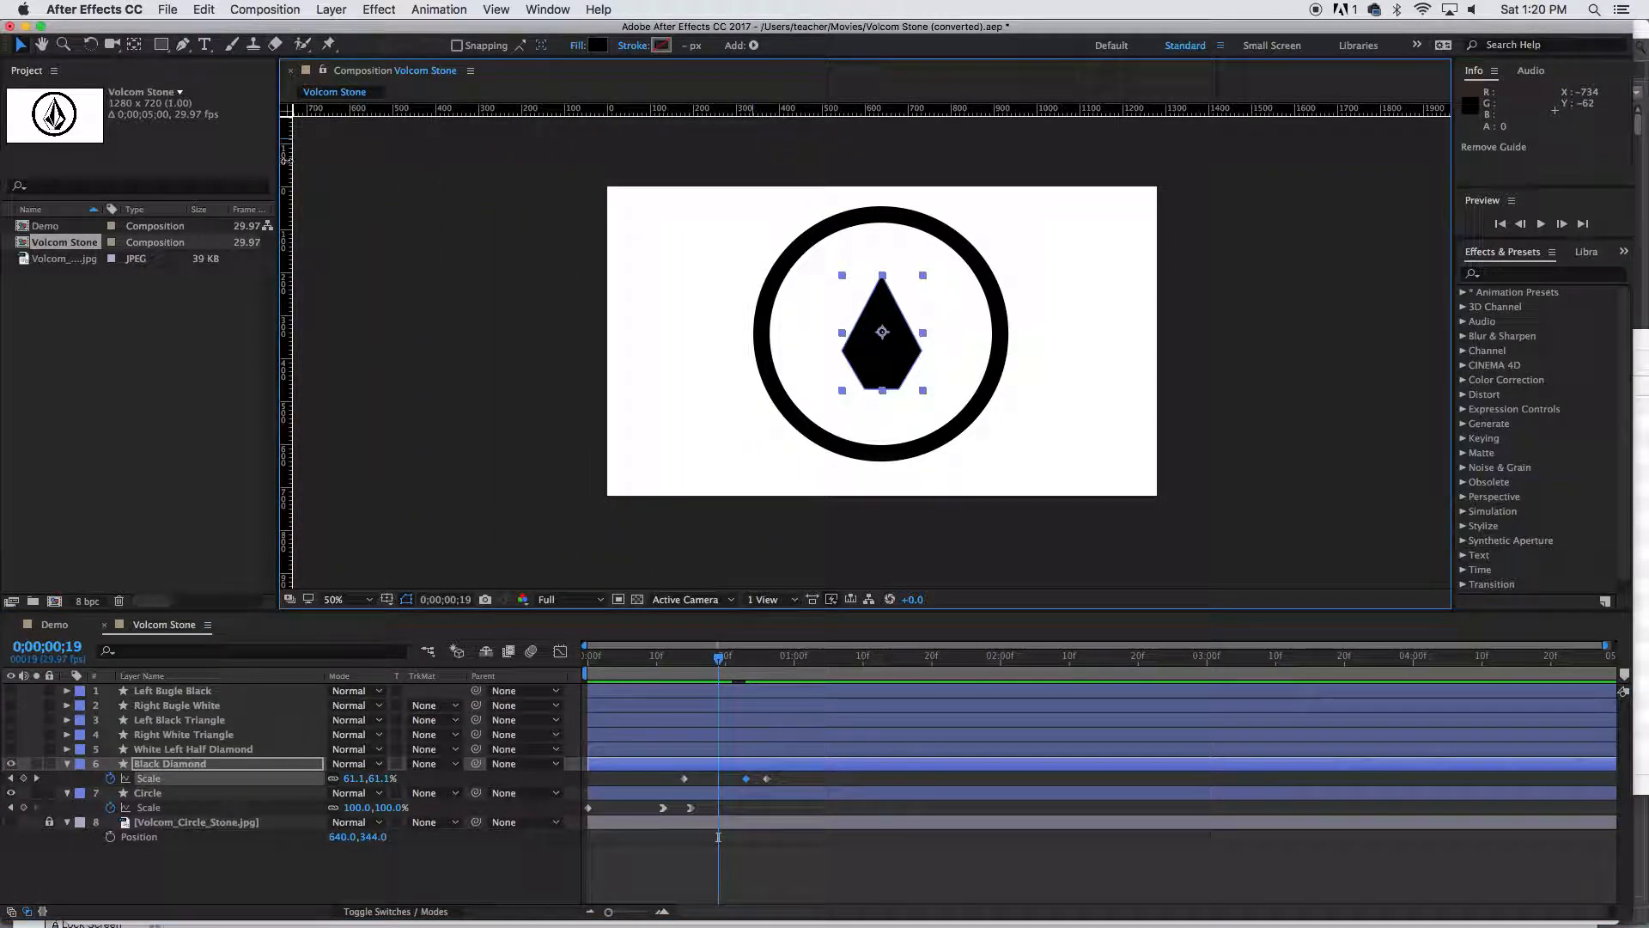
left_click_drag(721, 667, 581, 678)
key("space")
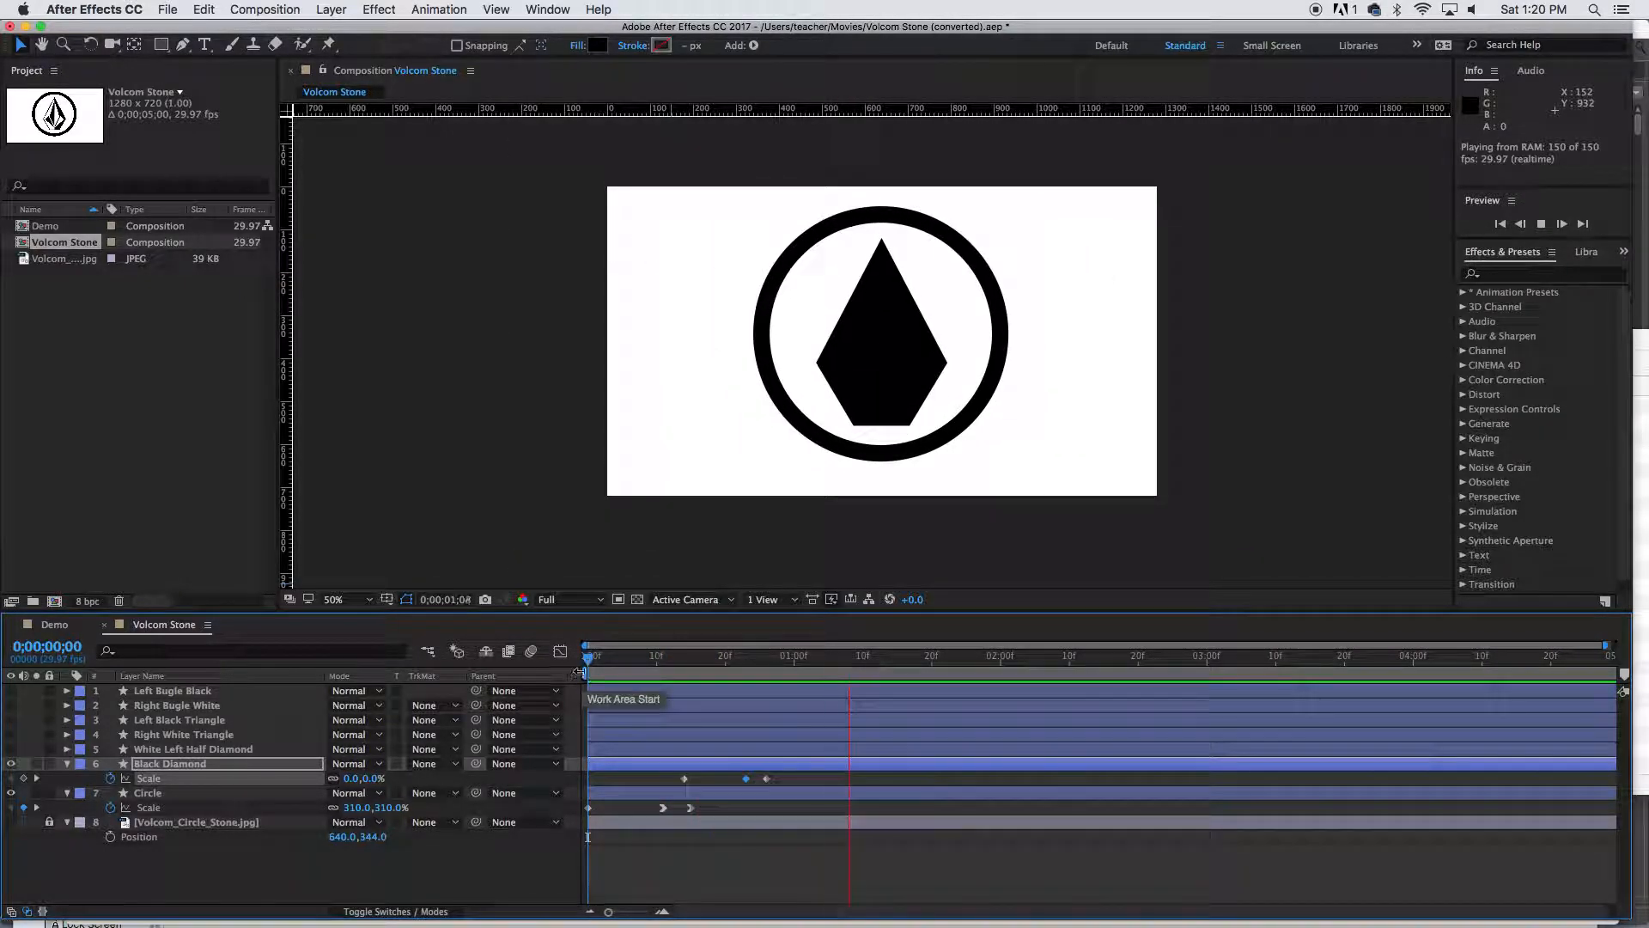
key("space")
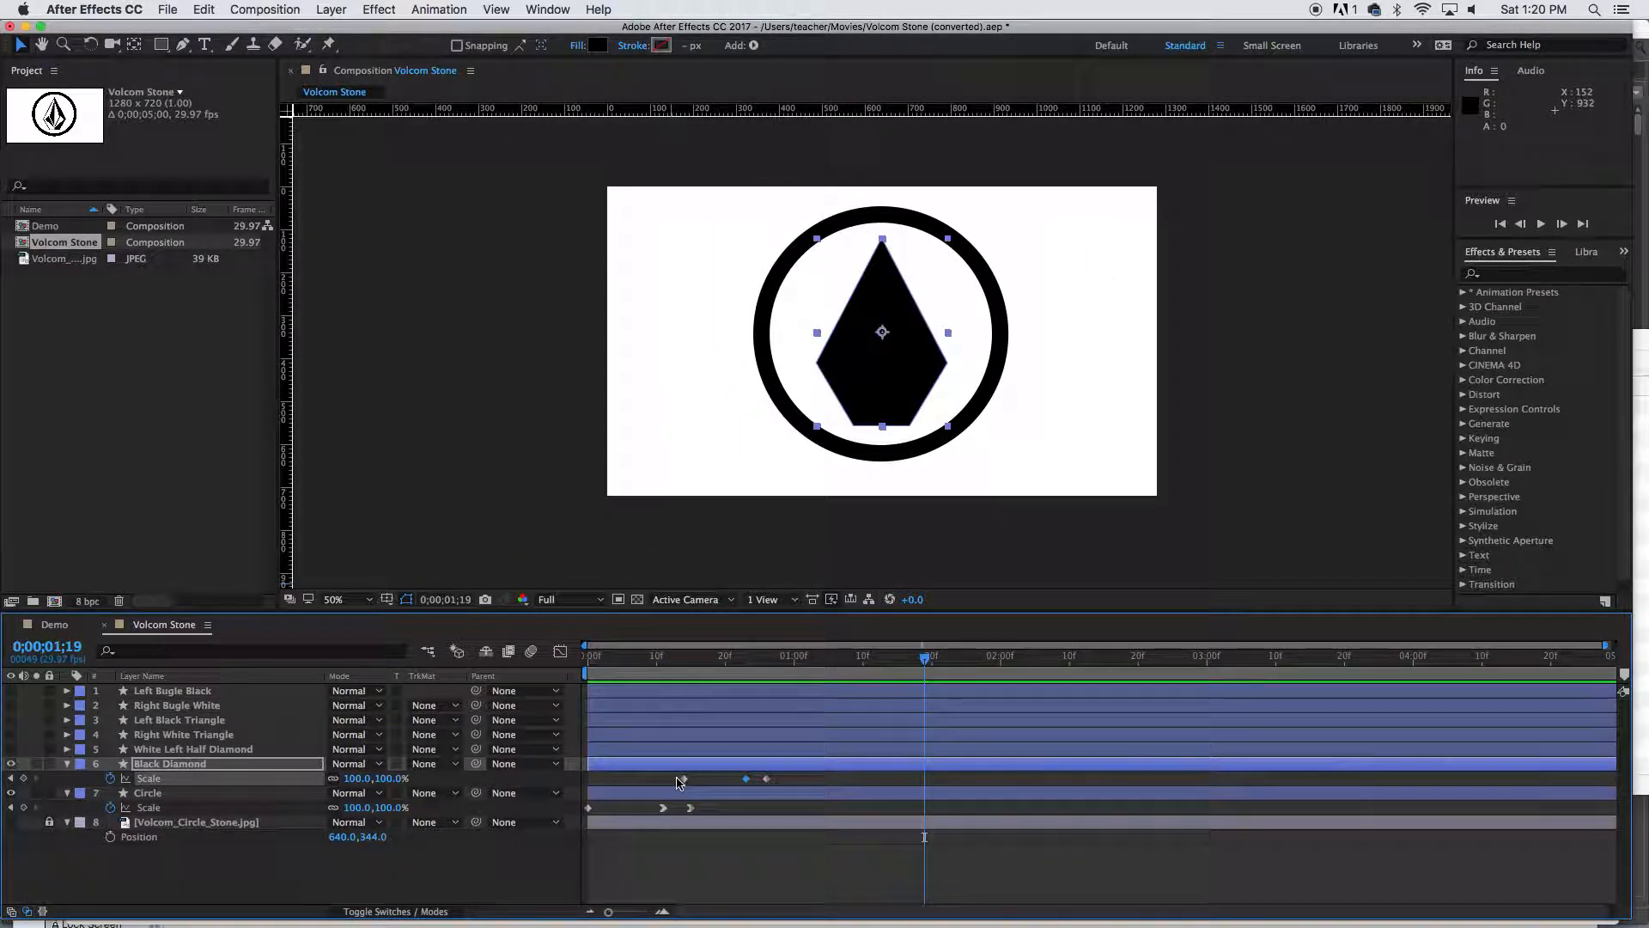
Shift all three Black Diamond Scale keyframes earlier so the first sits at 0;00;00;10, and preview from the start
left_click_drag(676, 772, 722, 786)
left_click(660, 783)
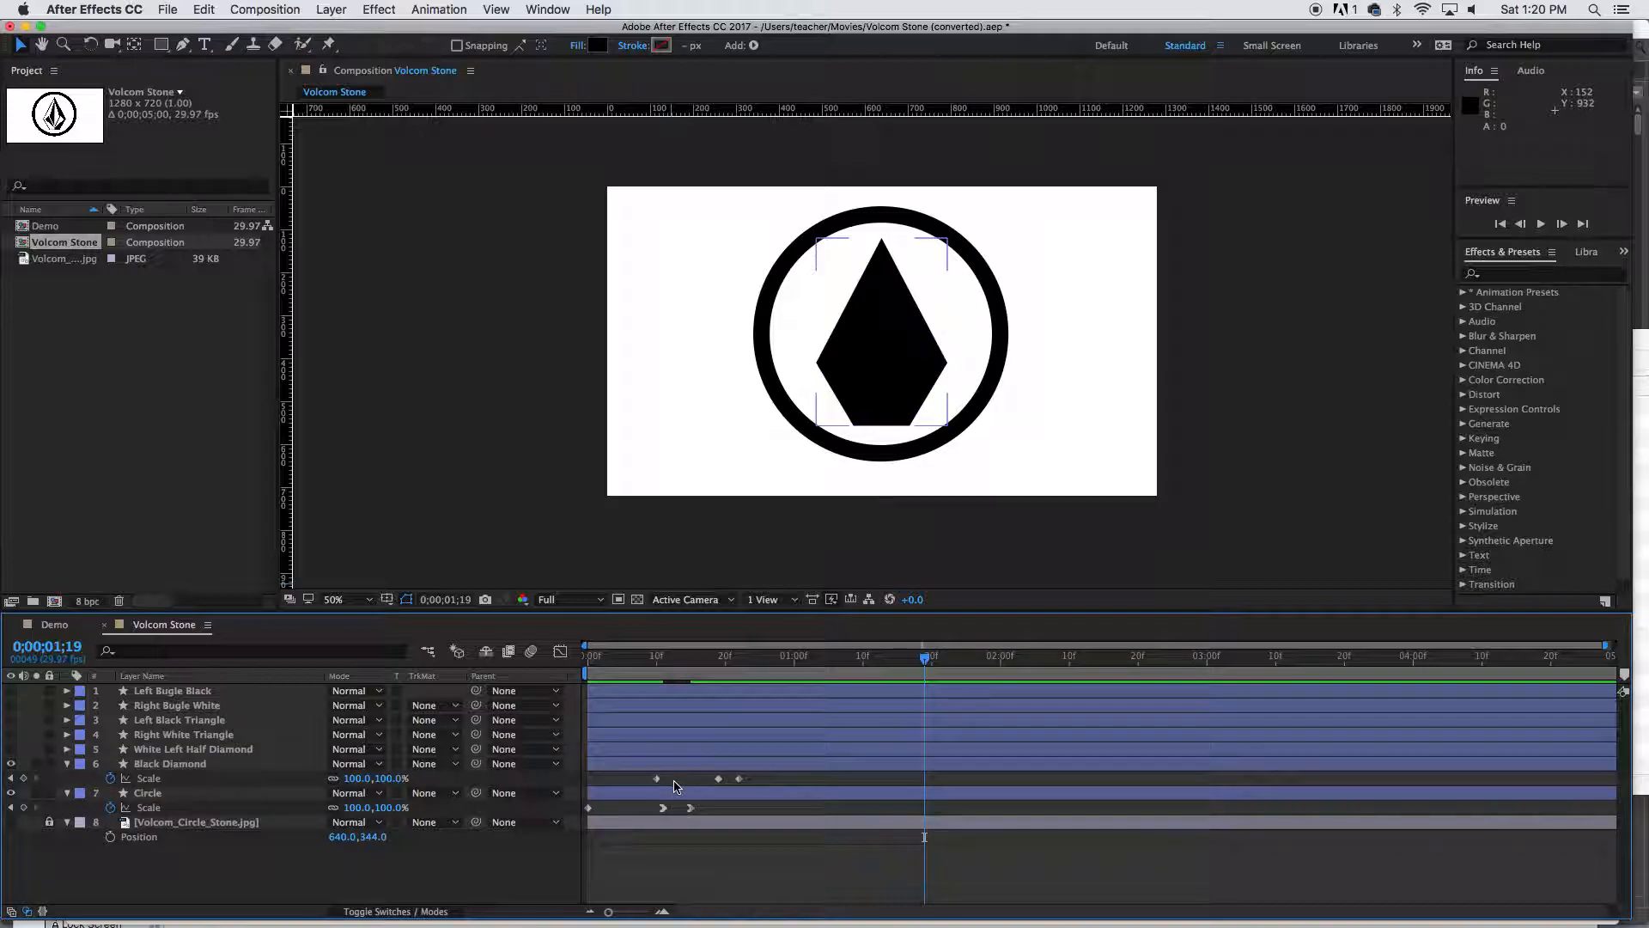
left_click(663, 808)
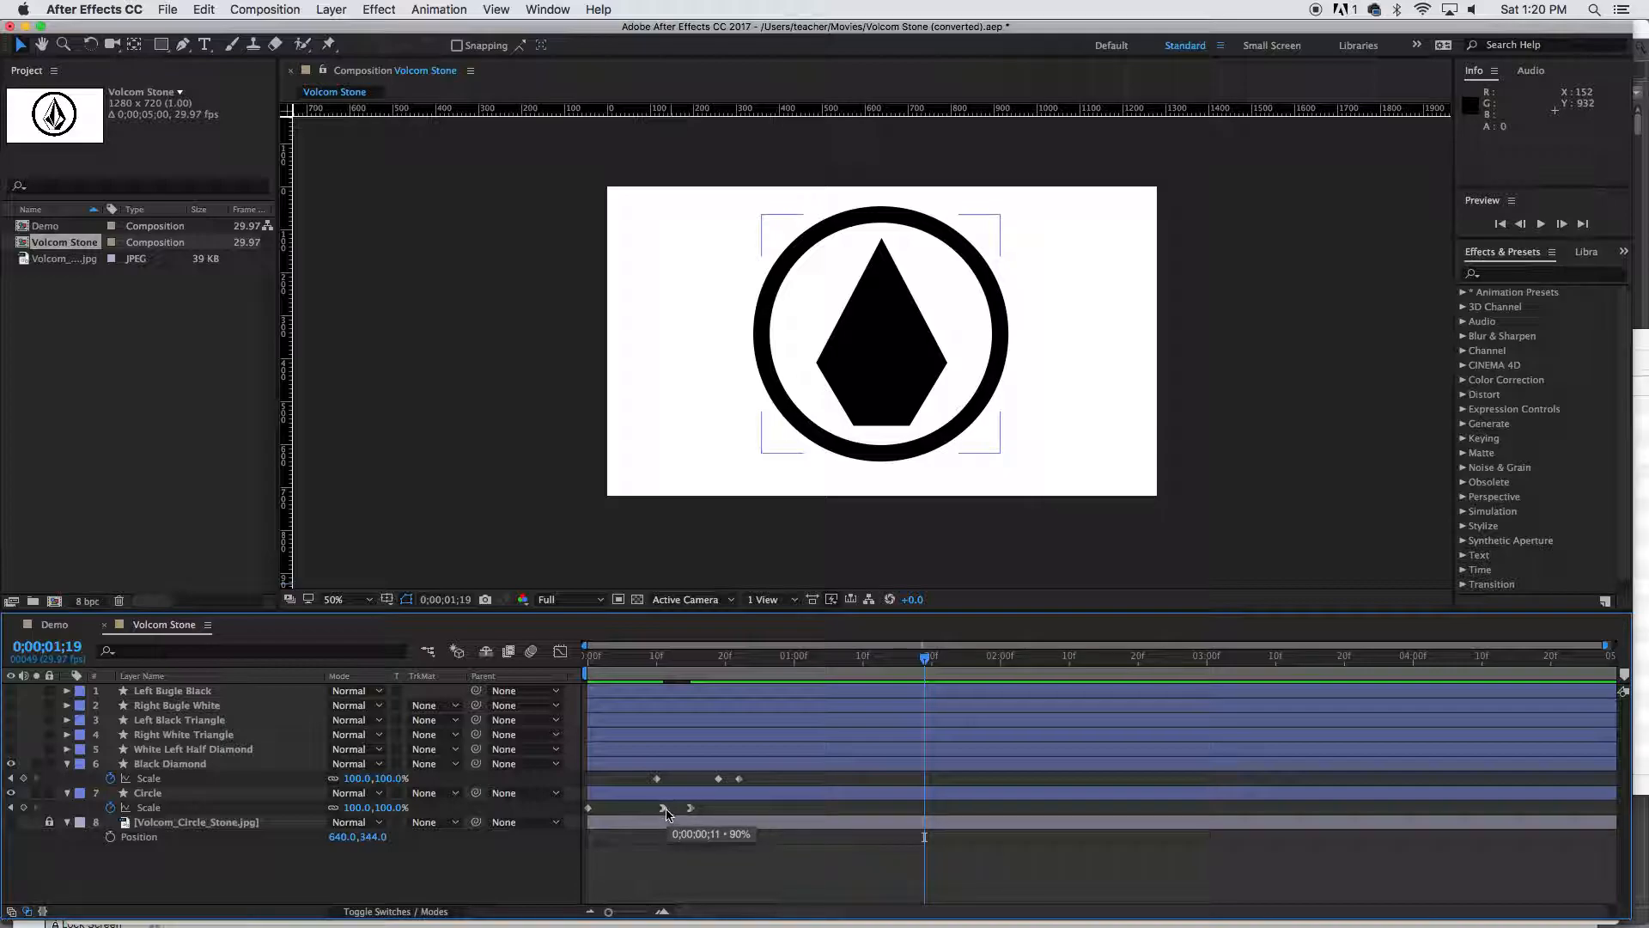
key("Home")
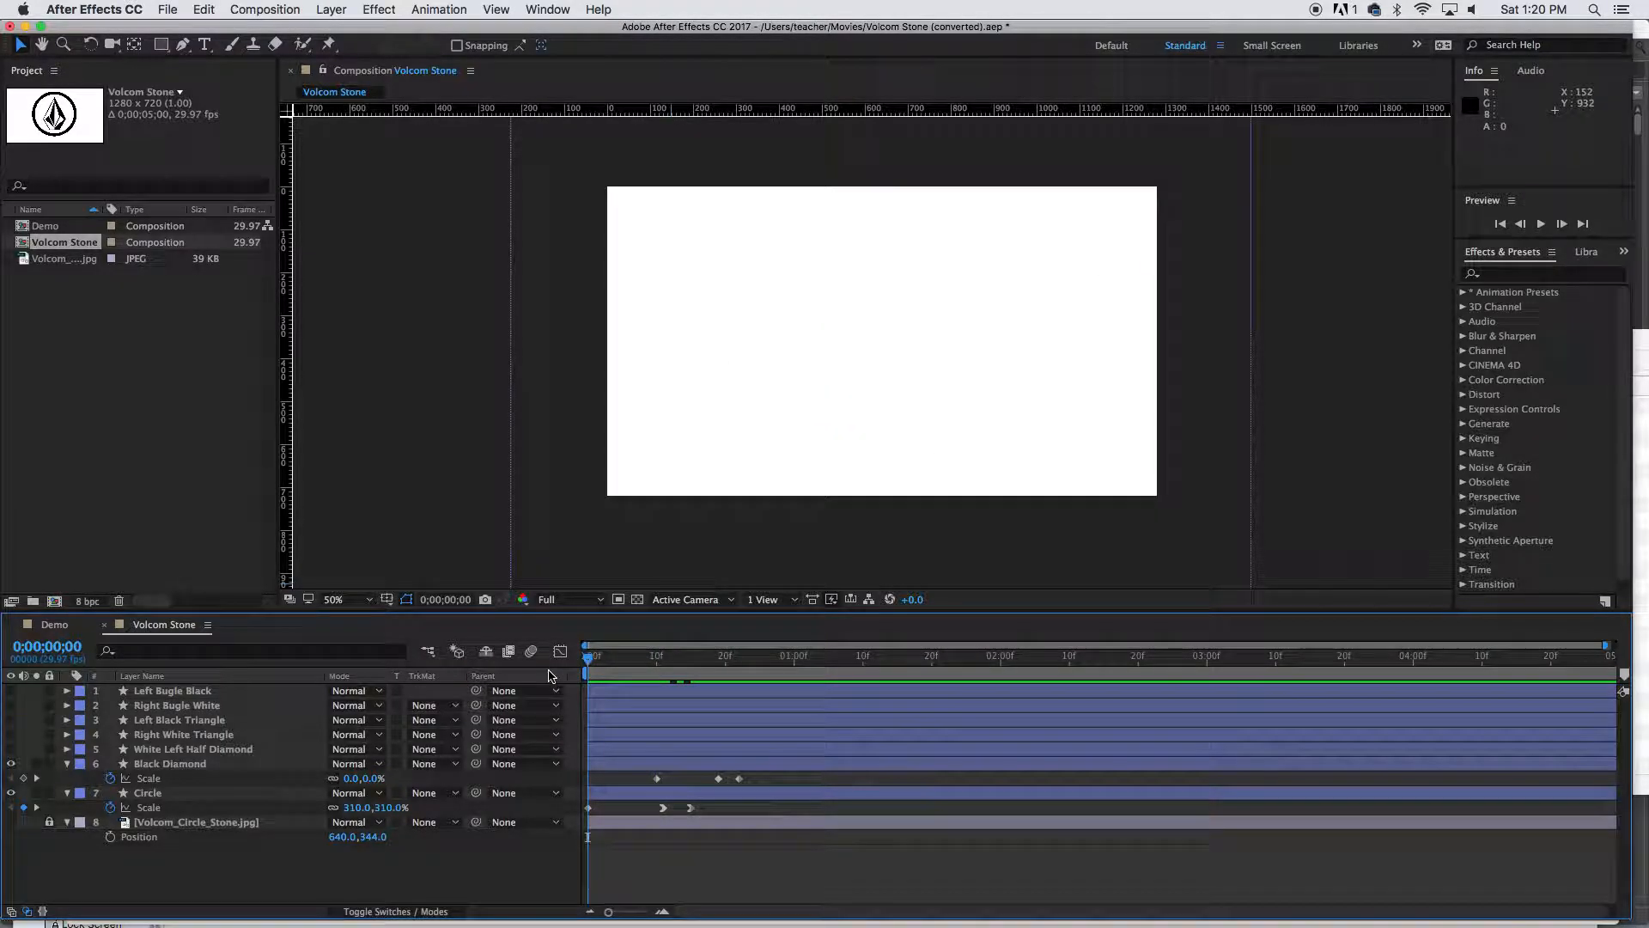
key("space")
key("space")
Move Black Diamond's last two Scale keyframes to 0;00;00;17 and 0;00;00;20, and preview the animation from the start
mouse_move(707, 779)
left_mouse_down()
mouse_move(752, 782)
mouse_move(727, 782)
left_mouse_up()
left_click_drag(665, 661, 542, 663)
key("space")
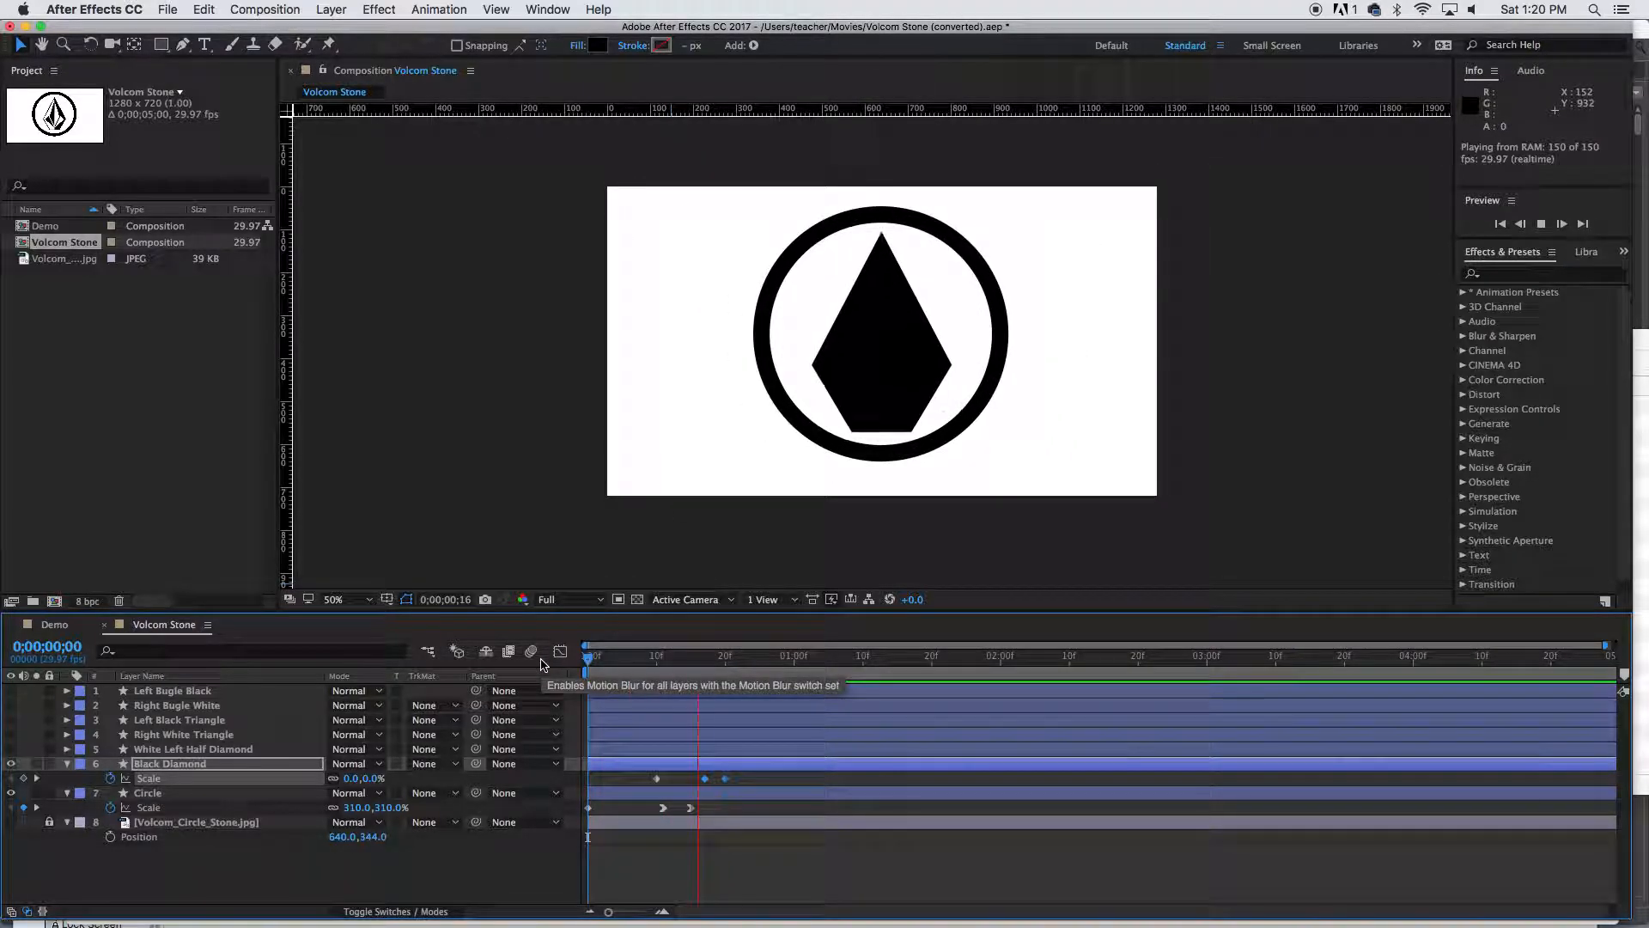
key("space")
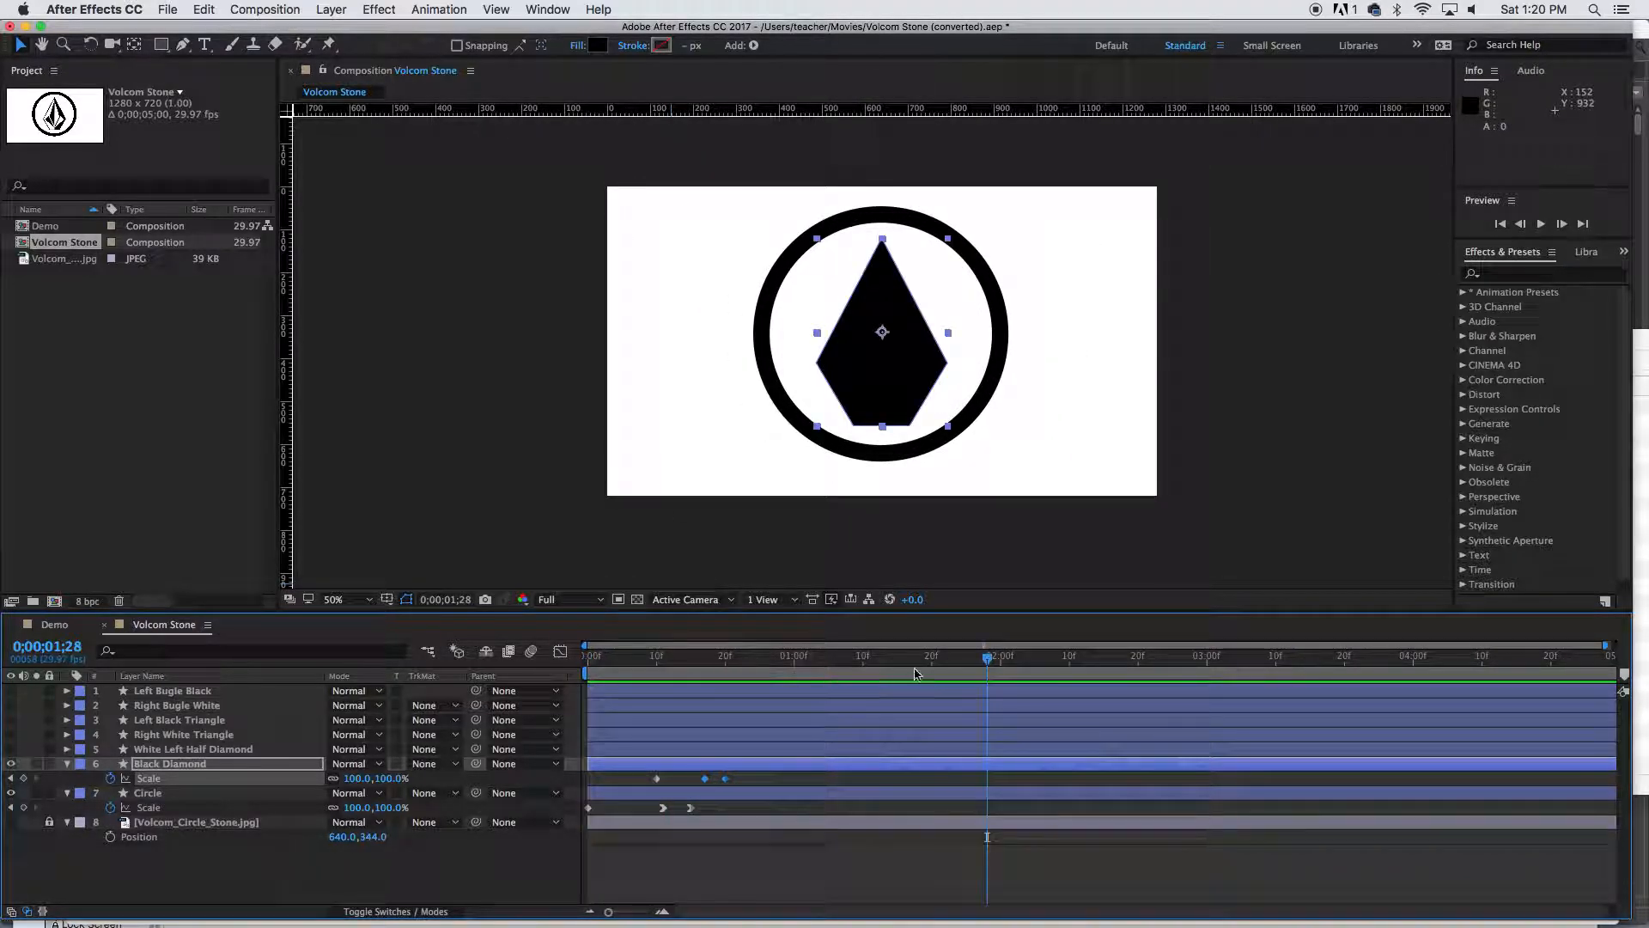
Show the White Left Half Diamond layer and move its anchor point to the shape's left corner
left_click_drag(987, 665, 741, 689)
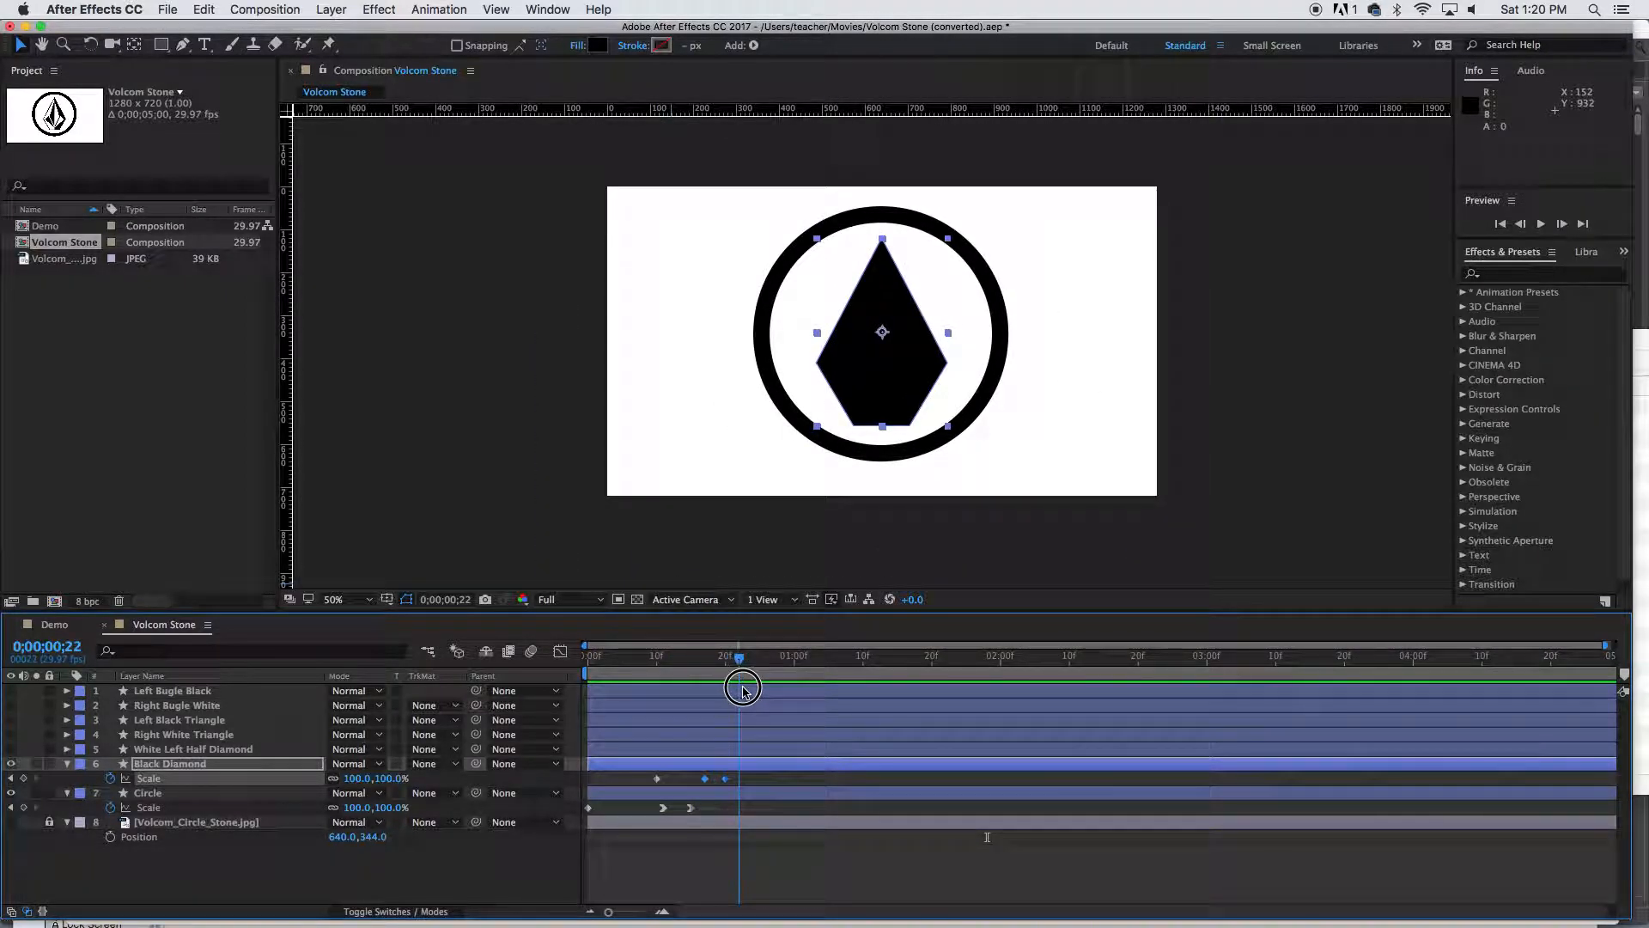
left_click(195, 749)
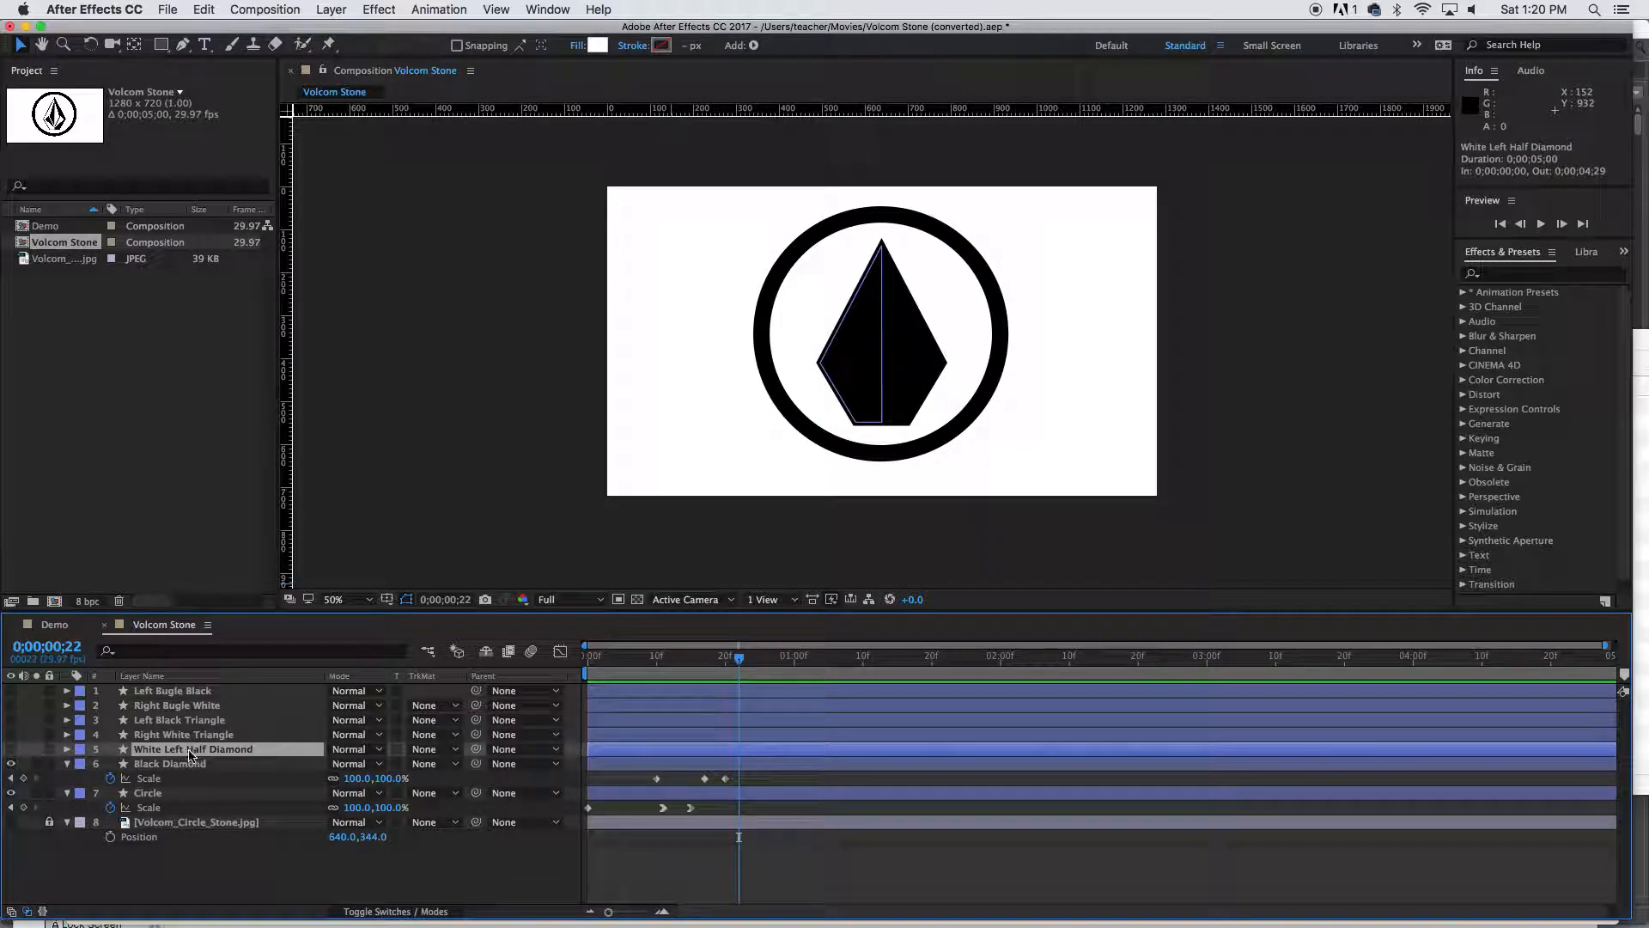
left_click(10, 750)
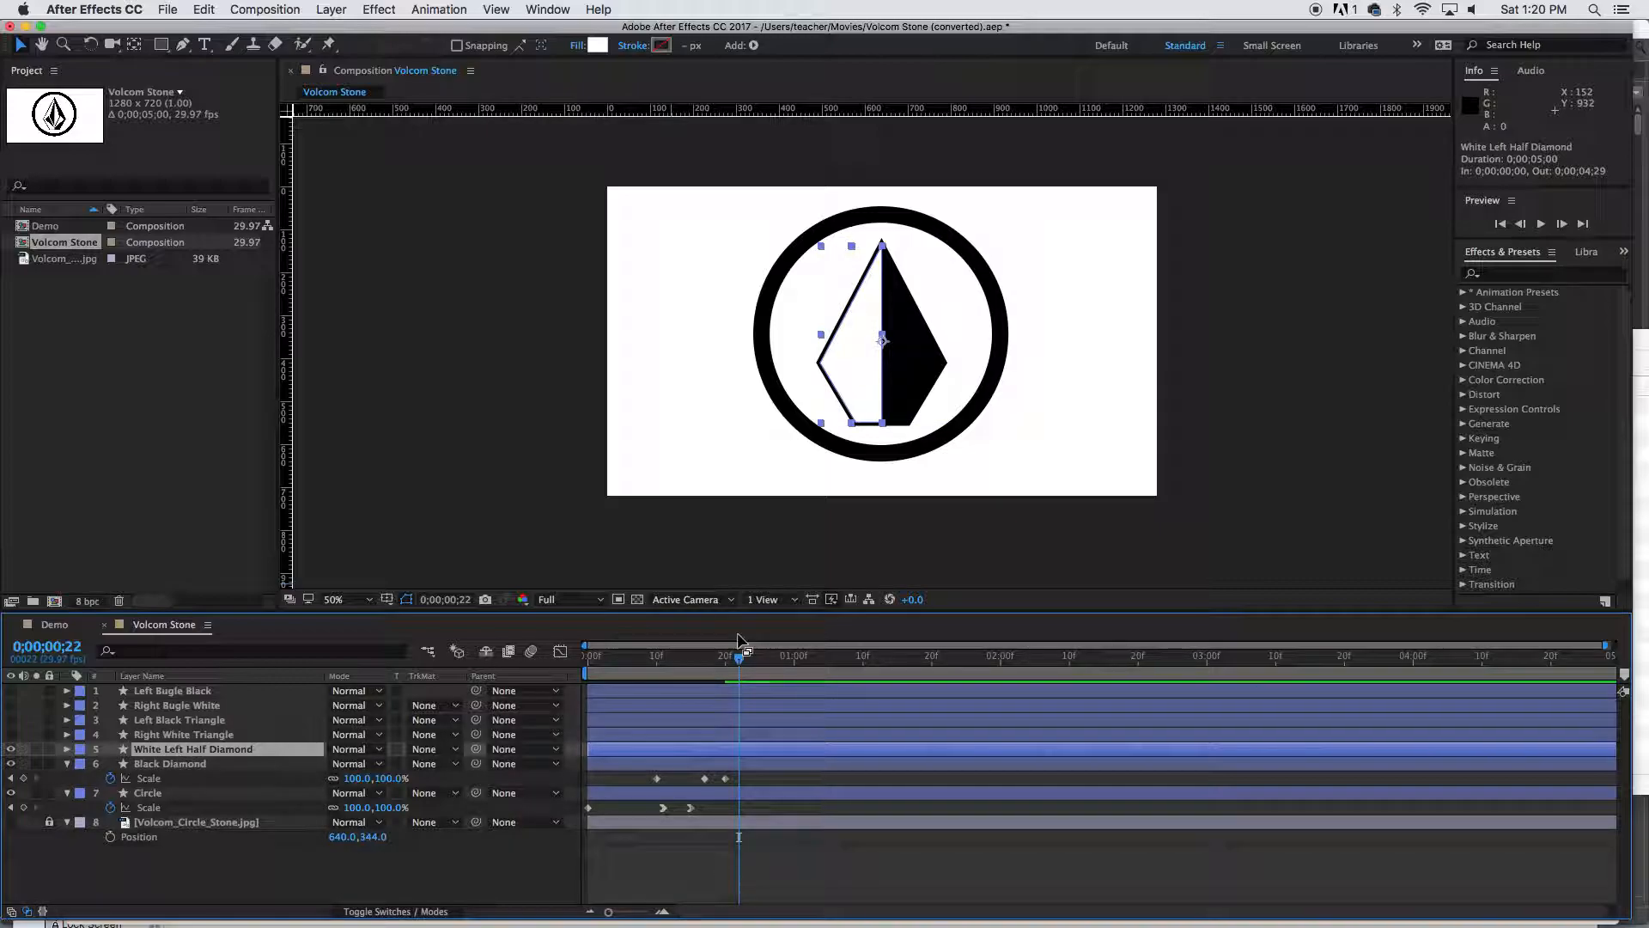
mouse_move(741, 661)
left_mouse_down()
mouse_move(666, 661)
mouse_move(718, 669)
left_mouse_up()
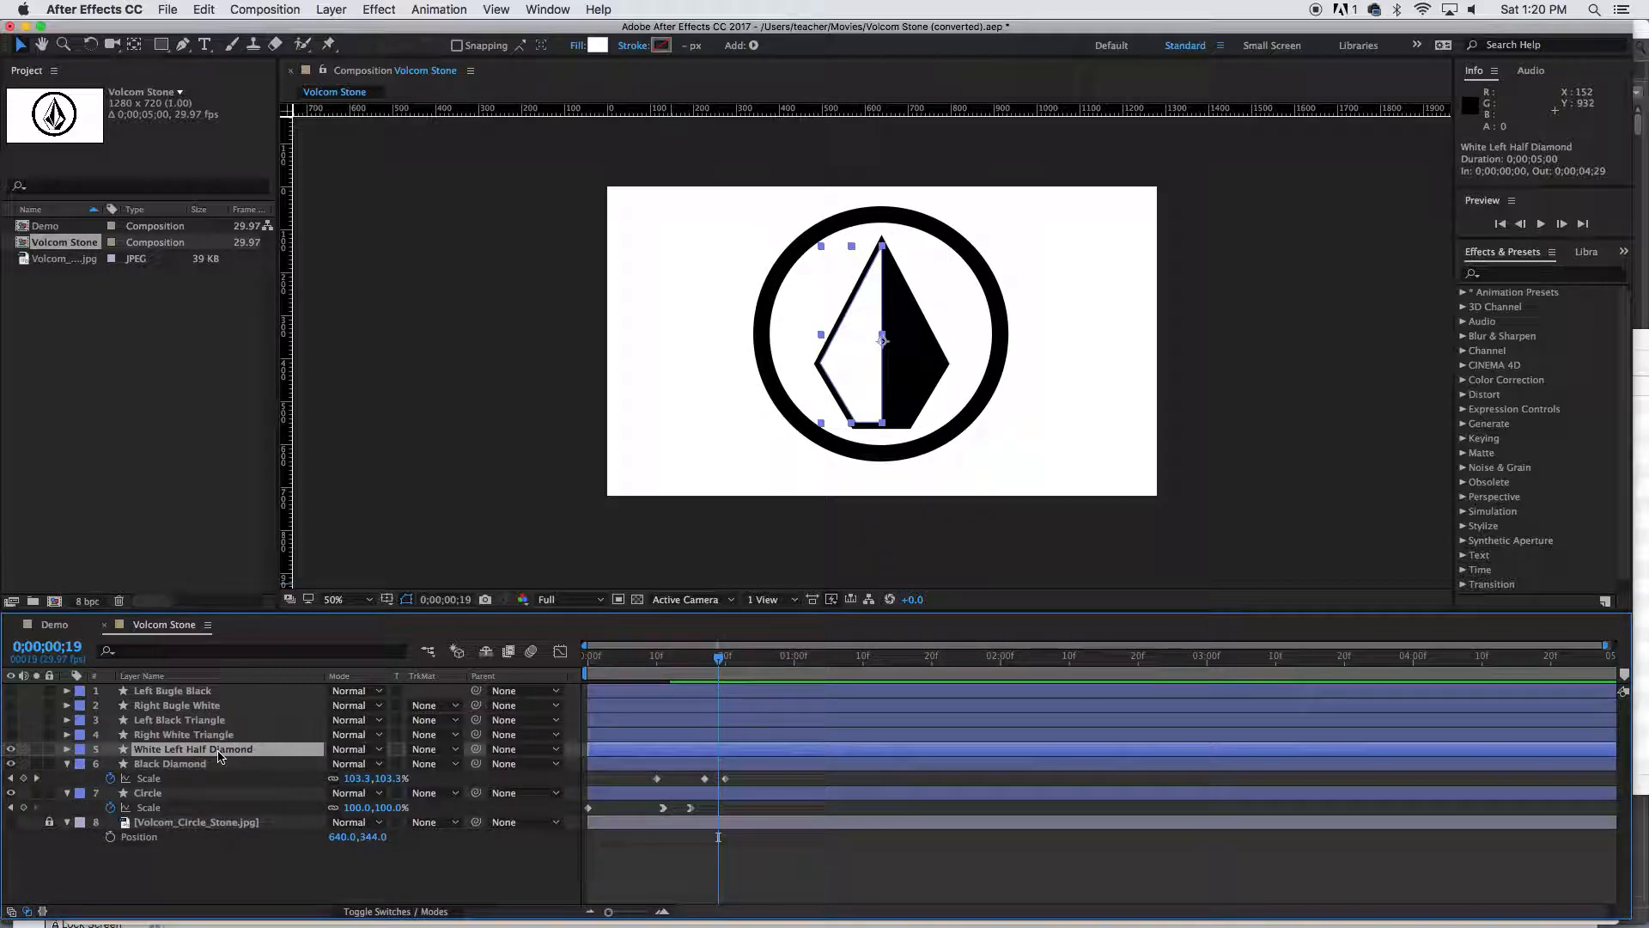
left_click(139, 47)
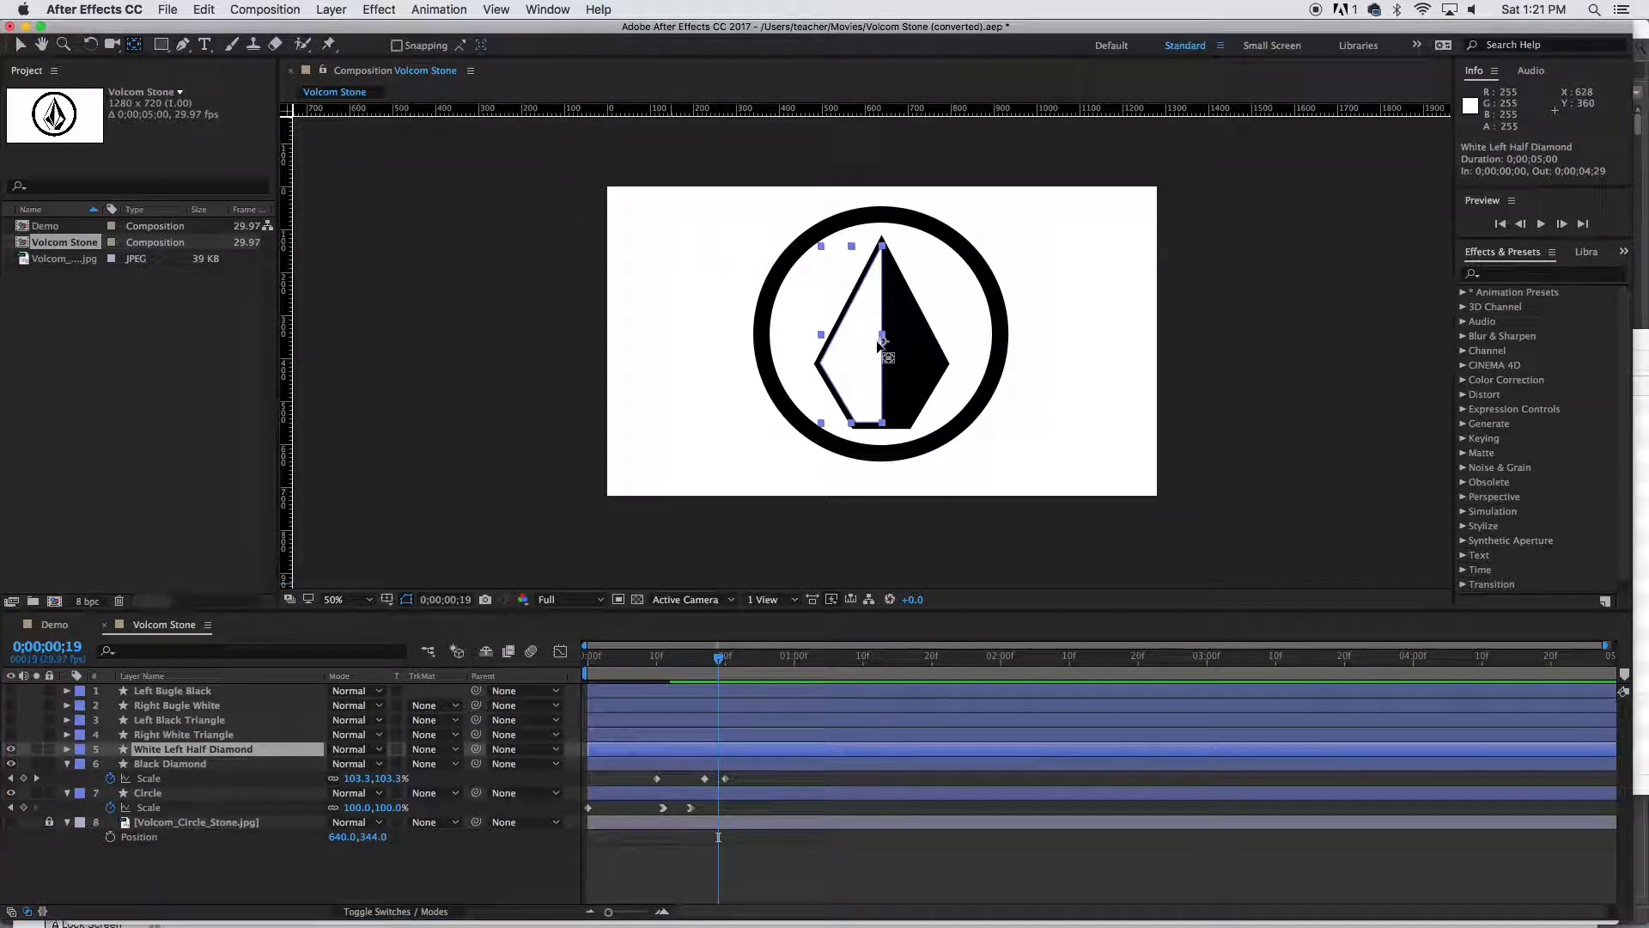
left_click_drag(881, 342, 825, 364)
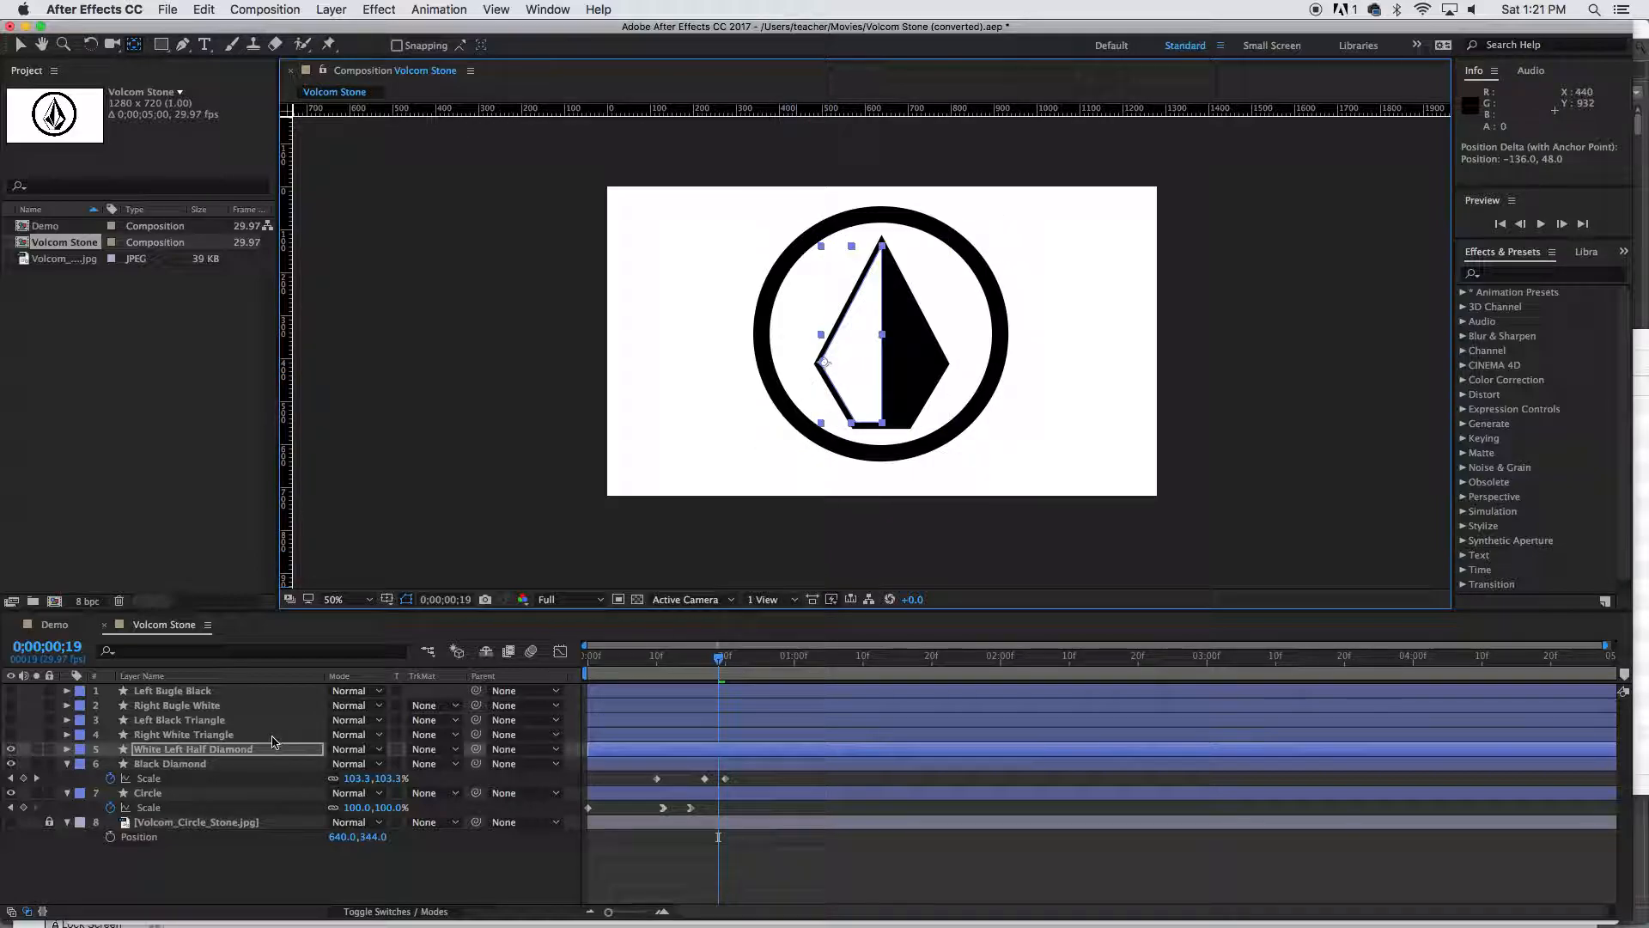
Add Scale keyframes to the White Left Half Diamond layer at 0;00;00;19 and 0;00;00;28
key("alt+shift+s")
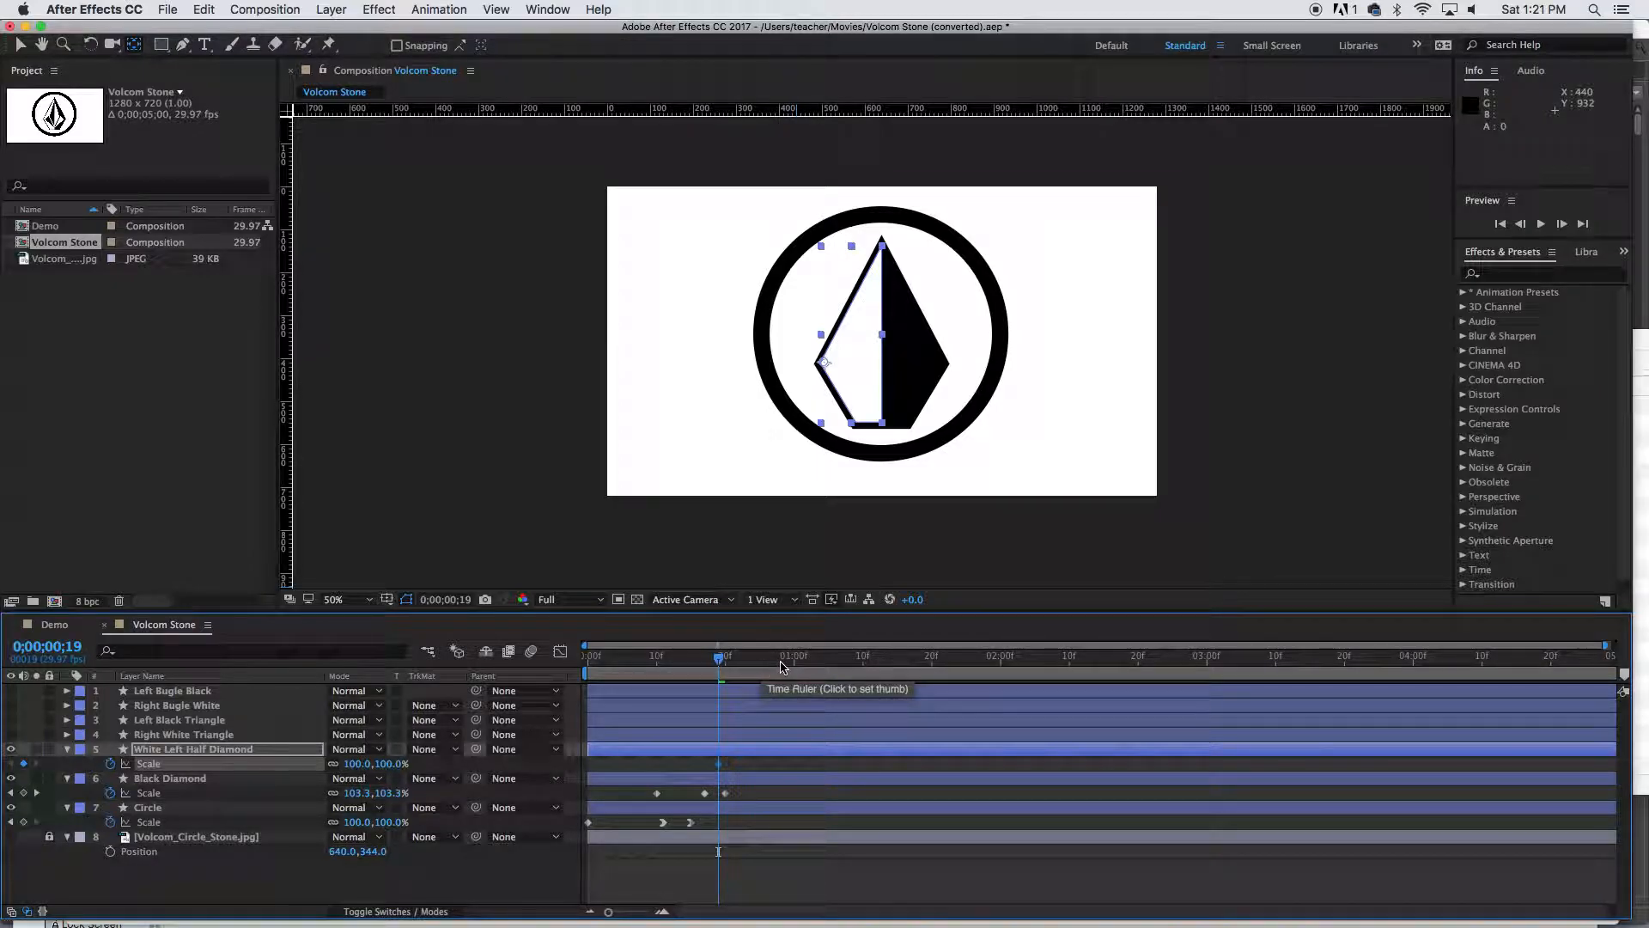
left_click(781, 663)
left_click(781, 663)
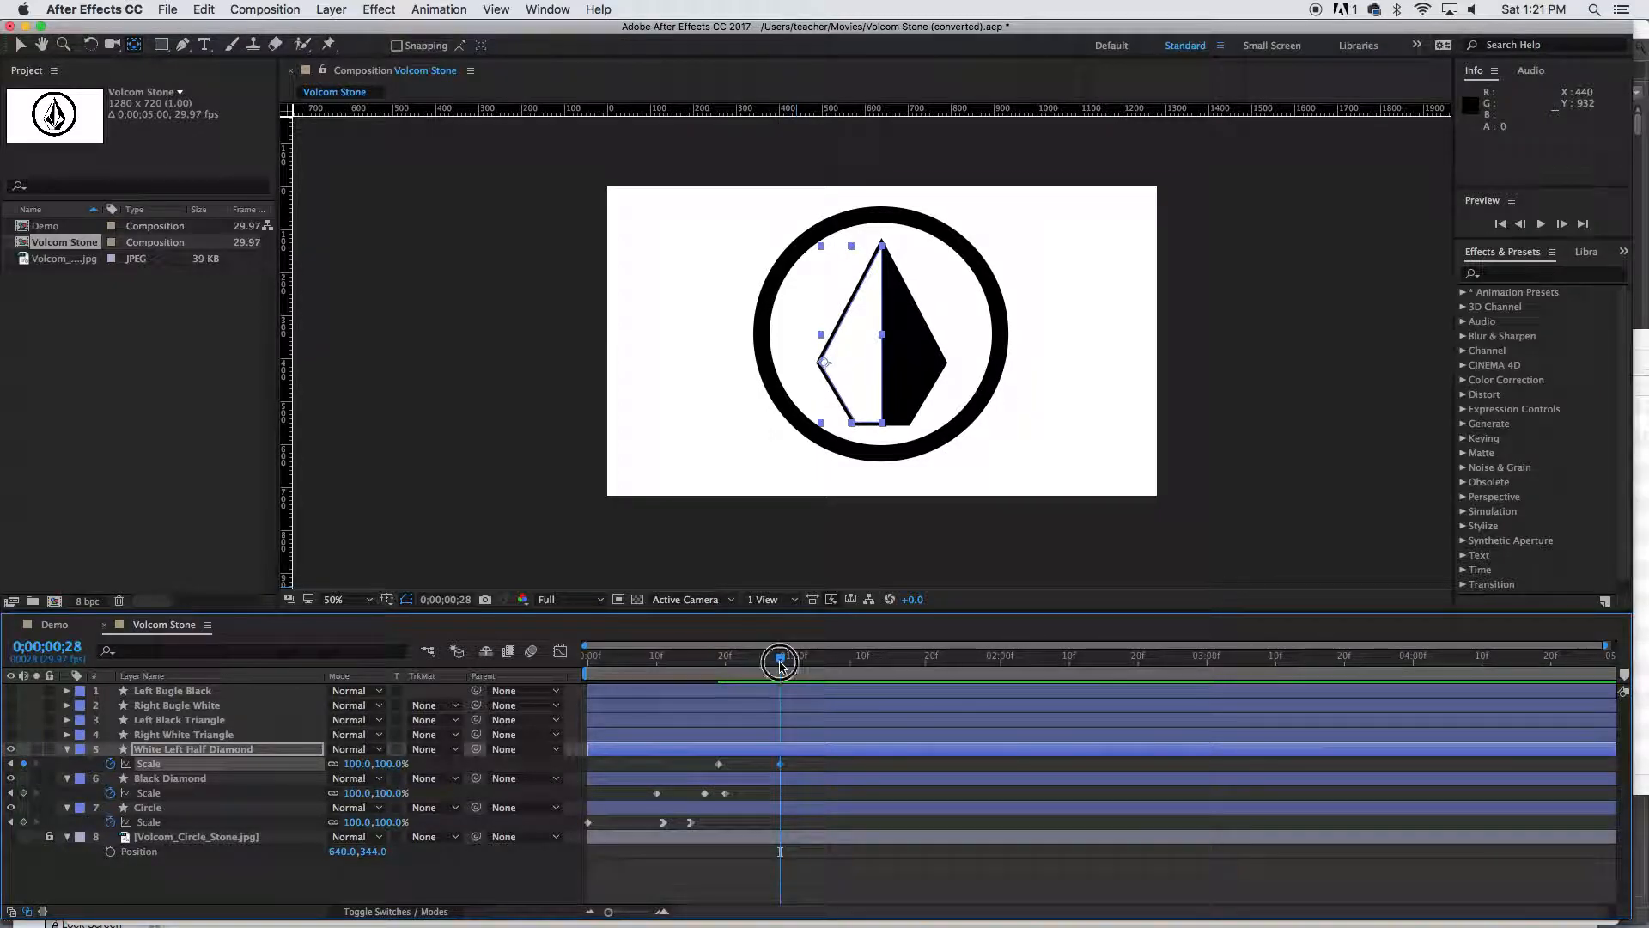
Add Position keyframes to the White Left Half Diamond layer at 0;00;00;19 and 0;00;00;28
left_click_drag(778, 666, 720, 671)
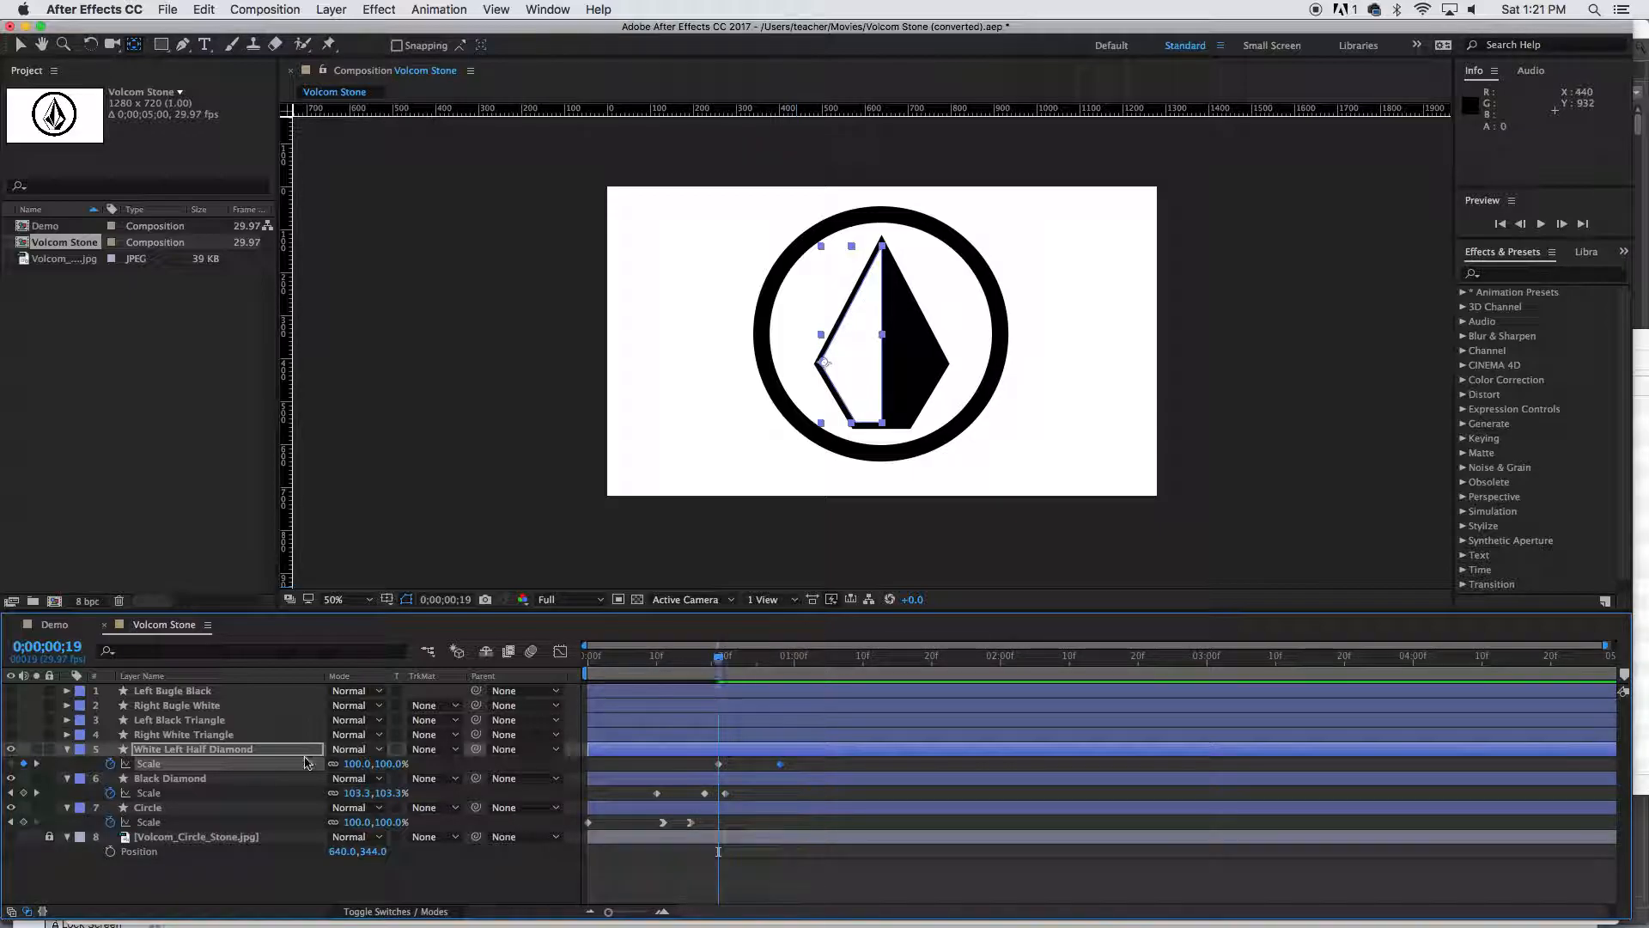
left_click(228, 749)
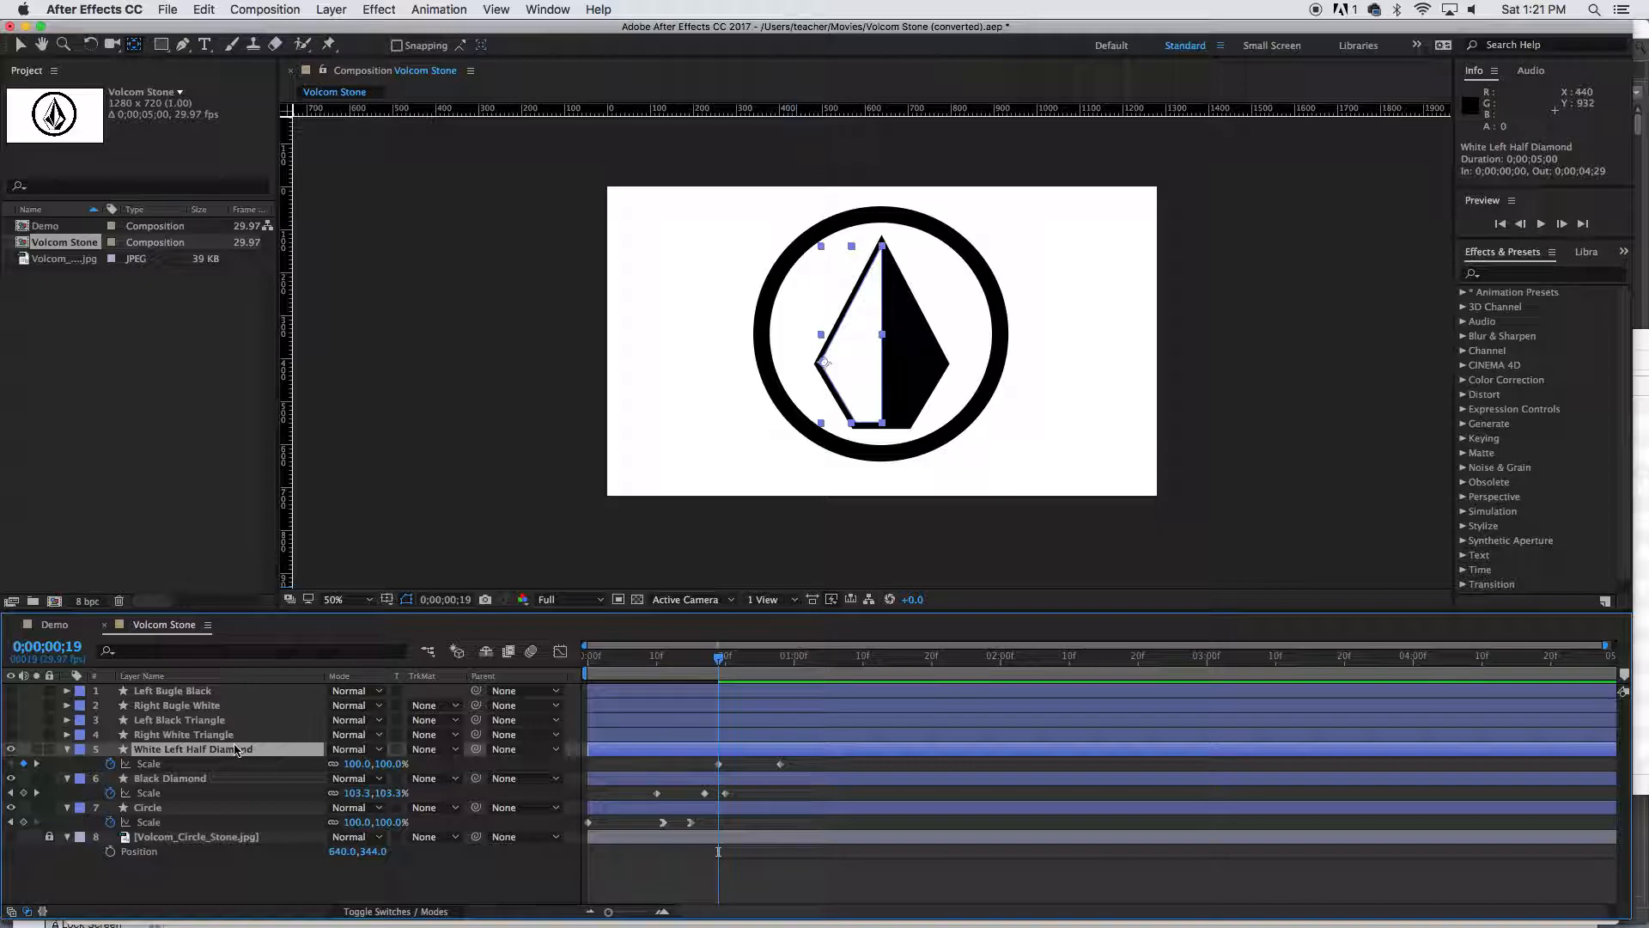
key("alt+shift+p")
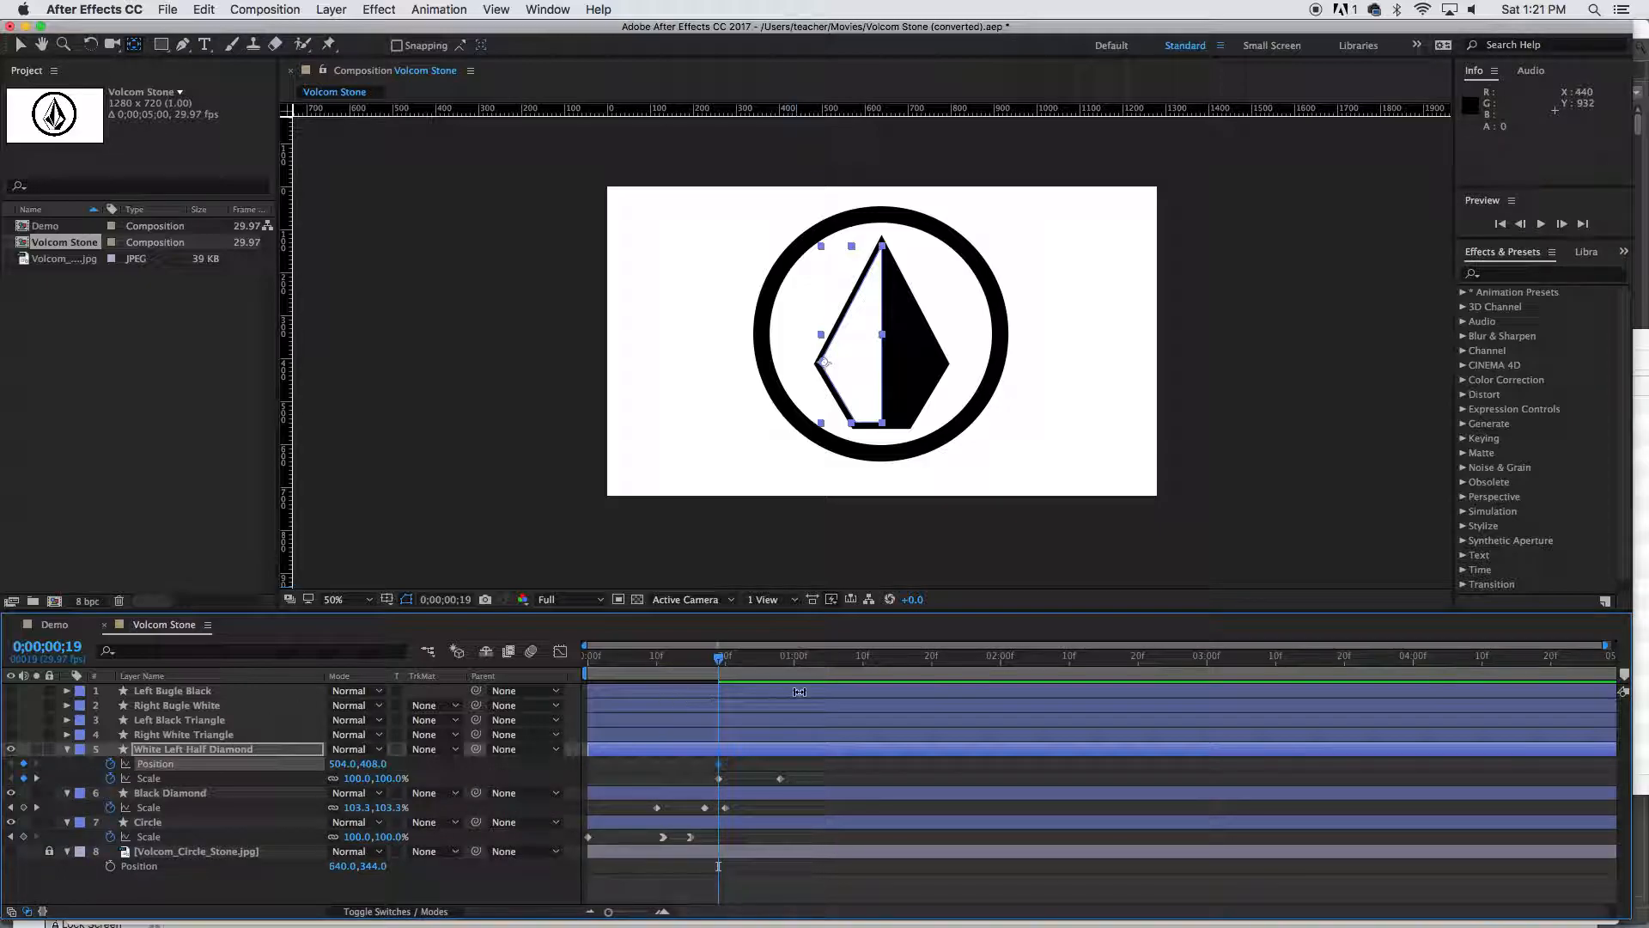
left_click(779, 658)
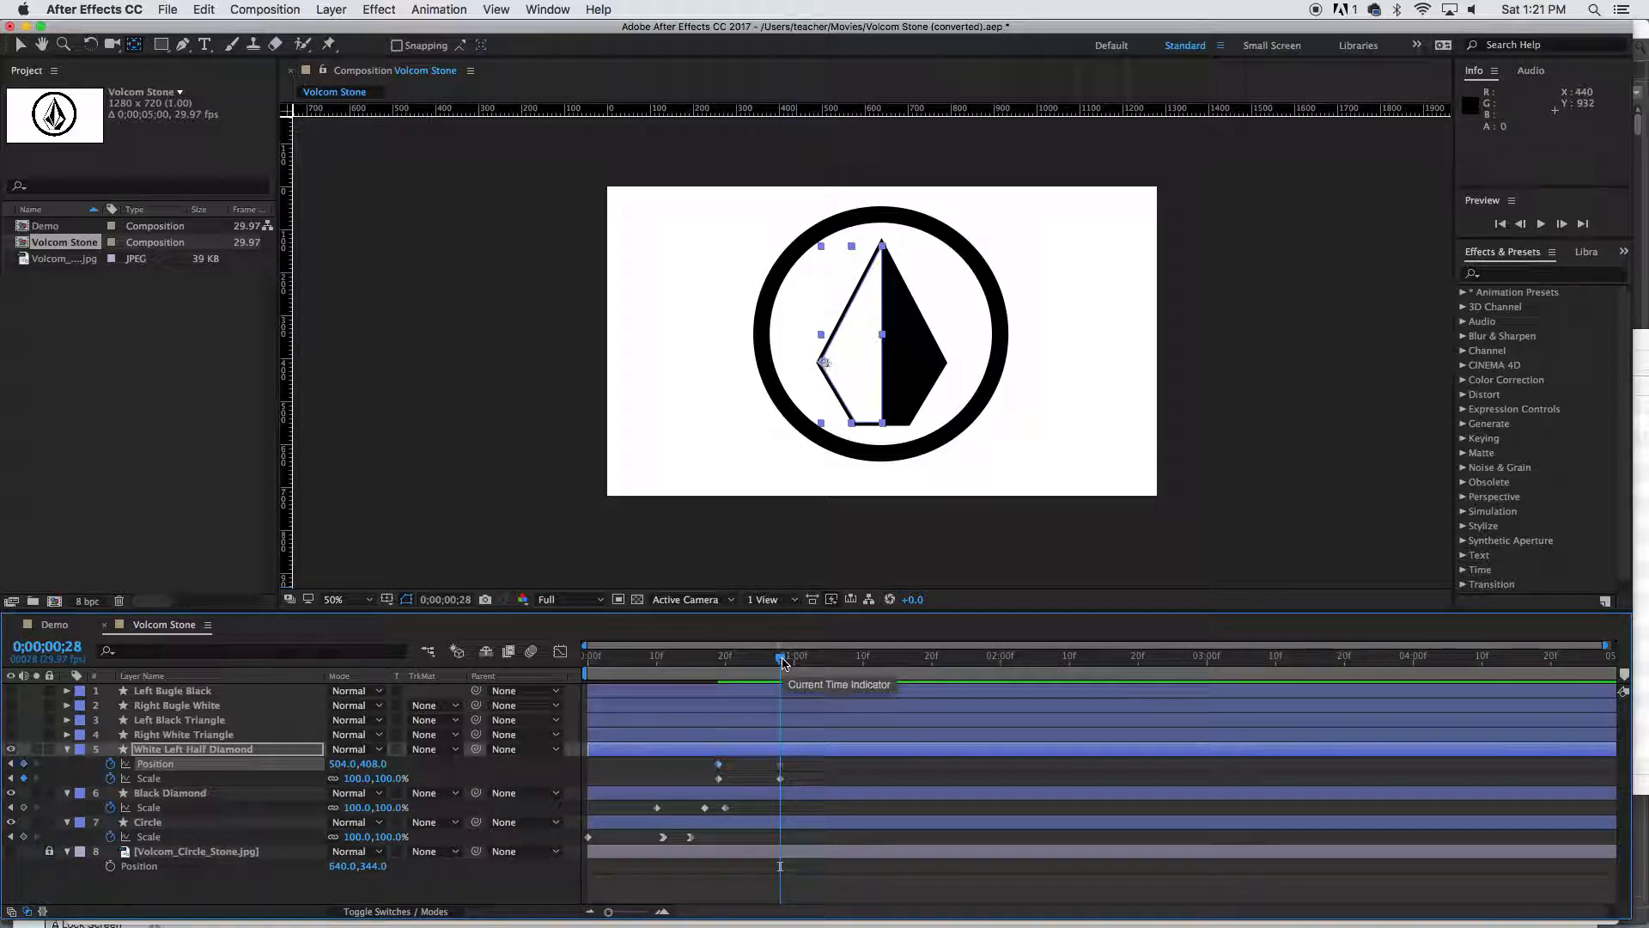
Set White Left Half Diamond's Scale to 0% at 0;00;00;19 and scrub through its growth
left_click_drag(782, 662, 720, 666)
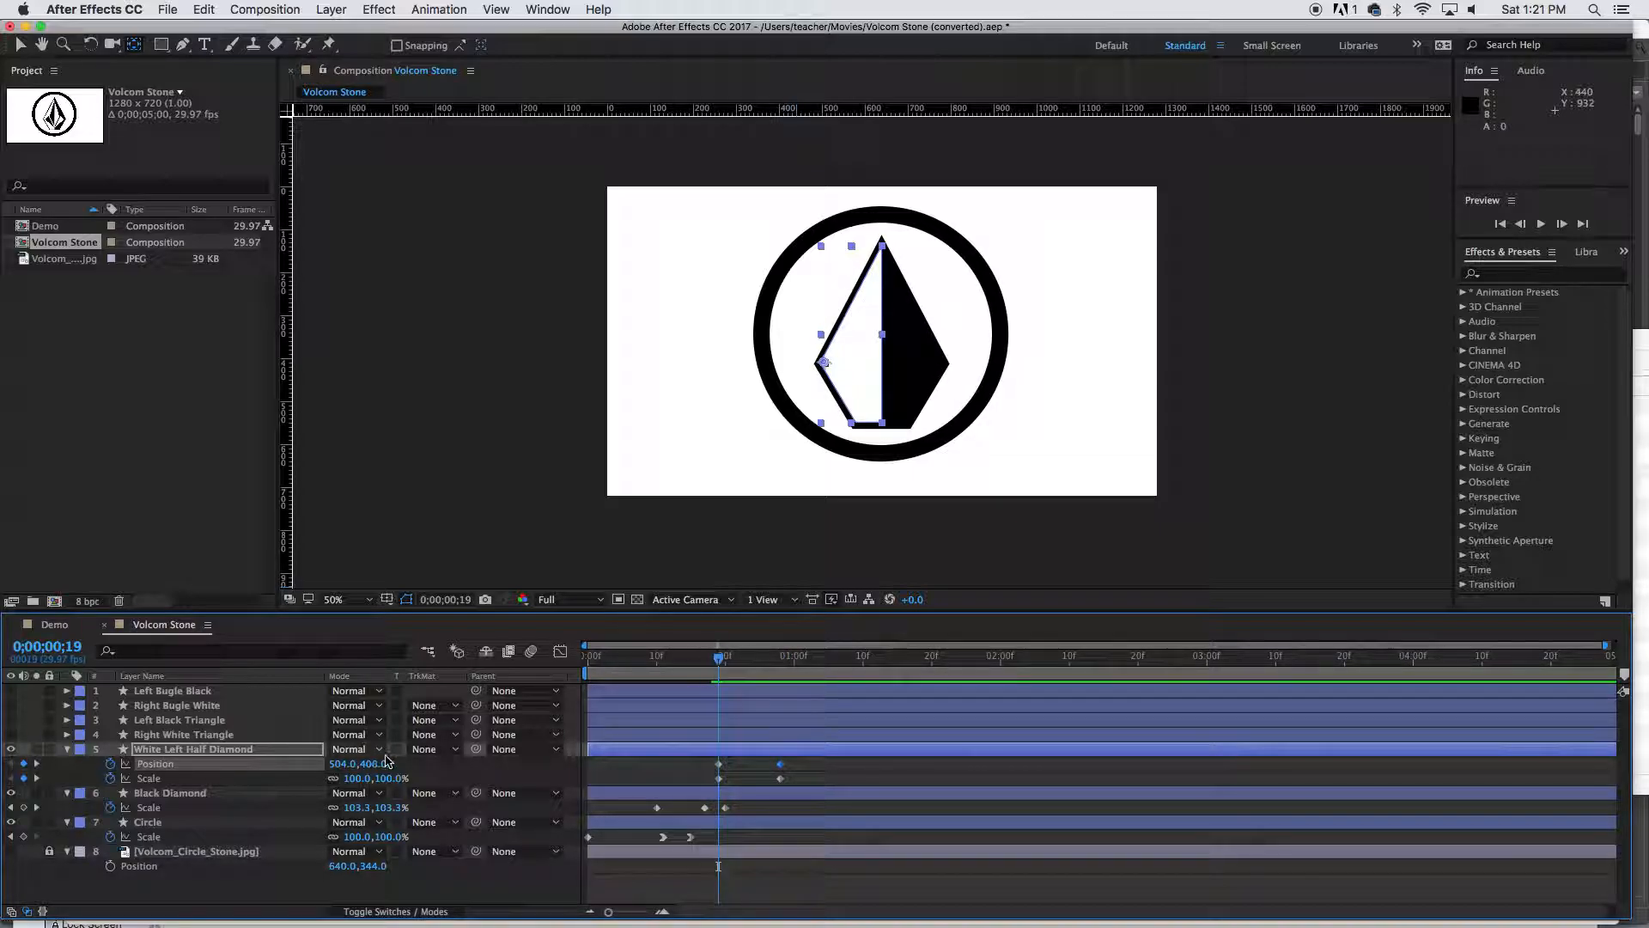
left_click(357, 777)
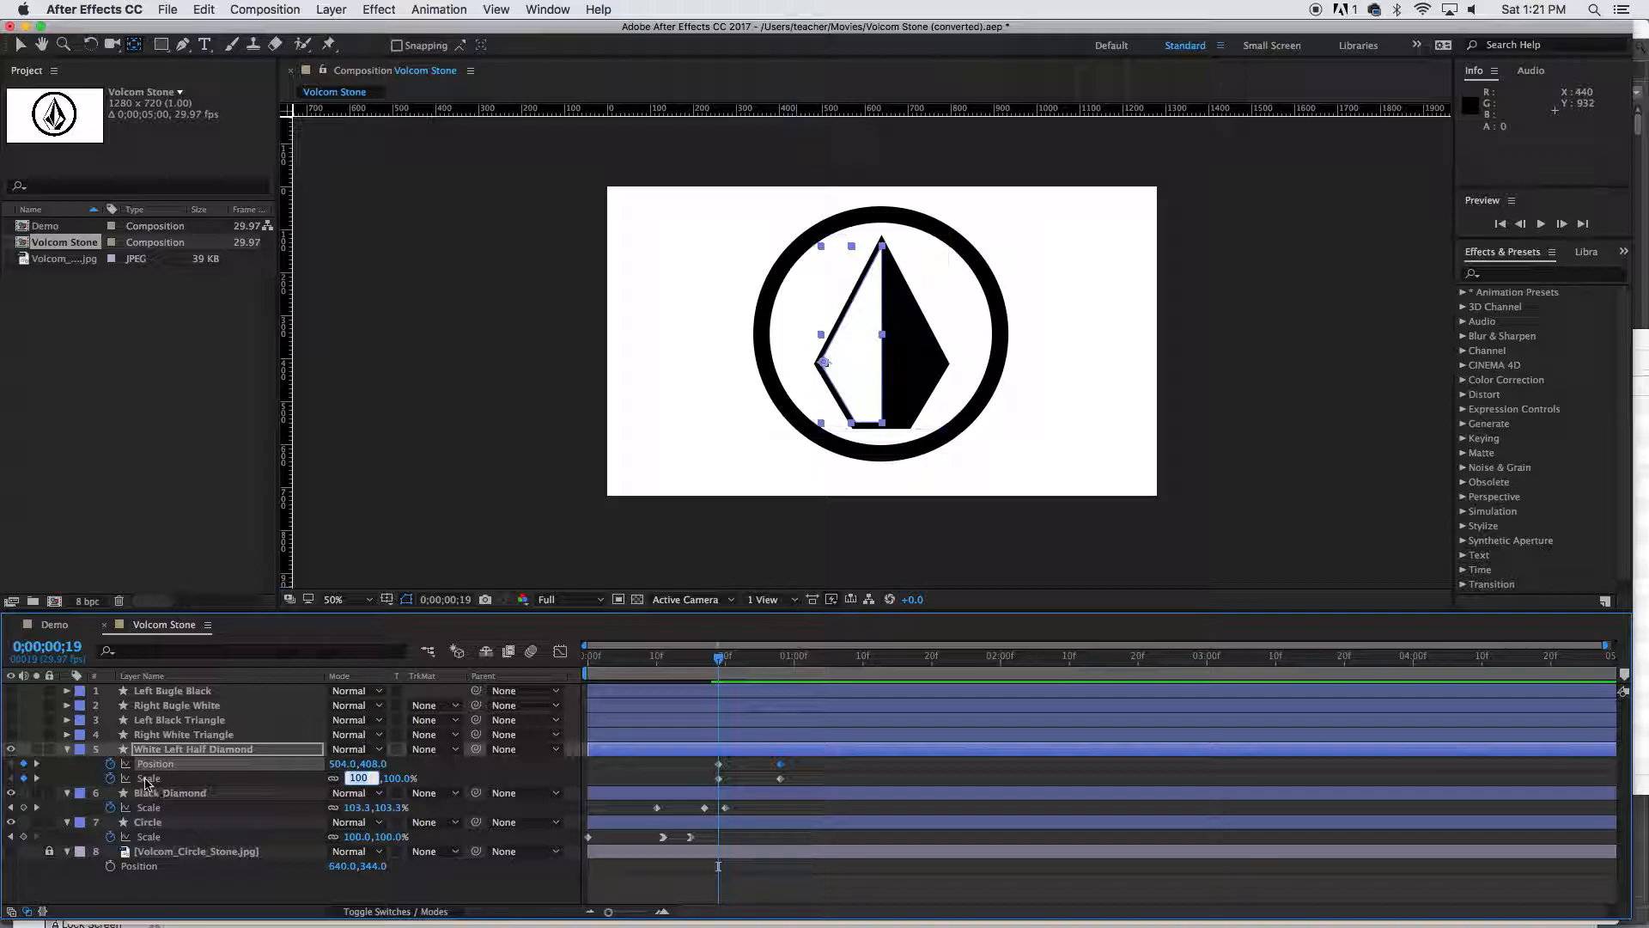
key("Return")
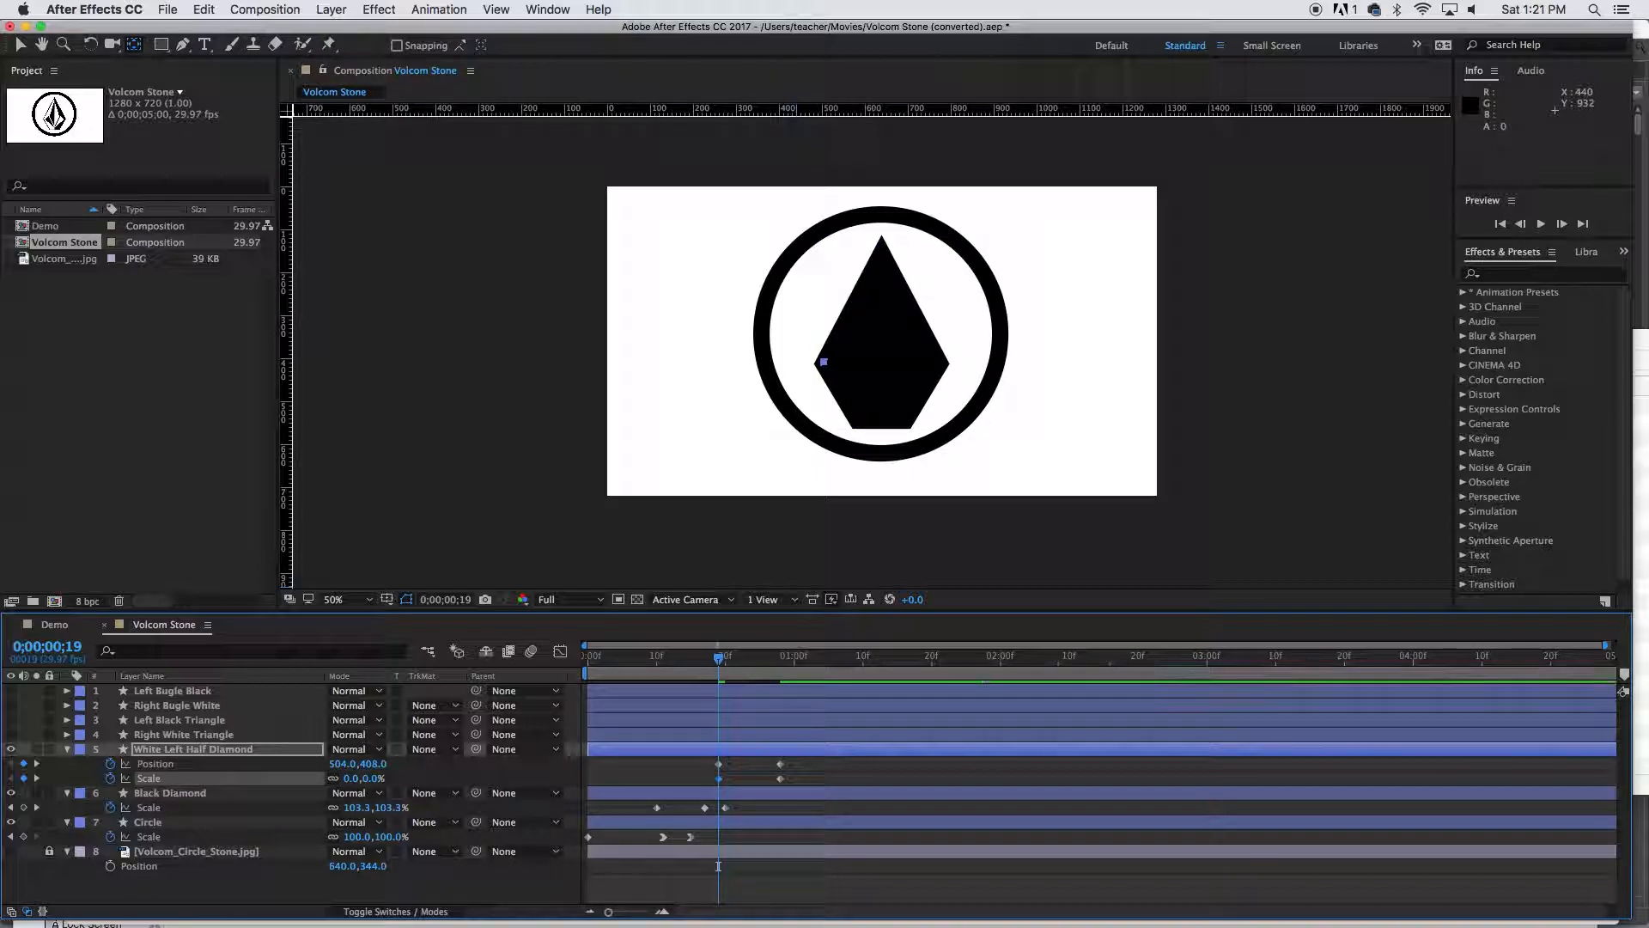
left_click_drag(718, 667, 763, 684)
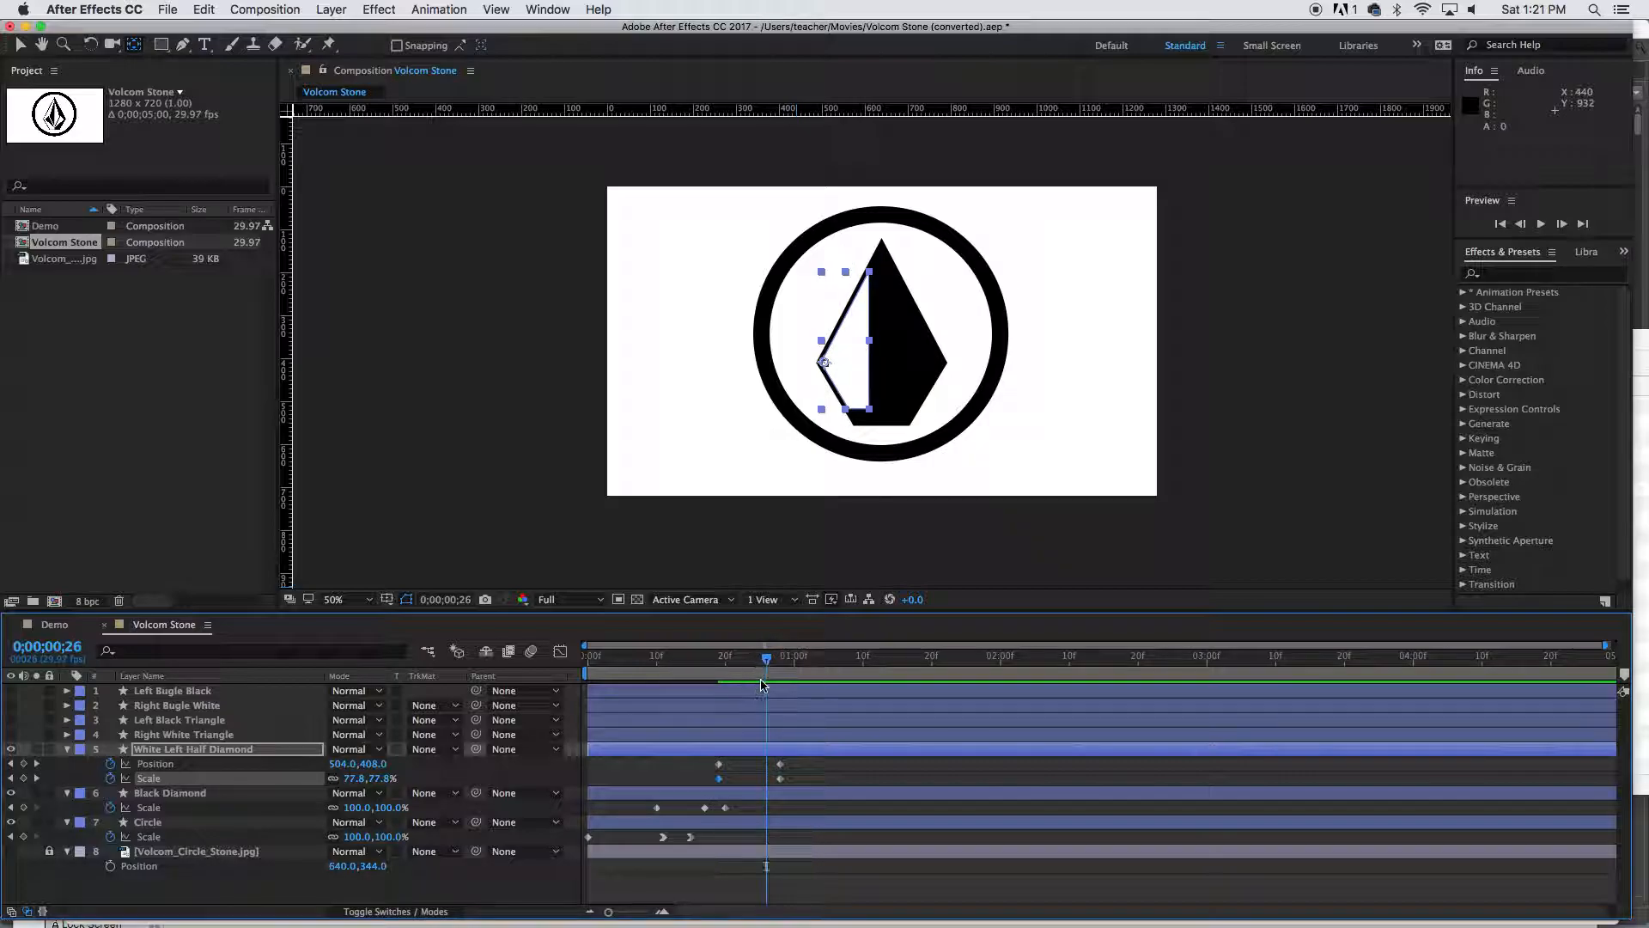
Remove the Position keyframes from White Left Half Diamond and scrub back to check its Scale animation
left_click(109, 764)
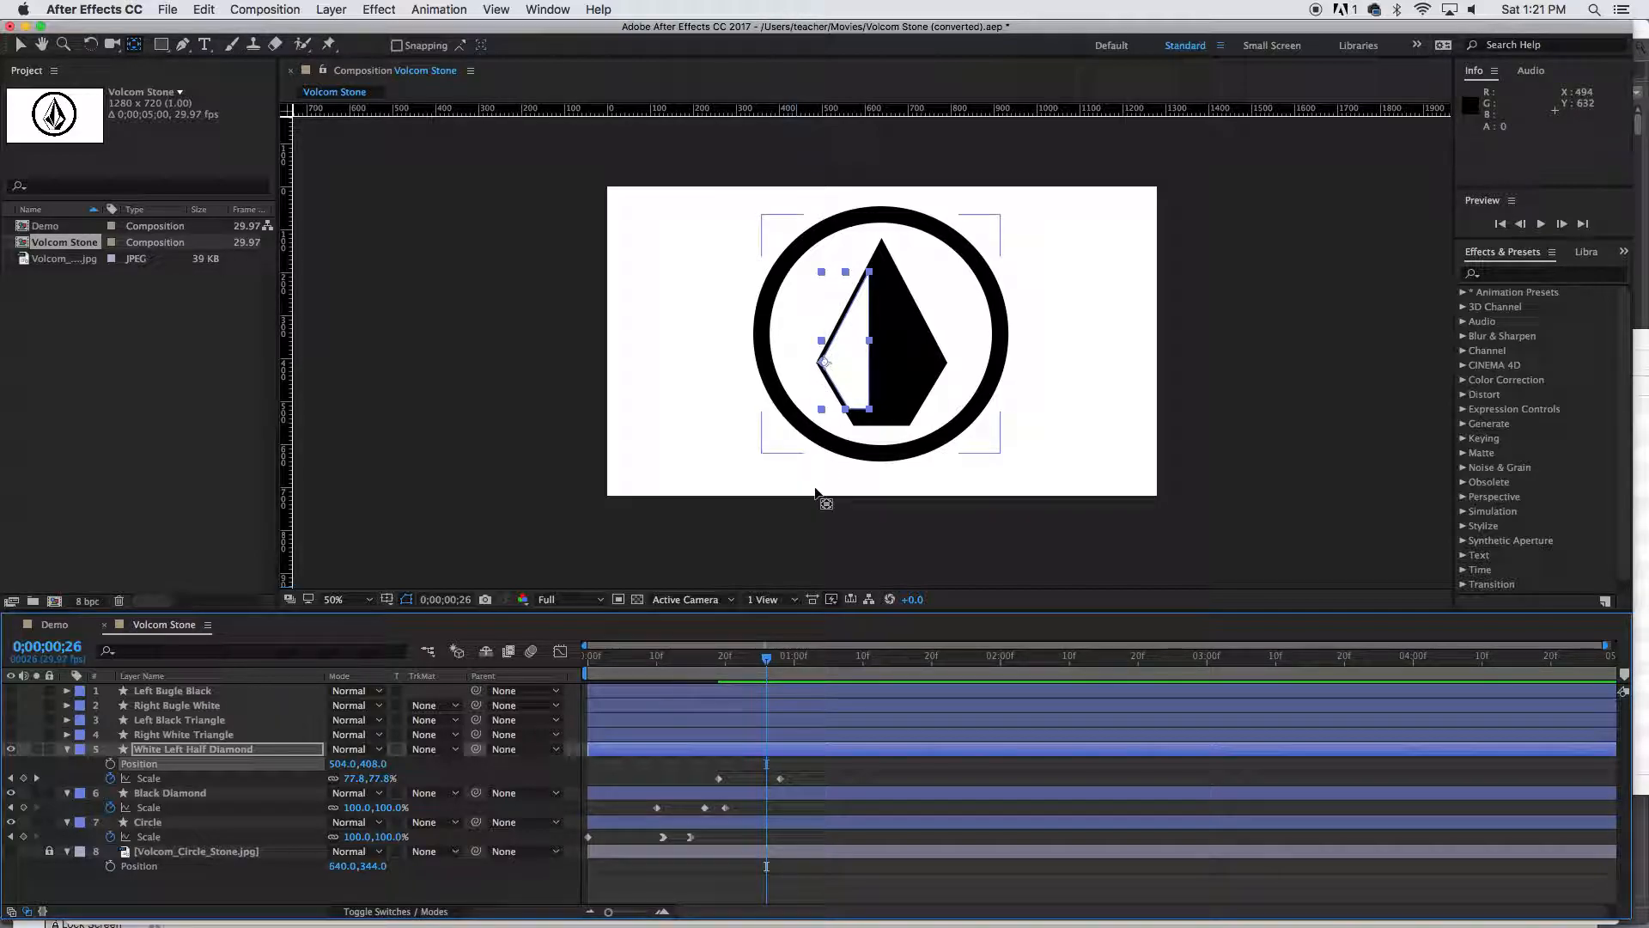
left_click_drag(767, 662, 746, 661)
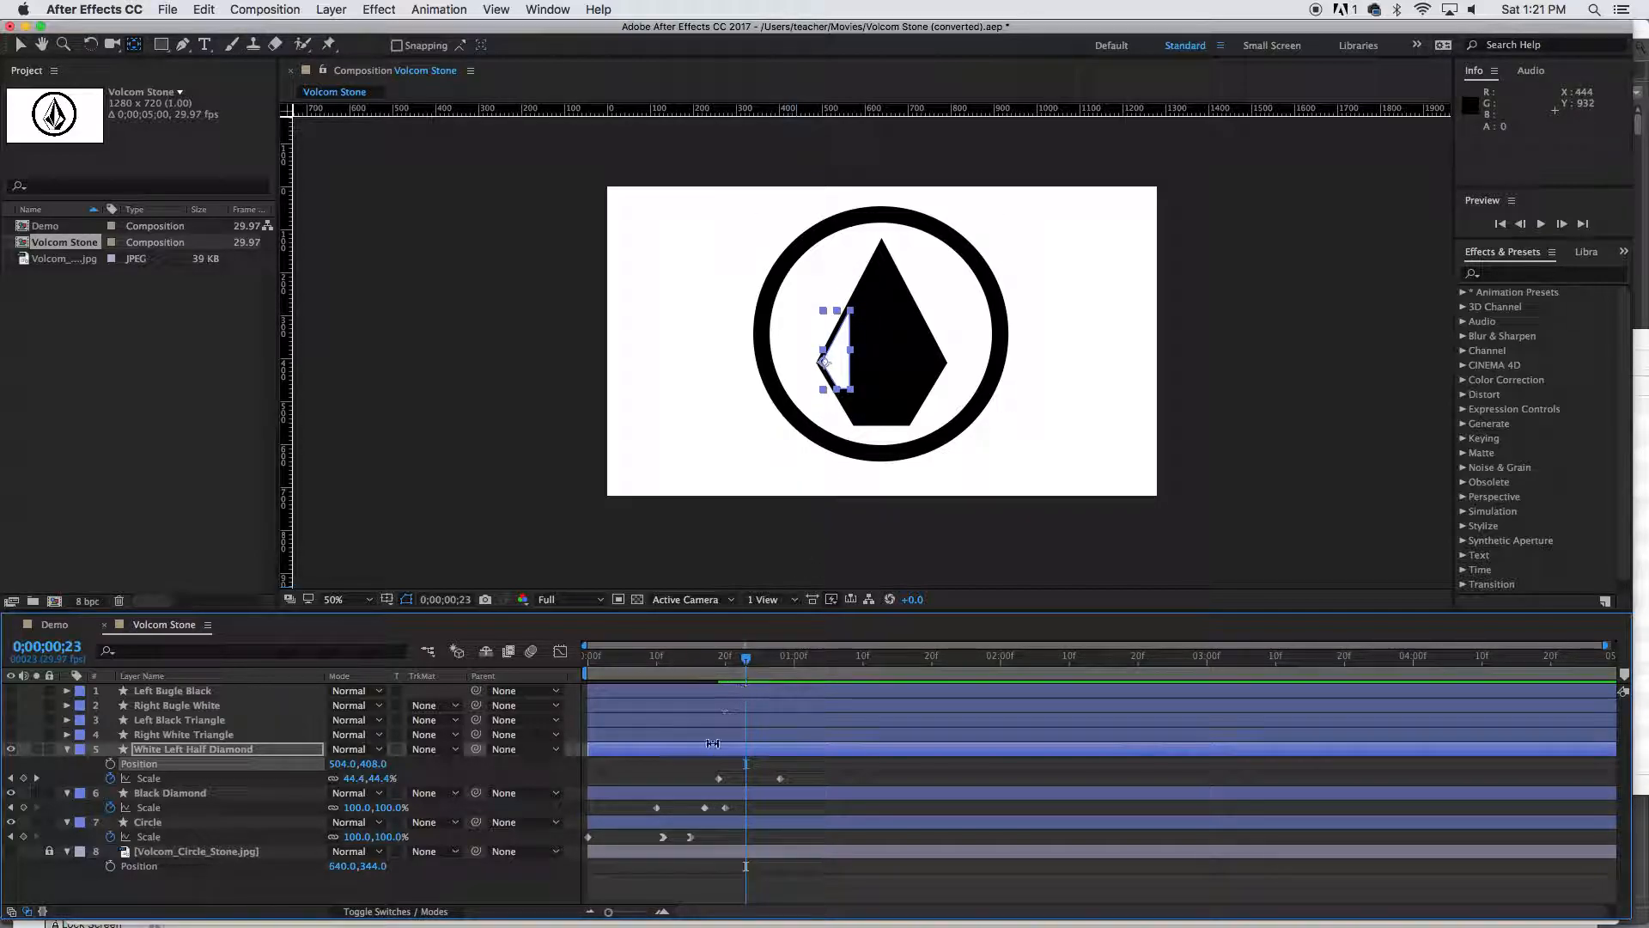
Apply Easy Ease Out to White Left Half Diamond's first Scale keyframe and Easy Ease In to its last, and preview the animation
right_click(720, 780)
mouse_move(902, 908)
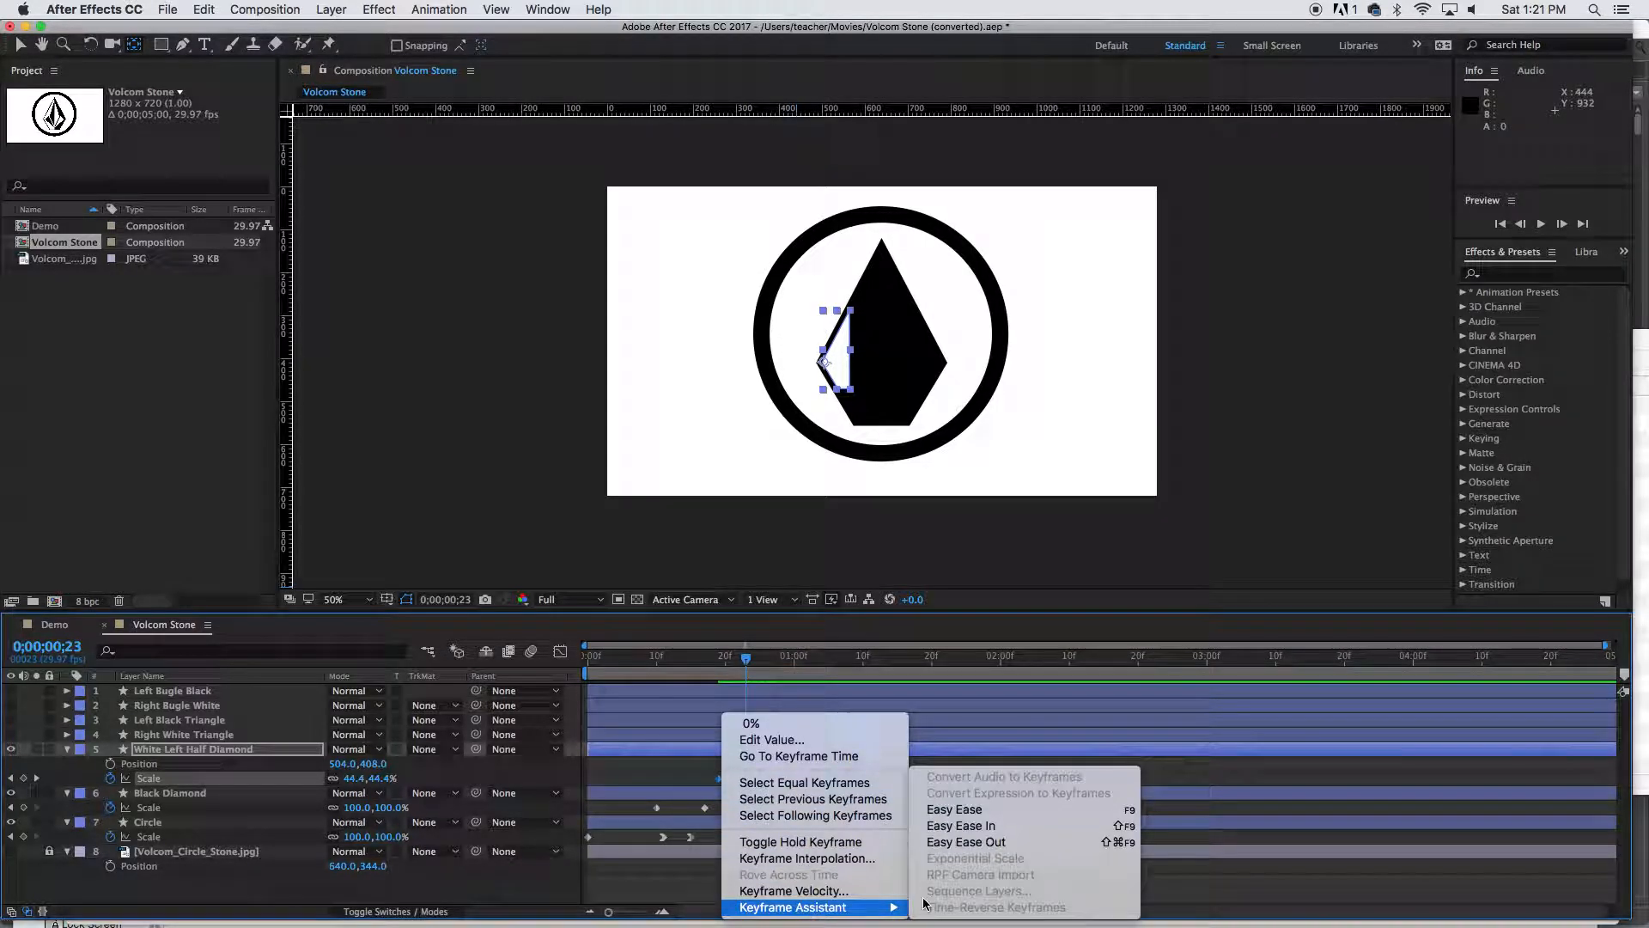
left_click(973, 842)
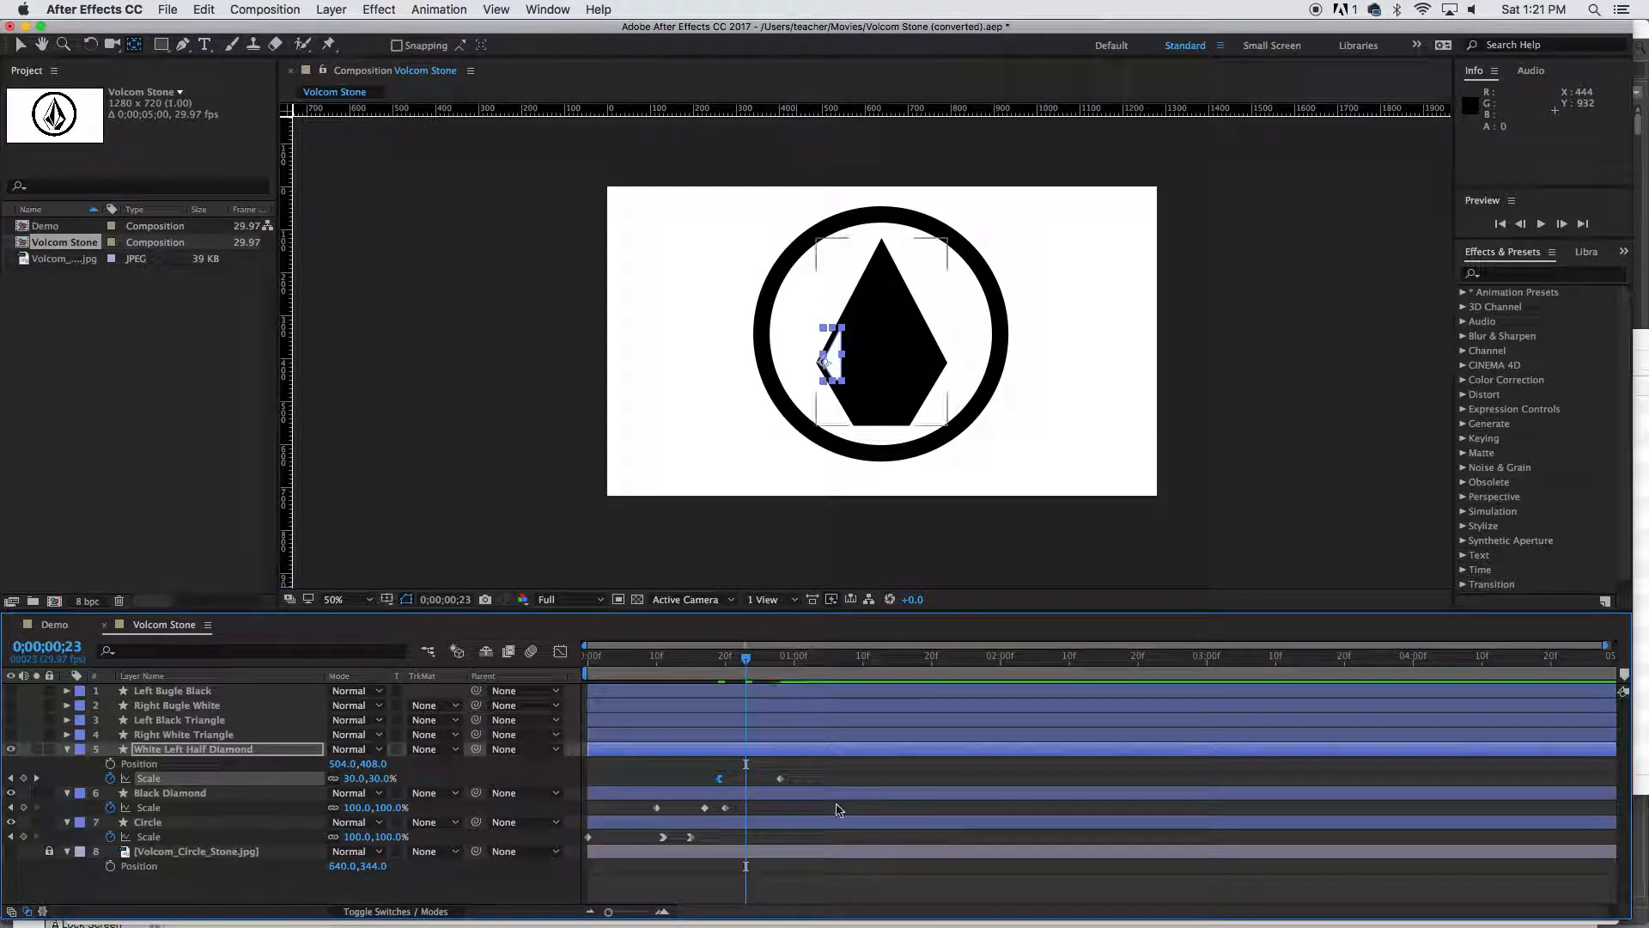
right_click(778, 778)
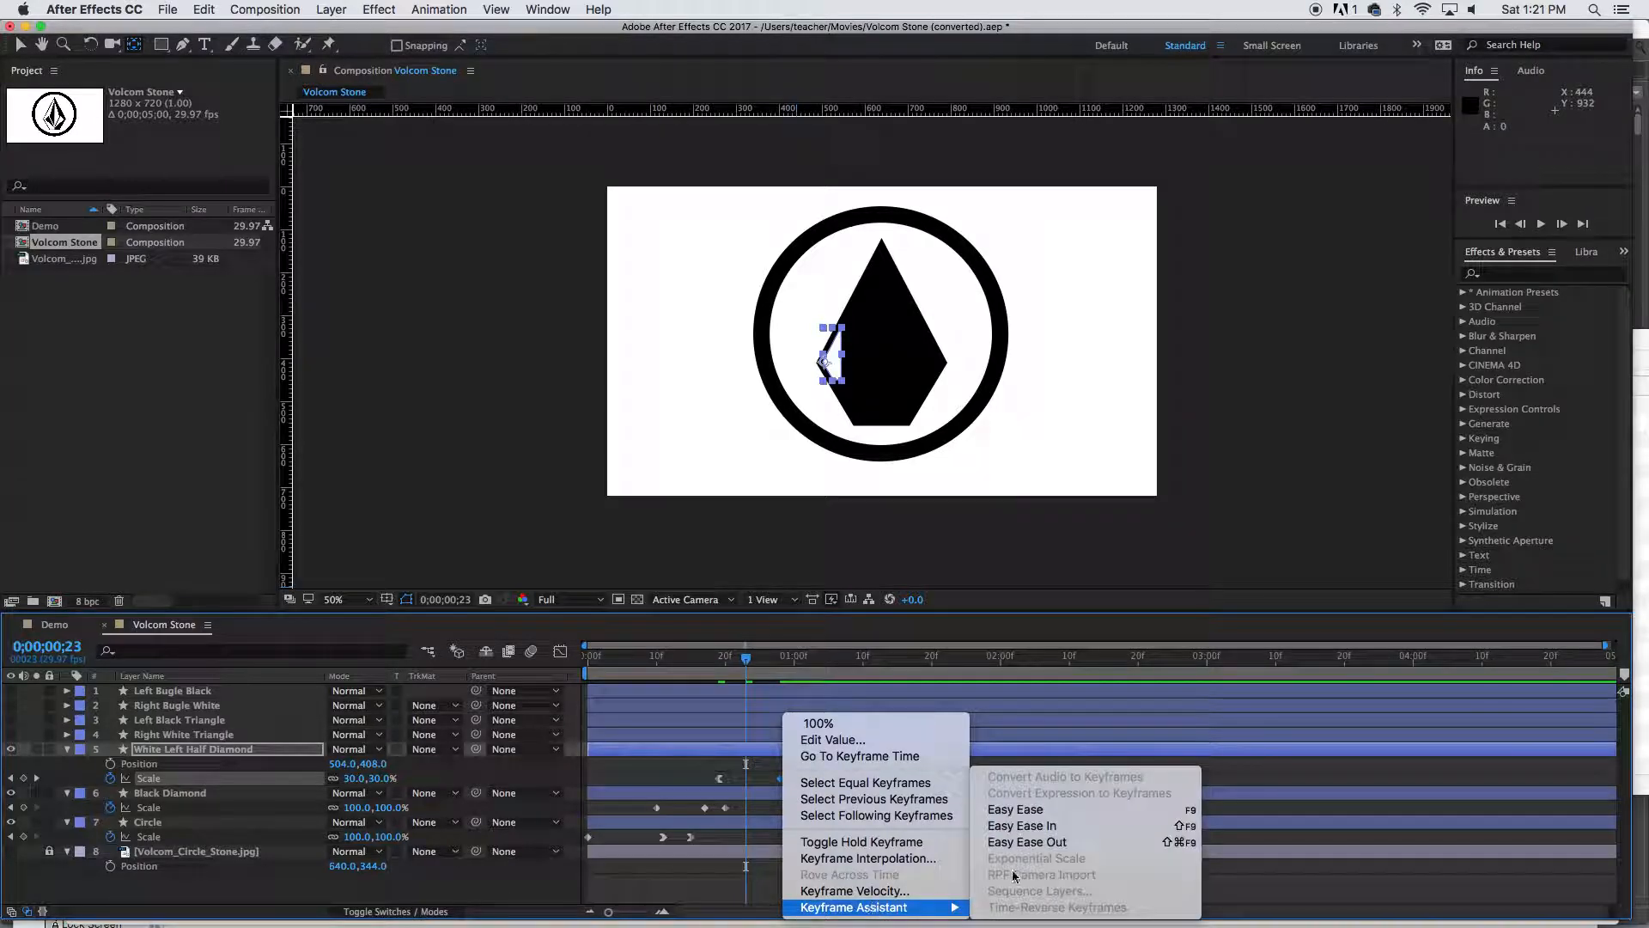
left_click(1022, 827)
left_click_drag(745, 663, 554, 672)
key("space")
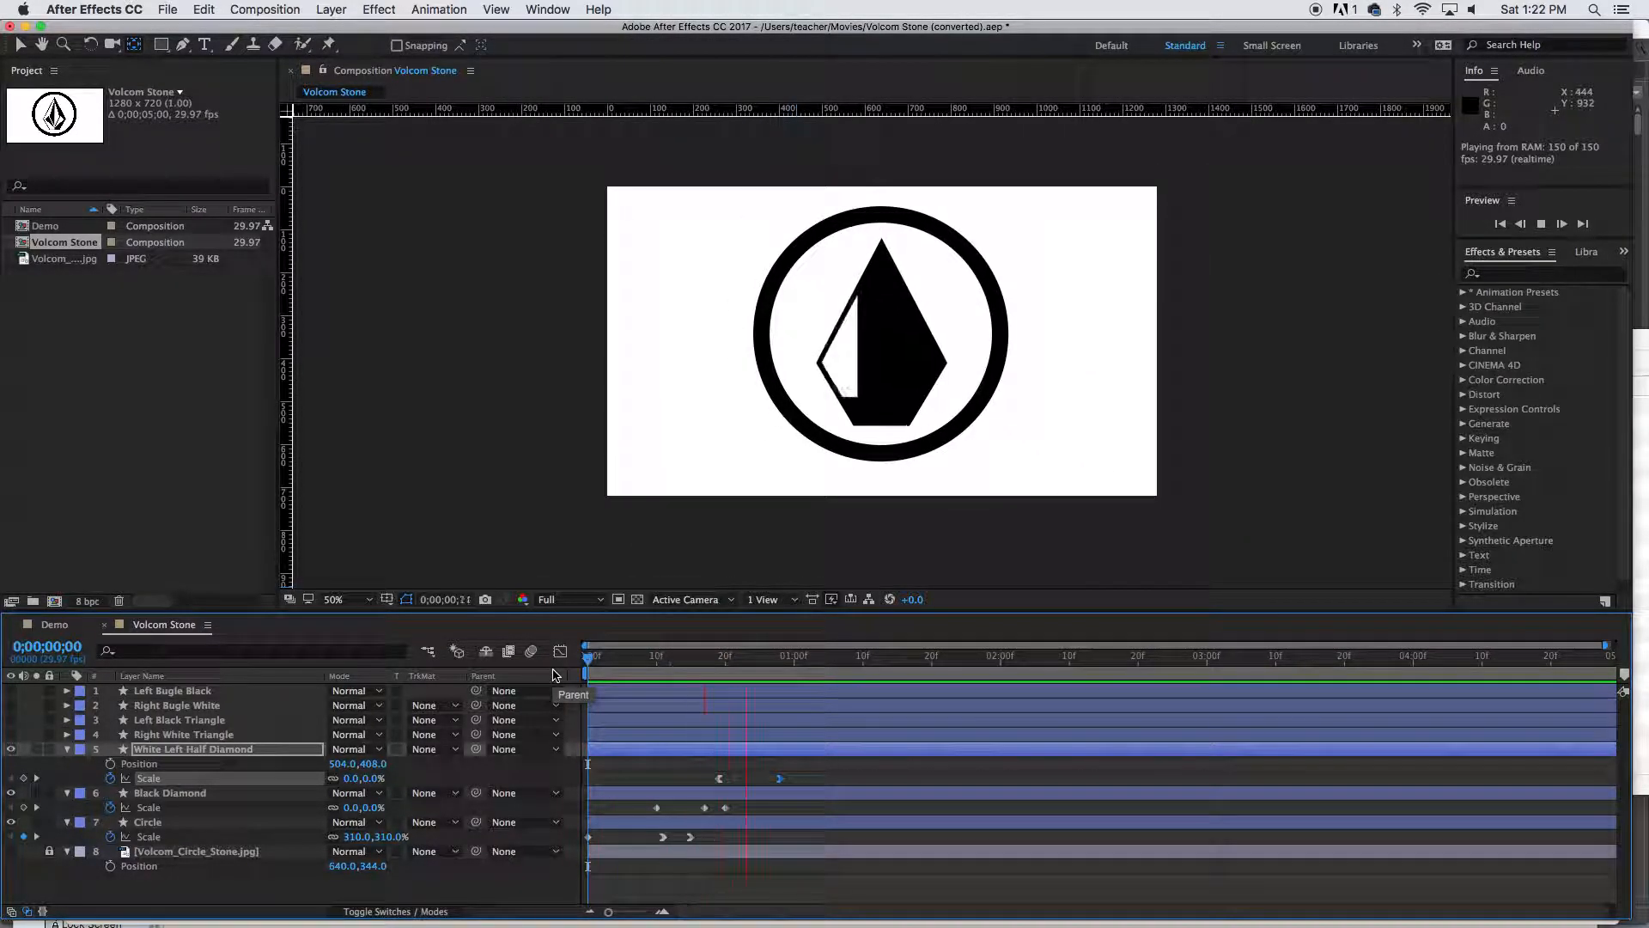
key("space")
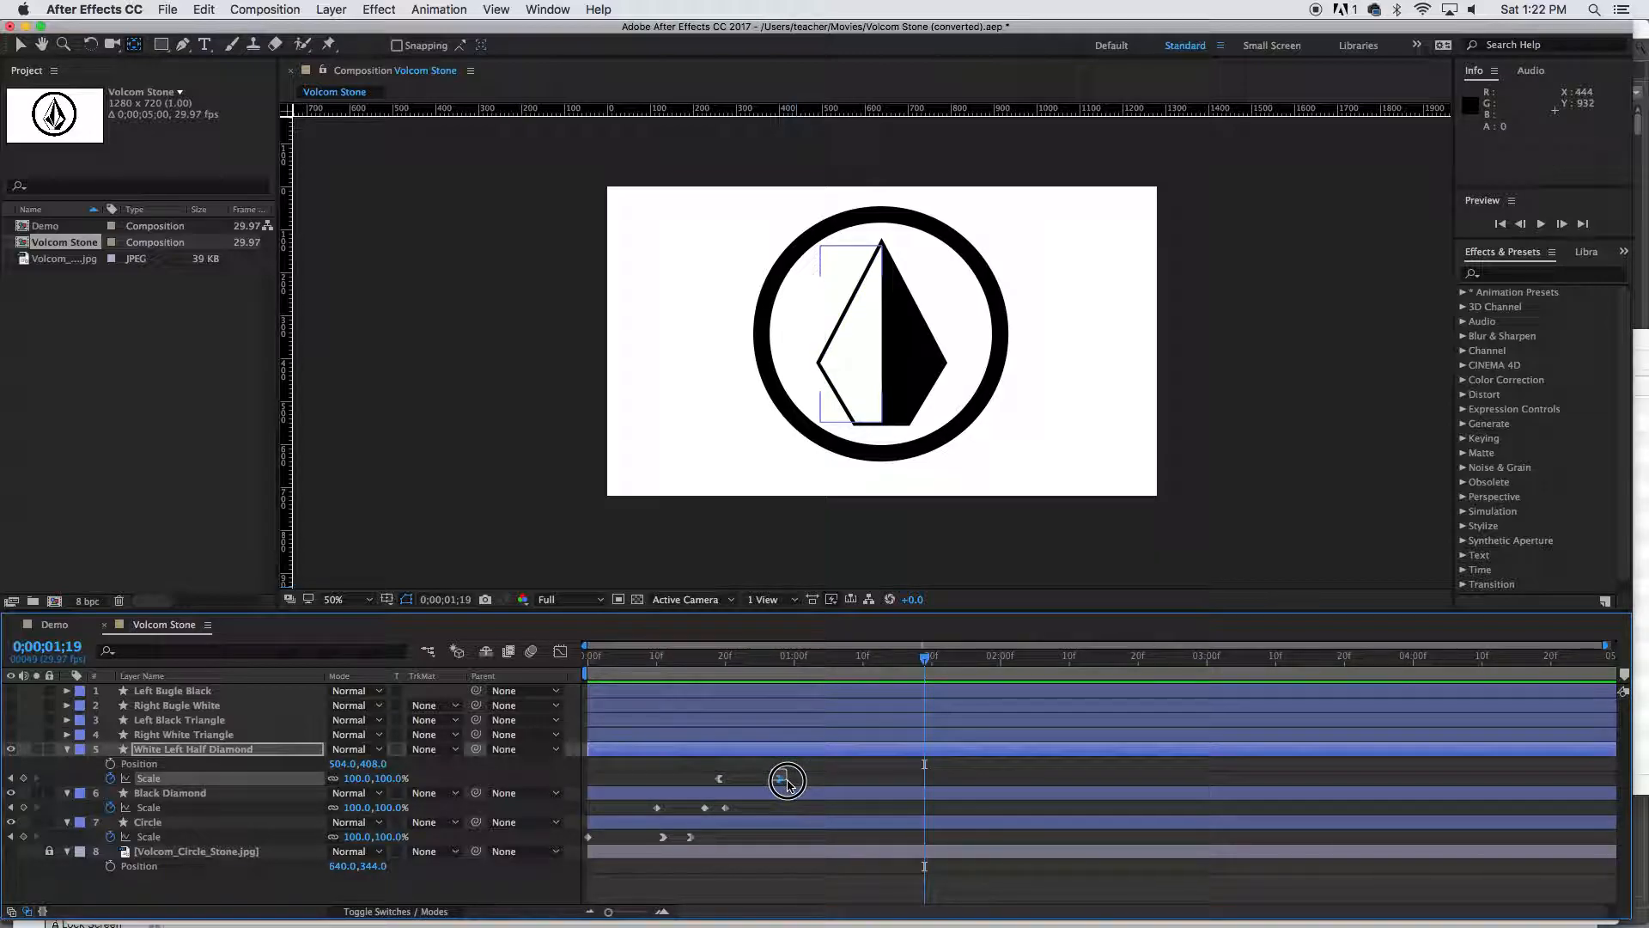
Retime White Left Half Diamond's Scale keyframes to about 0;00;00;22 and 0;00;01;16, and preview the slower growth
left_click_drag(775, 779, 848, 778)
left_click_drag(719, 779, 740, 779)
left_click_drag(848, 779, 904, 779)
left_click_drag(926, 659, 571, 699)
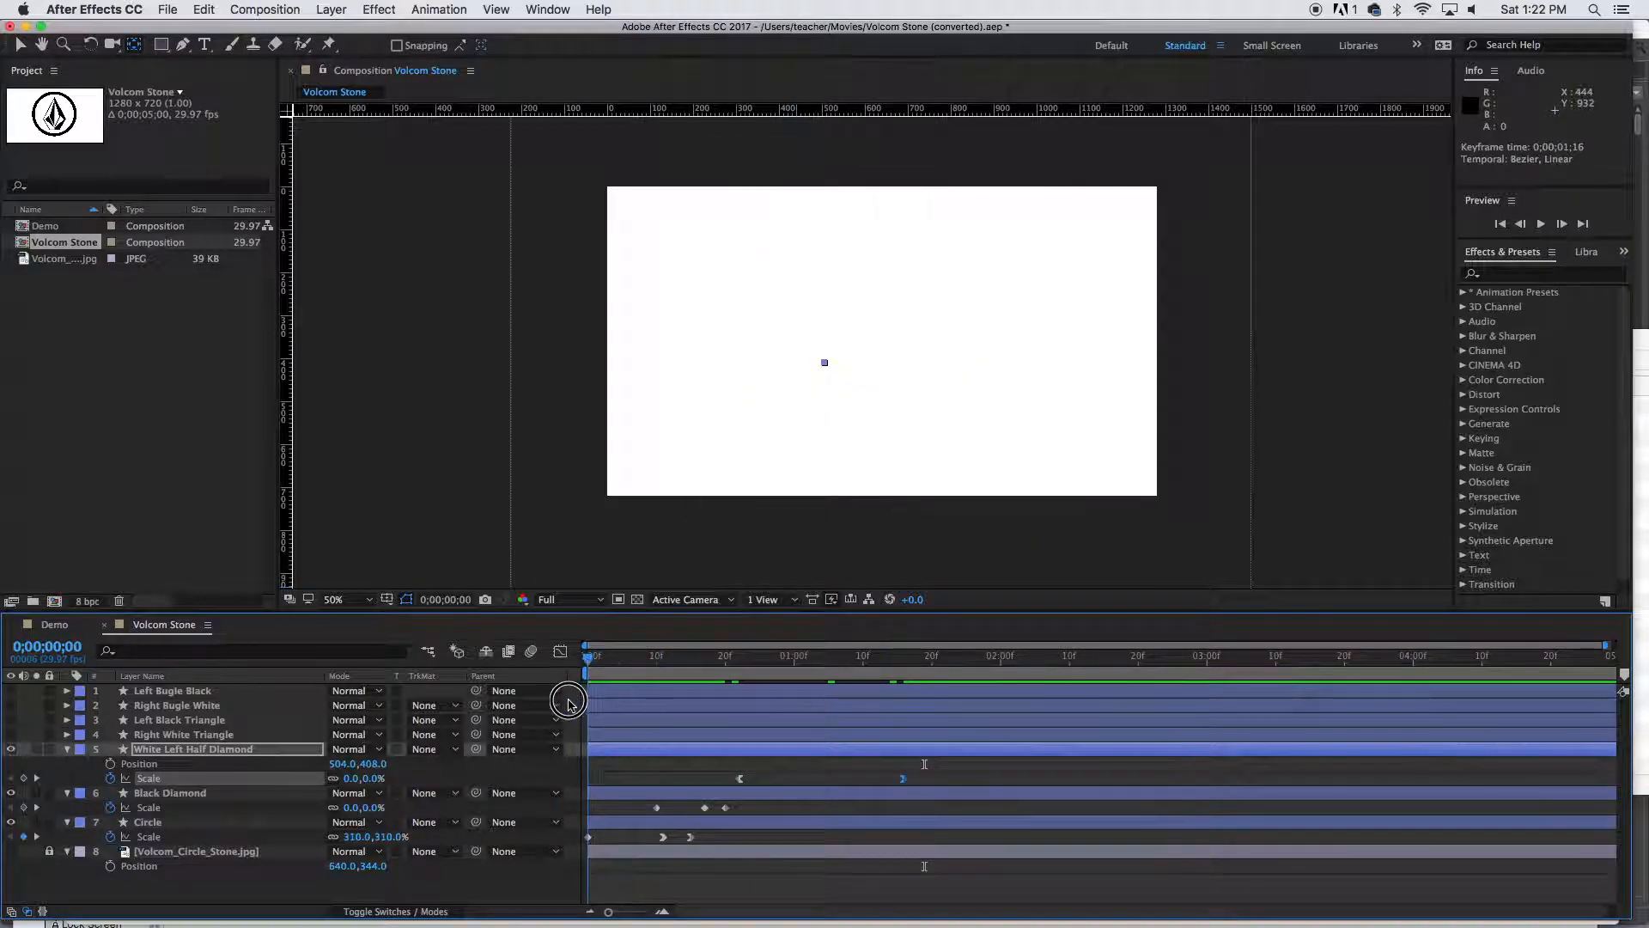
key("space")
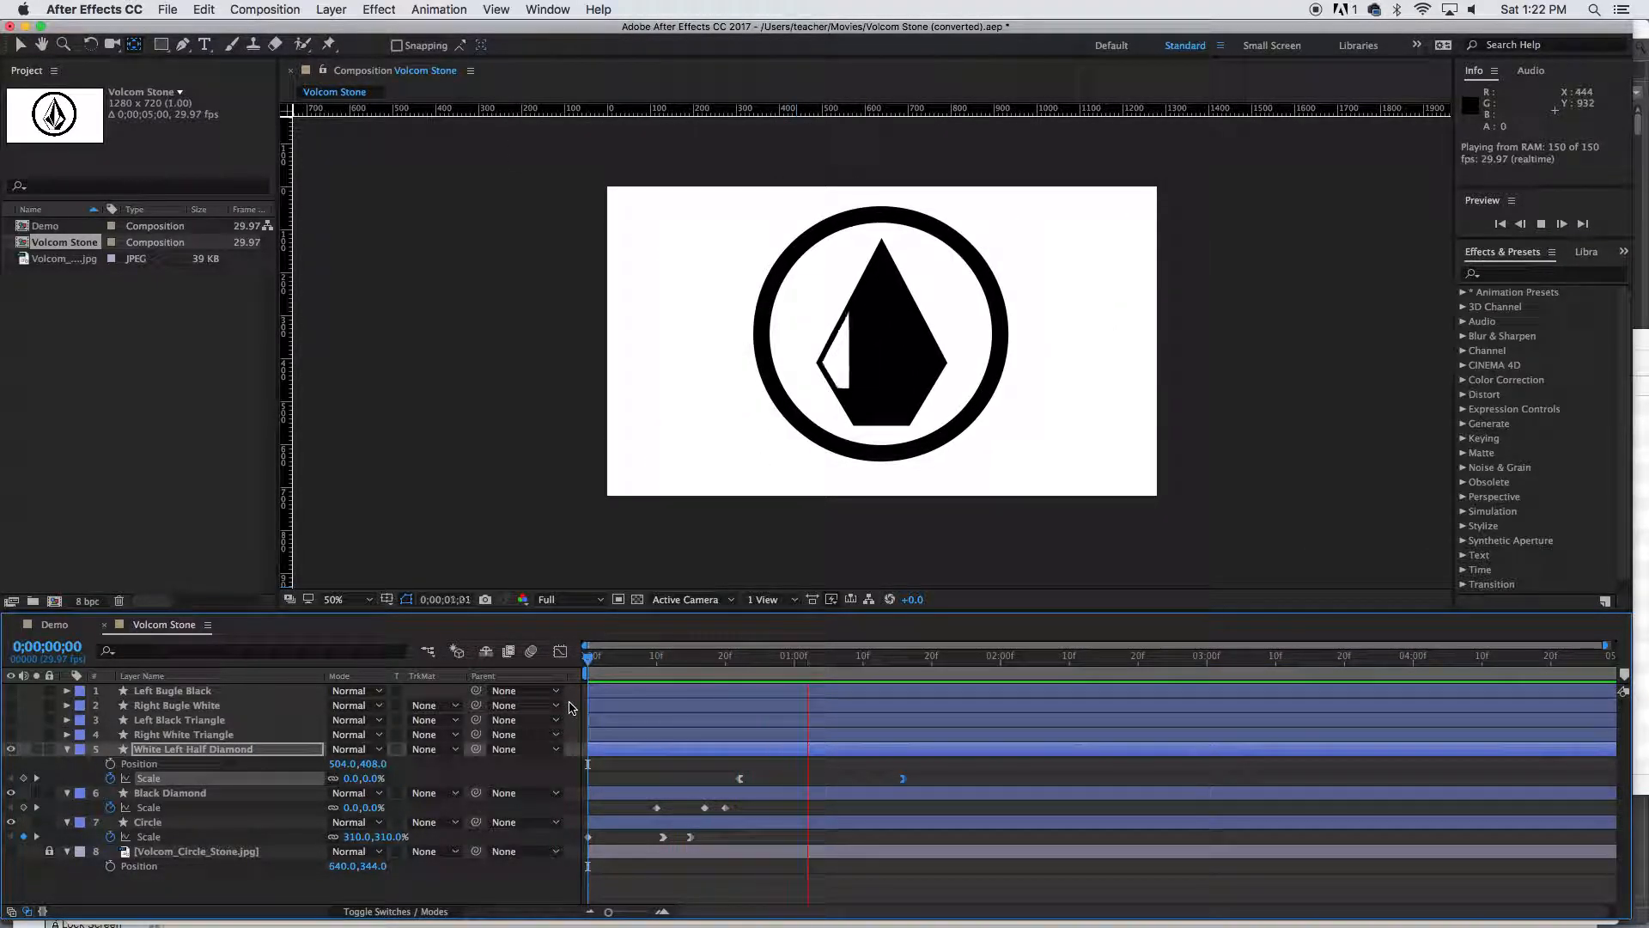
key("space")
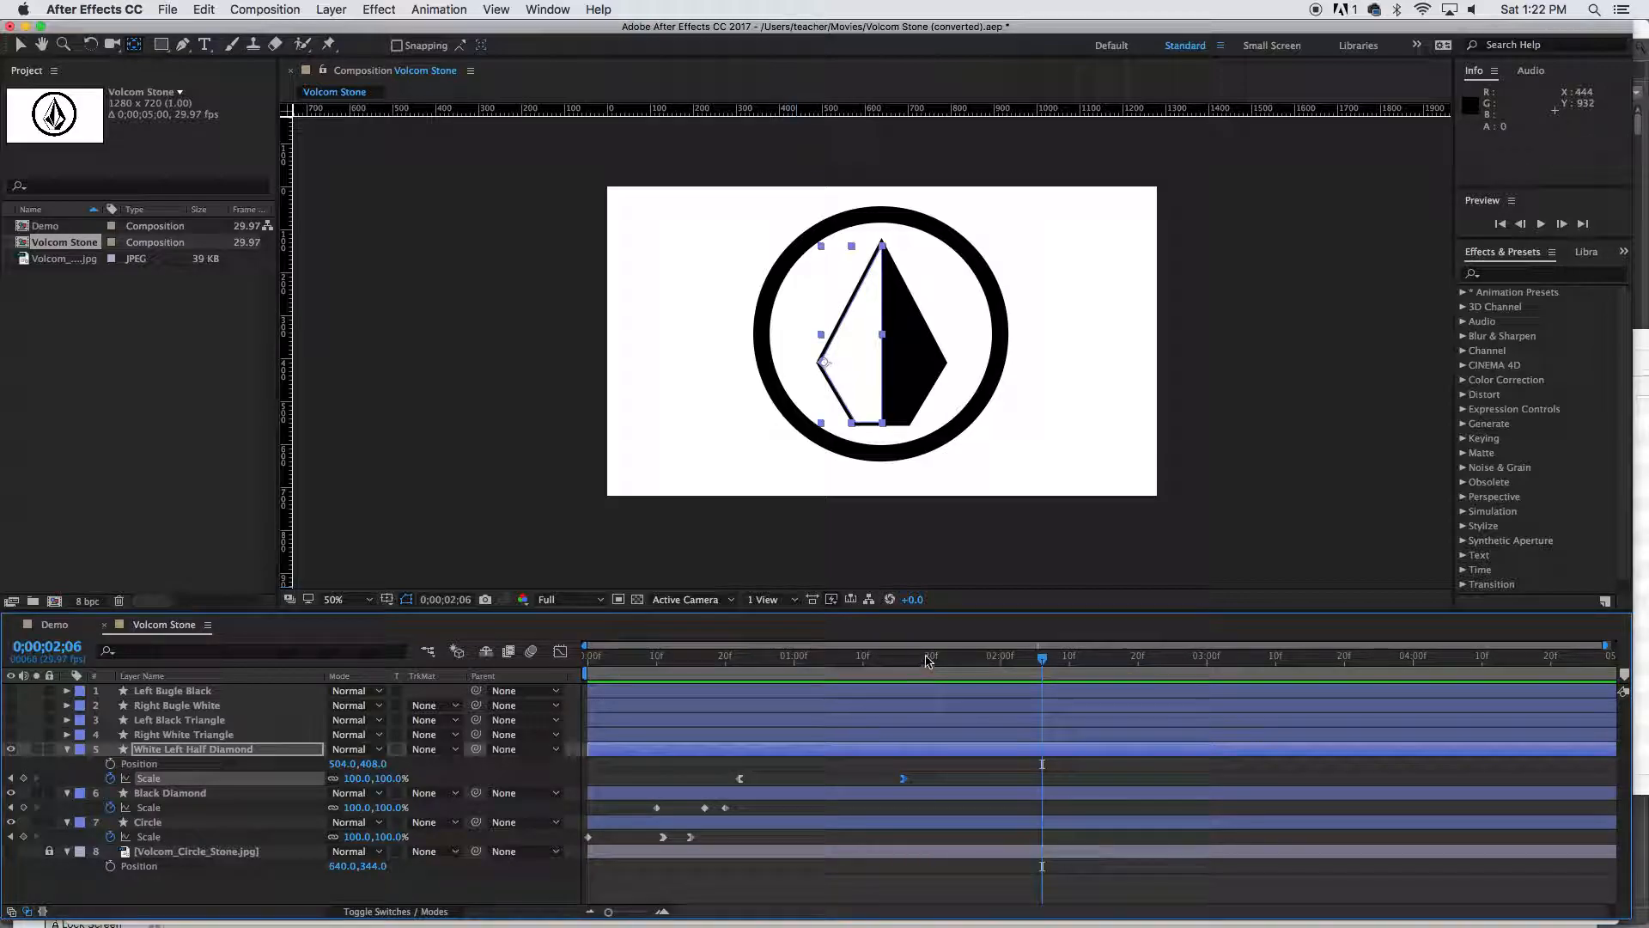
left_click_drag(1042, 658, 904, 672)
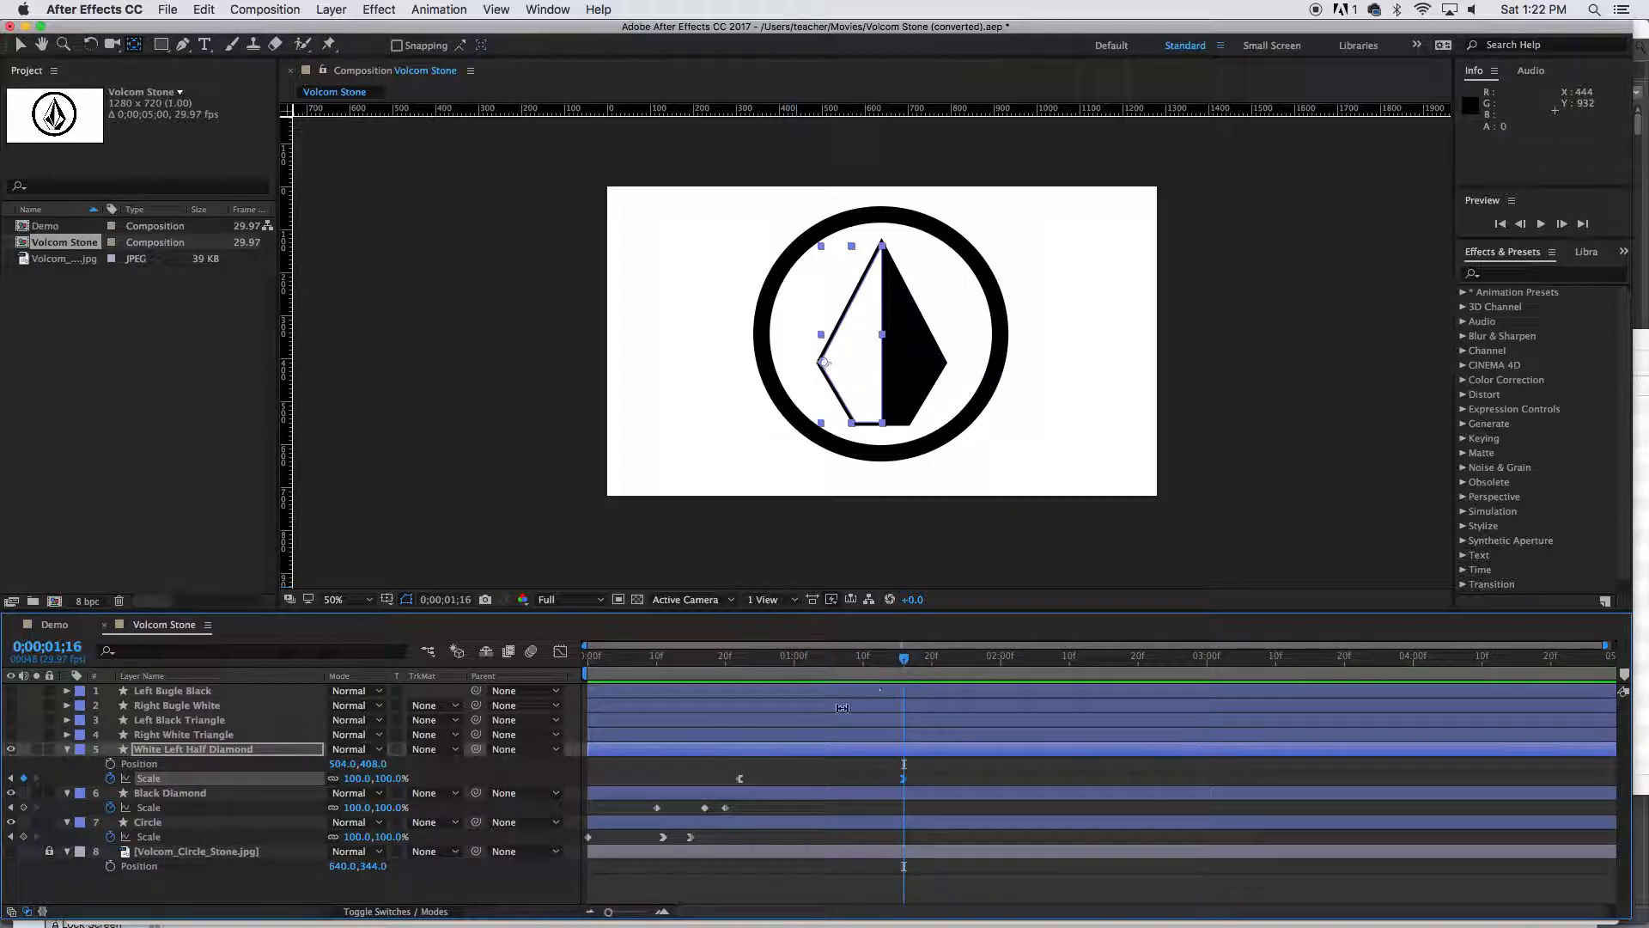
left_click(110, 779)
left_click(719, 667)
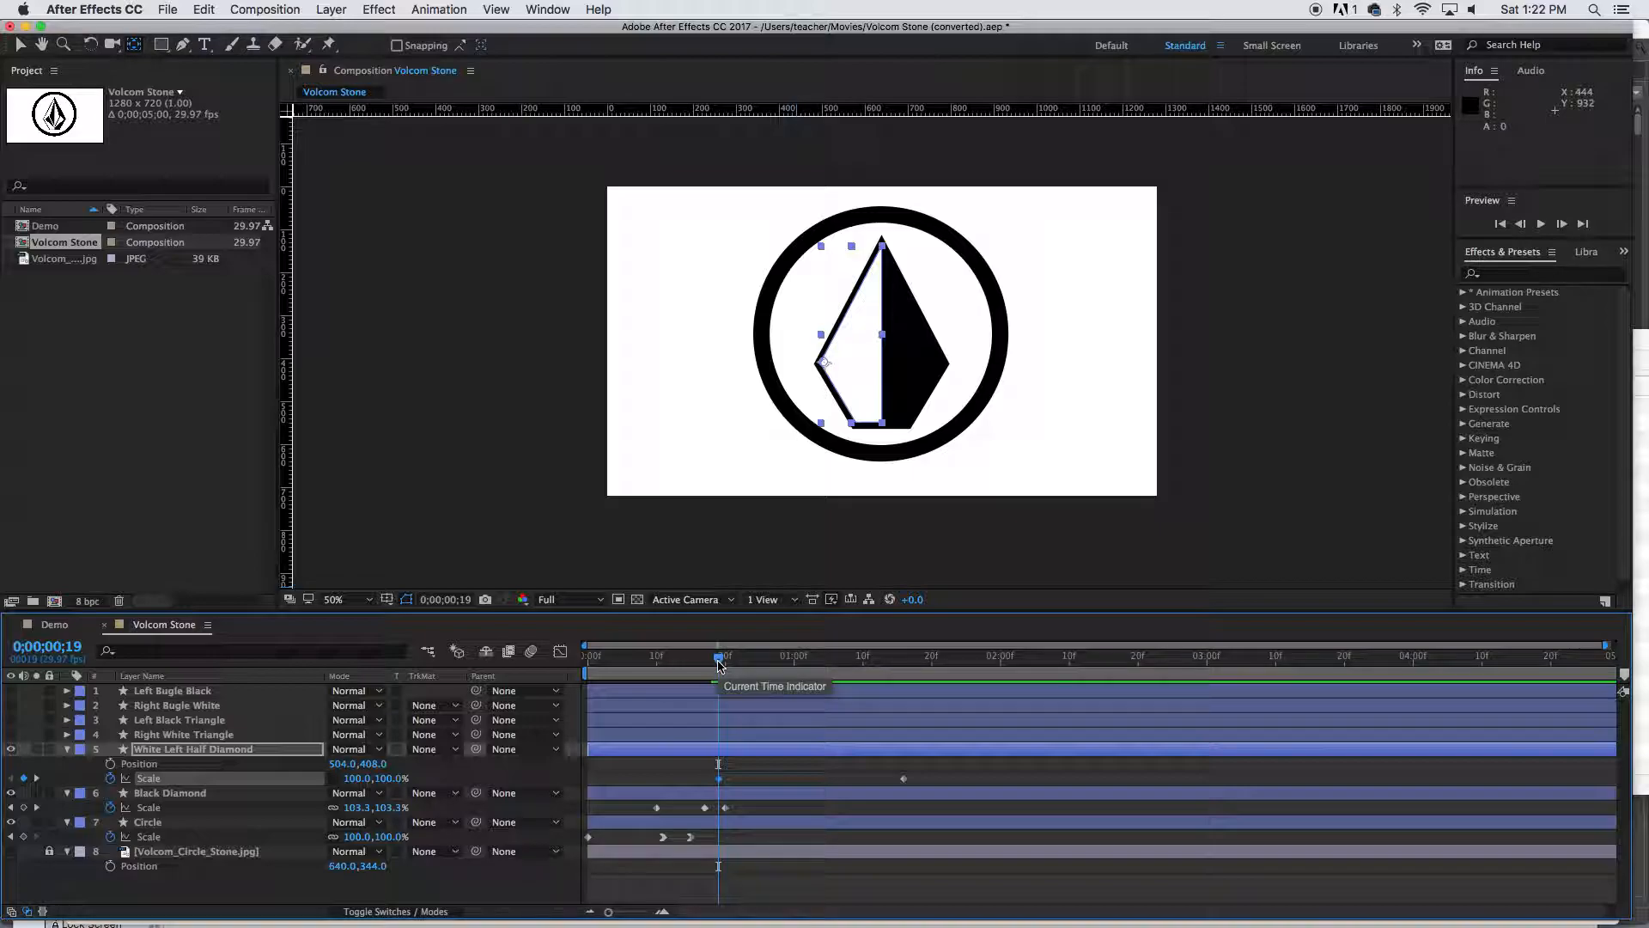
left_click_drag(351, 778, 333, 785)
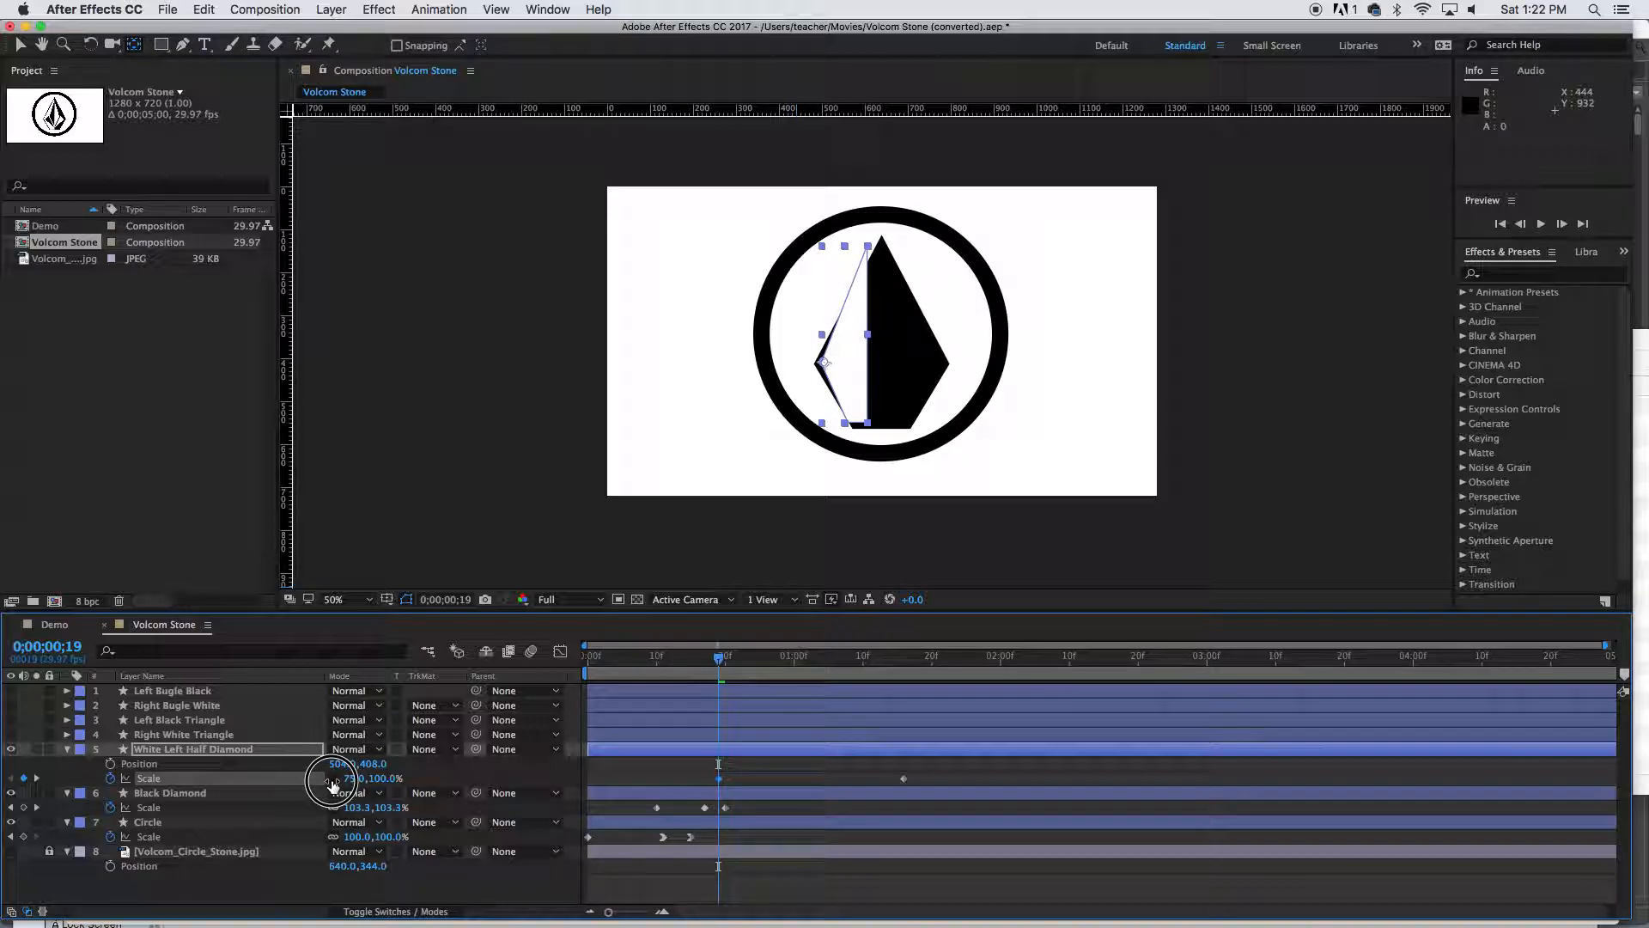
key("super+z")
key("super+z")
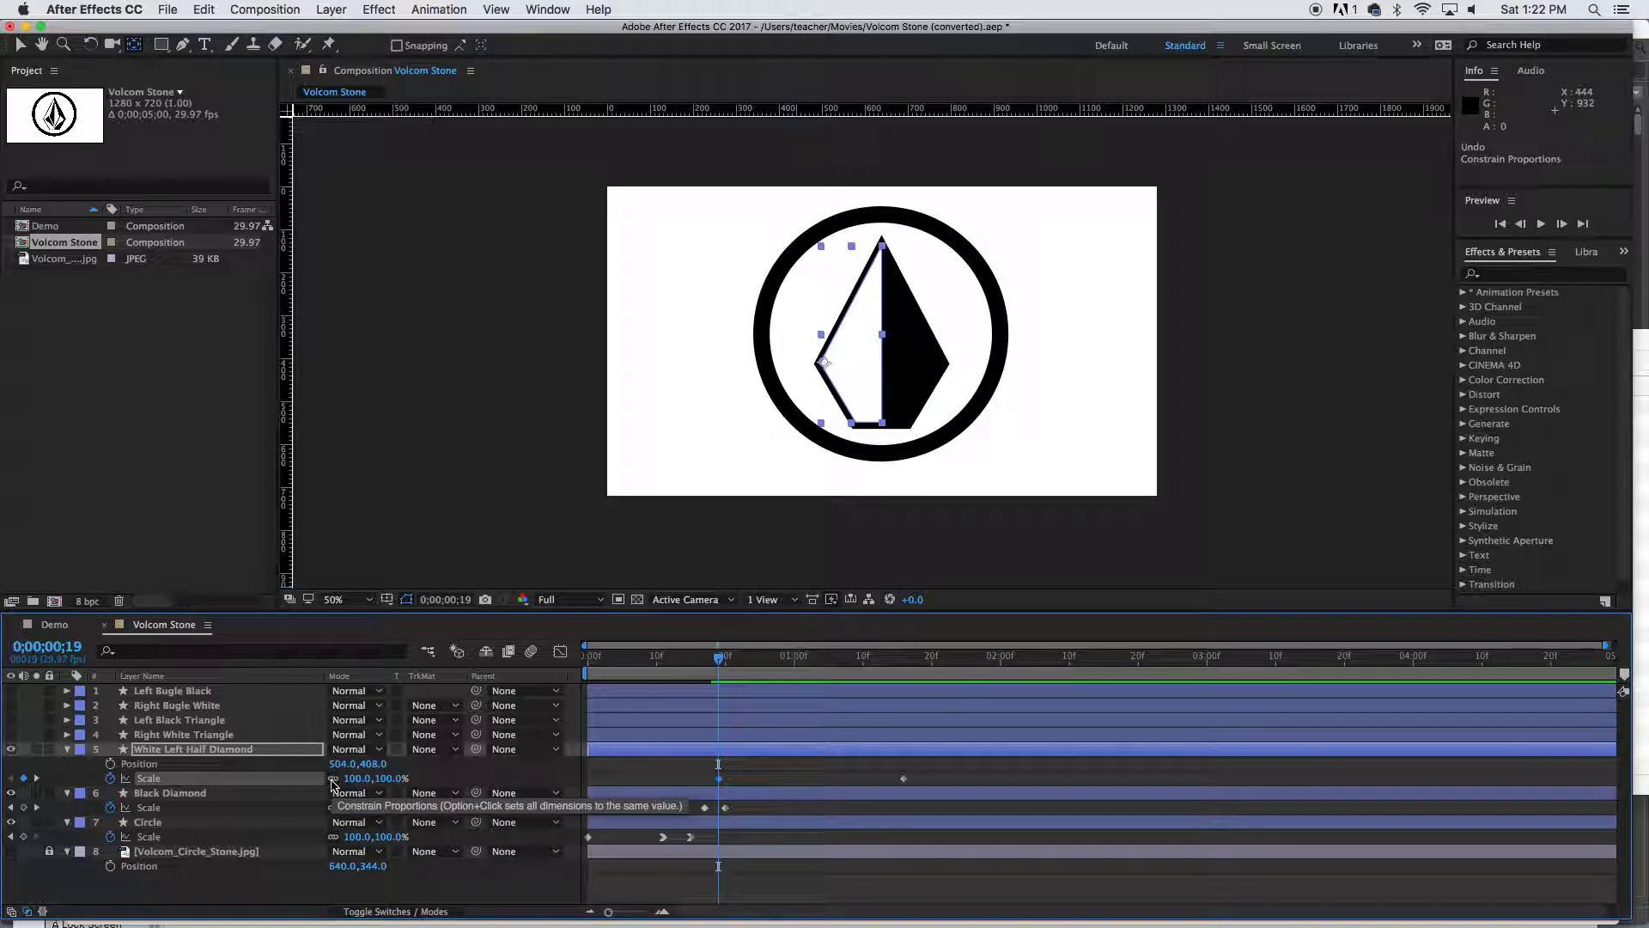
key("k")
key("super+z")
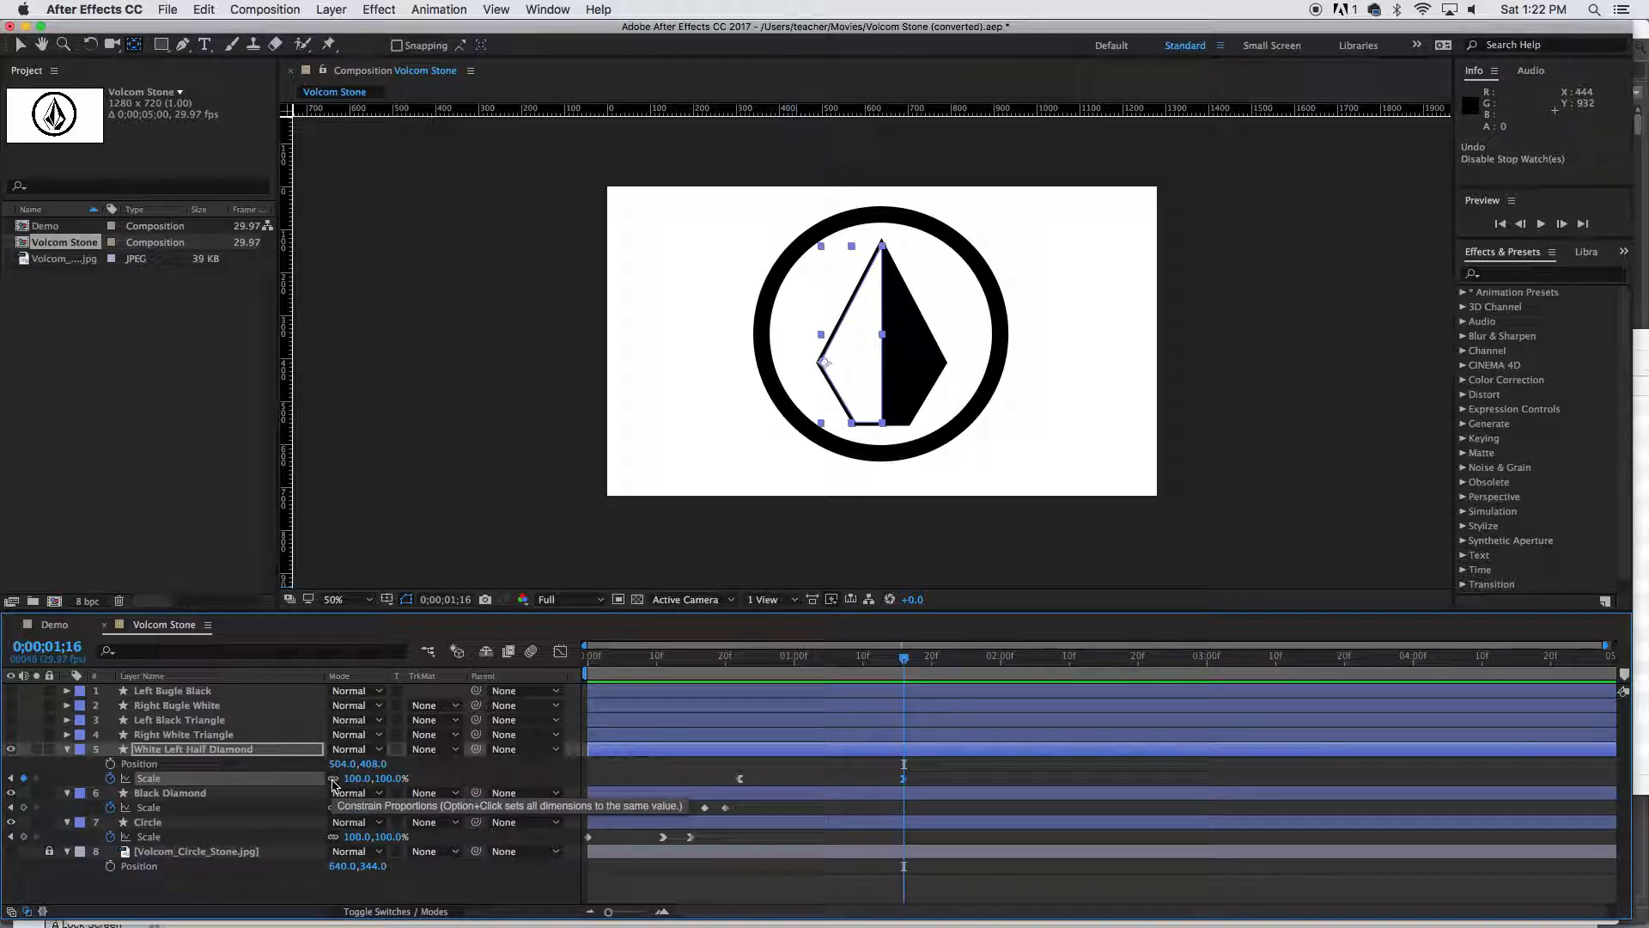
Preview White Left Half Diamond's eased growth from just before its first Scale keyframe
left_click_drag(904, 664, 711, 670)
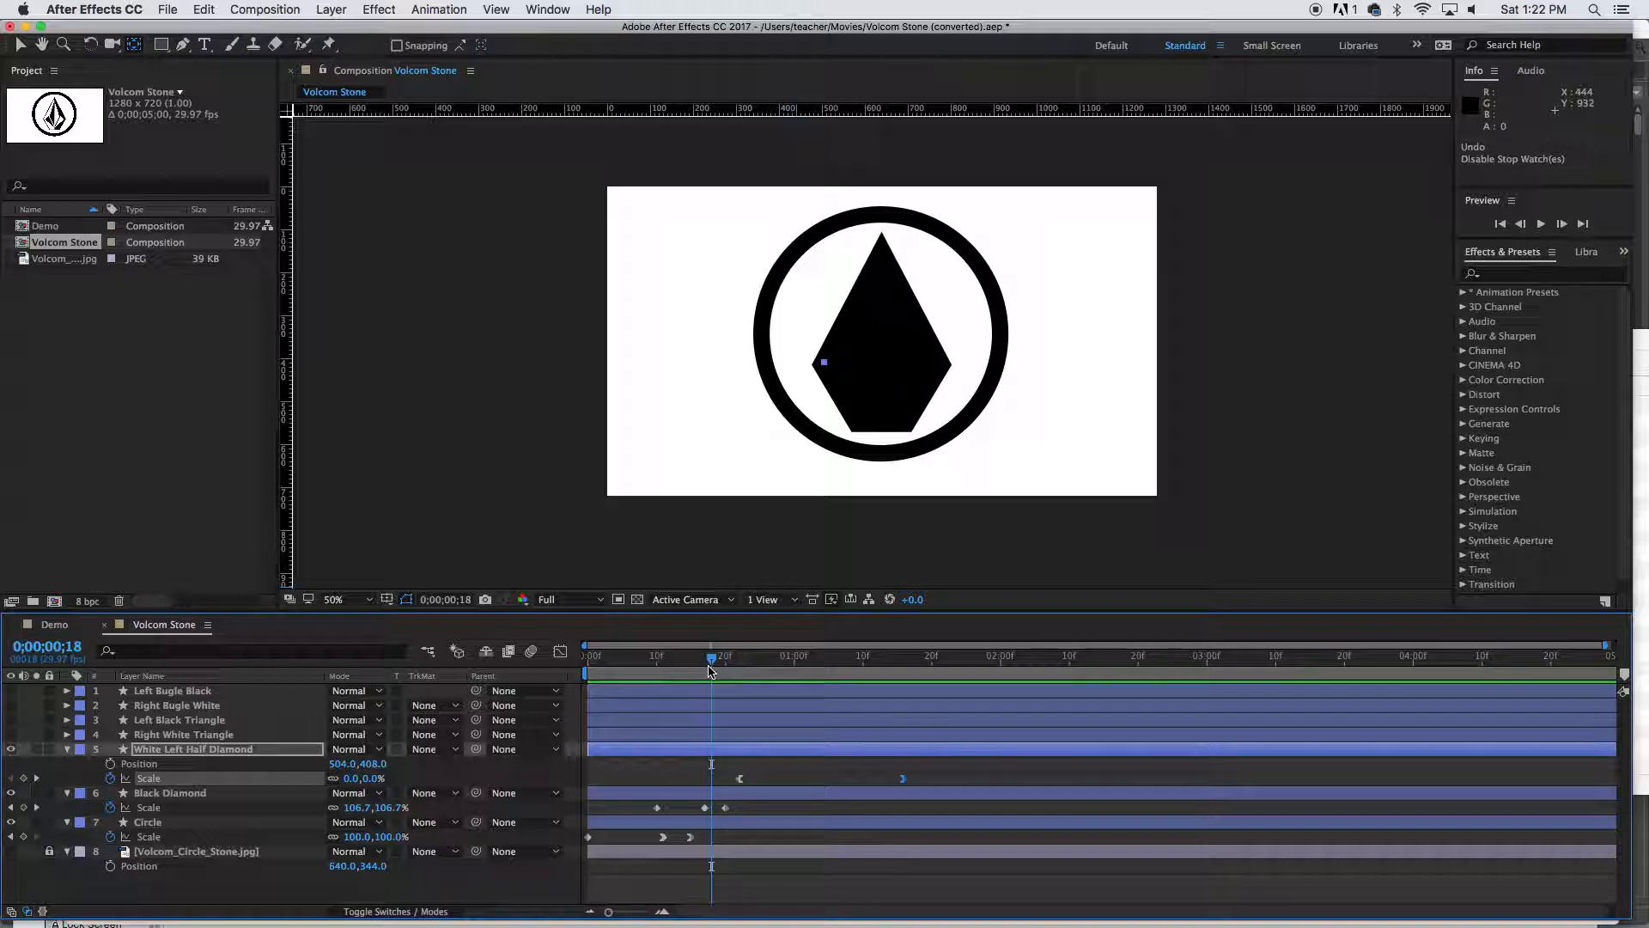
key("space")
key("space")
left_click_drag(864, 660, 699, 685)
key("space")
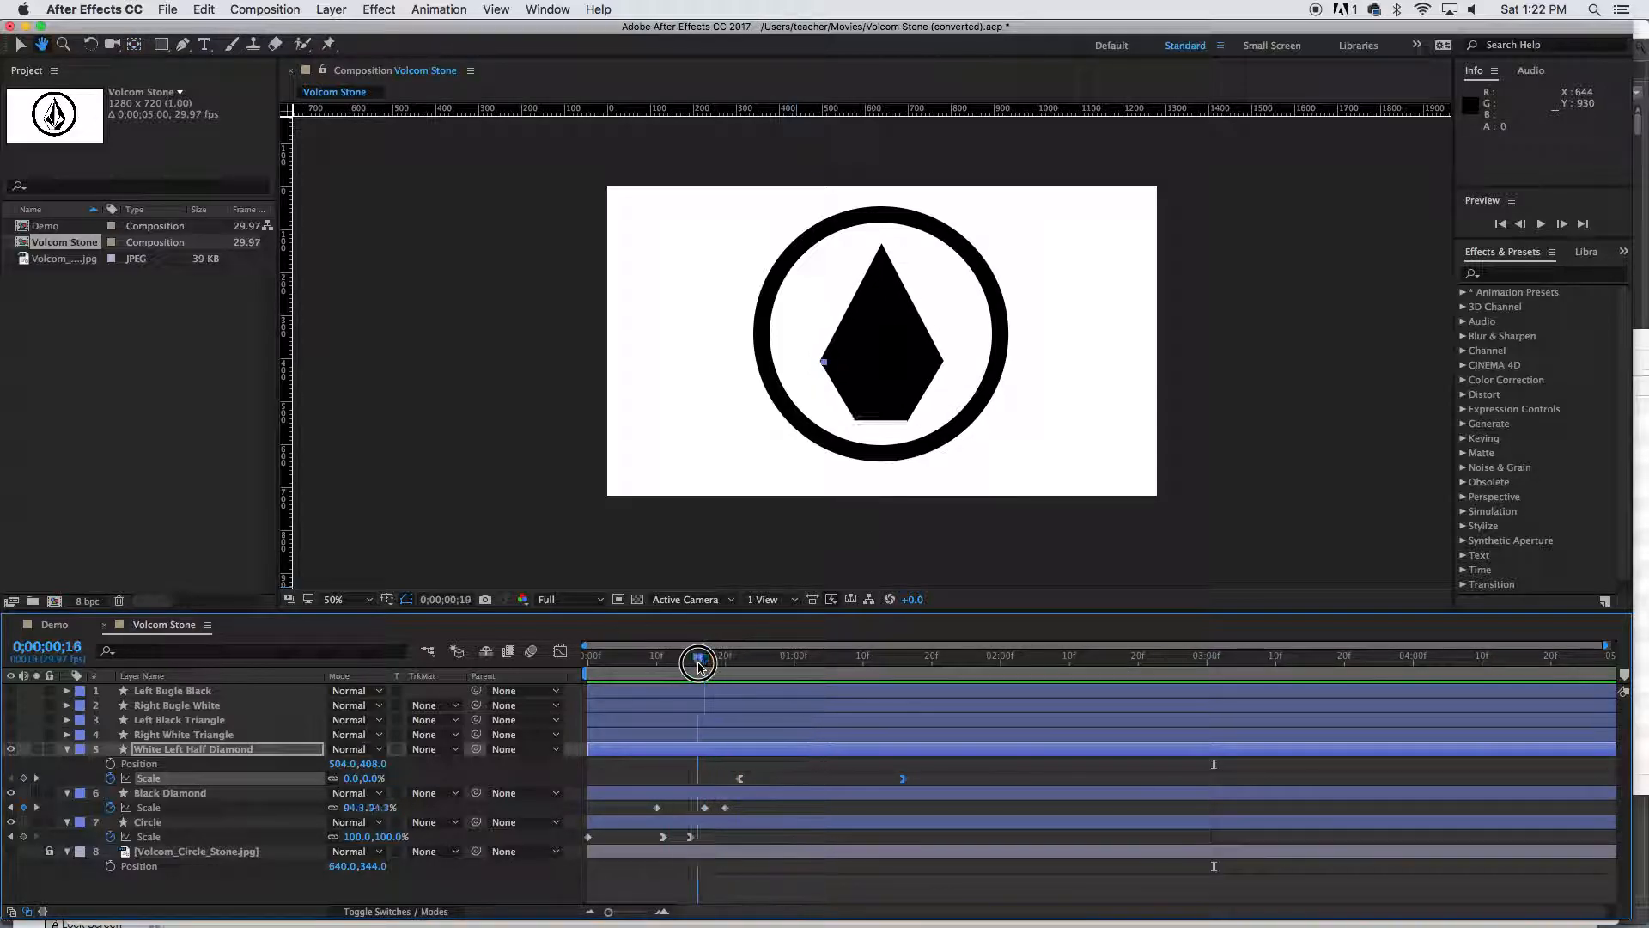
key("space")
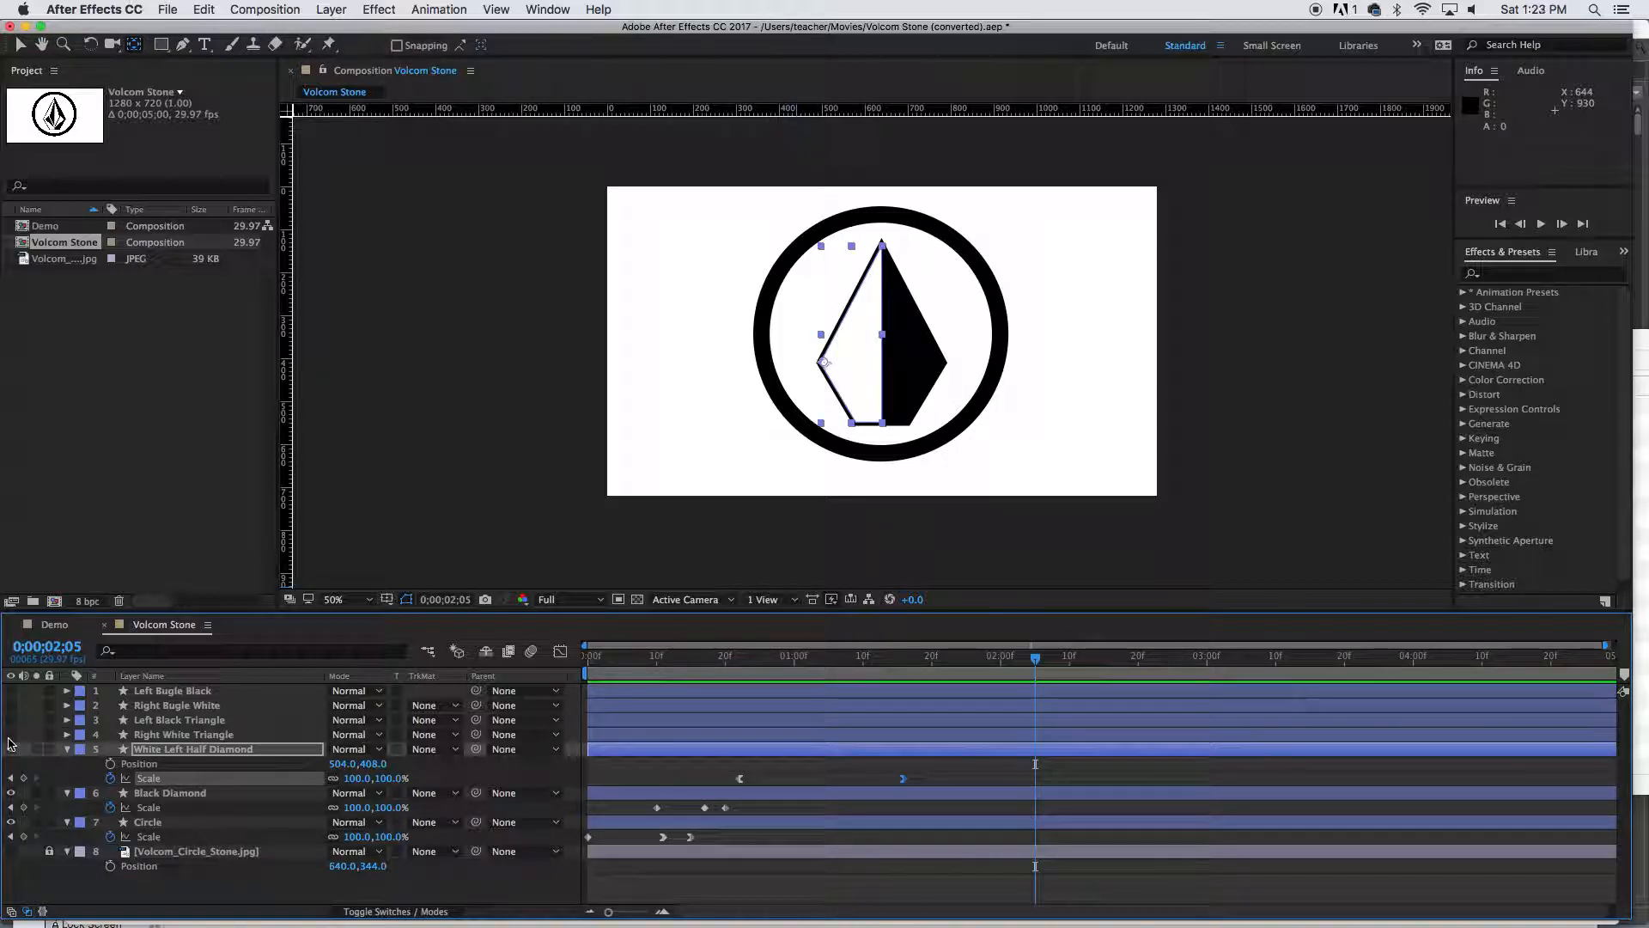
Move to 0;00;01;20 and make the Left Black Triangle and Right White Triangle layers visible
left_click(11, 735)
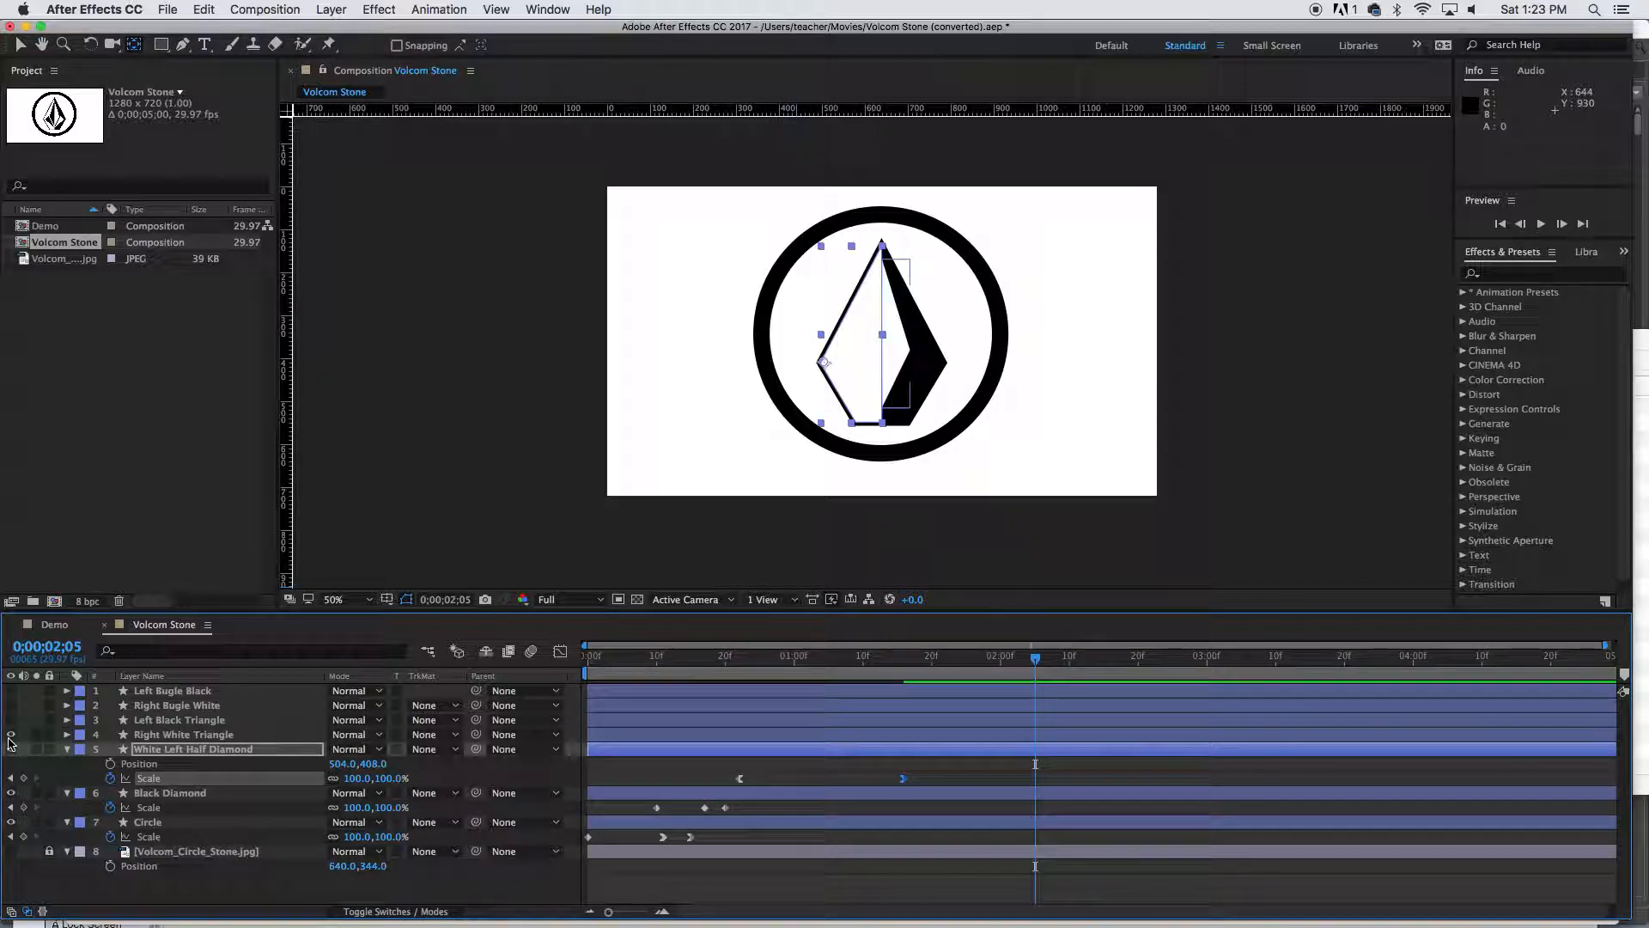
left_click(9, 736)
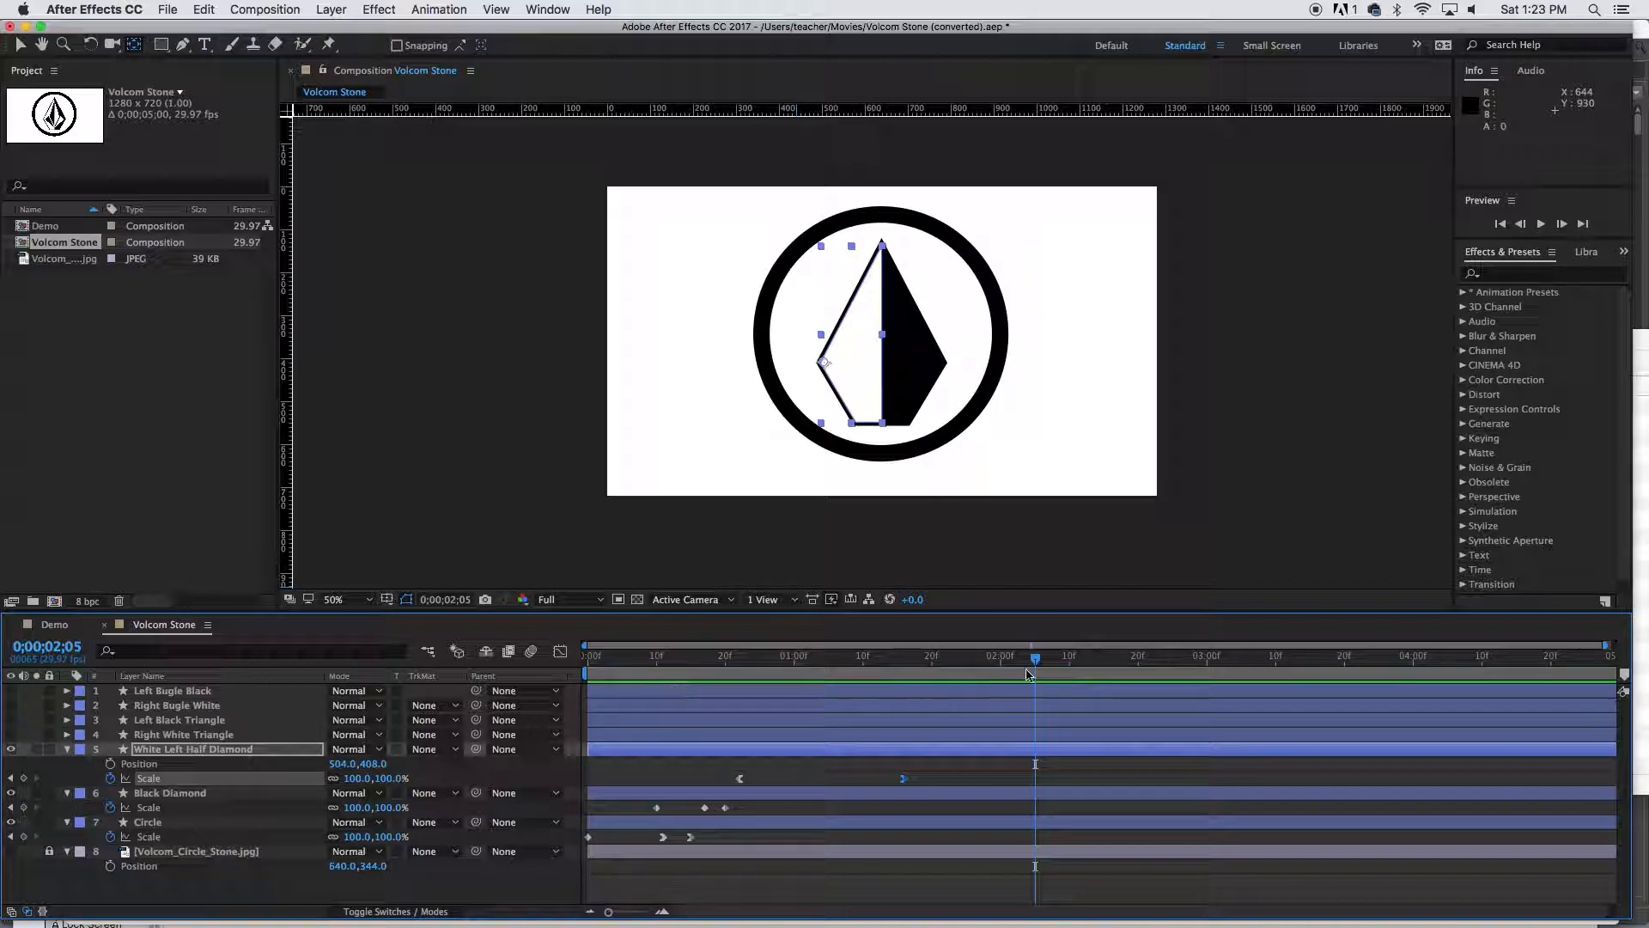
left_click_drag(1035, 660, 931, 670)
left_click(10, 720)
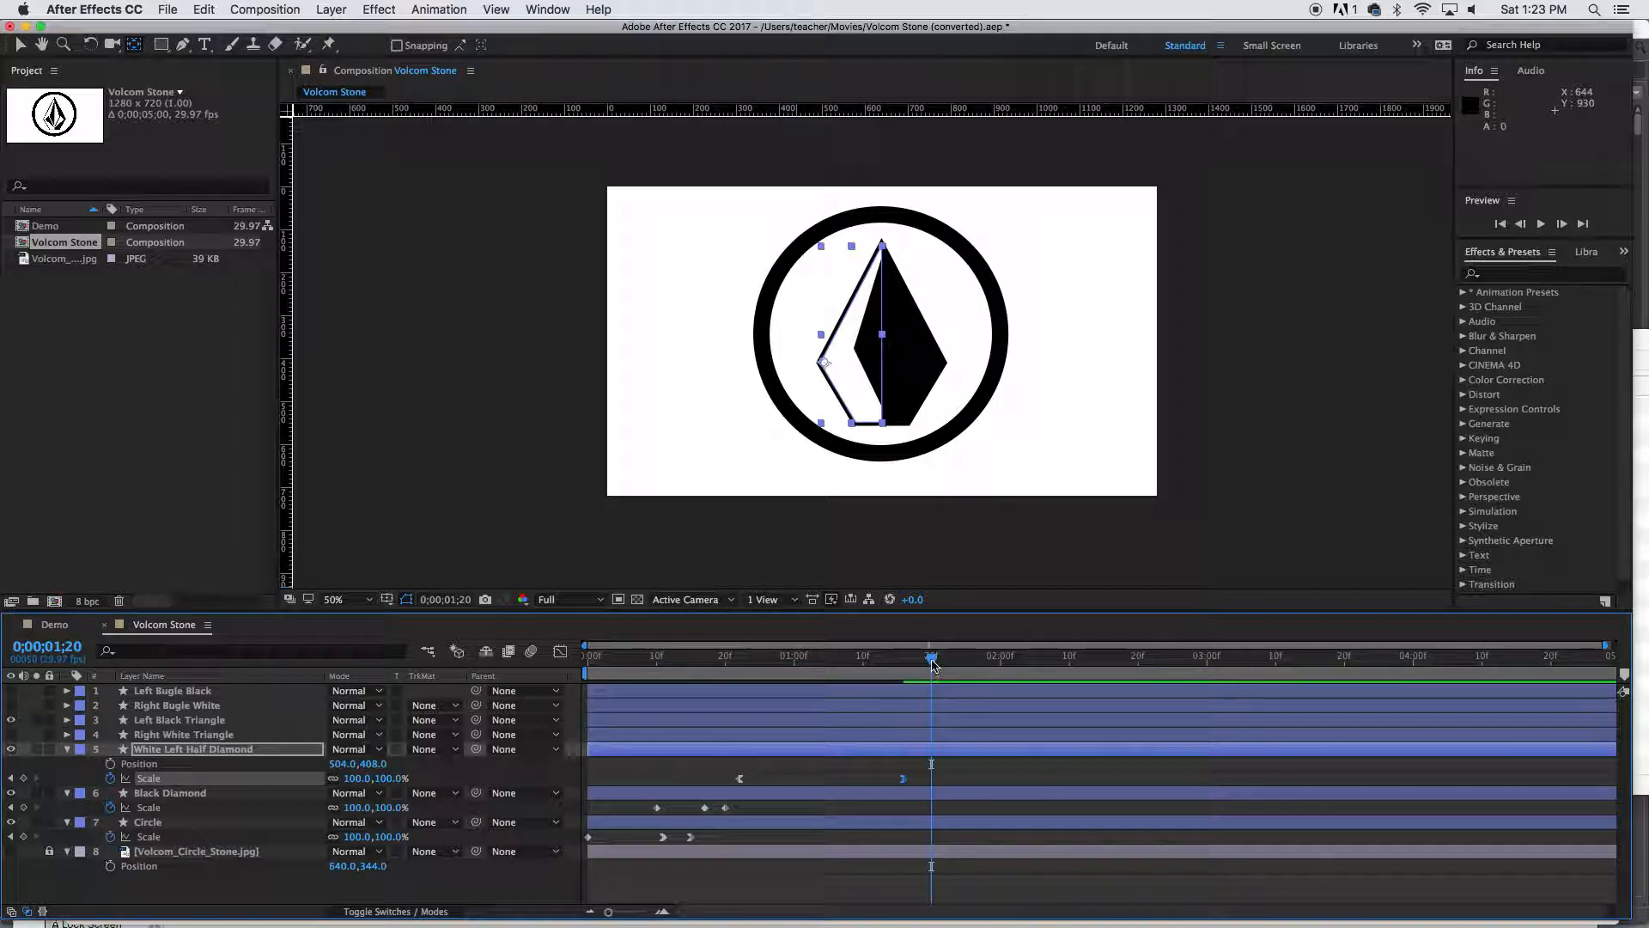
left_click(232, 735)
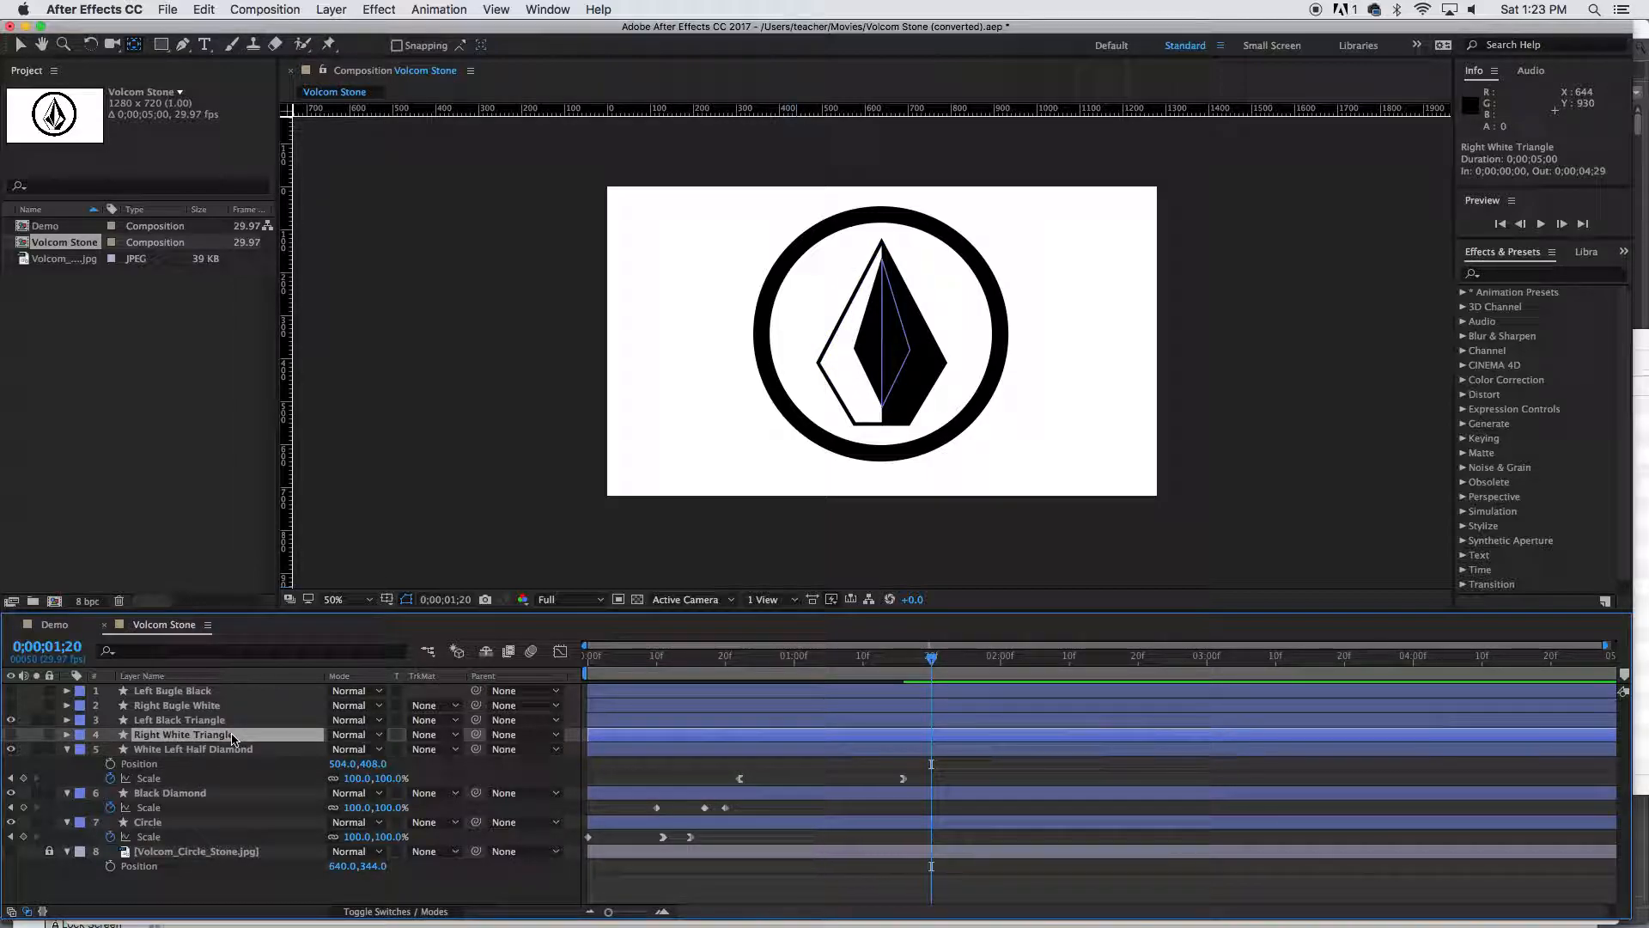
left_click(10, 735)
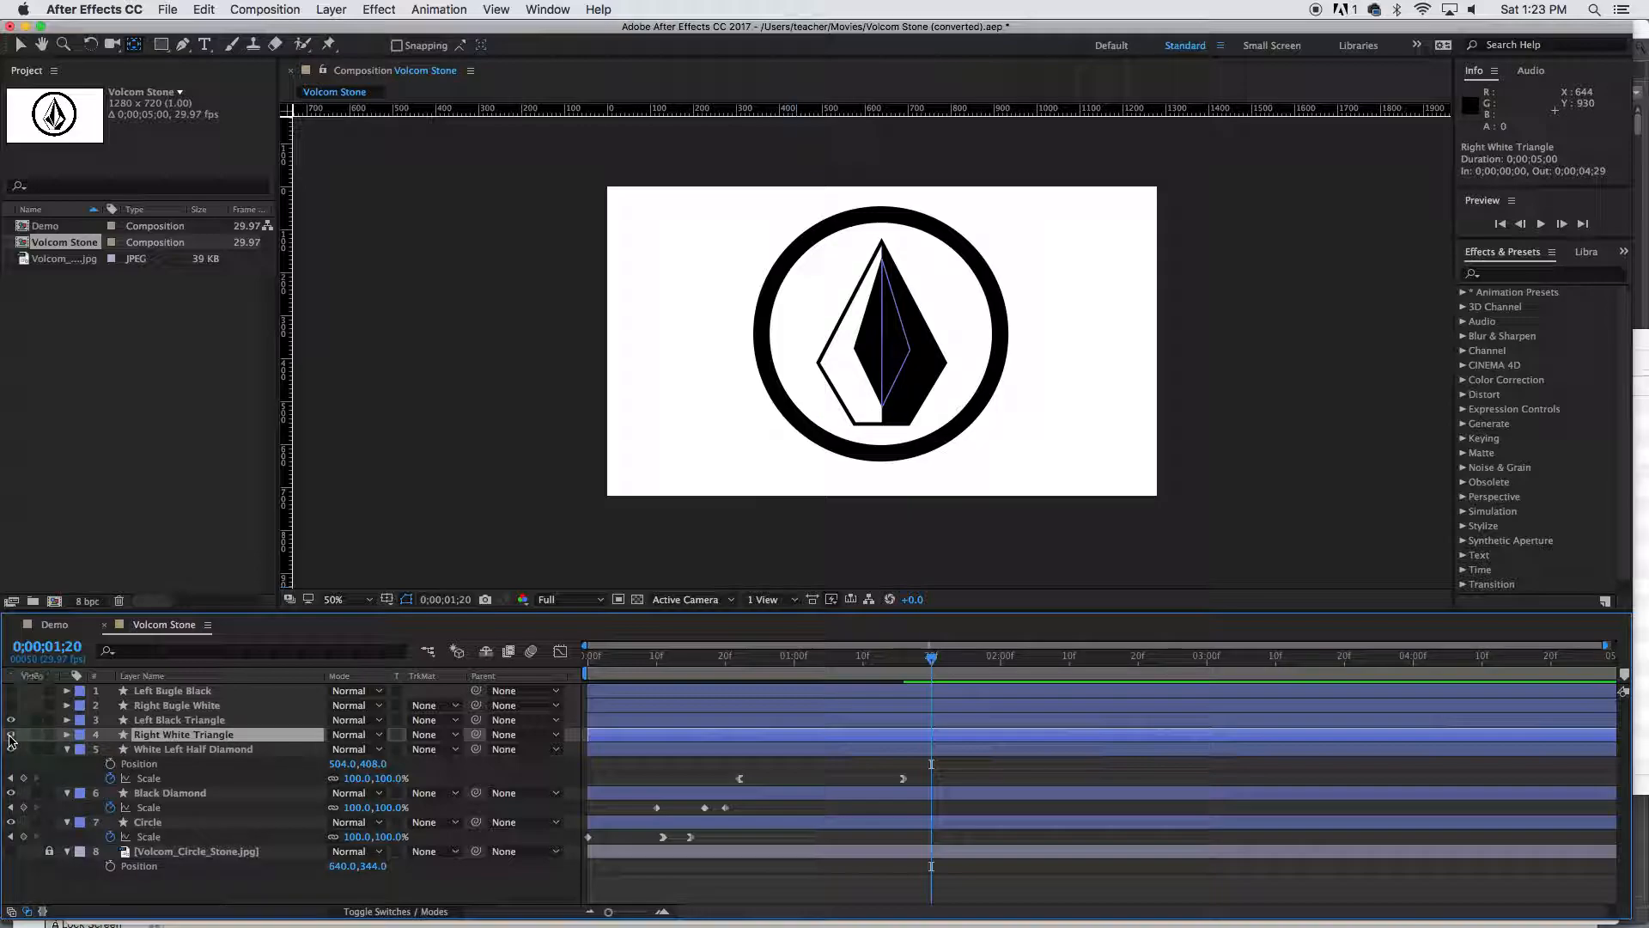
Add Scale keyframes to both Left Black Triangle and Right White Triangle at 0;00;01;20 and 0;00;02;03
left_click(191, 751)
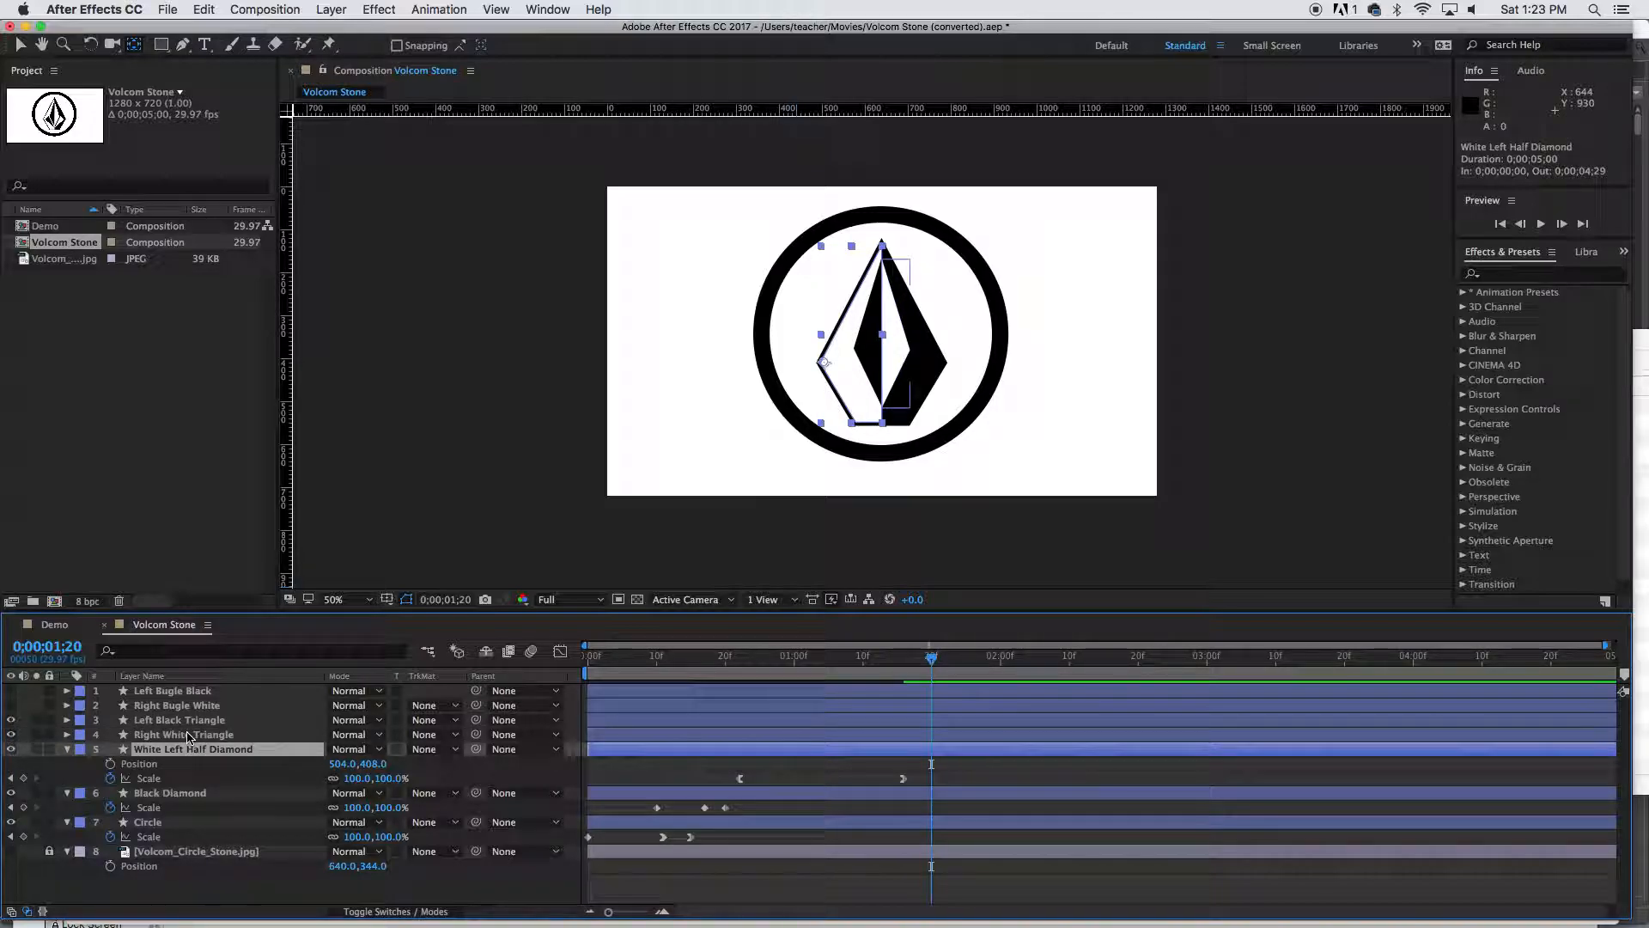
left_click(189, 735)
left_click(191, 722)
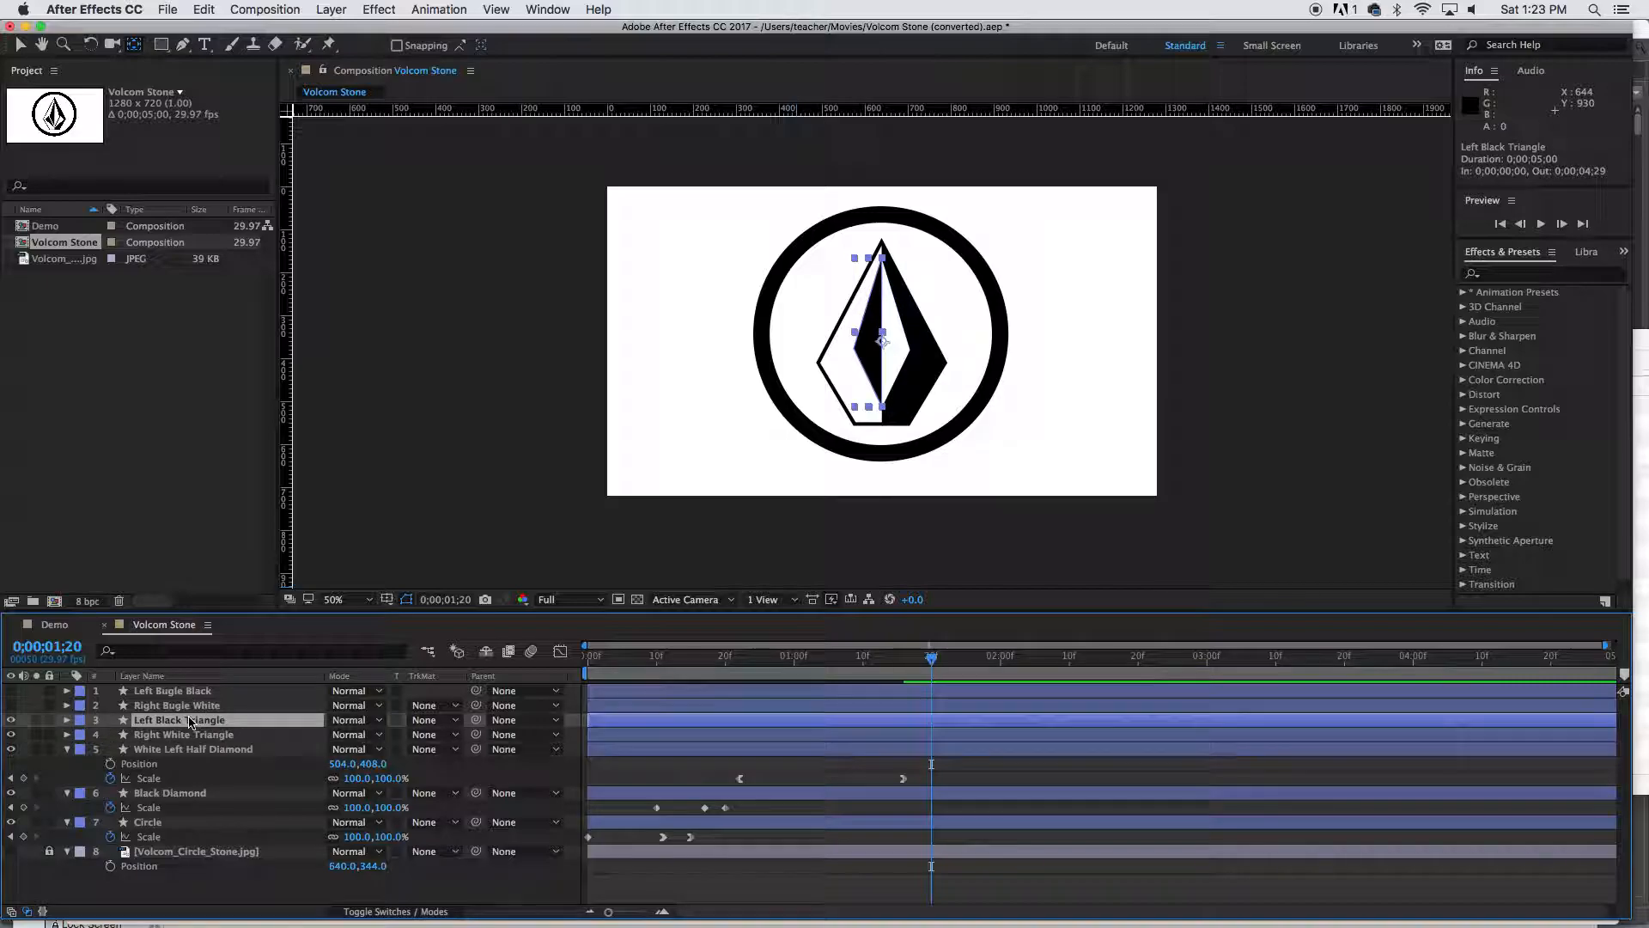
left_click(190, 736, "shift")
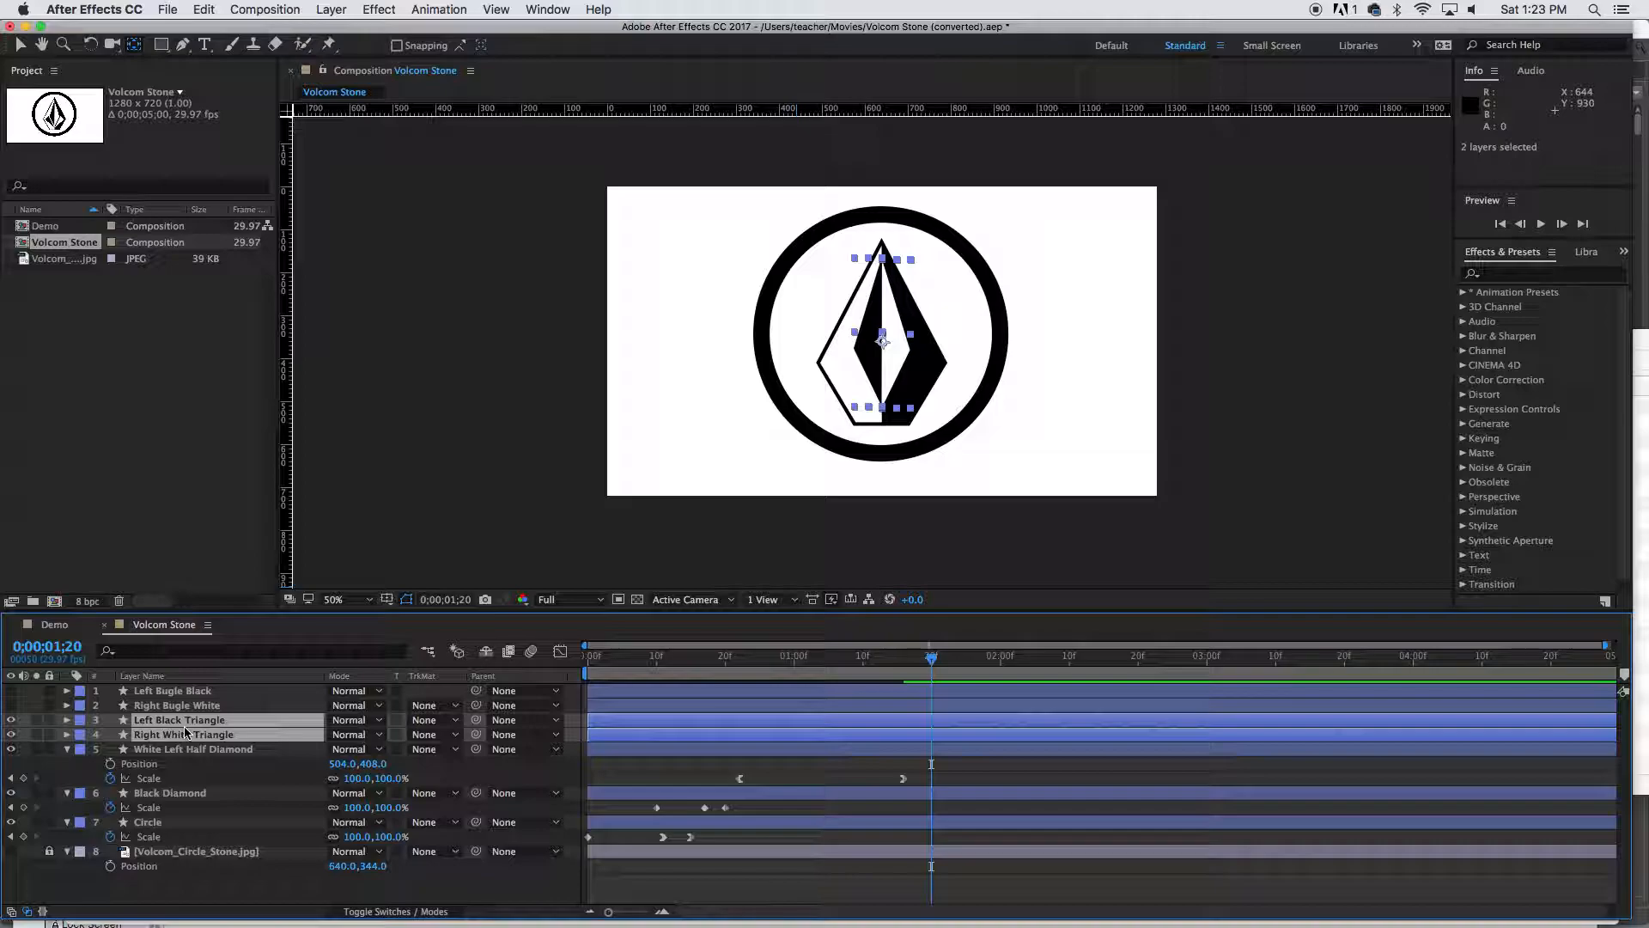
key("alt+shift+s")
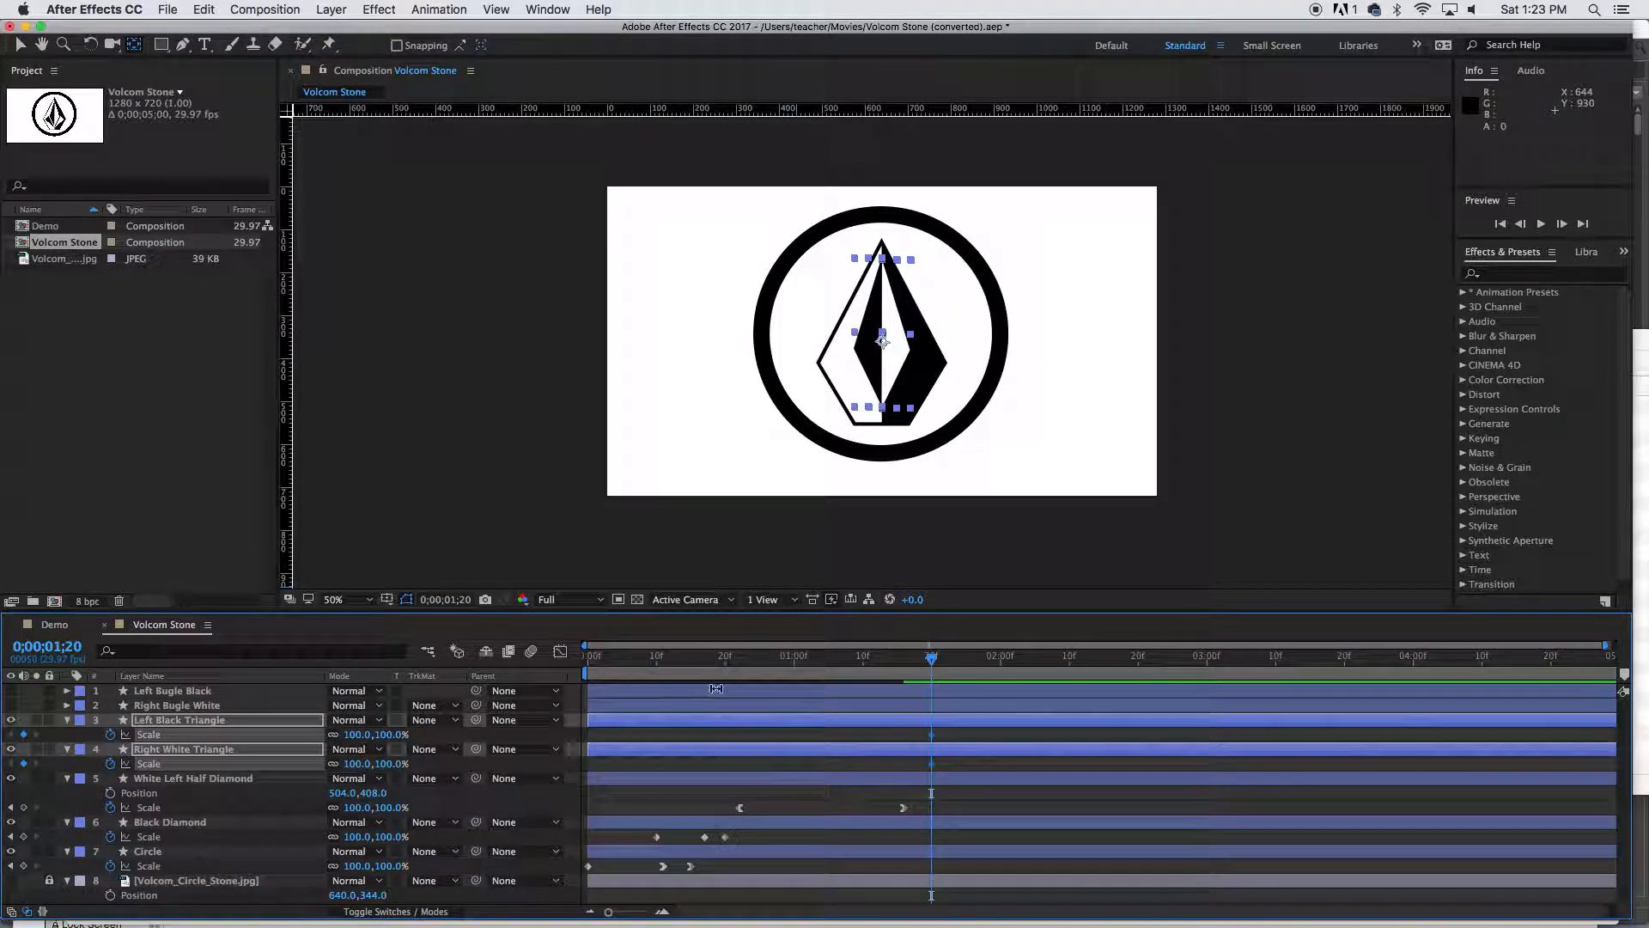
left_click_drag(934, 660, 1024, 664)
key("alt+shift+s")
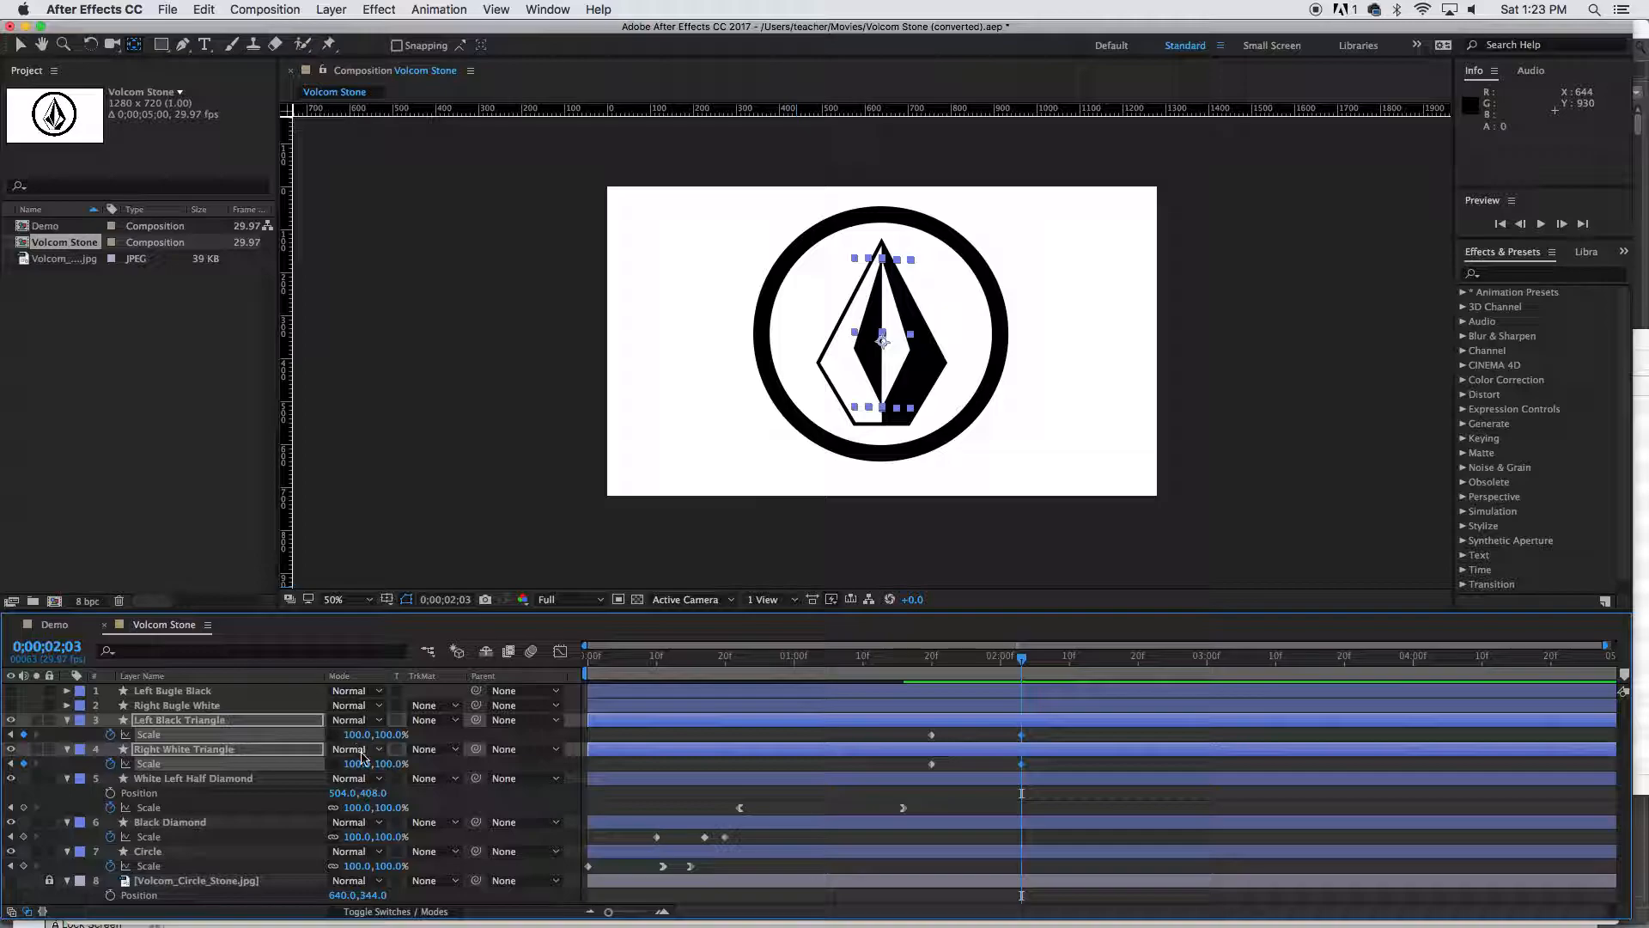
Set both triangles' horizontal Scale to 0% at 0;00;01;20, keeping the vertical at 100%, and preview the animation
left_click_drag(1022, 660, 932, 659)
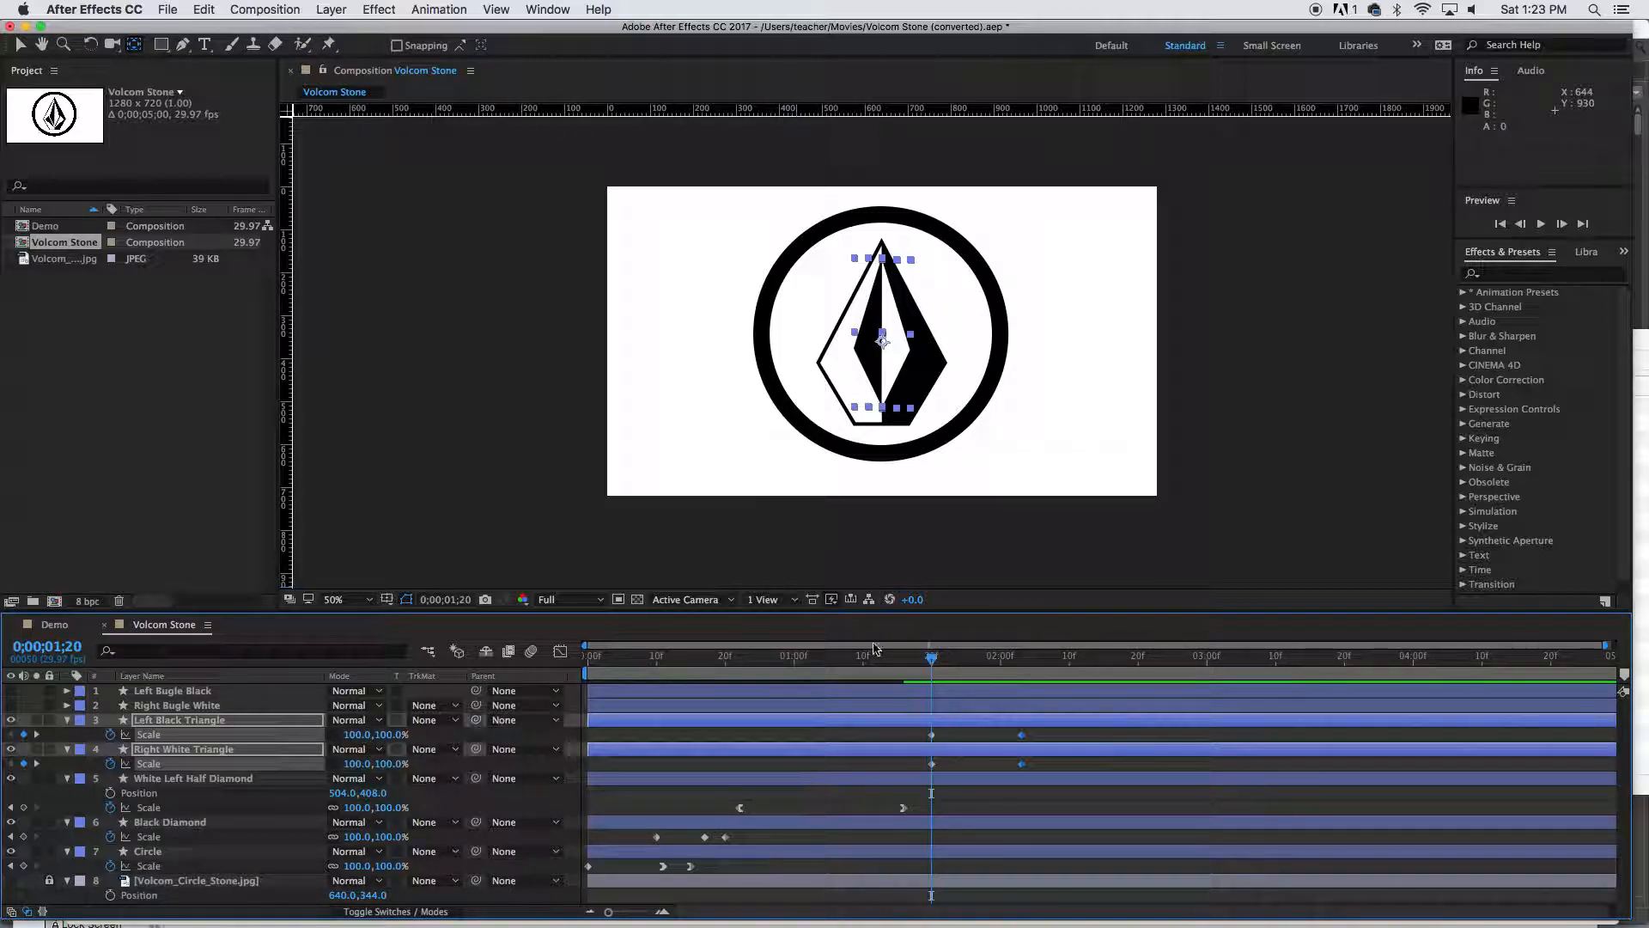
left_click(356, 735)
type("0")
key("Return")
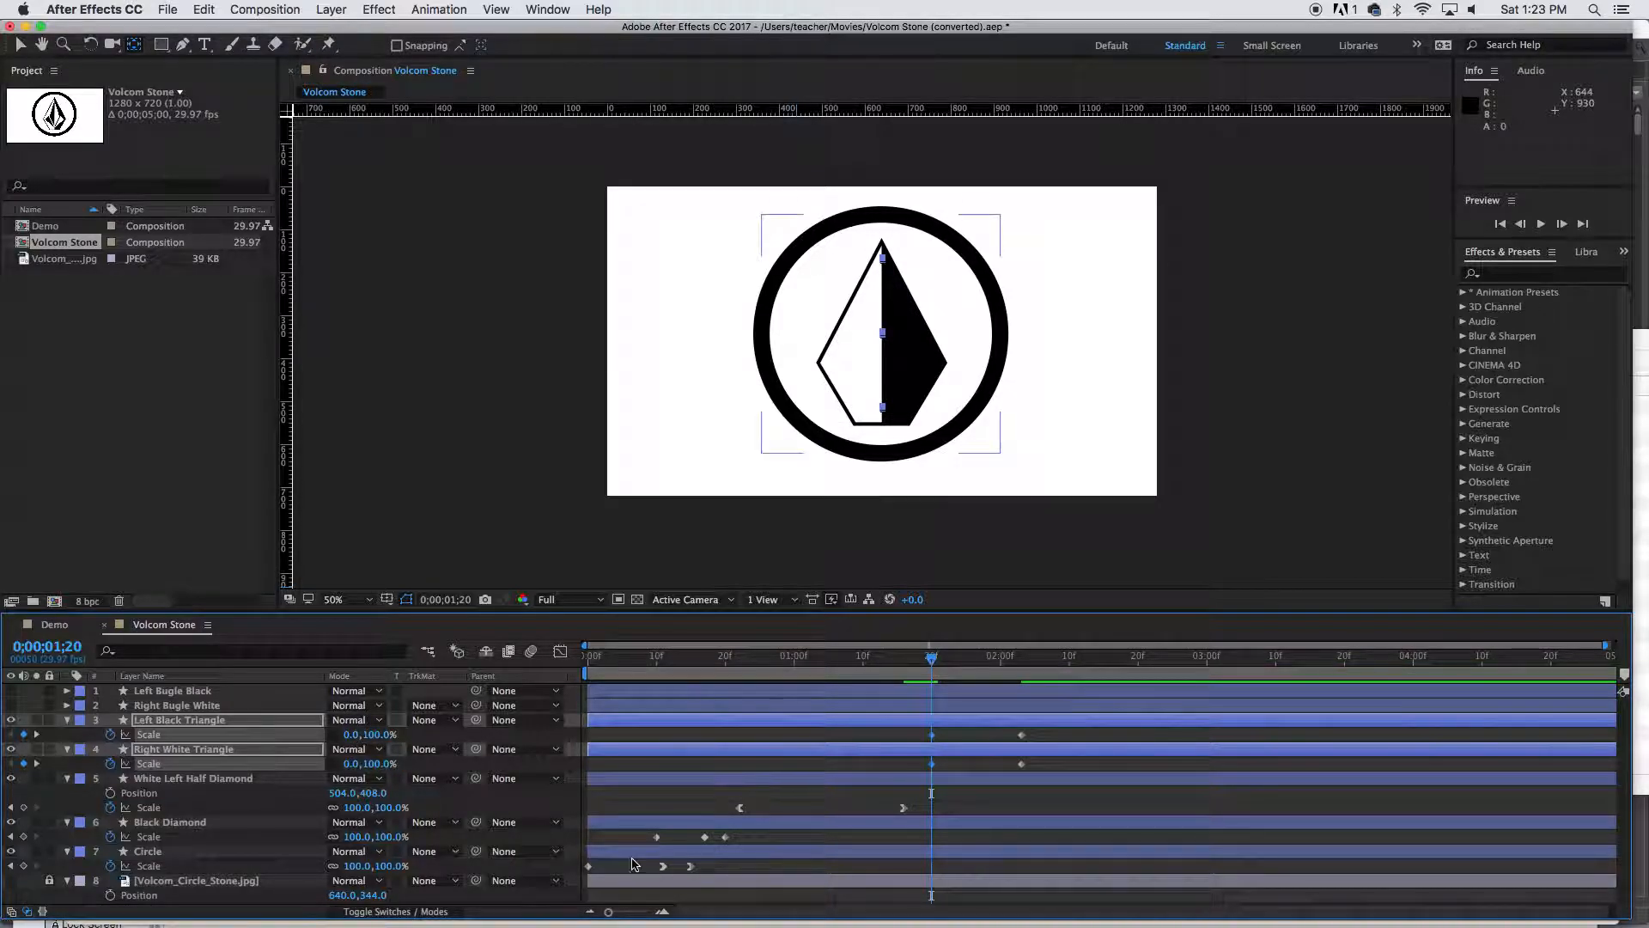
left_click_drag(934, 664, 611, 690)
key("space")
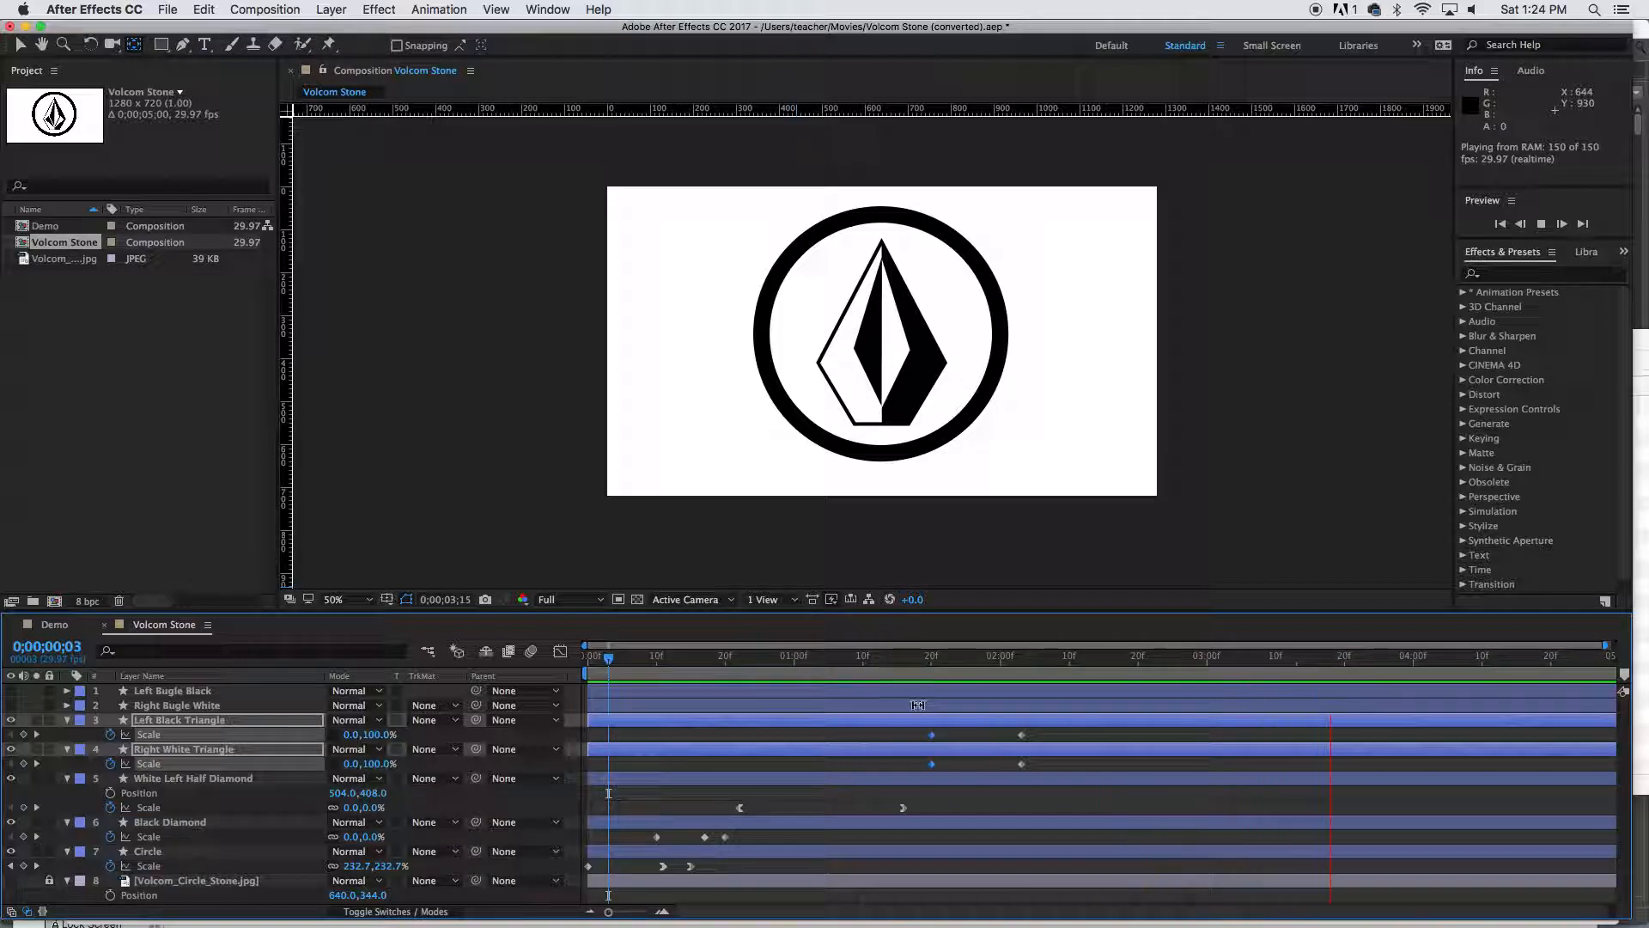
left_click_drag(1099, 670, 1035, 679)
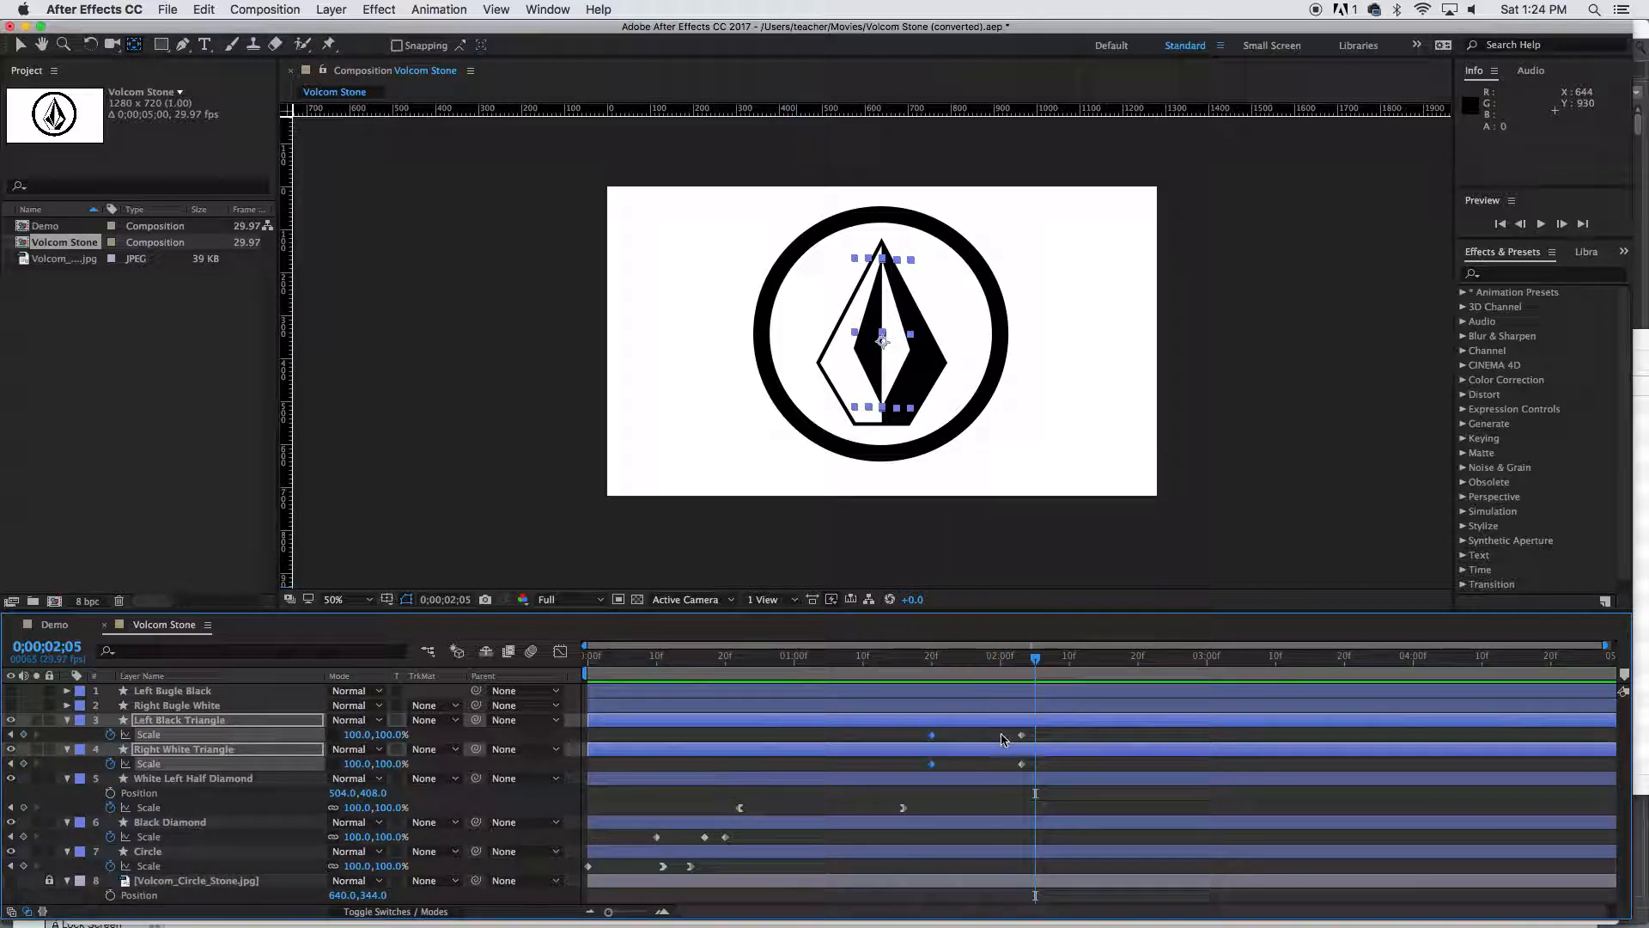
Apply Easy Ease Out to both triangles' first Scale keyframes and Easy Ease In to their last ones, and move to 0;00;02;07
right_click(932, 735)
mouse_move(1005, 907)
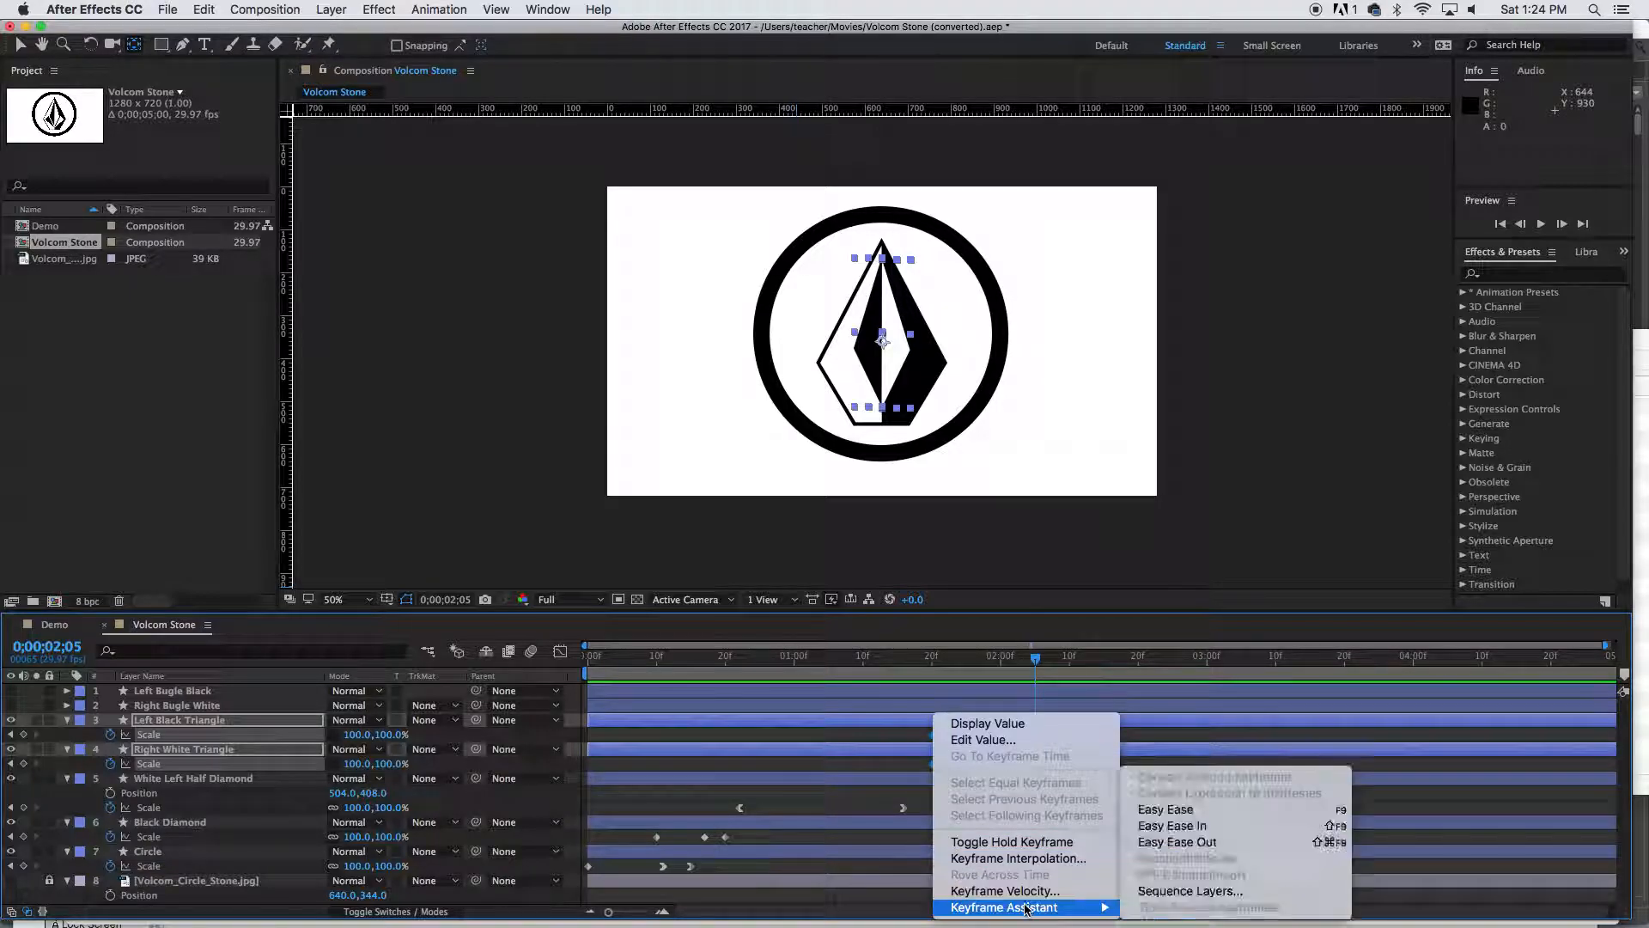
left_click(1159, 844)
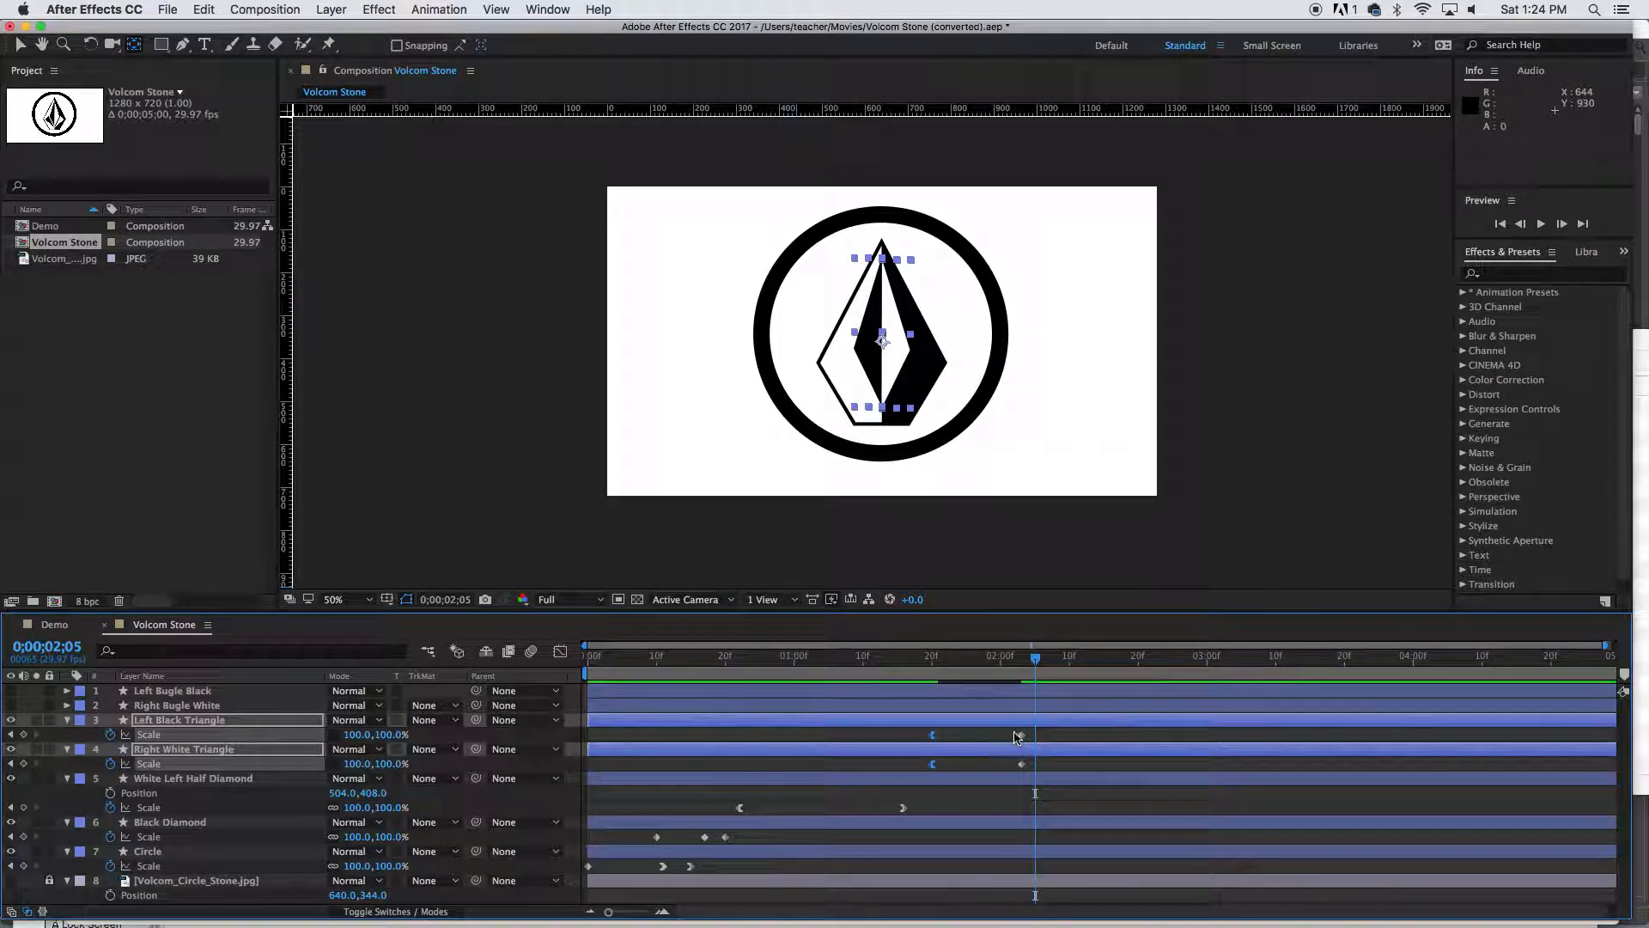
right_click(1021, 763)
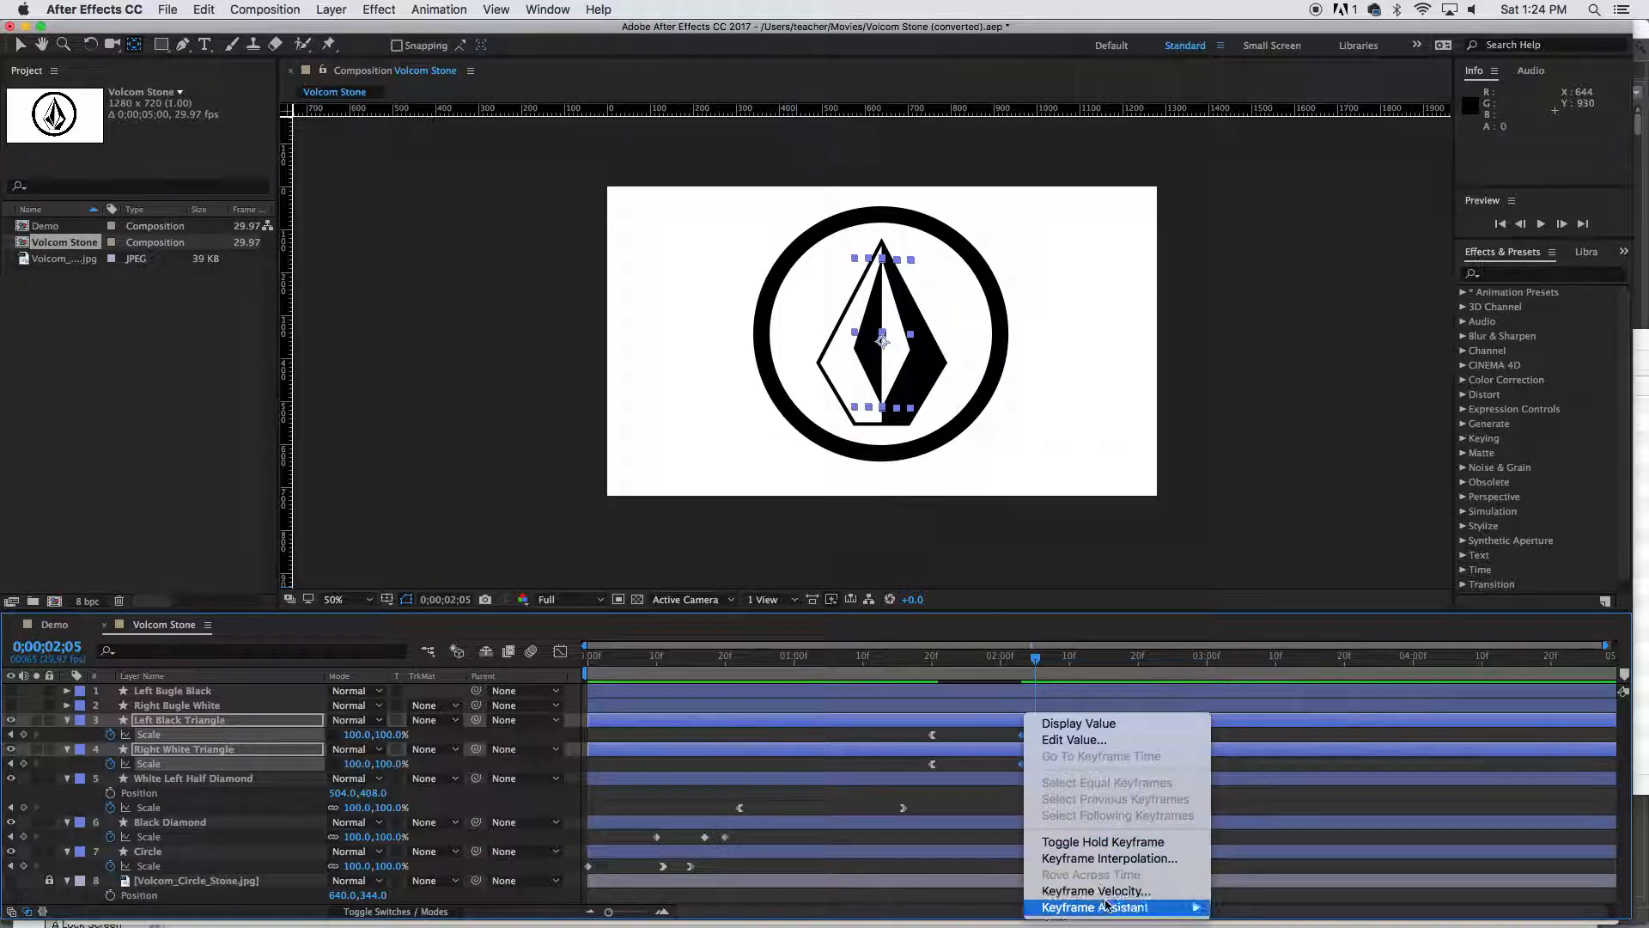
mouse_move(1109, 908)
left_click(1250, 844)
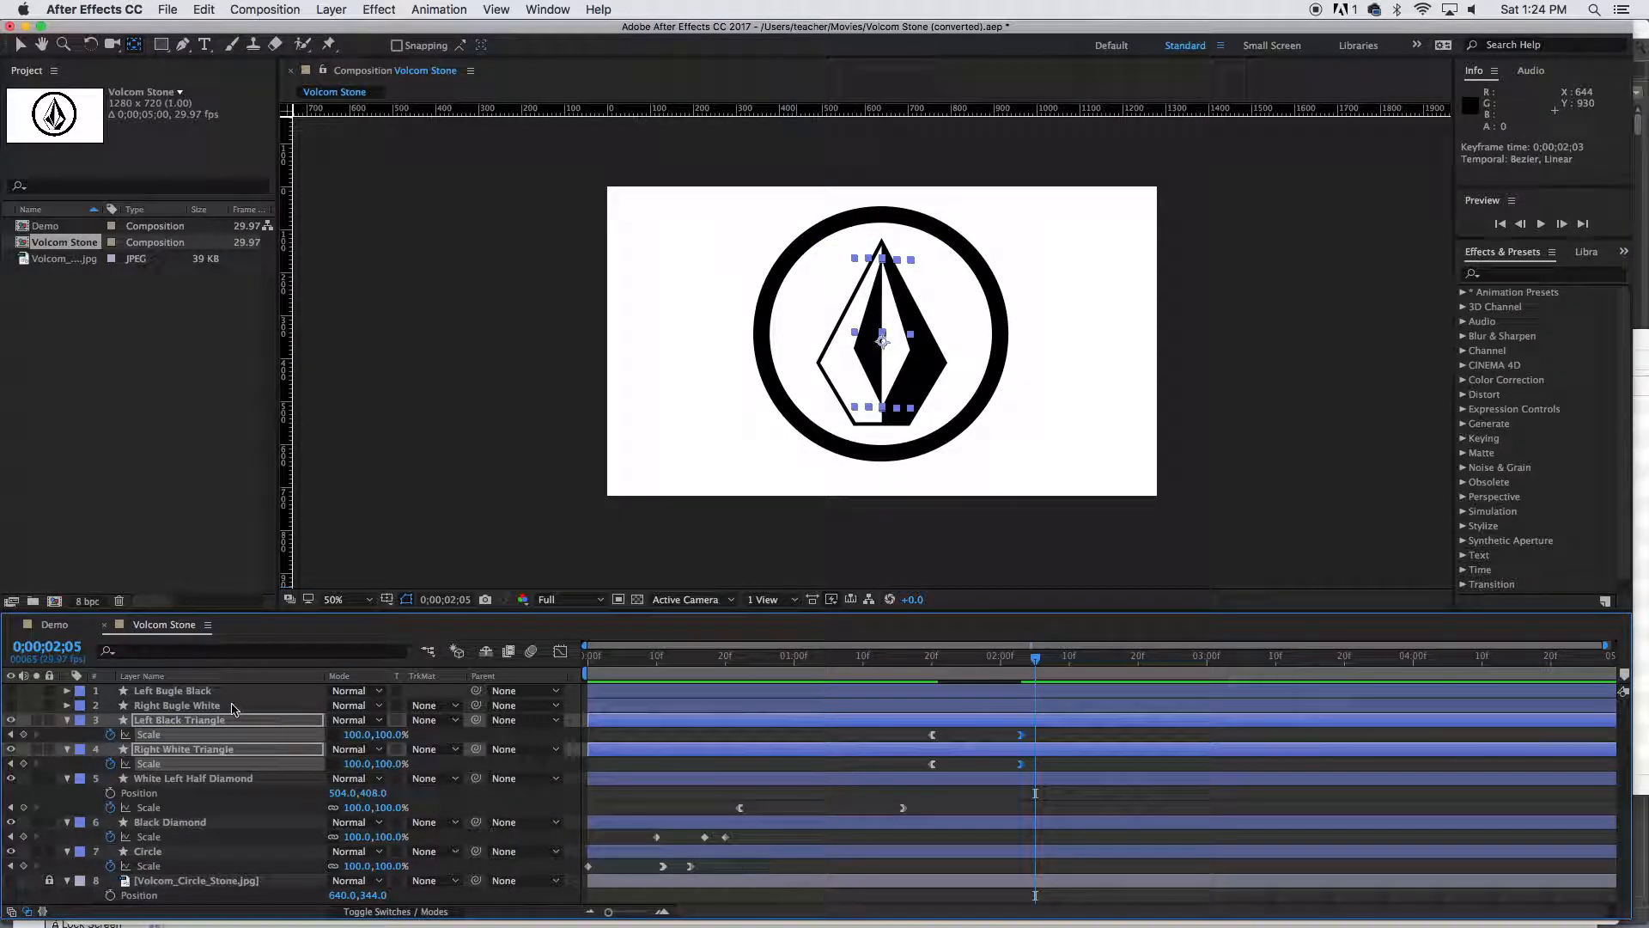
left_click(1048, 668)
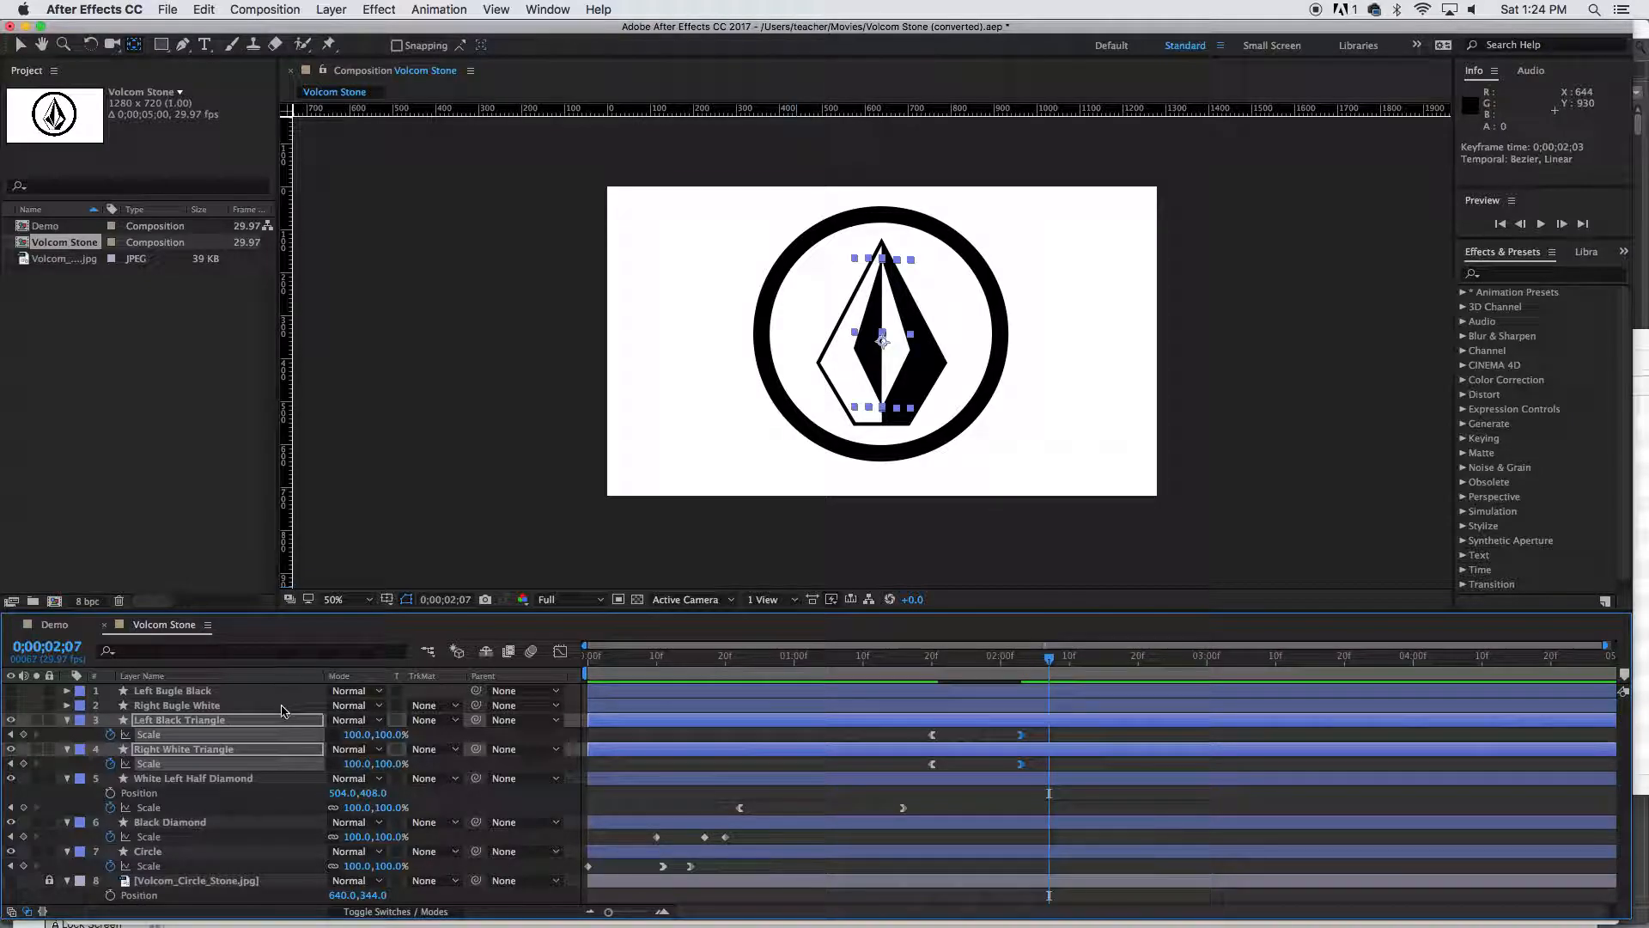
Make the Right Bugle White layer visible and add Scale keyframes to it at 0;00;02;07 and 0;00;02;21
left_click(291, 710)
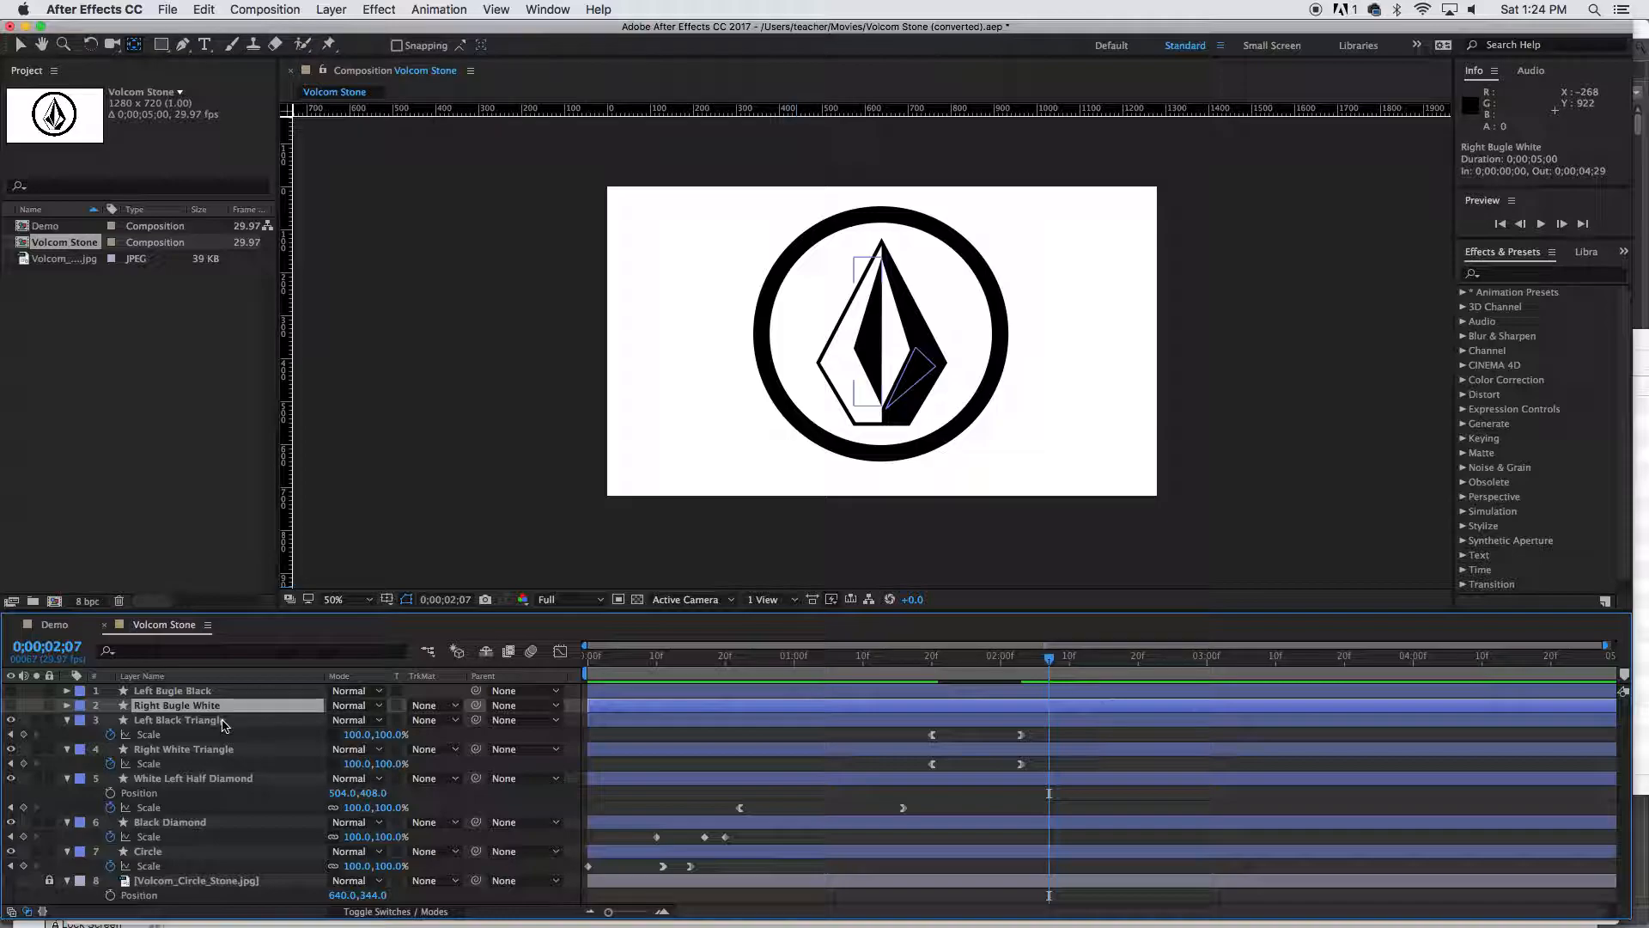
left_click(11, 706)
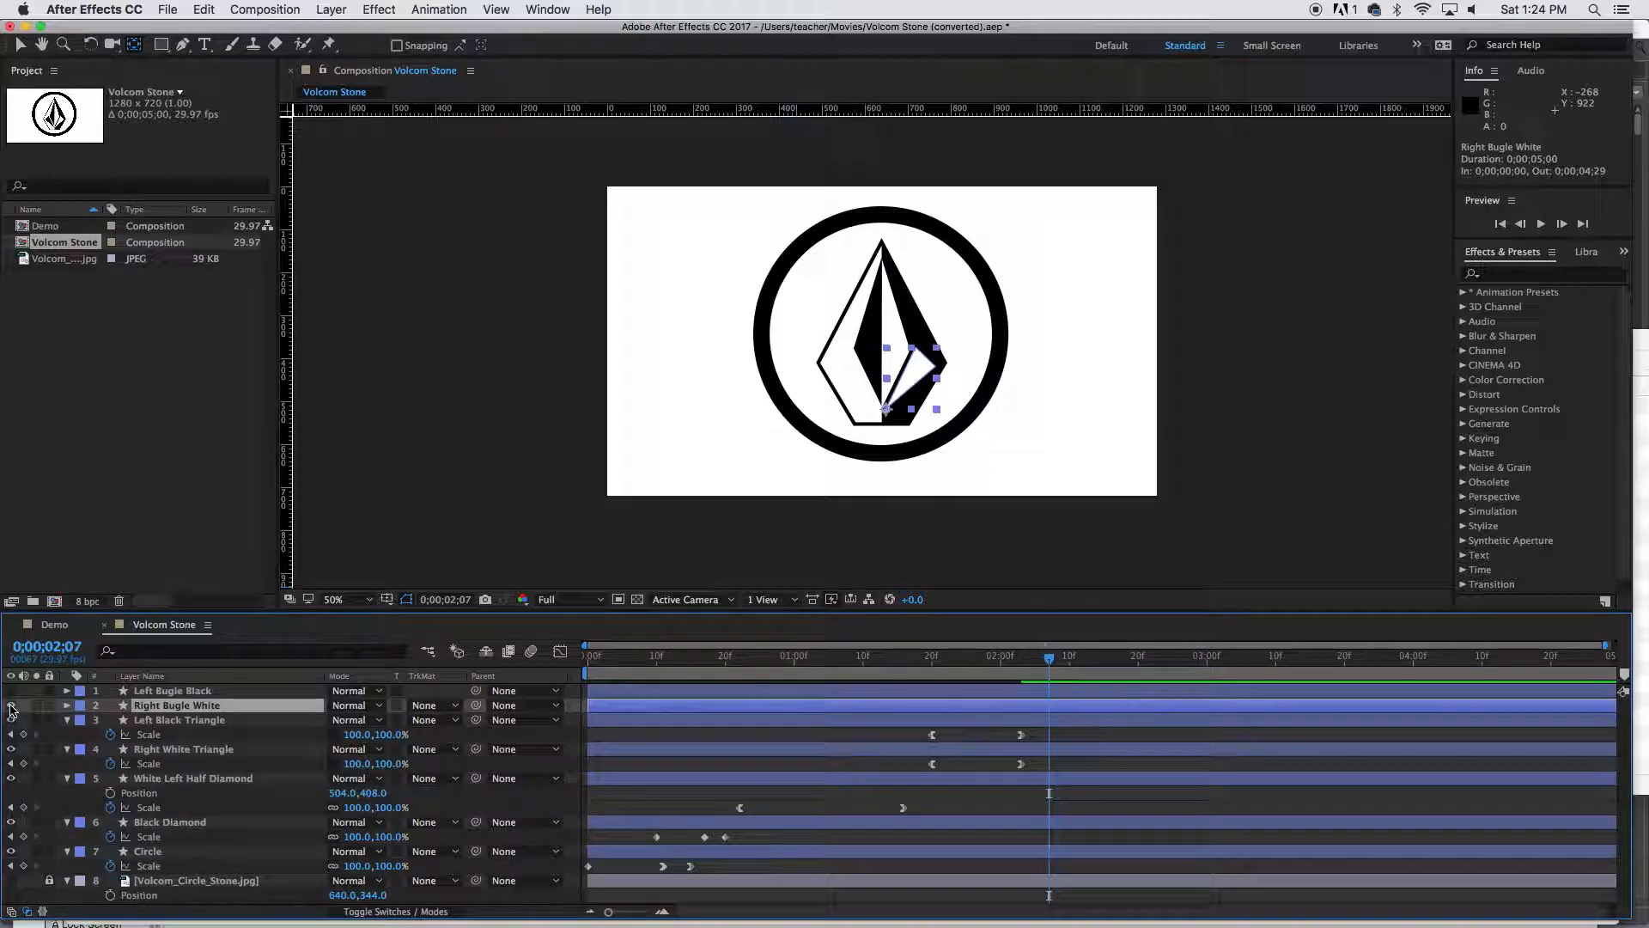
left_click(10, 705)
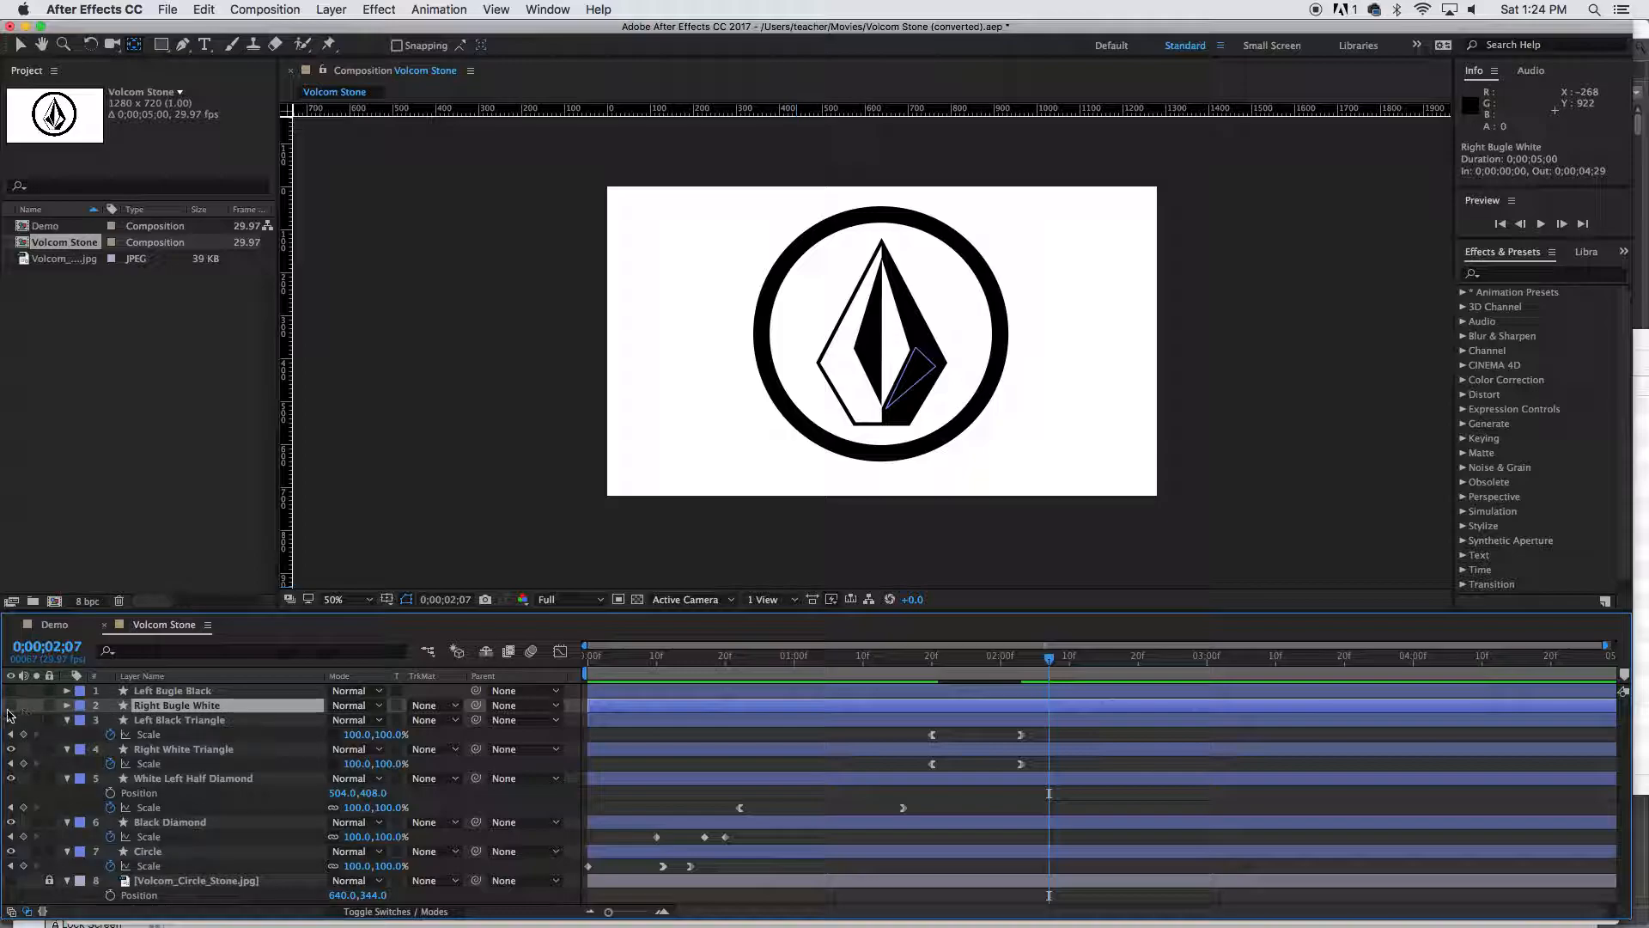
left_click(10, 705)
key("alt+shift+s")
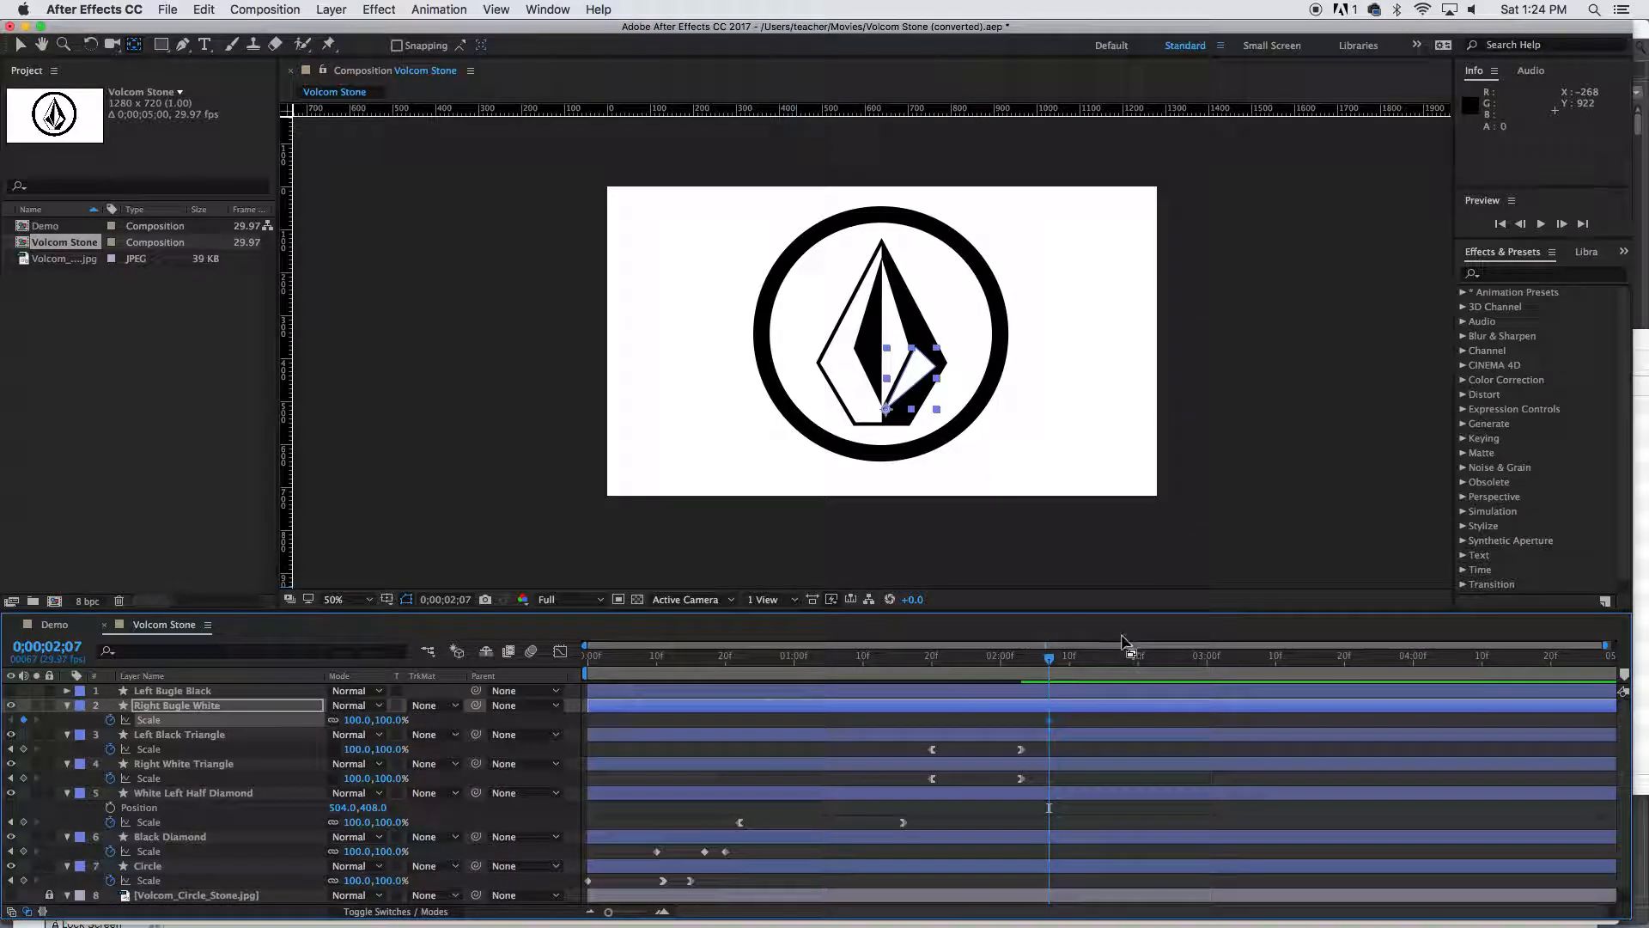
left_click(1145, 657)
key("alt+shift+s")
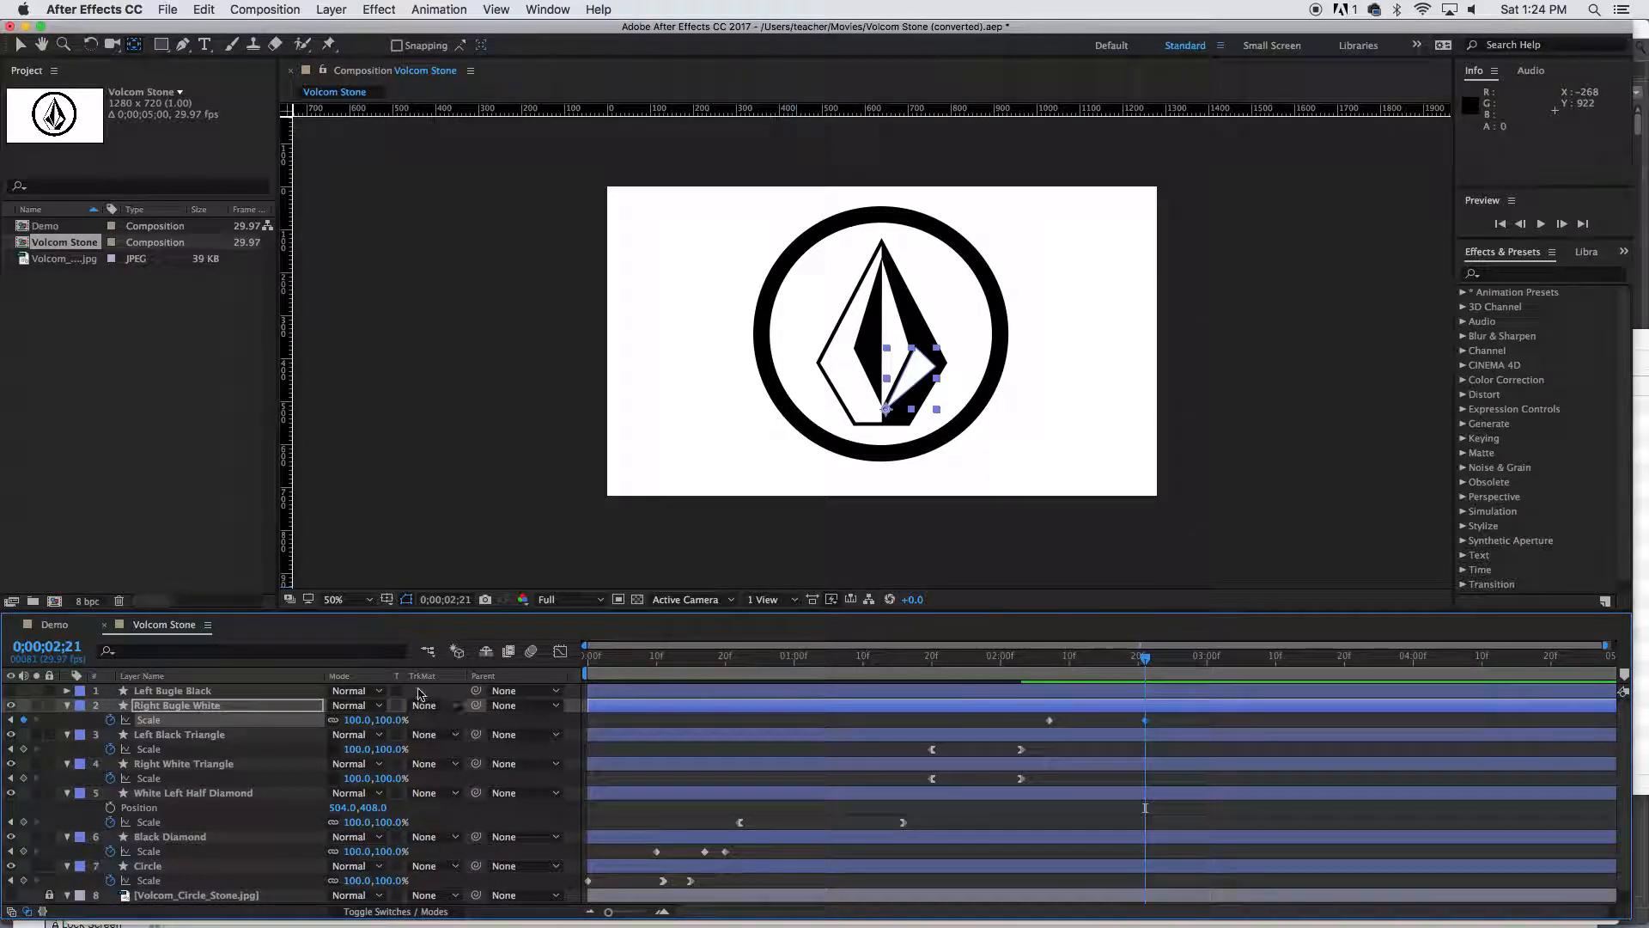
Try setting only Right Bugle White's horizontal Scale to 0% at 0;00;02;07 and scrub through the result
left_click_drag(1145, 658, 1049, 658)
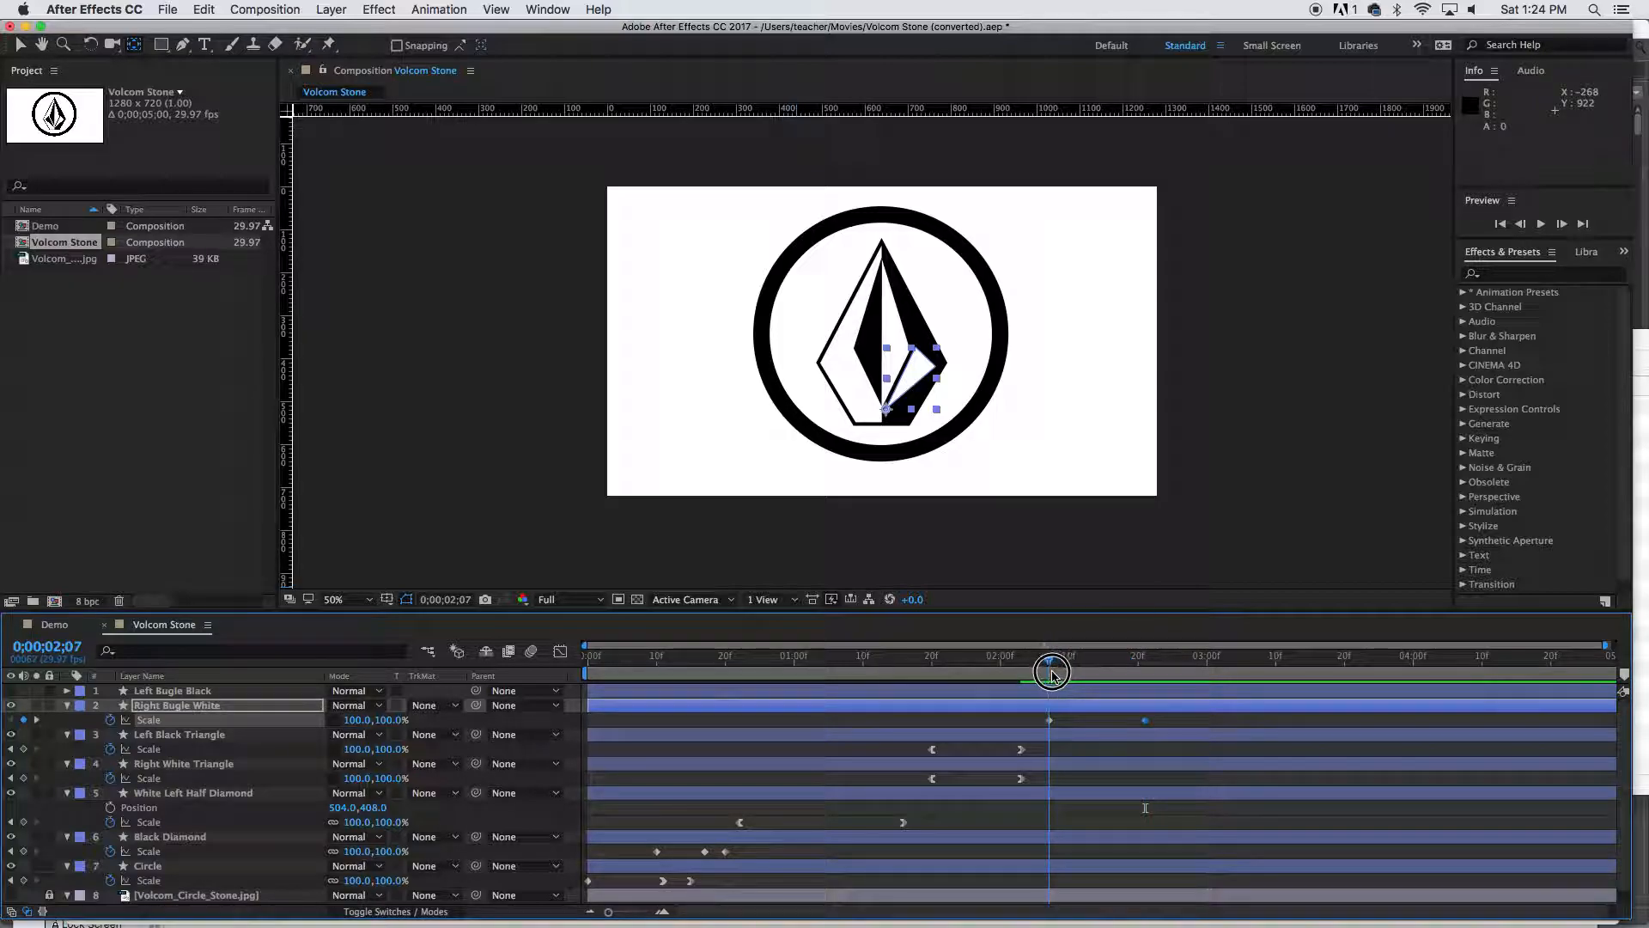
left_click(358, 720)
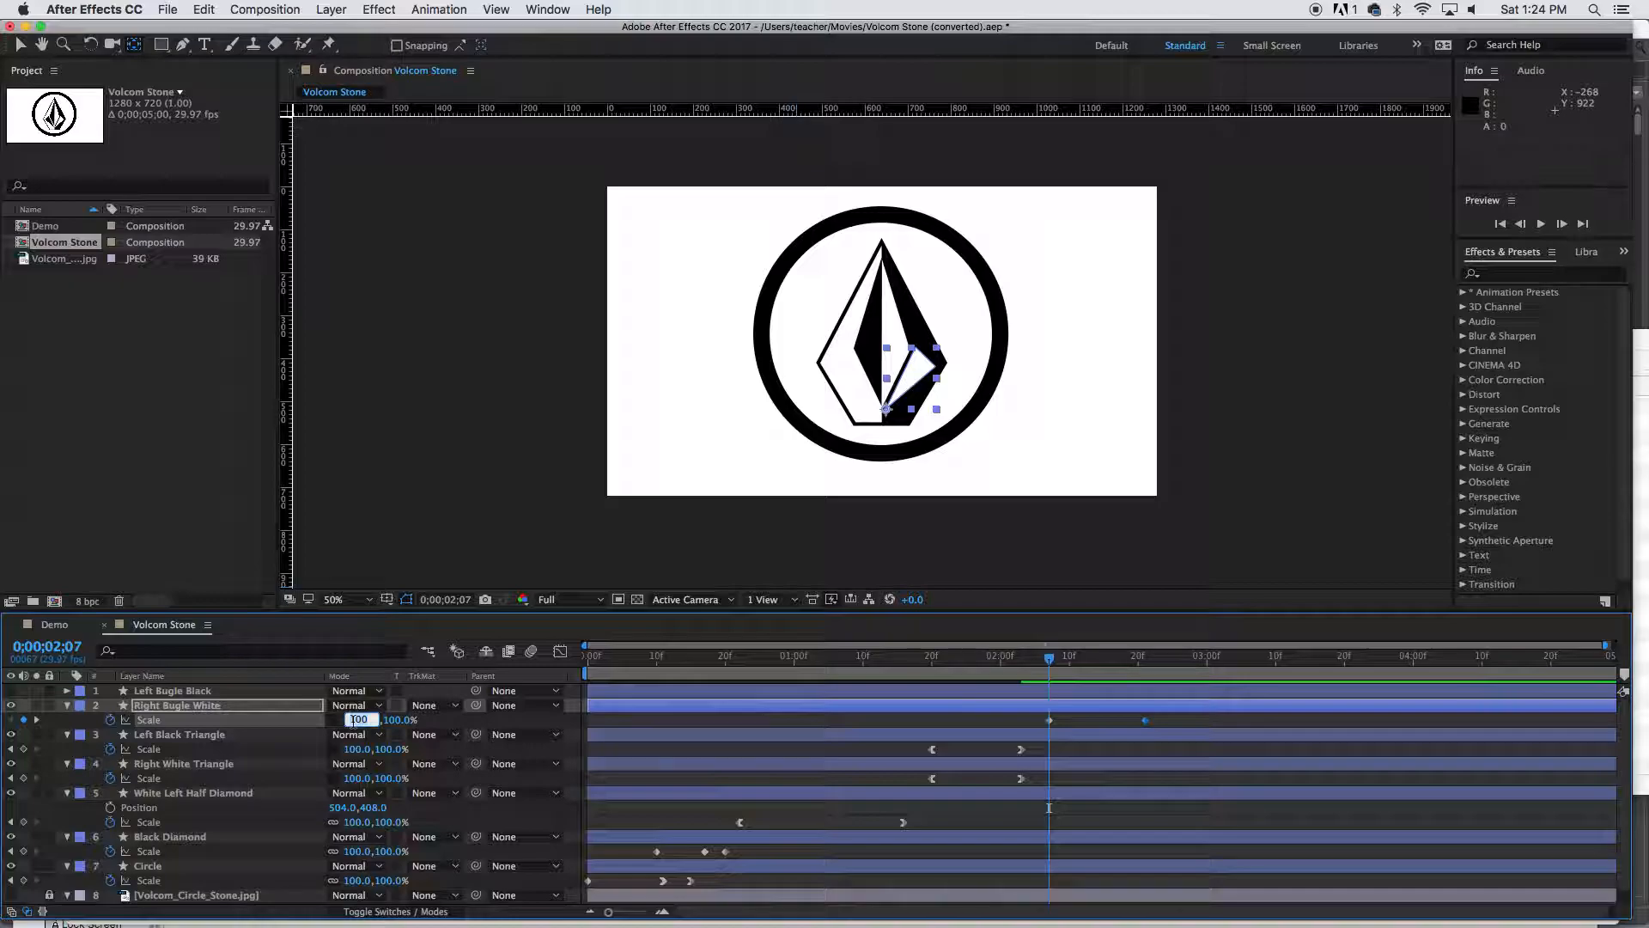
key("Return")
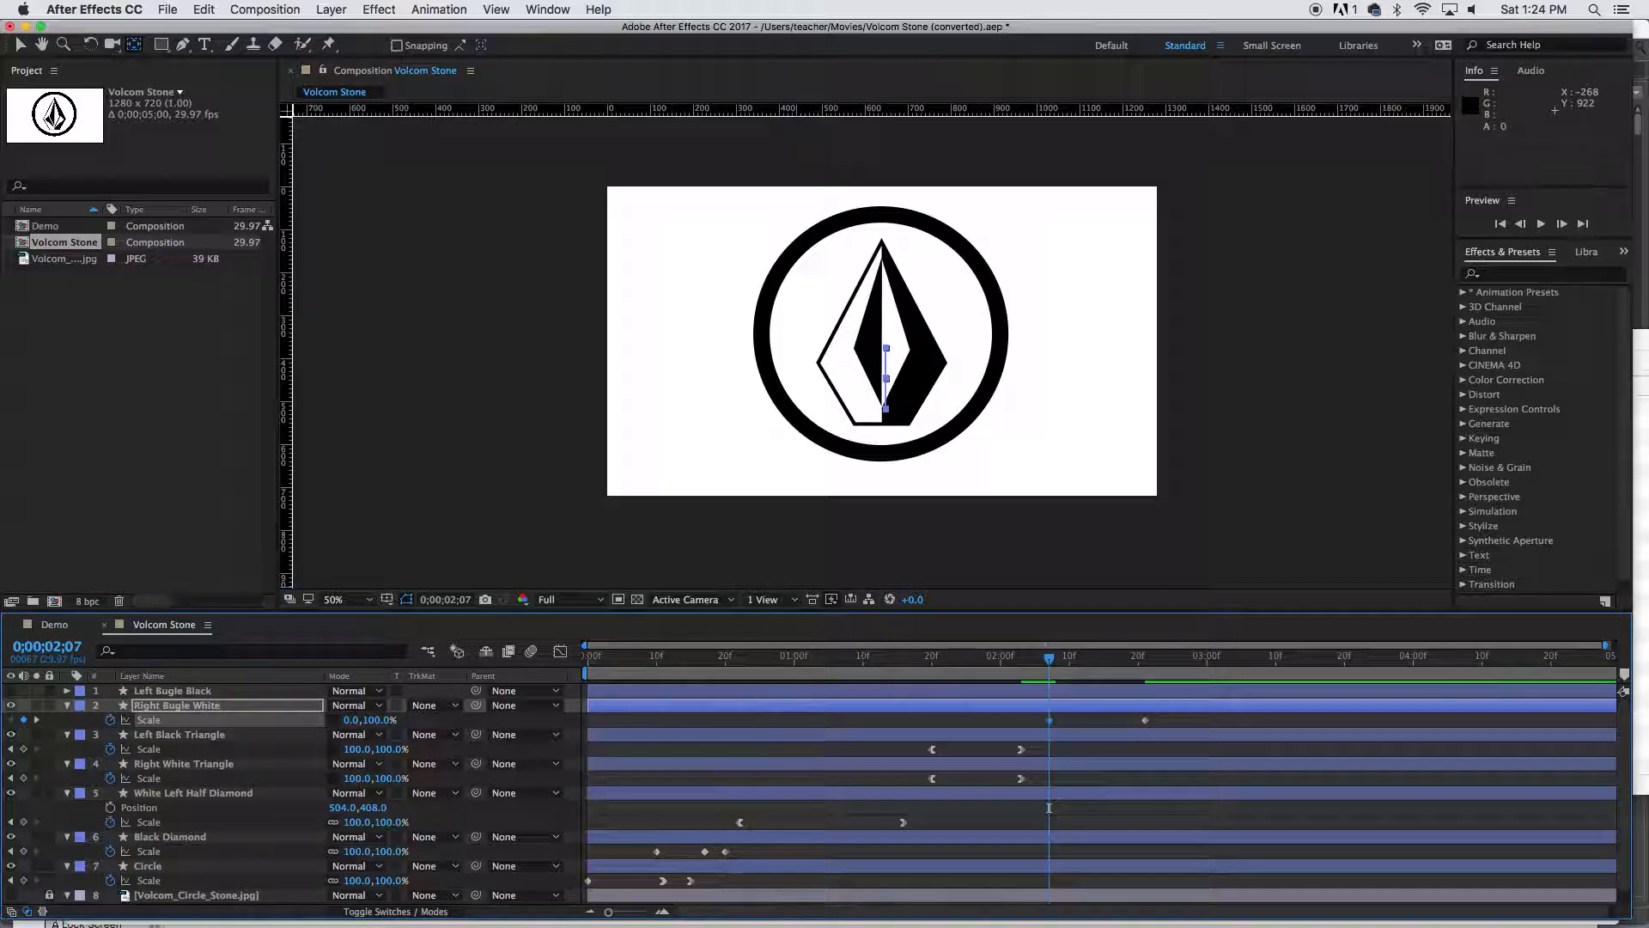
left_click_drag(1050, 658, 1104, 666)
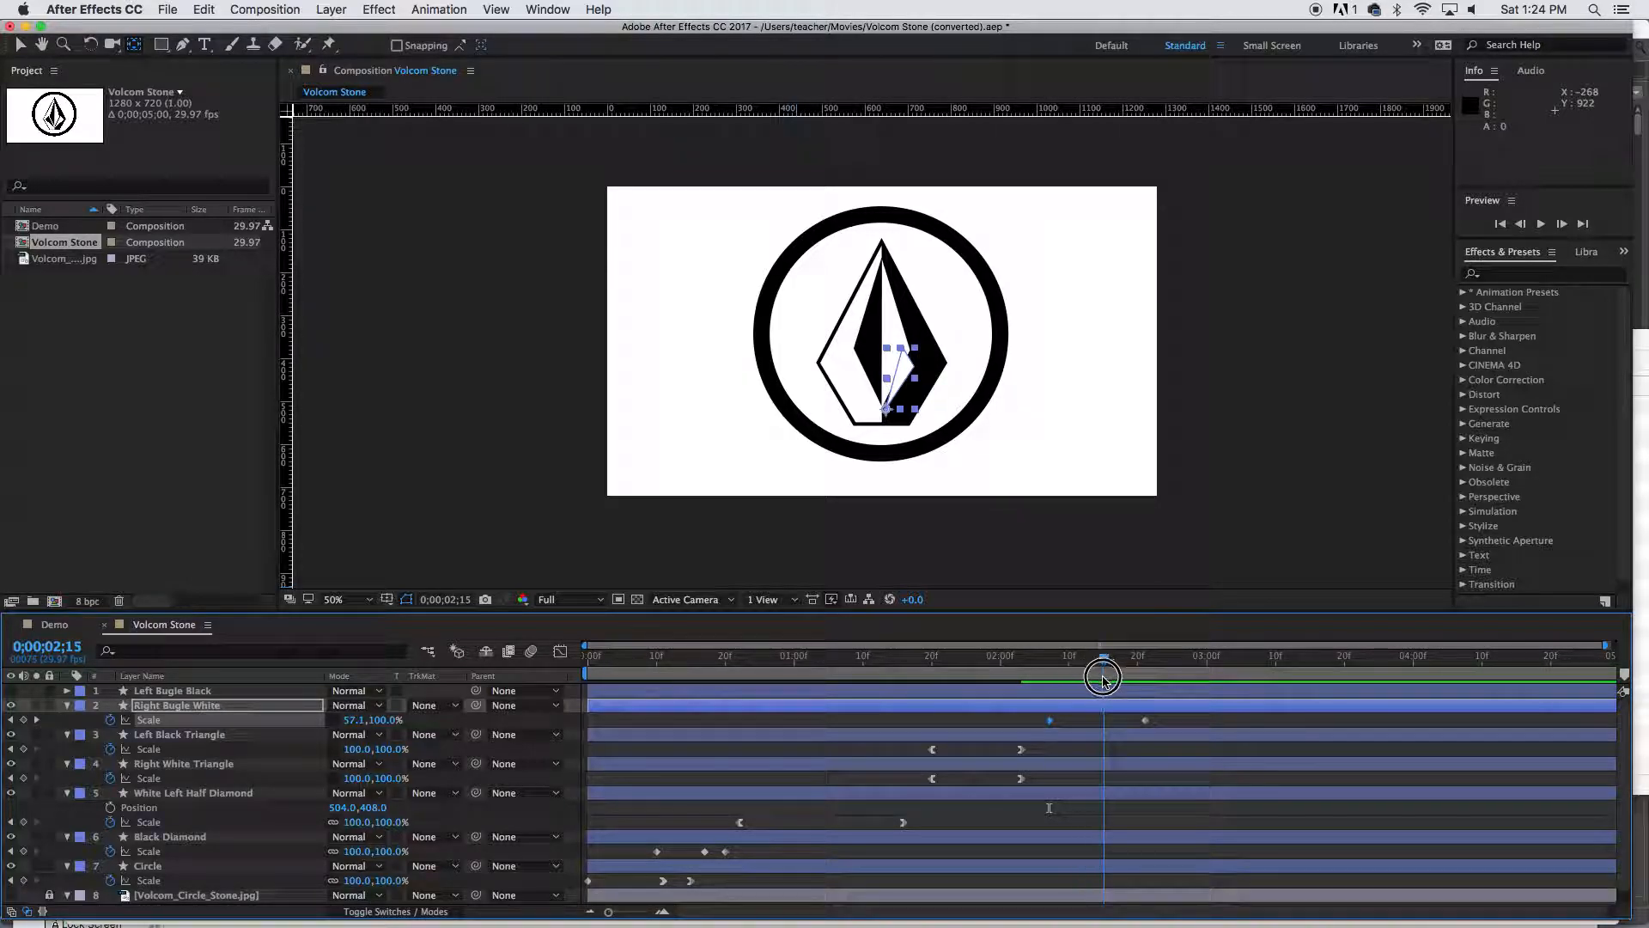
Examine the White Triangle RIGHT layer's Scale keyframes in the Demo composition, and return to the Volcom Stone composition
double_click(52, 228)
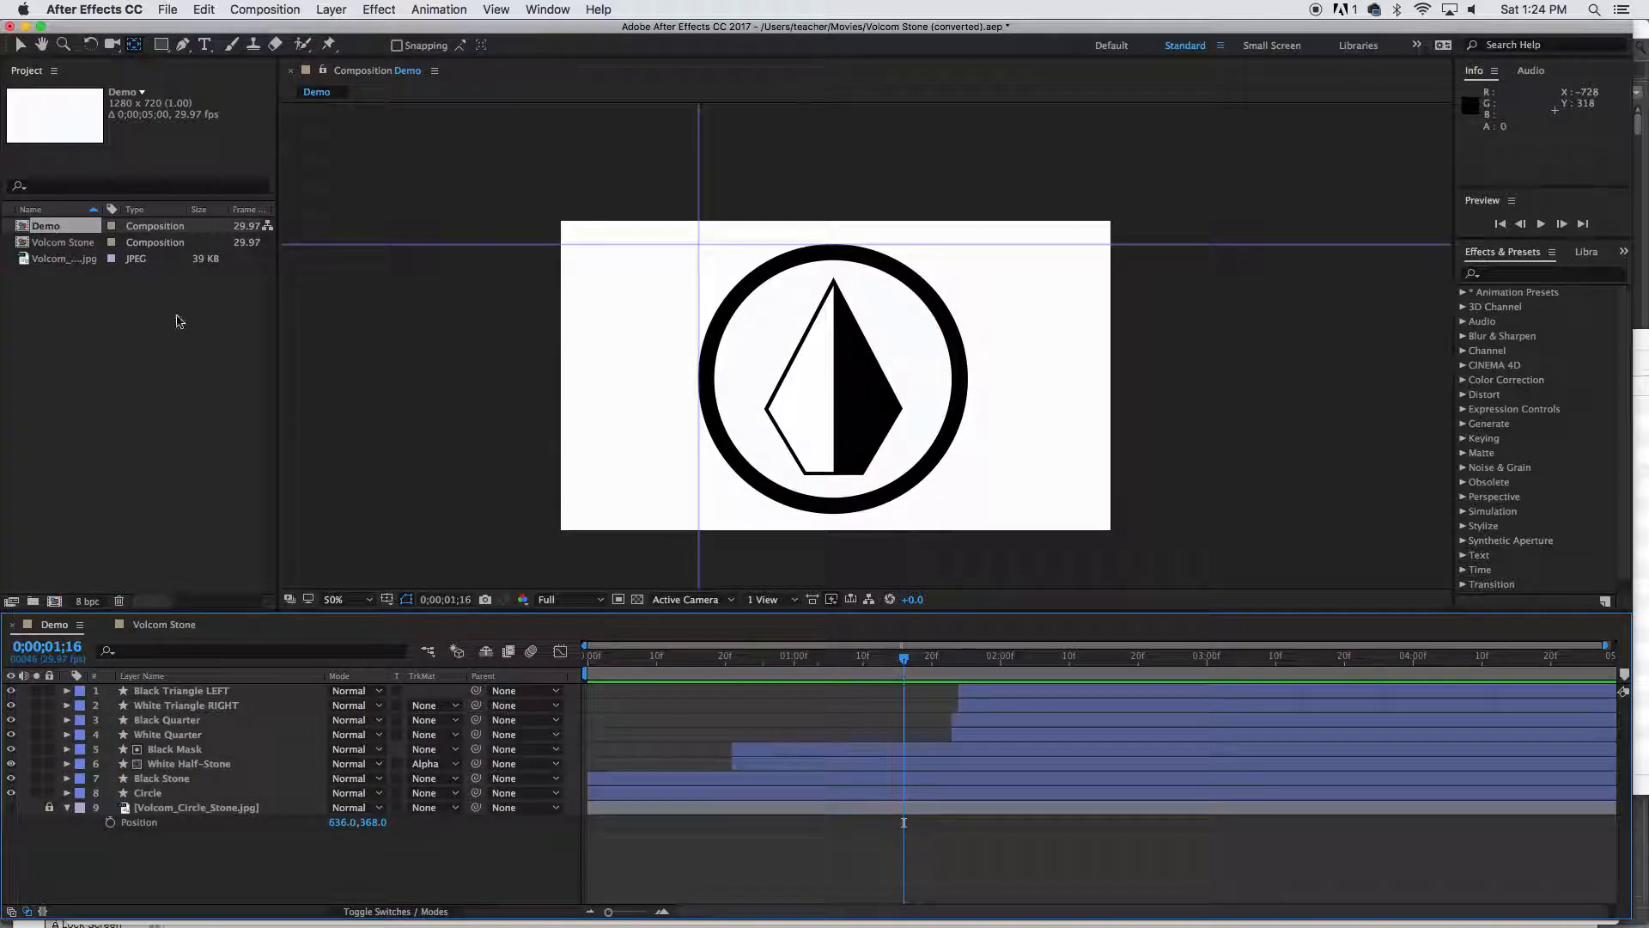
mouse_move(1084, 659)
left_mouse_down()
mouse_move(1213, 662)
mouse_move(1079, 663)
mouse_move(1116, 663)
mouse_move(1098, 666)
left_mouse_up()
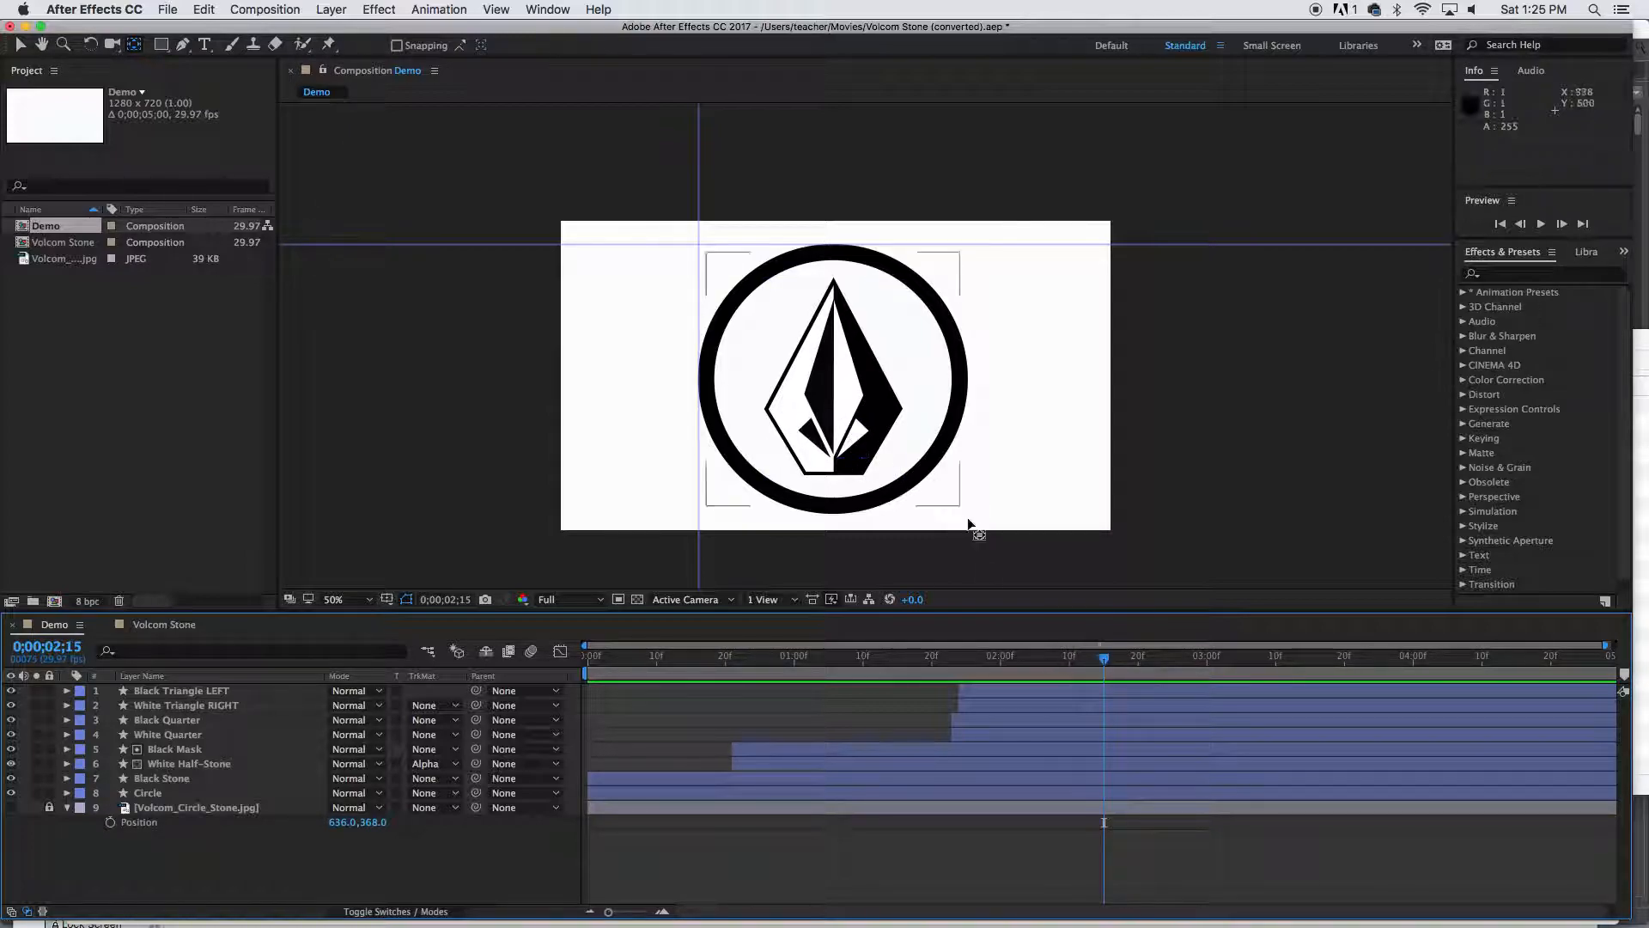
left_click(165, 708)
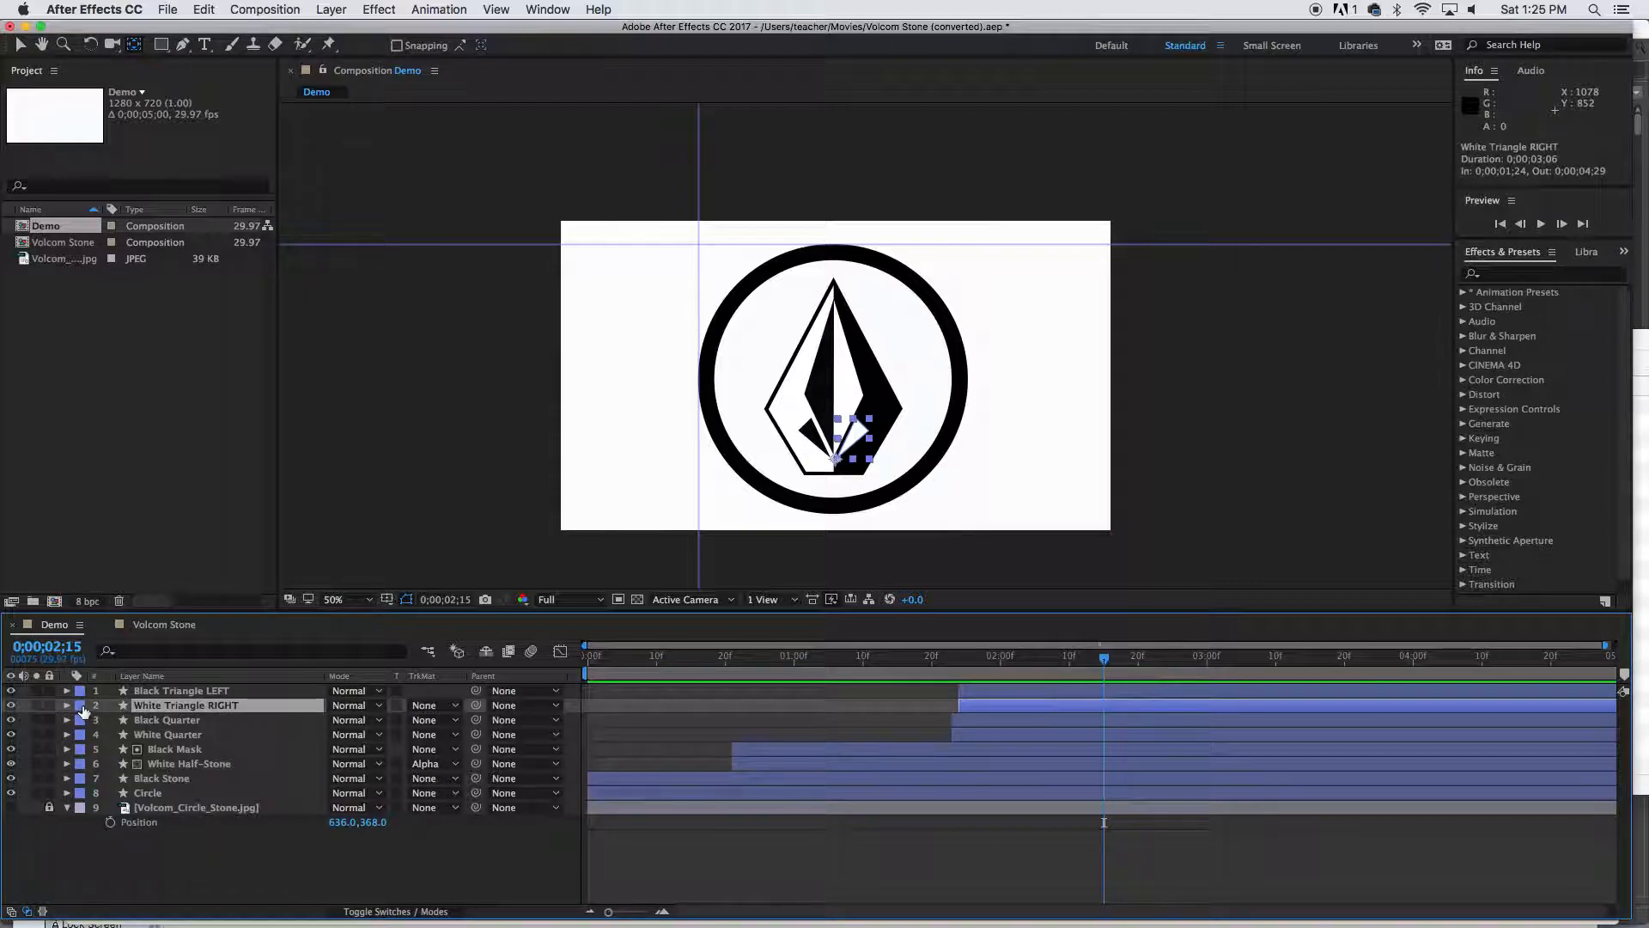
key("s")
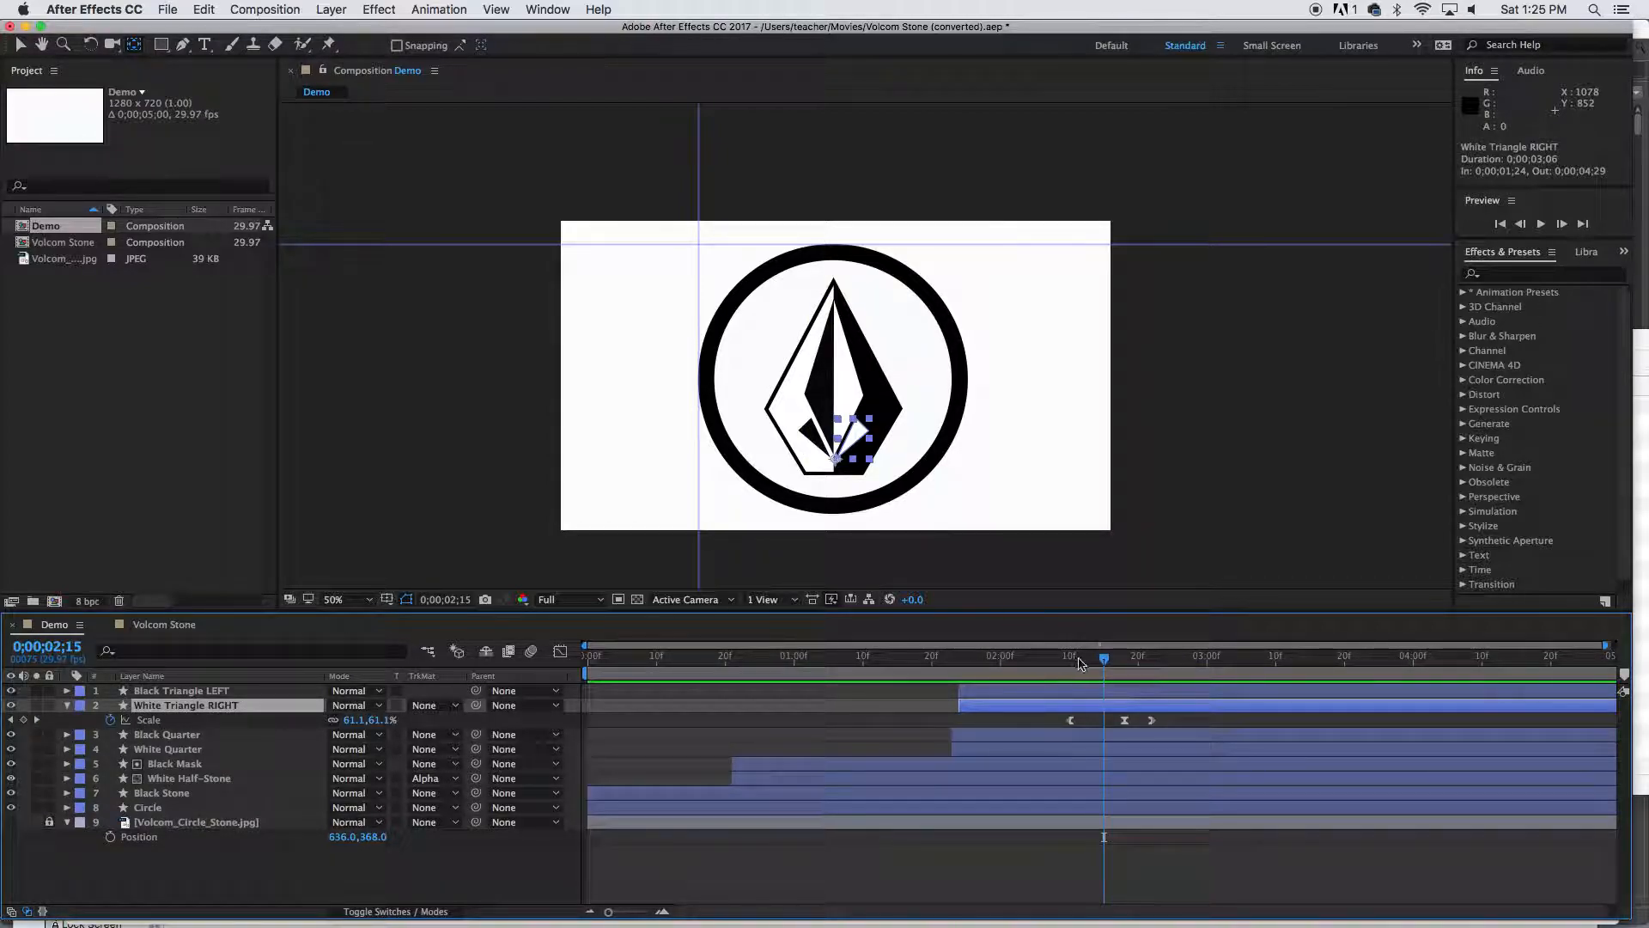
mouse_move(1104, 658)
left_mouse_down()
mouse_move(1079, 665)
mouse_move(1104, 666)
left_mouse_up()
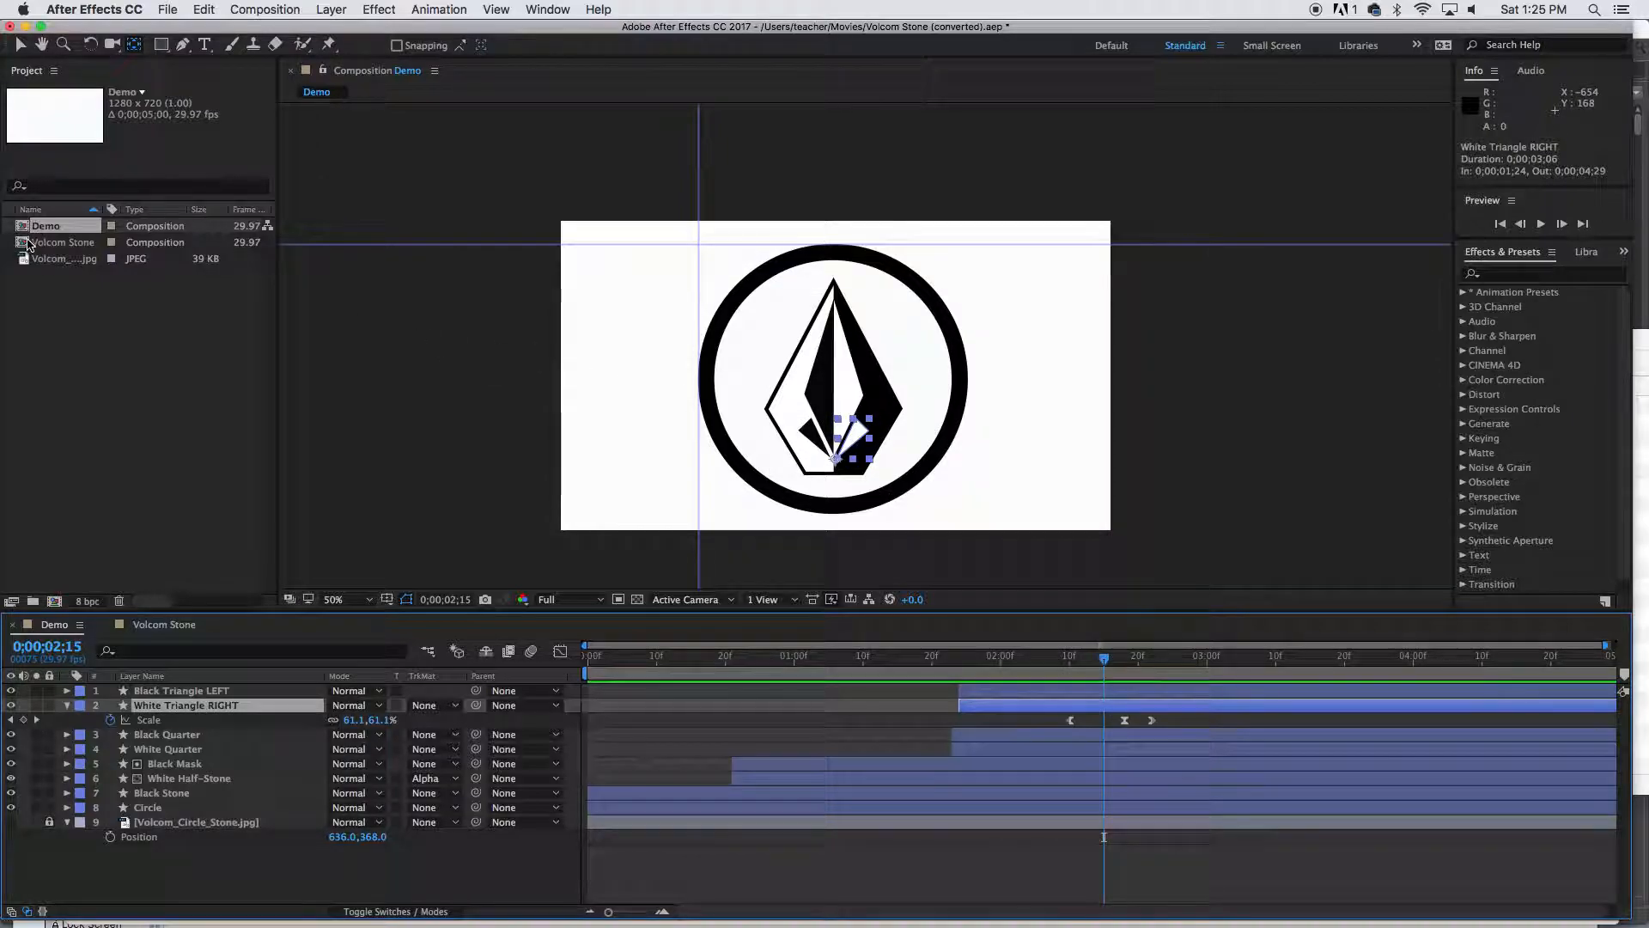
double_click(62, 242)
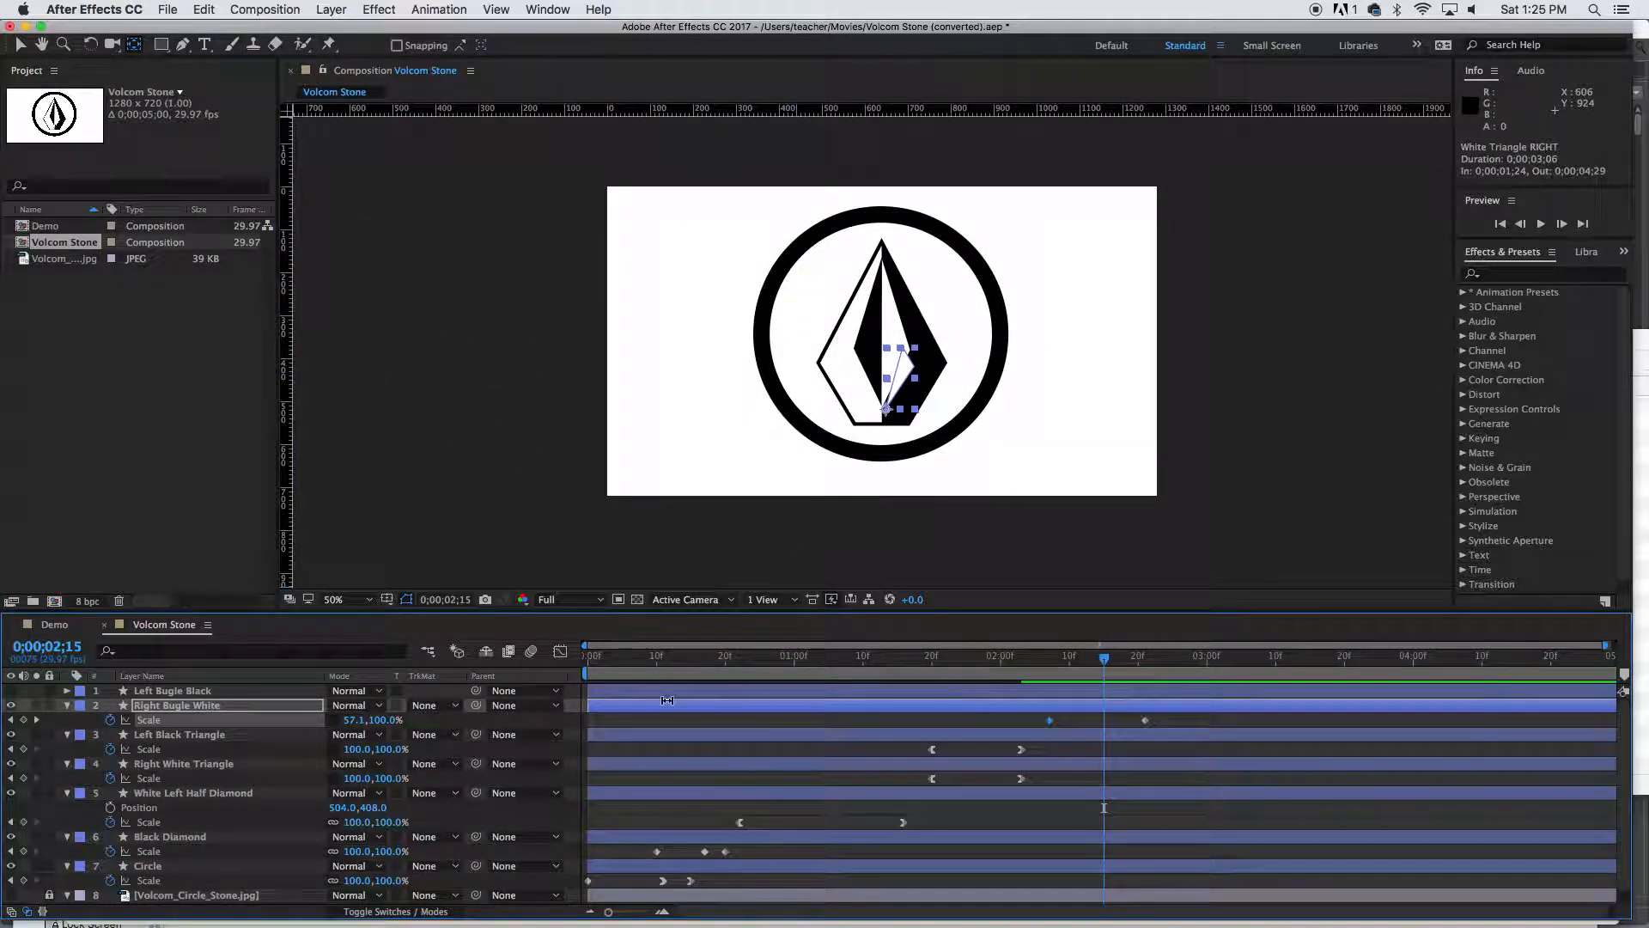
Undo the horizontal-only Scale change and set Right Bugle White's Scale to 0% in both dimensions at 0;00;02;07
key("super+z")
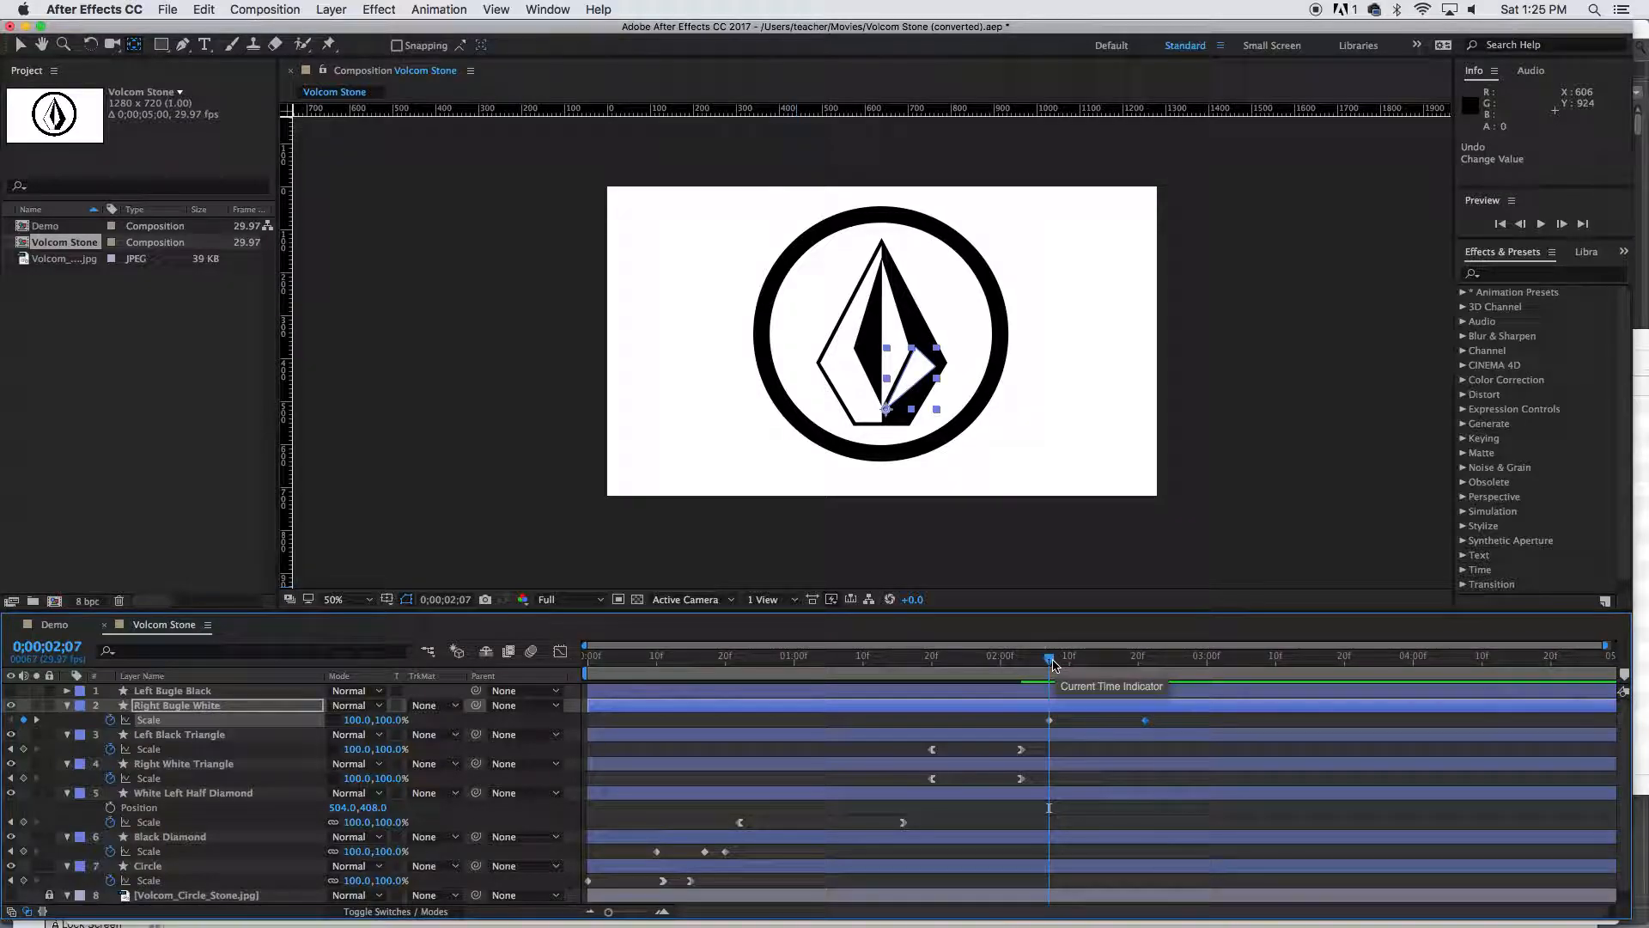
left_click(340, 720)
left_click(360, 721)
type("0")
key("Return")
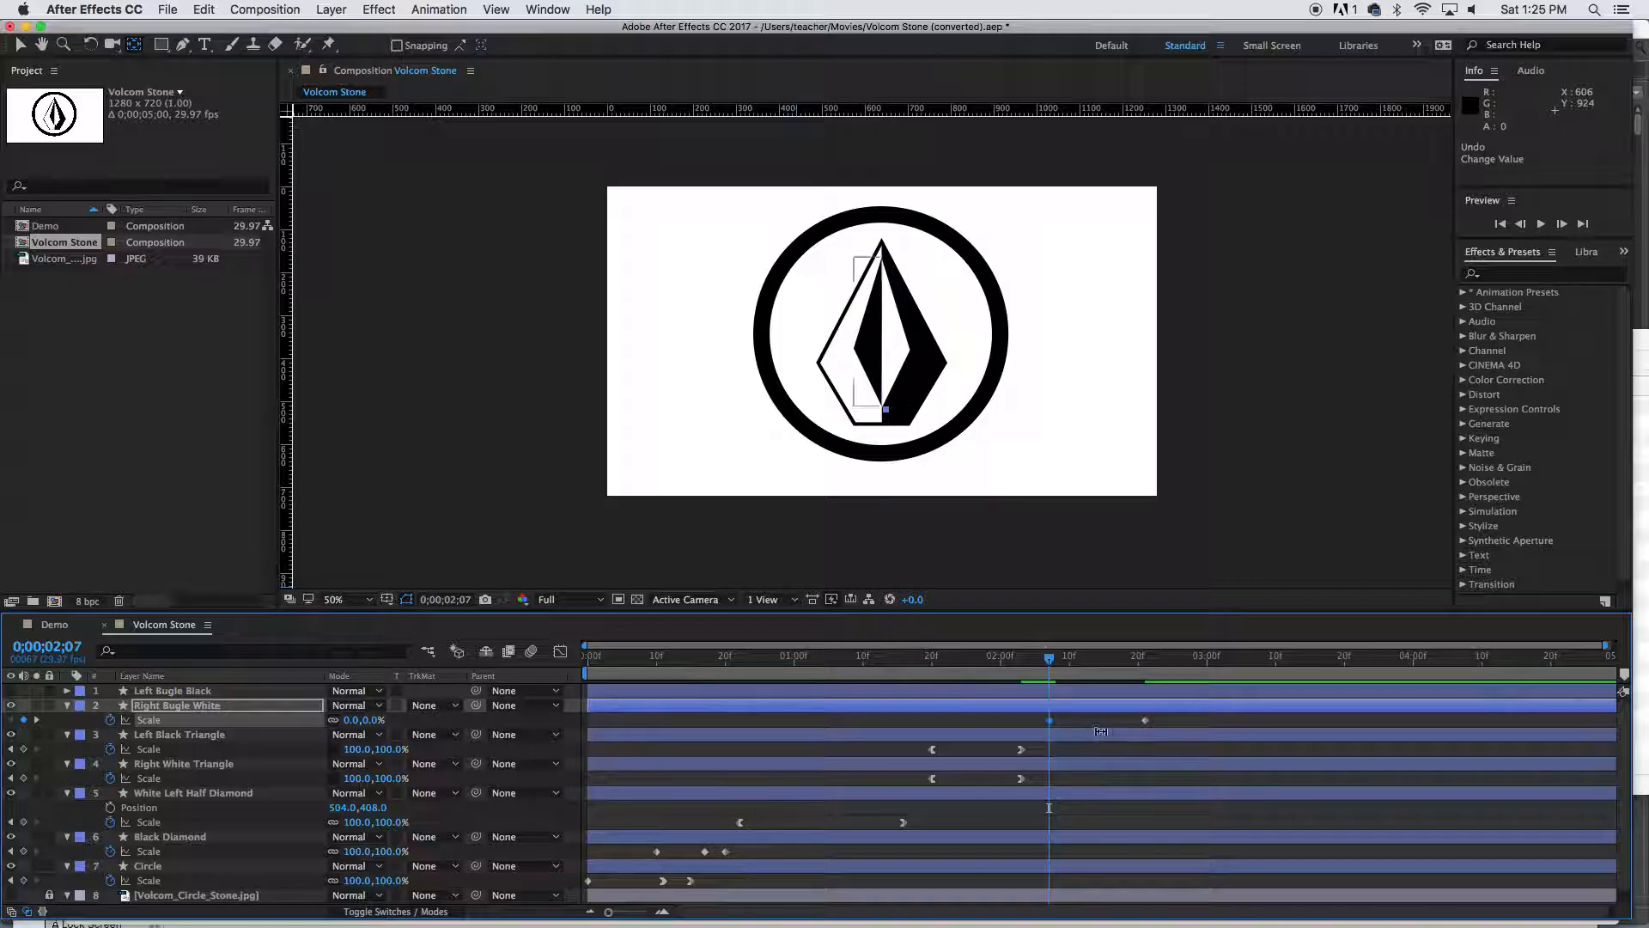
Add Scale keyframes to the Left Bugle Black layer at 0;00;02;12 and 0;00;02;26
left_click(1059, 659)
mouse_move(1061, 664)
left_mouse_down()
mouse_move(1119, 663)
mouse_move(1090, 666)
left_mouse_up()
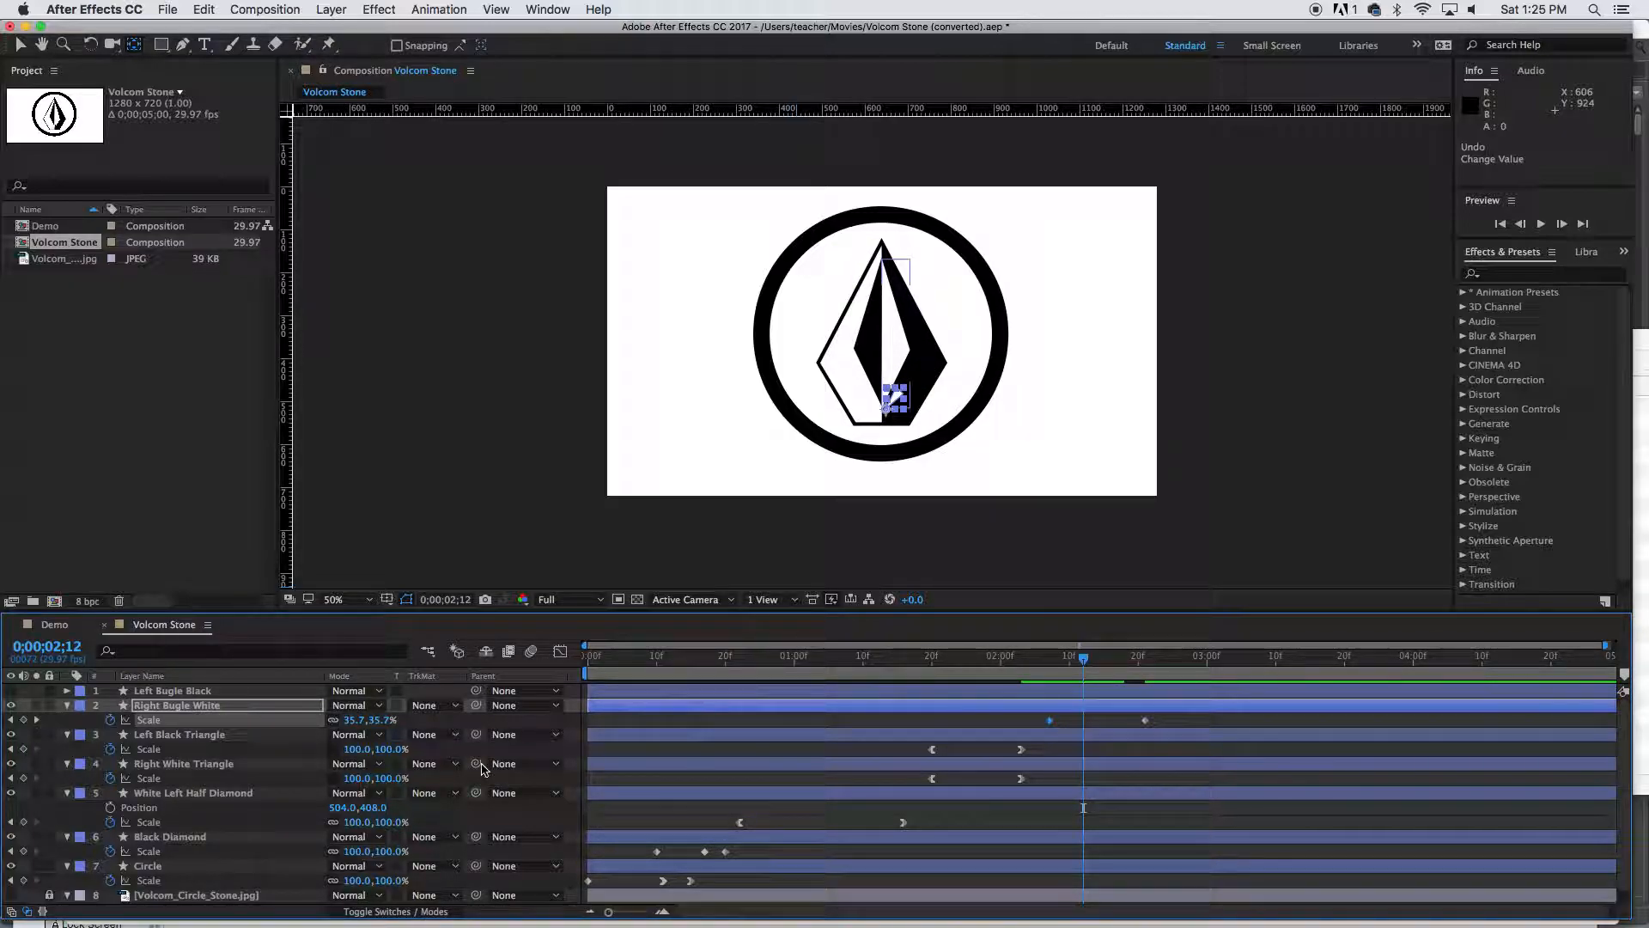
left_click(269, 690)
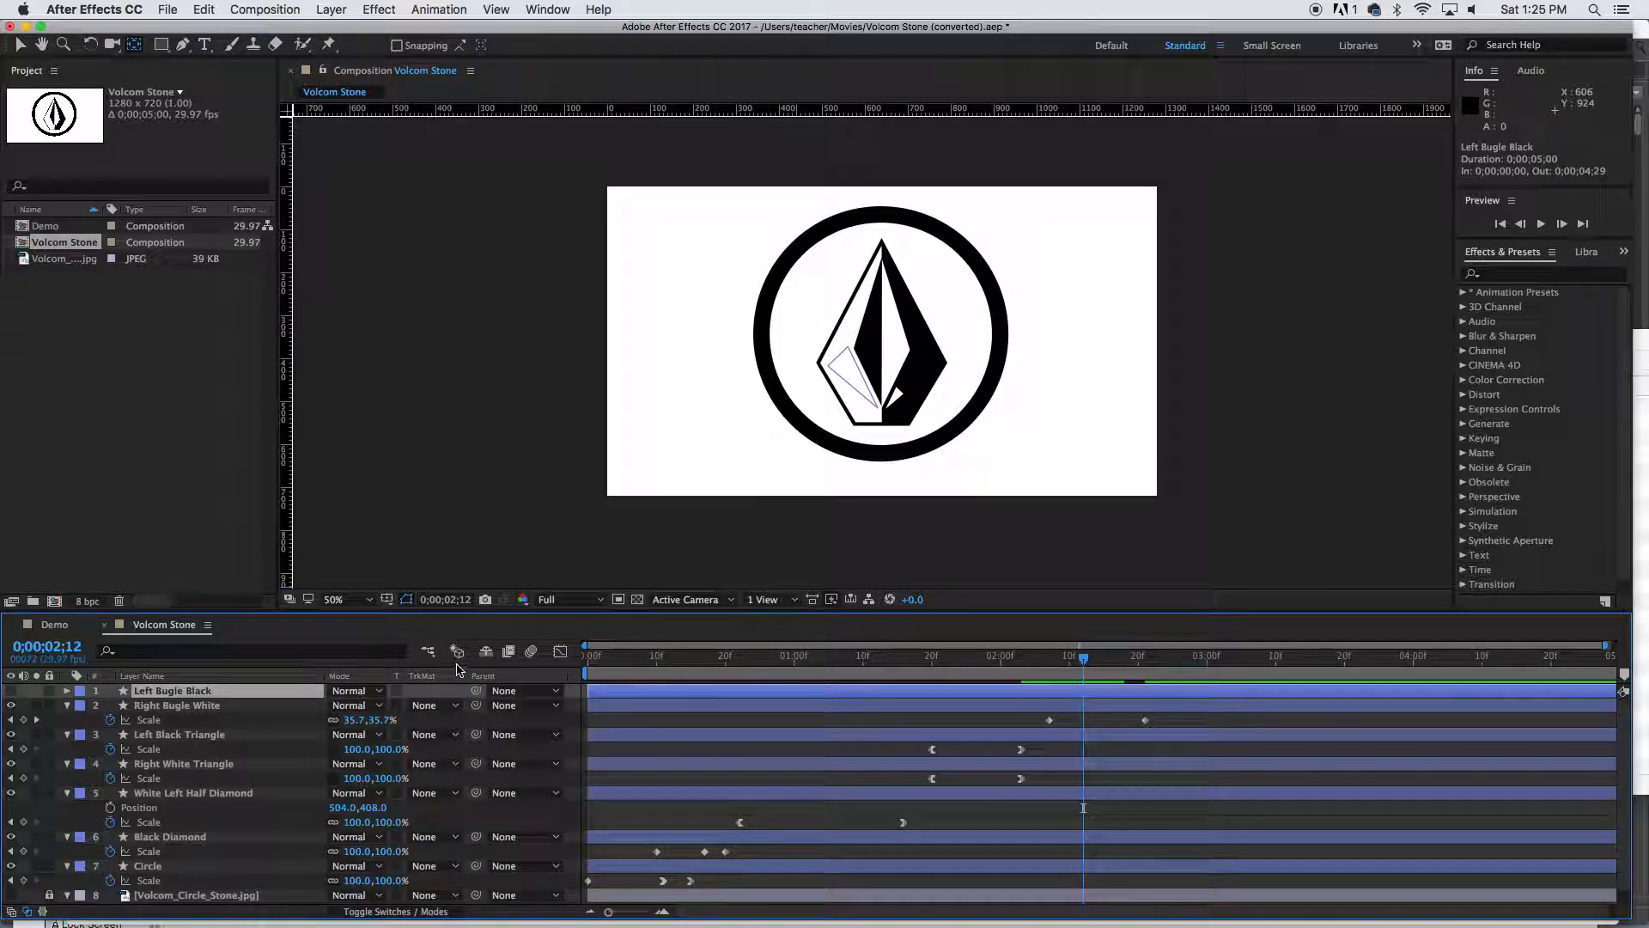
key("s")
left_click(1177, 661)
key("alt+shift+s")
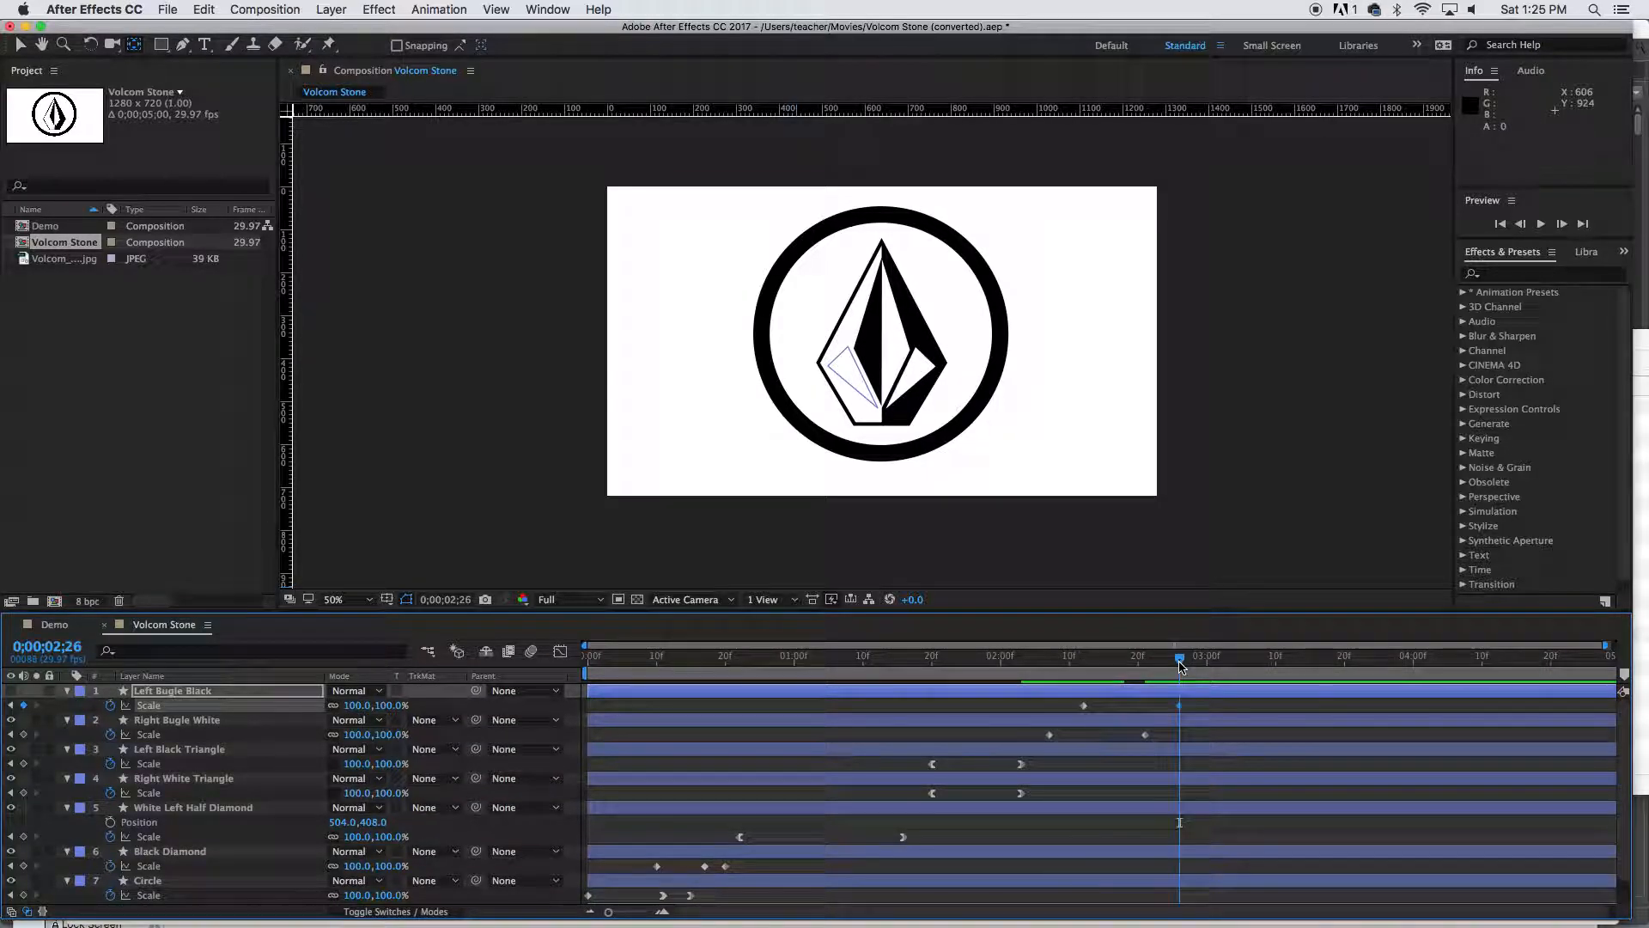
Set Left Bugle Black's Scale to 0% in both dimensions at 0;00;02;12, and make the layer visible
mouse_move(1079, 663)
left_mouse_down()
mouse_move(1105, 662)
mouse_move(1083, 662)
left_mouse_up()
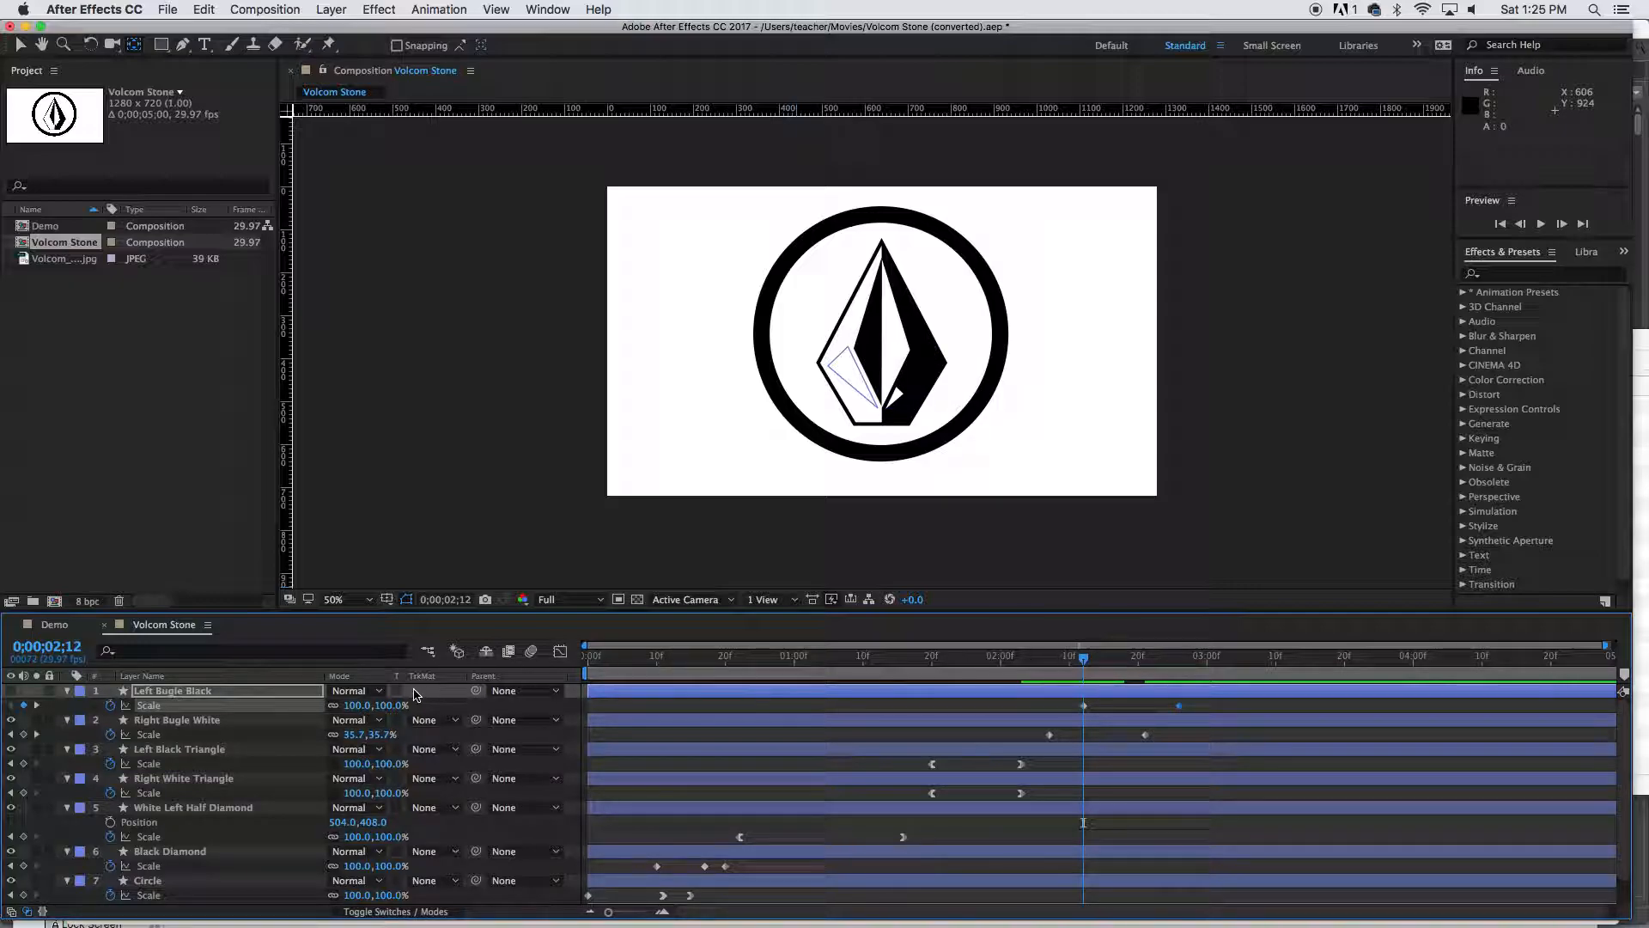
left_click(356, 706)
type("0")
key("Return")
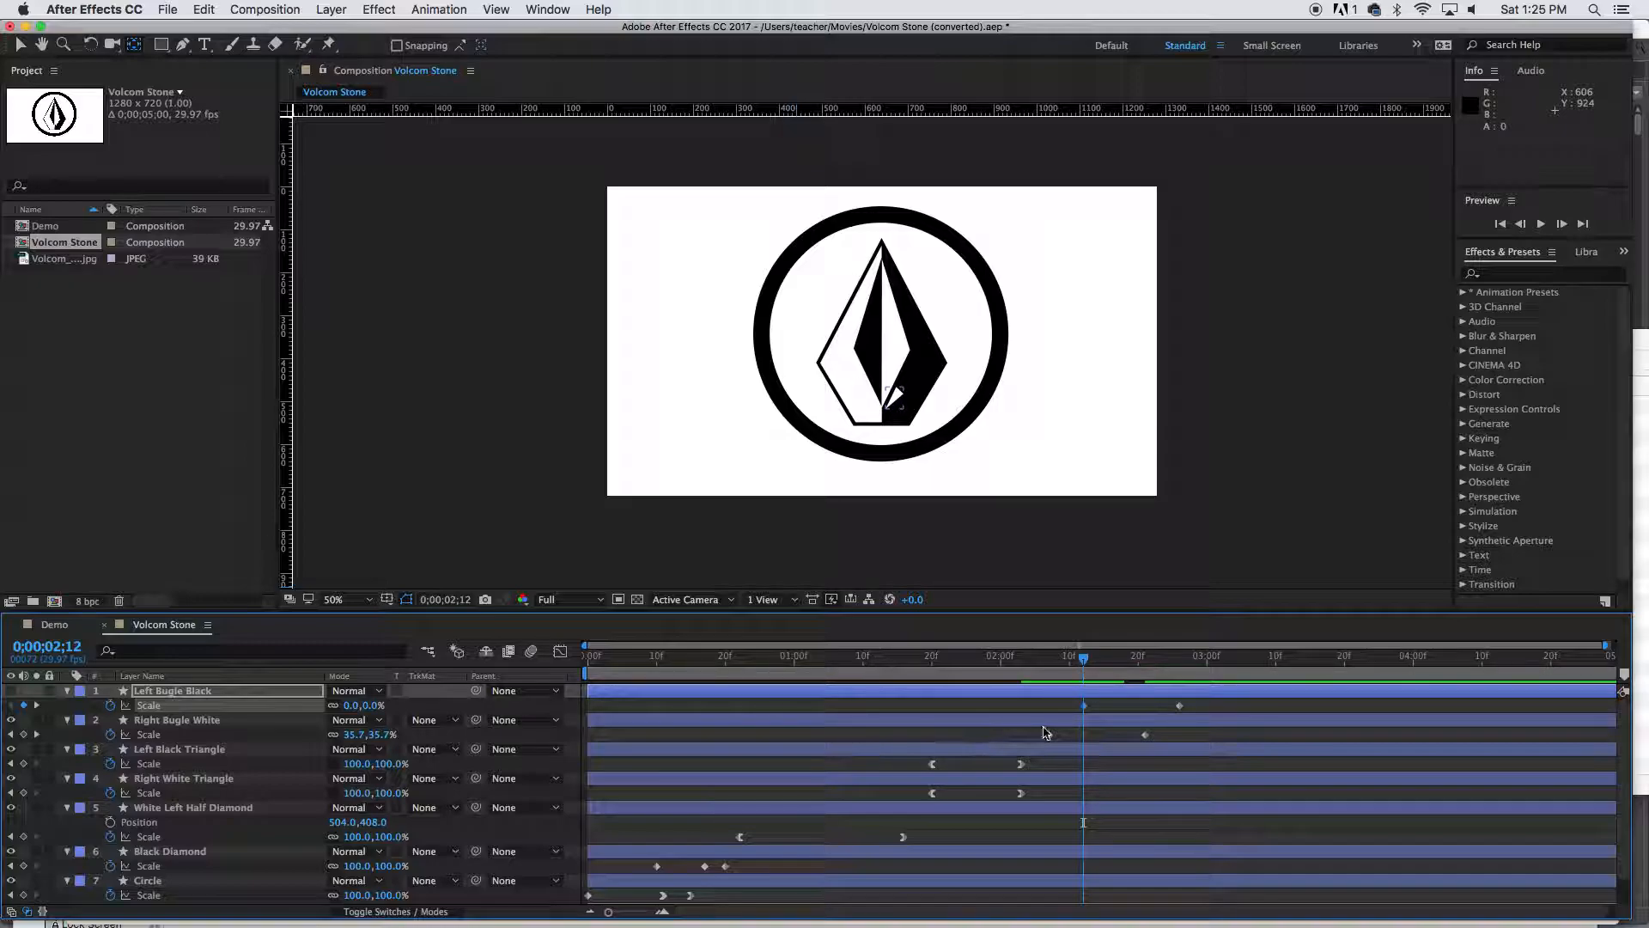
left_click_drag(1083, 661, 1035, 678)
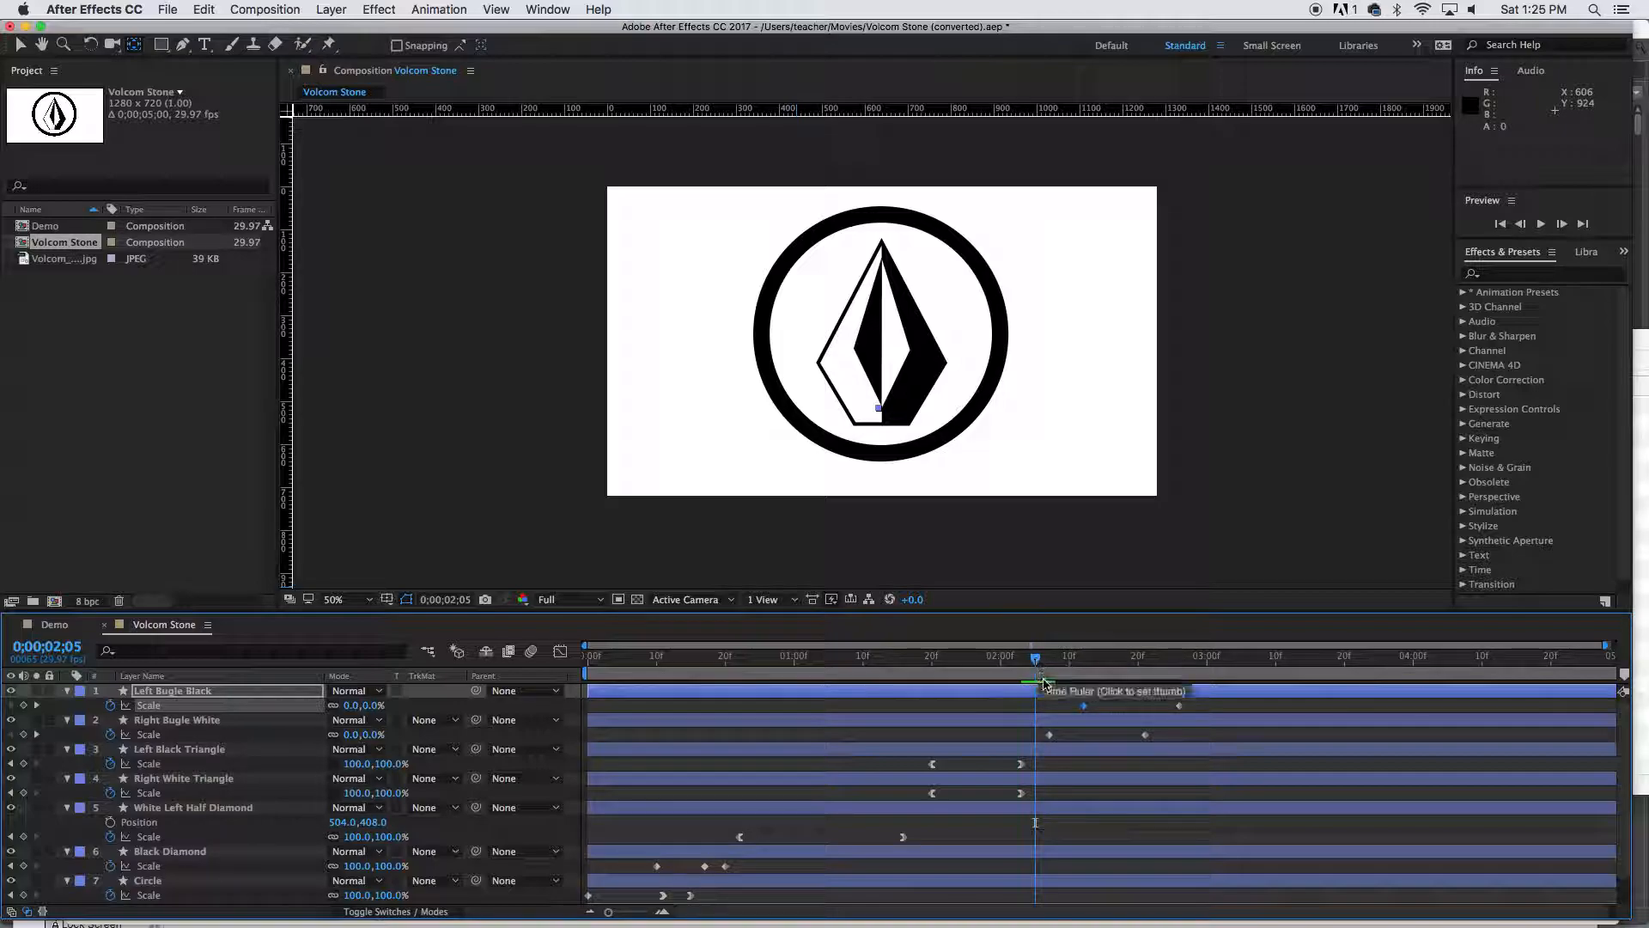
Apply Easy Ease Out to both bugle layers' first Scale keyframes and Easy Ease In to their last ones
left_click(1049, 735)
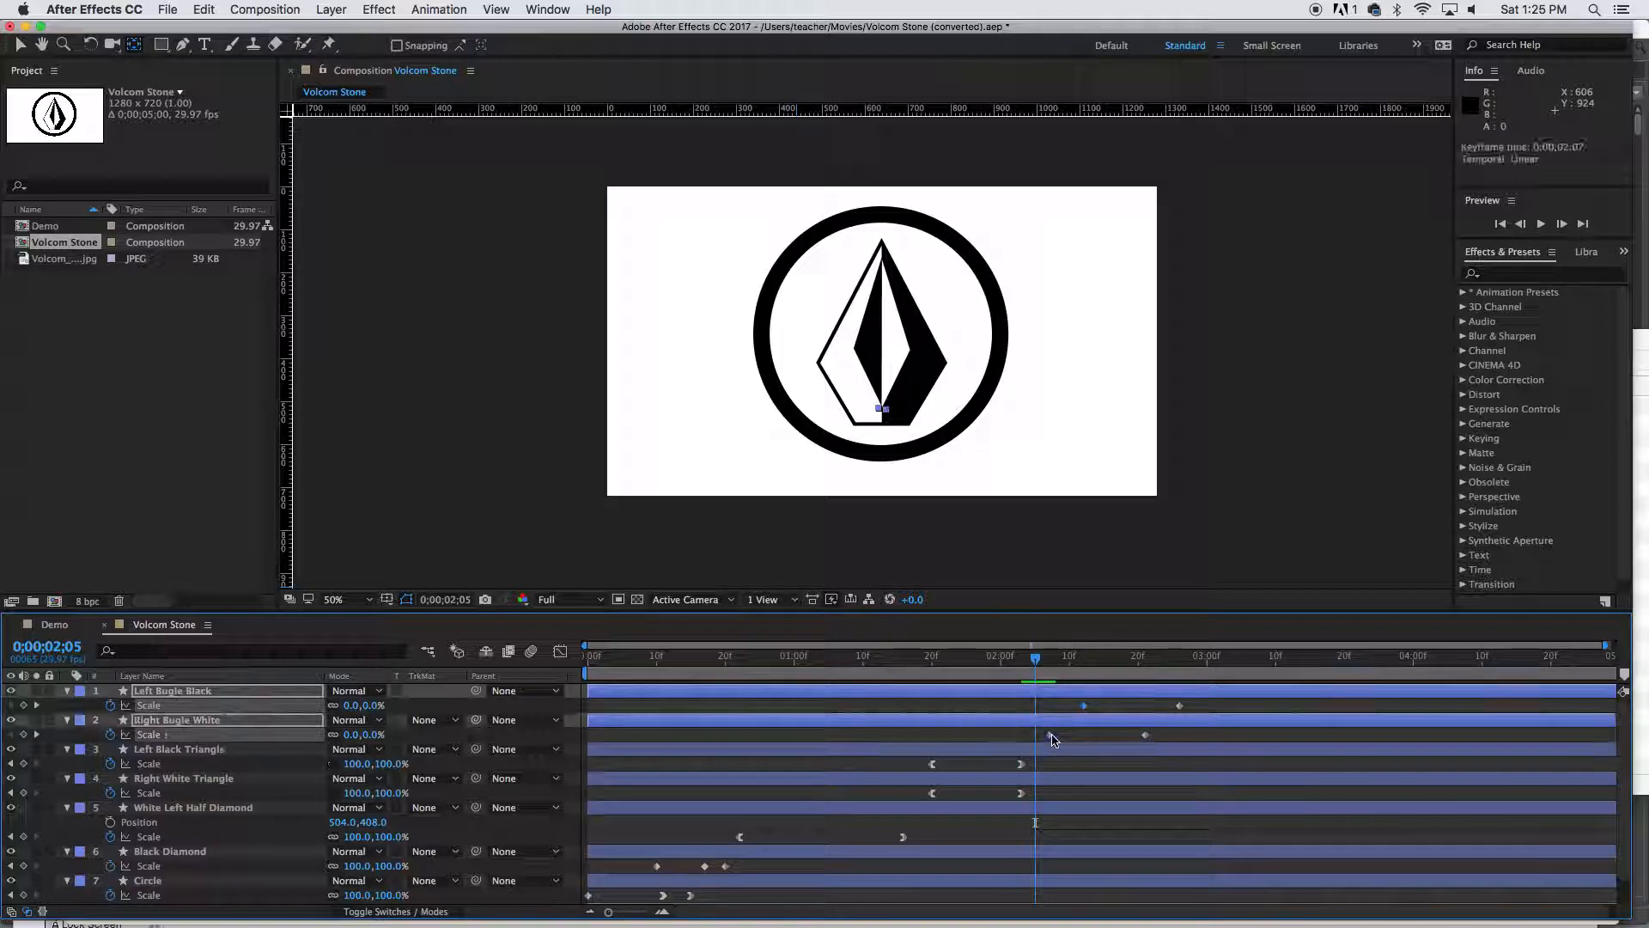
right_click(1049, 735)
mouse_move(1159, 910)
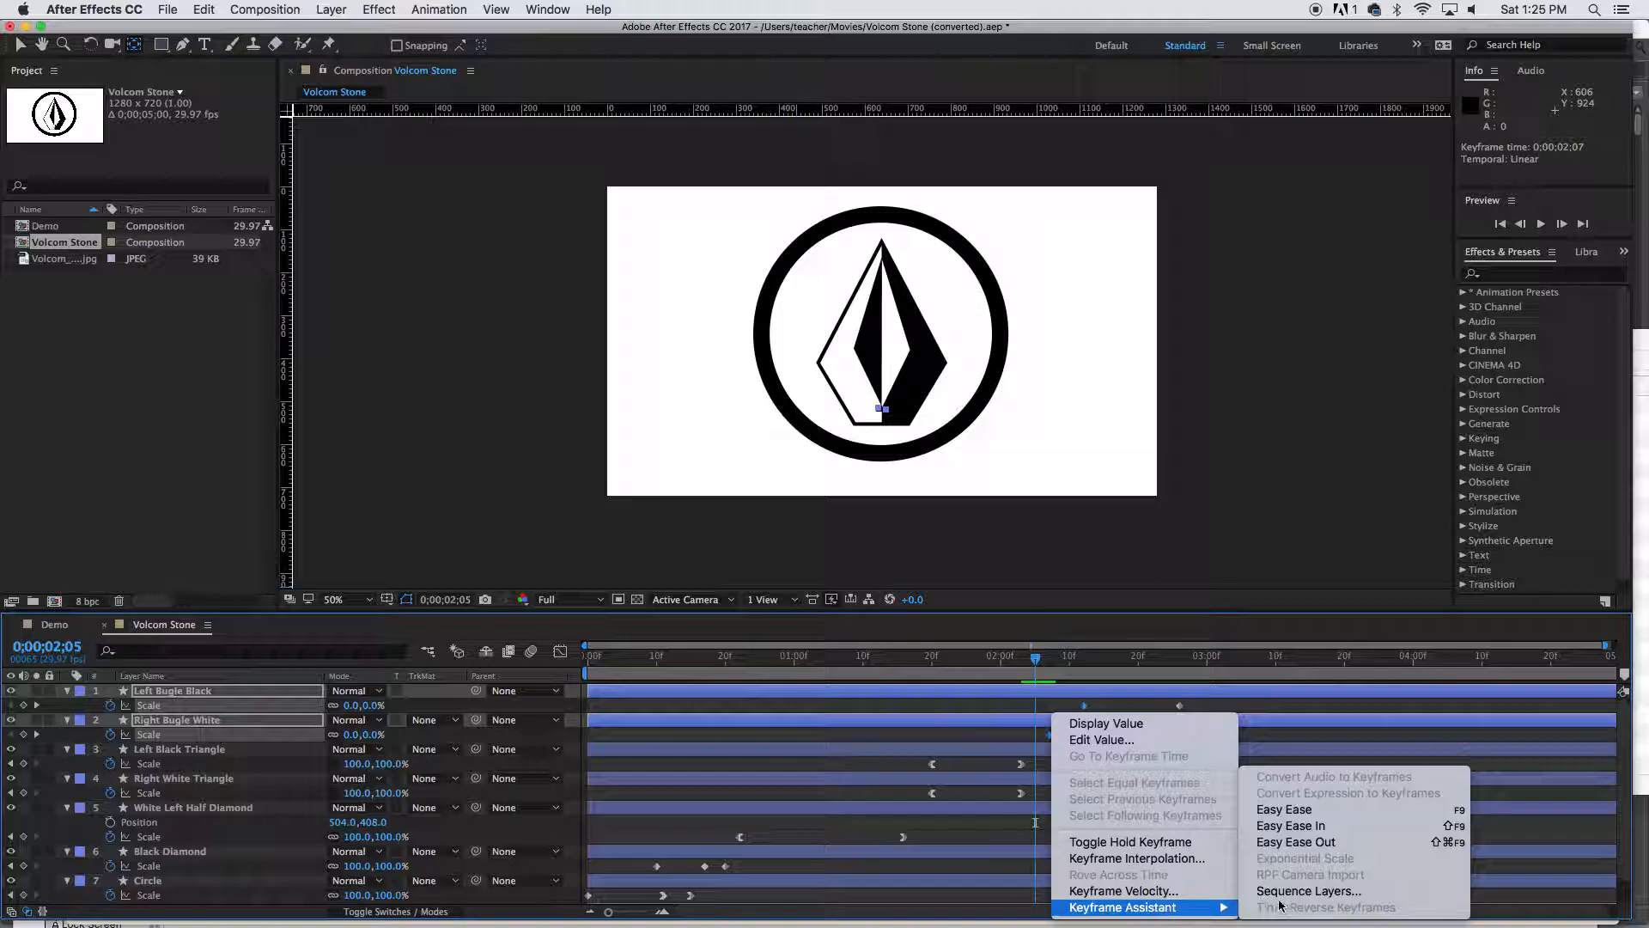
left_click(1331, 842)
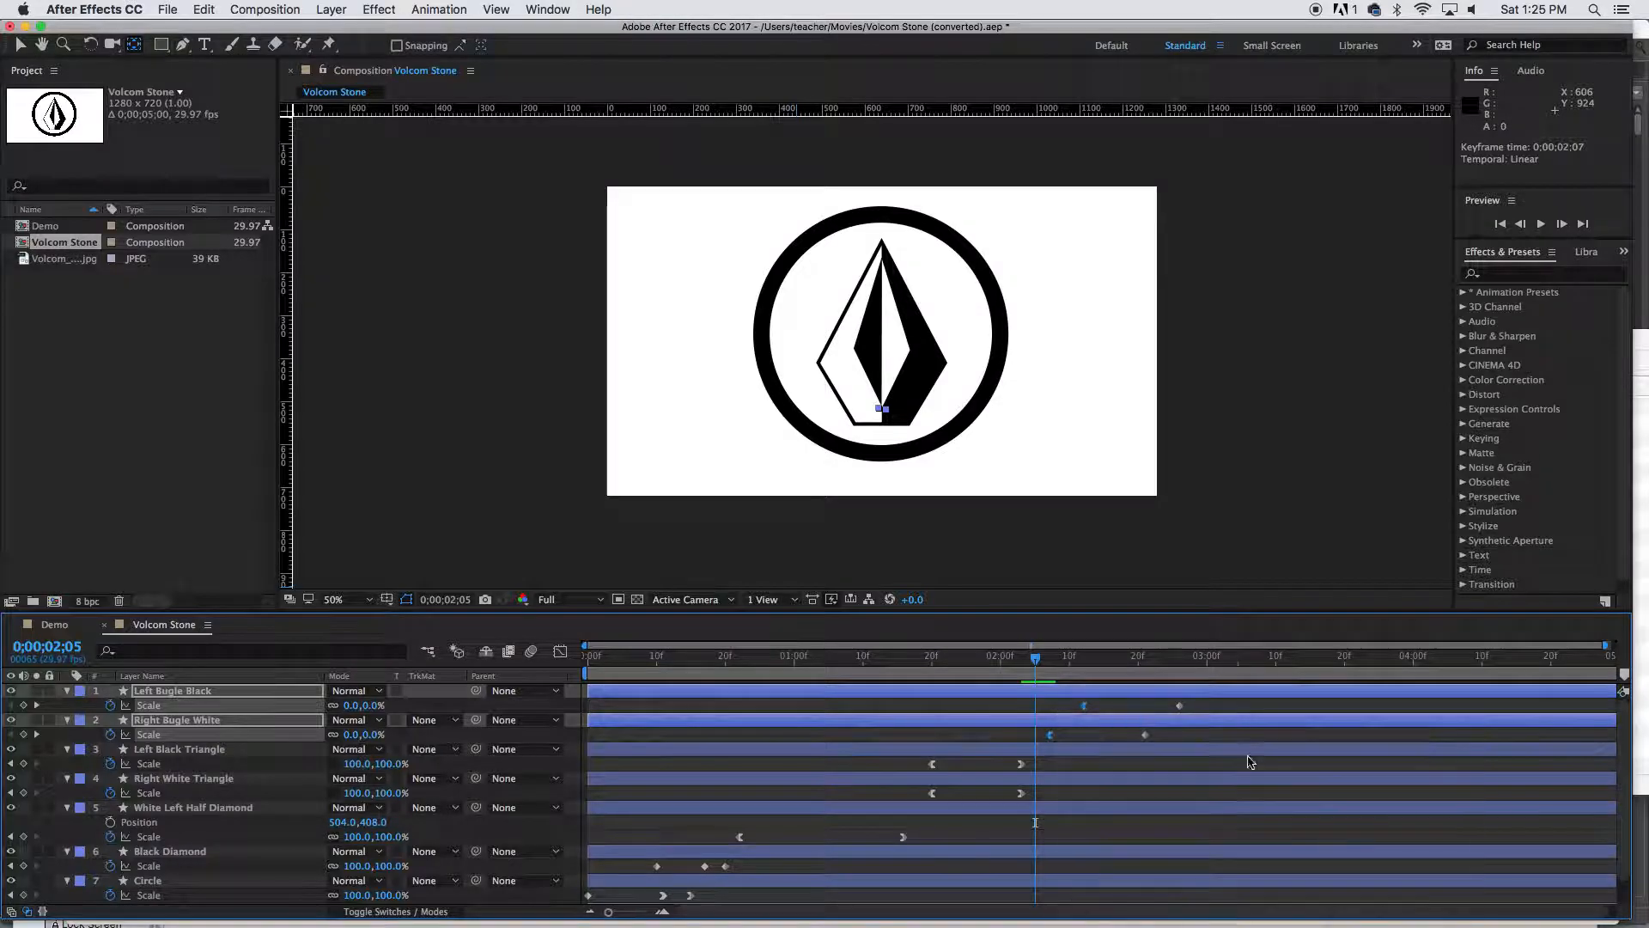
left_click(1178, 705)
left_click(1144, 736, "shift")
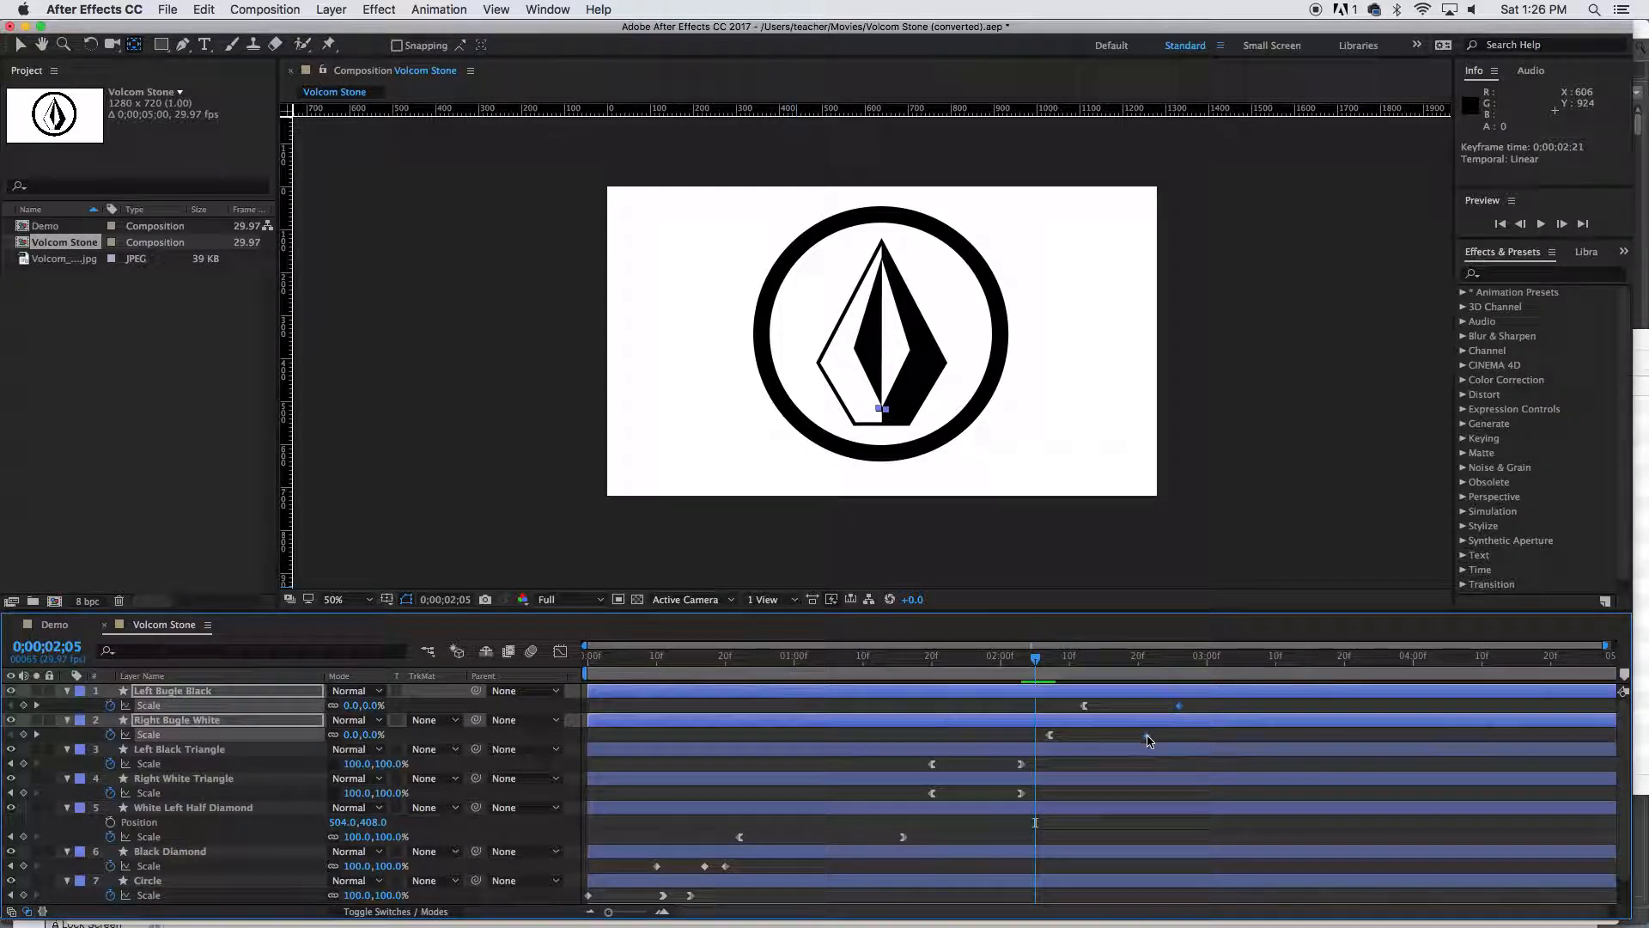
right_click(1145, 735)
mouse_move(1228, 905)
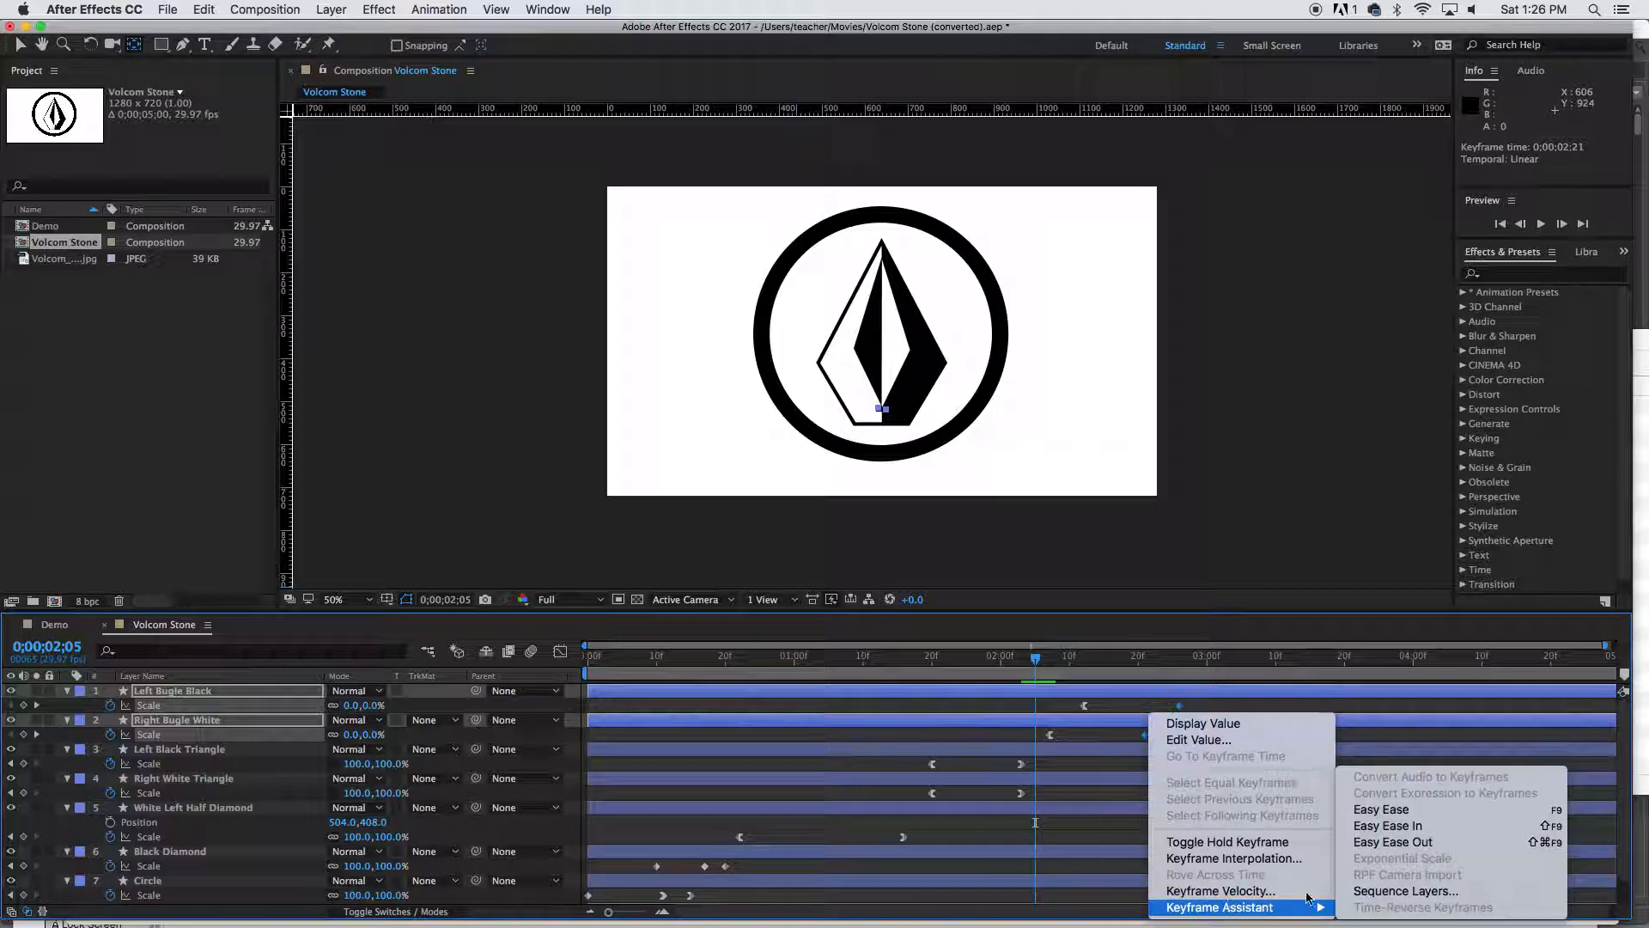
left_click(1344, 827)
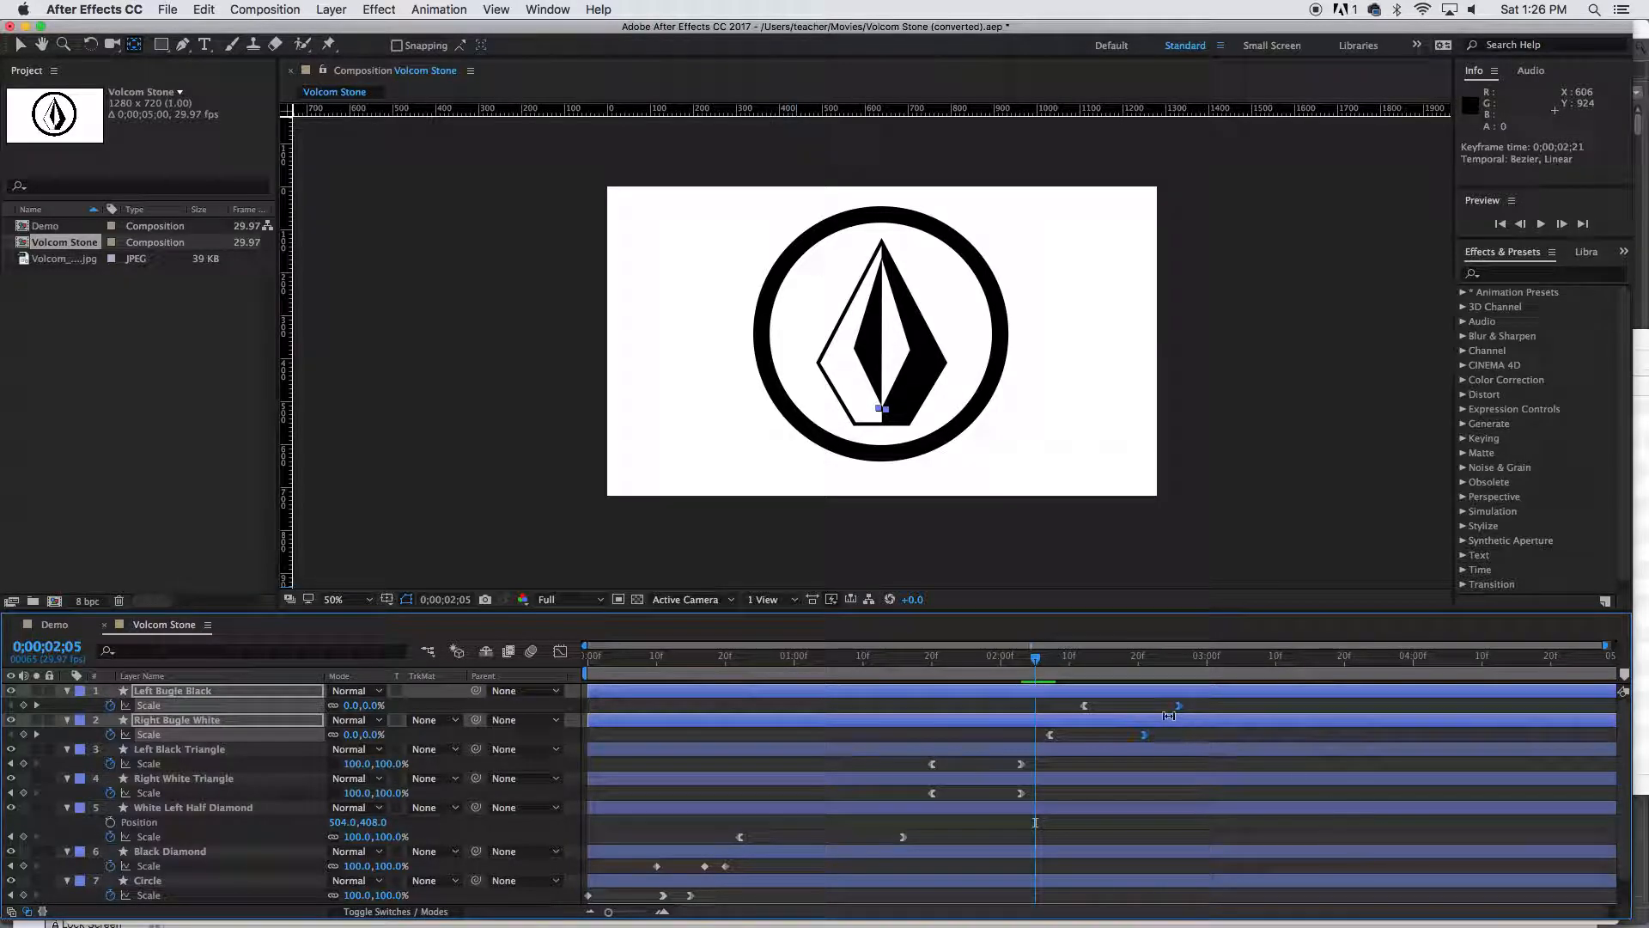
Preview the whole logo animation, playing it again from the first frame
left_click(1164, 660)
left_click_drag(1164, 660, 698, 660)
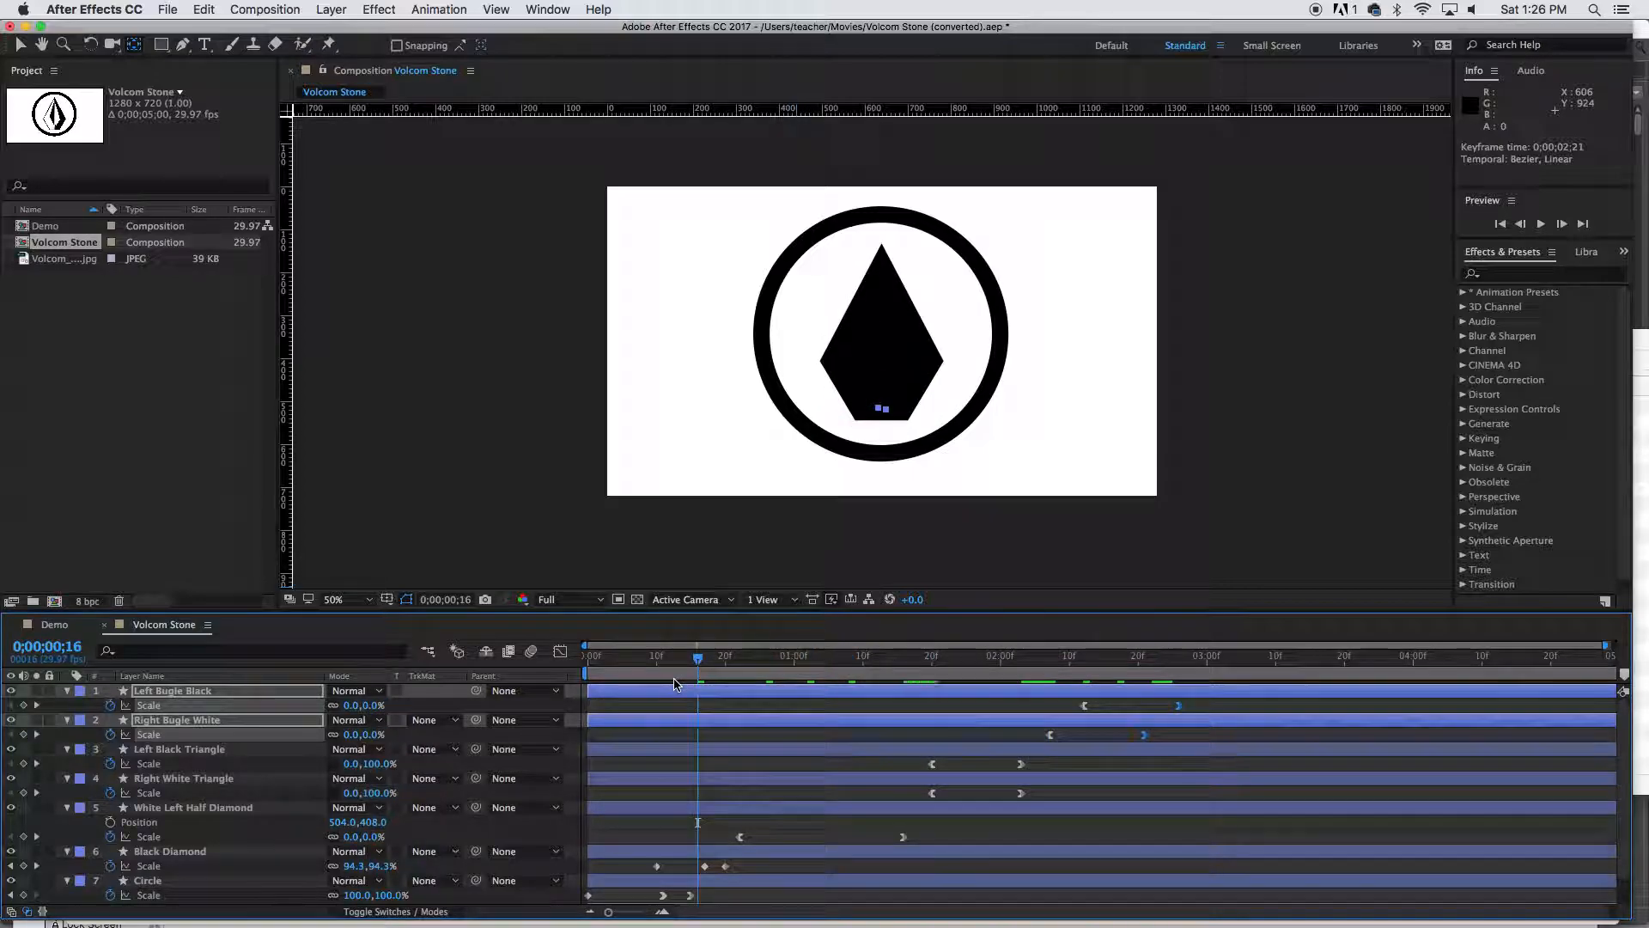
key("space")
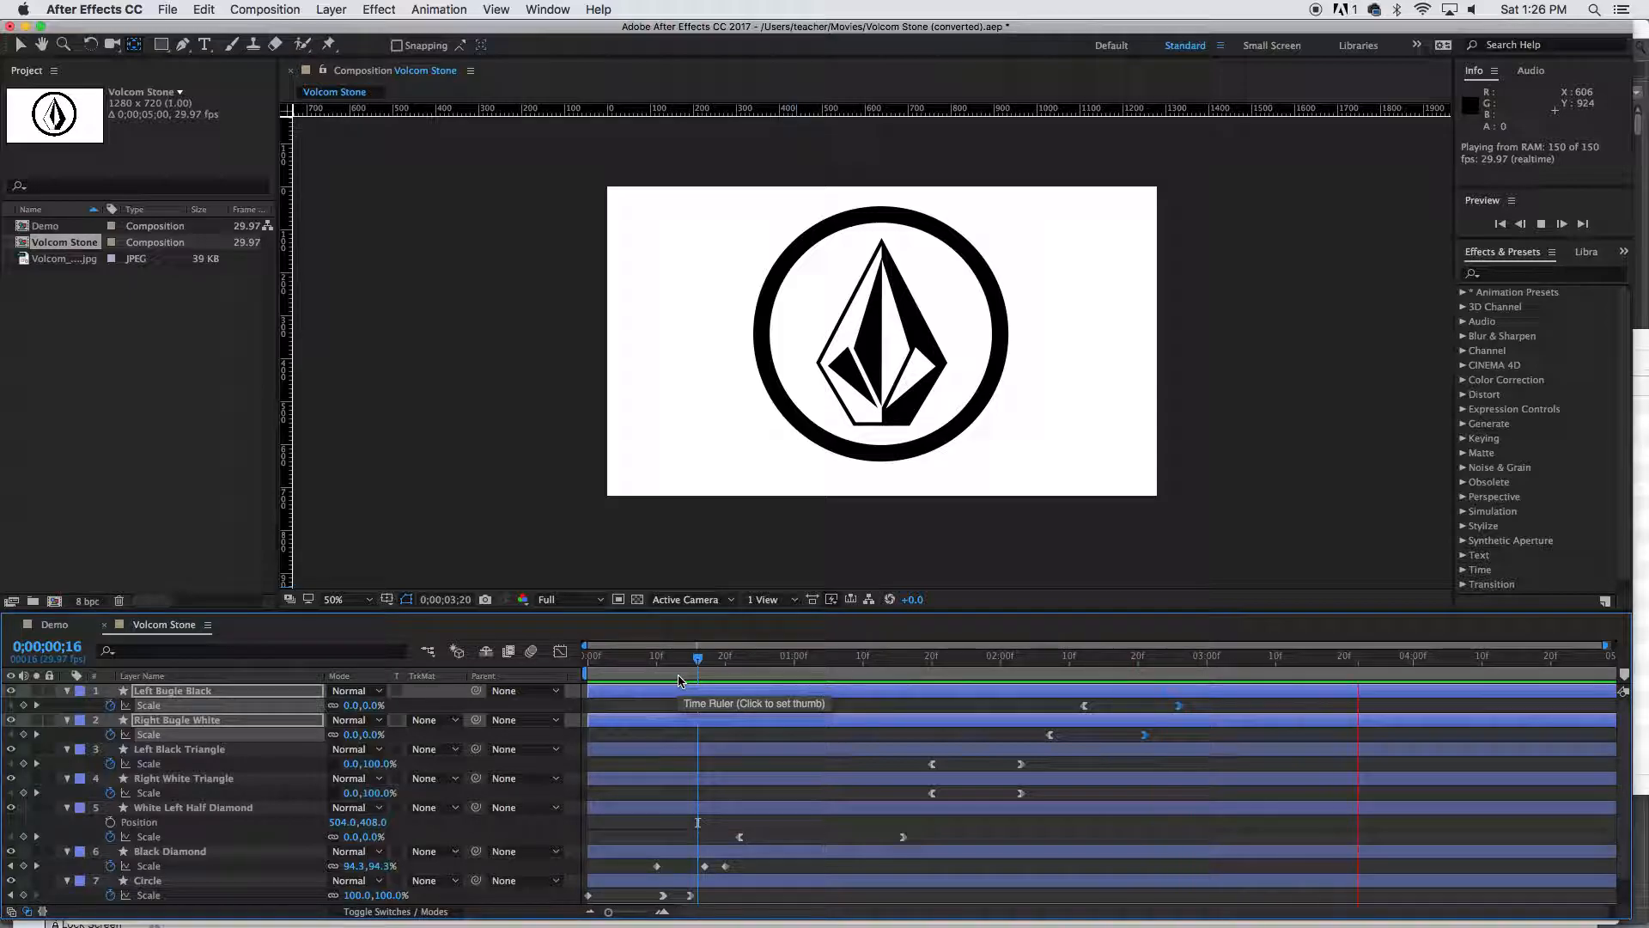
key("space")
key("space")
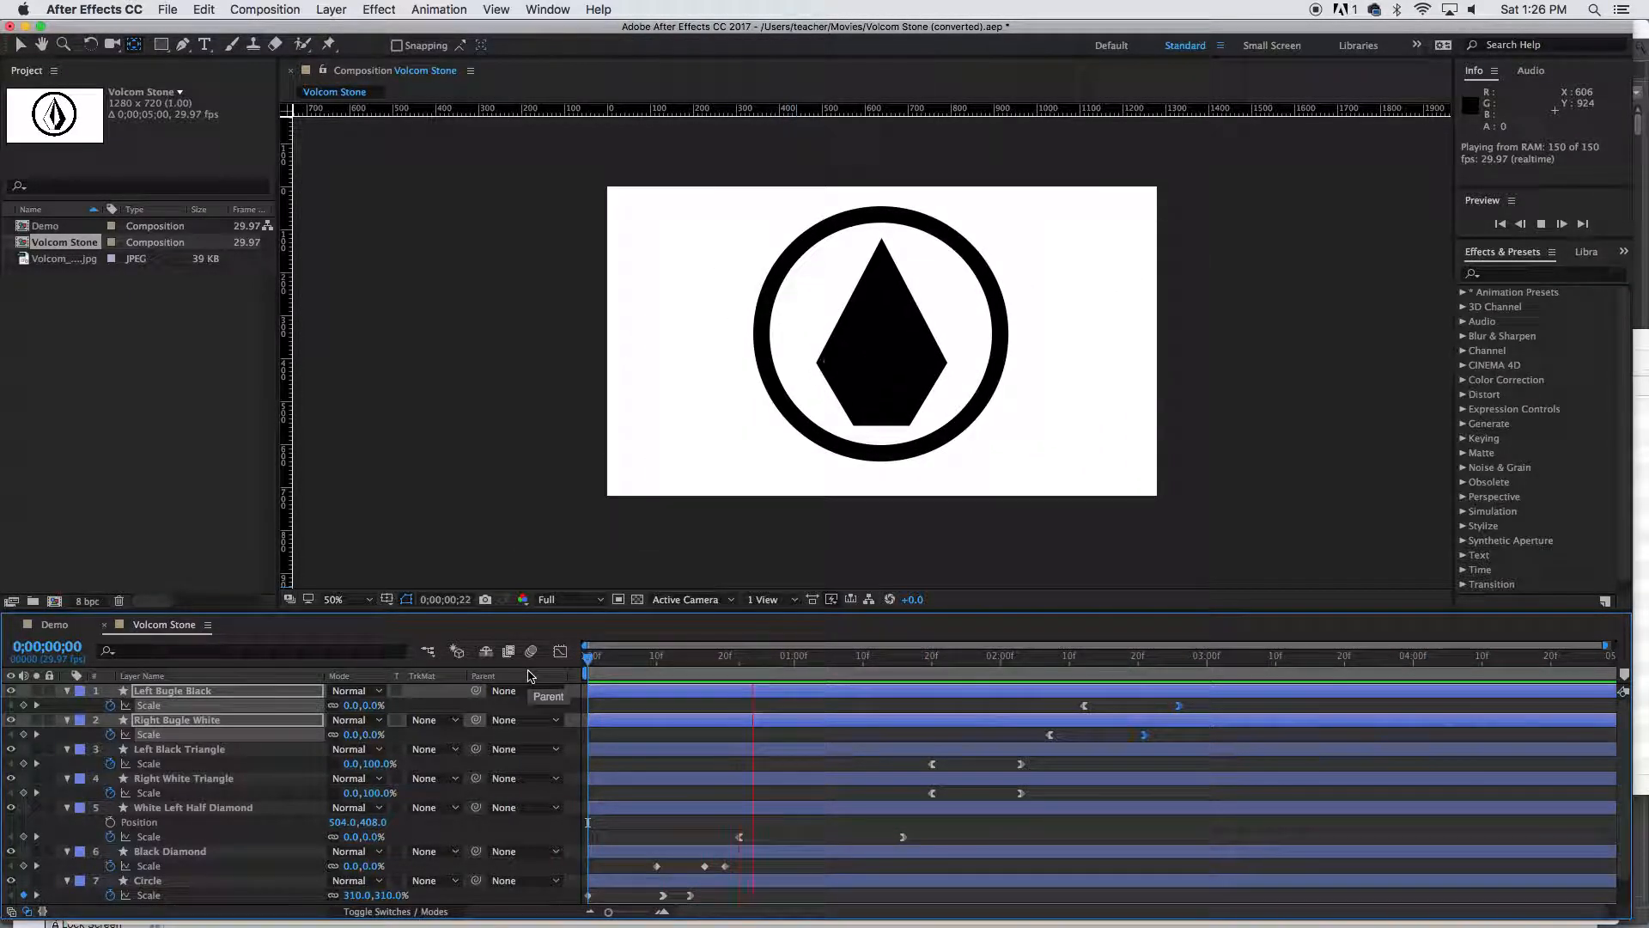
key("space")
Move White Left Half Diamond's last Scale keyframe to about 0;00;01;04 and shift both triangles' Scale keyframes earlier, ending at 0;00;01;13
left_click(250, 813)
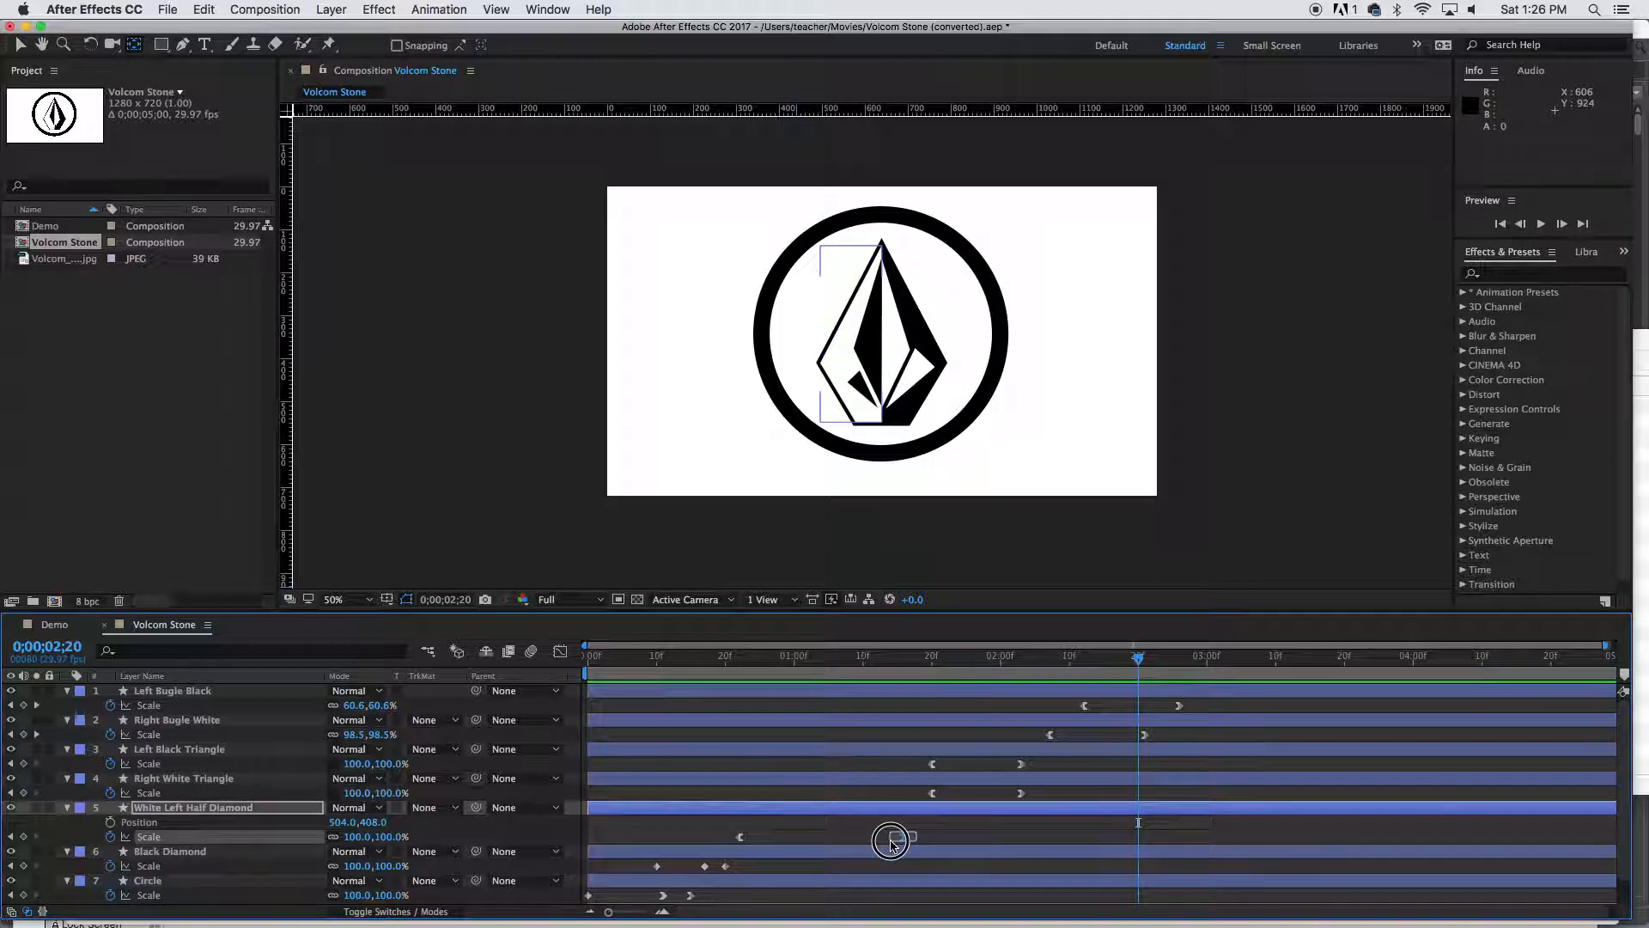
left_click_drag(903, 837, 821, 839)
left_click_drag(920, 761, 894, 794)
left_click(920, 769)
left_click_drag(894, 794, 881, 793)
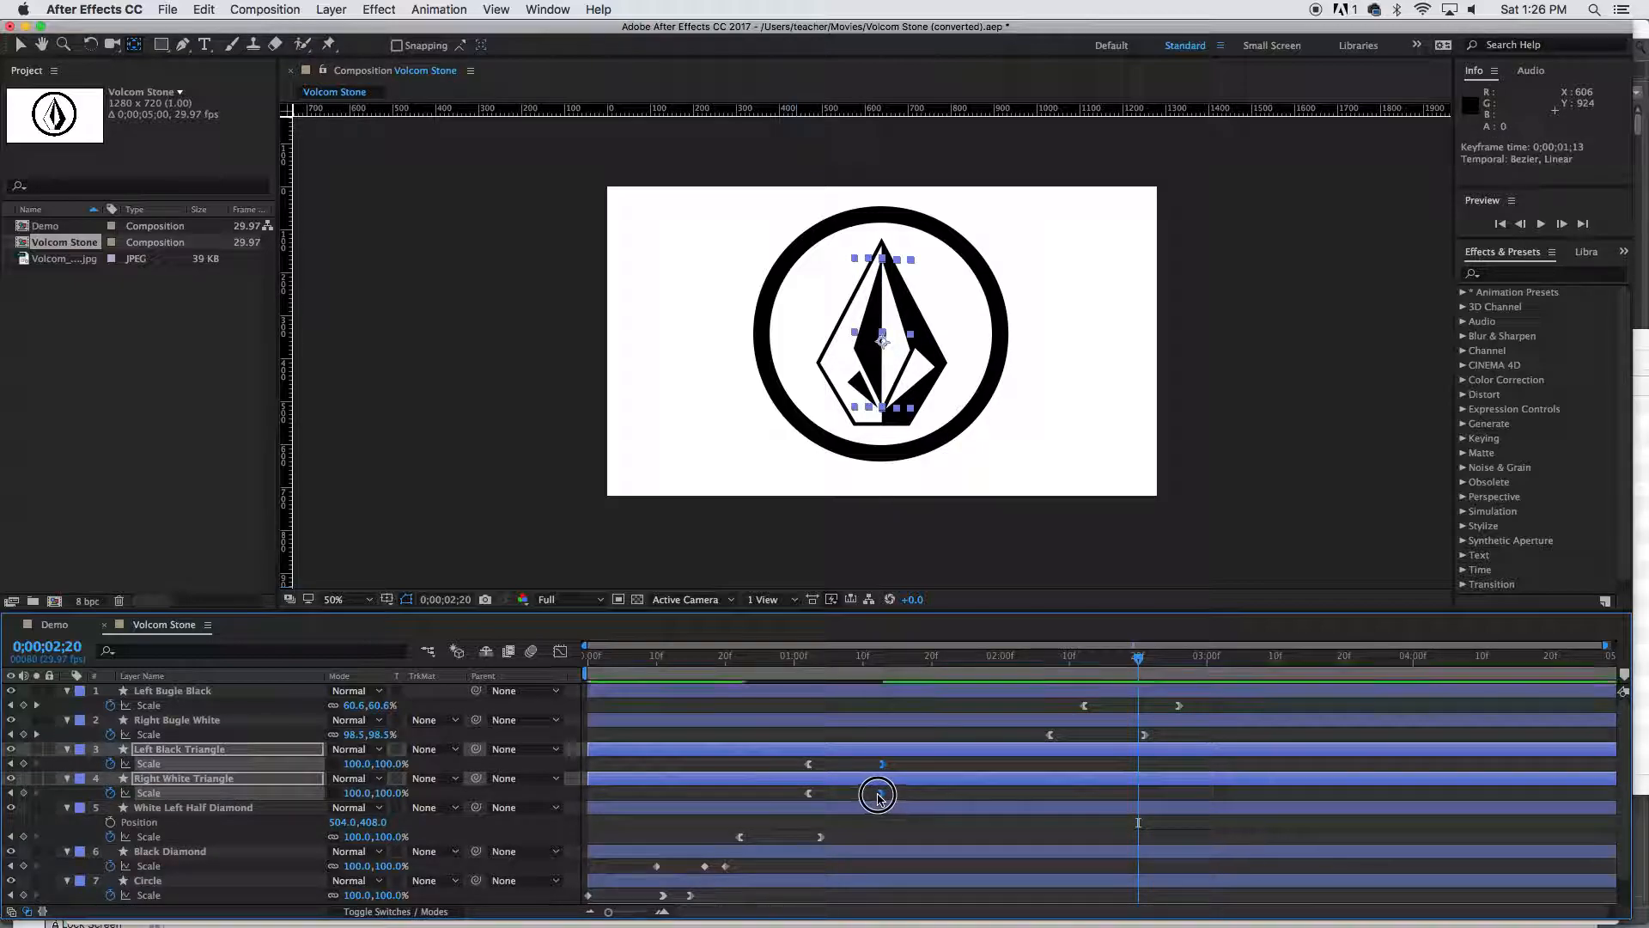
Shift both bugle layers' Scale keyframes earlier together so Right Bugle White's last one sits at 0;00;01;26, and scrub the result
left_click_drag(1034, 708, 962, 743)
left_click_drag(1005, 663, 990, 664)
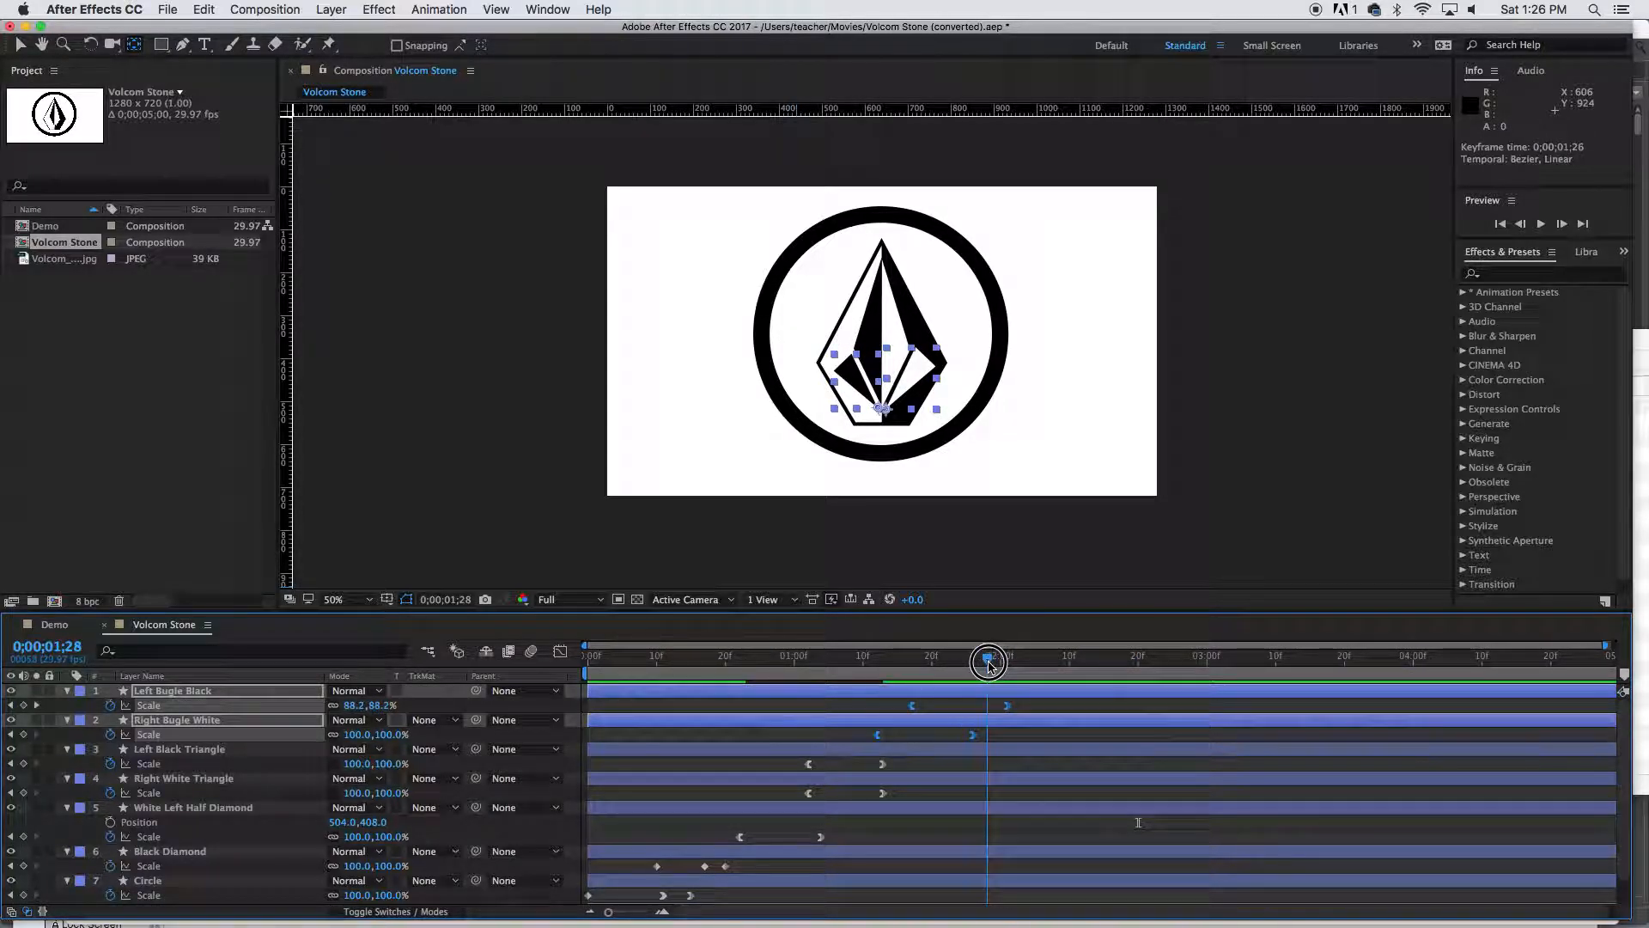
Add an overshoot Scale keyframe of 110% to Left Bugle Black at 0;00;01;28, shortly before its last keyframe
left_click(265, 692)
left_click(268, 762)
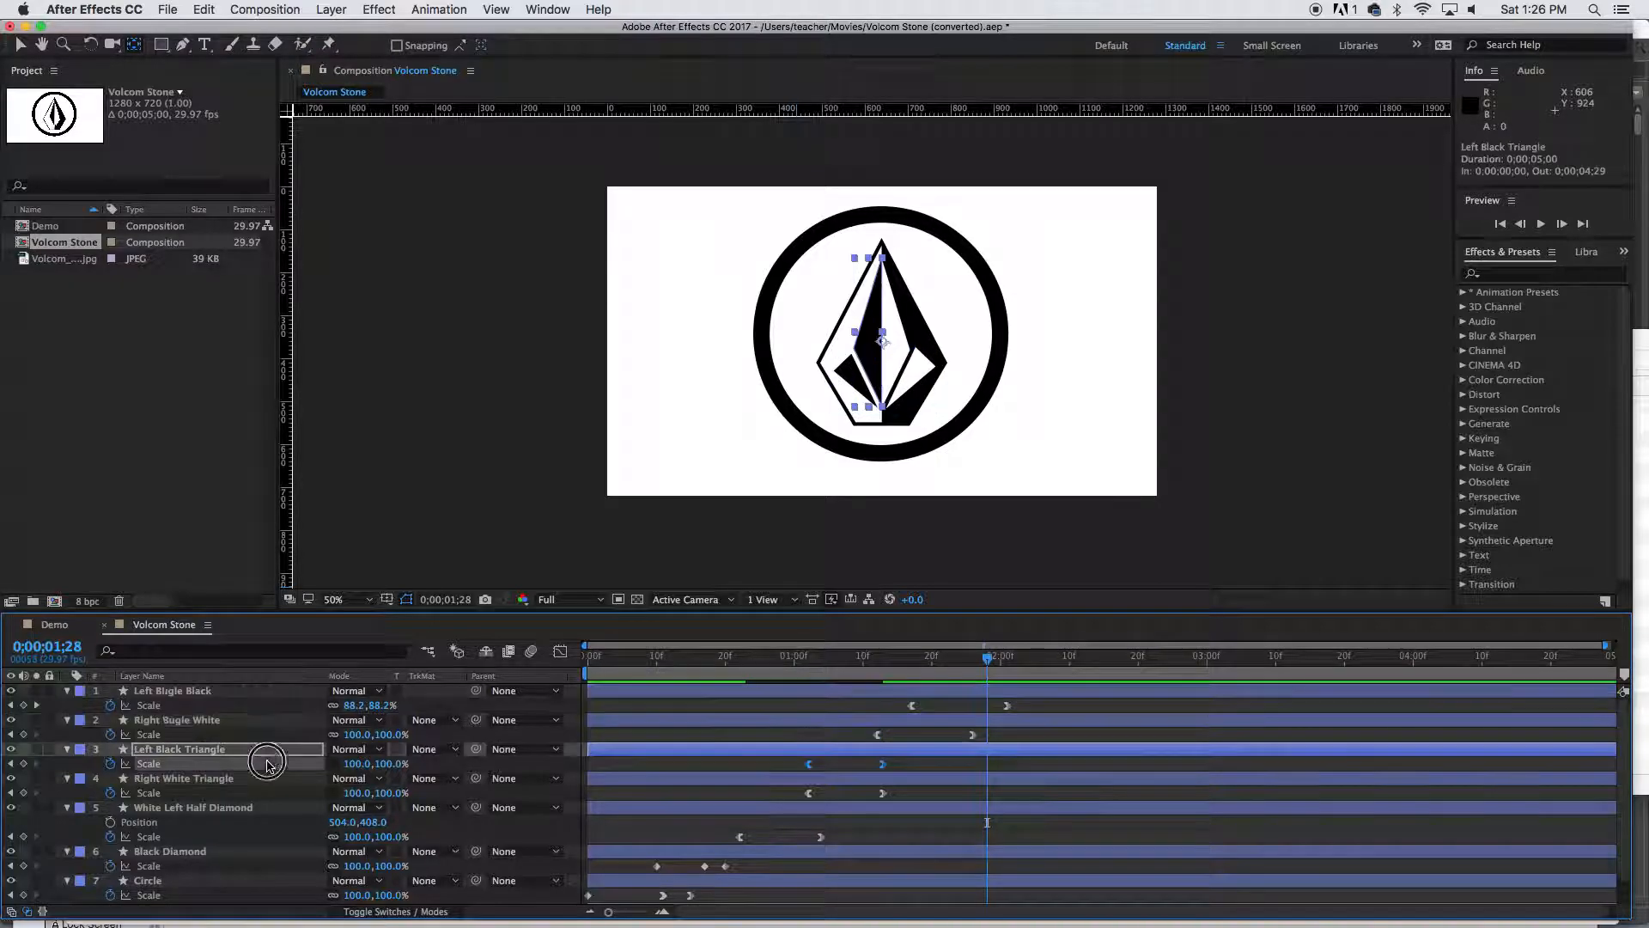
left_click(256, 691)
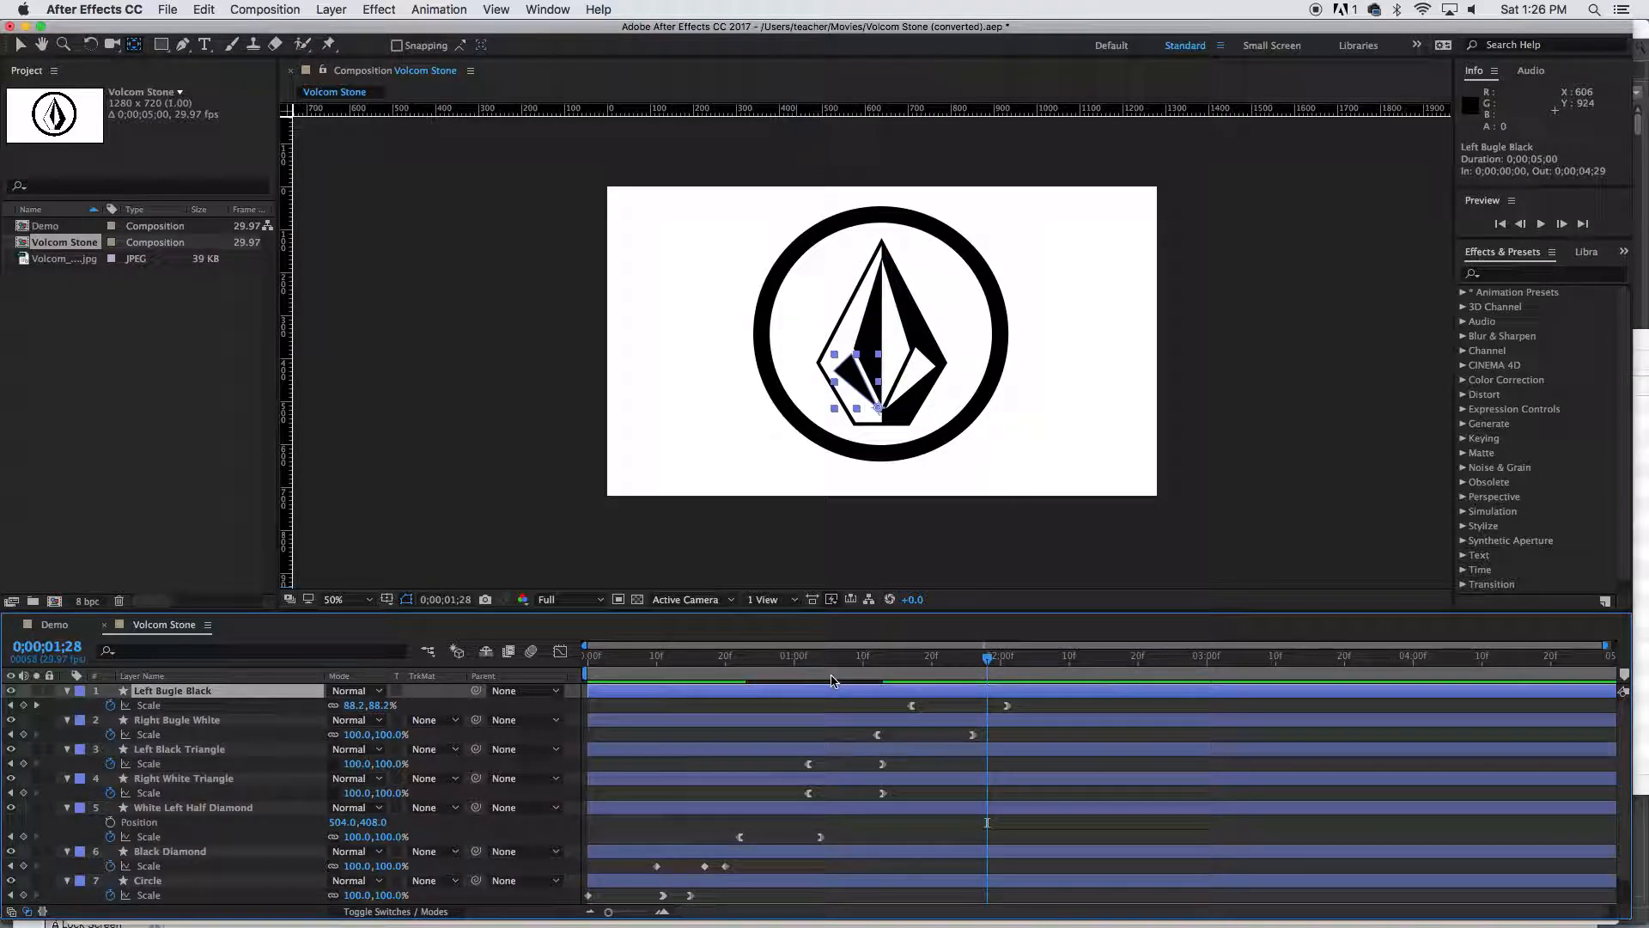
key("alt+shift+s")
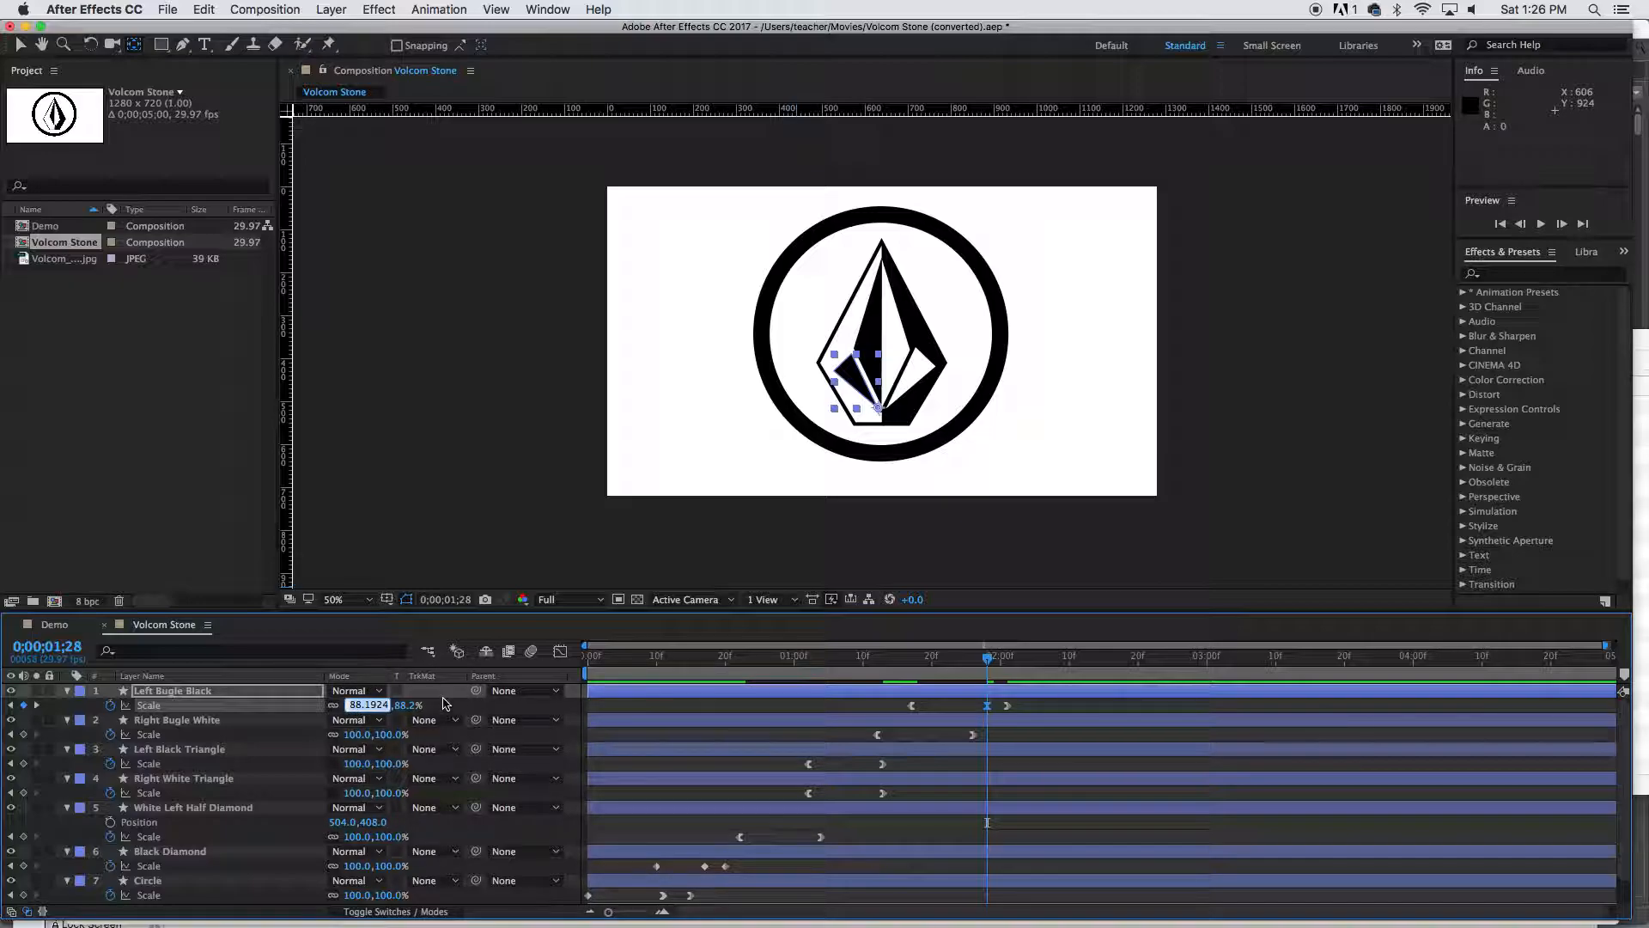
type("110")
key("Return")
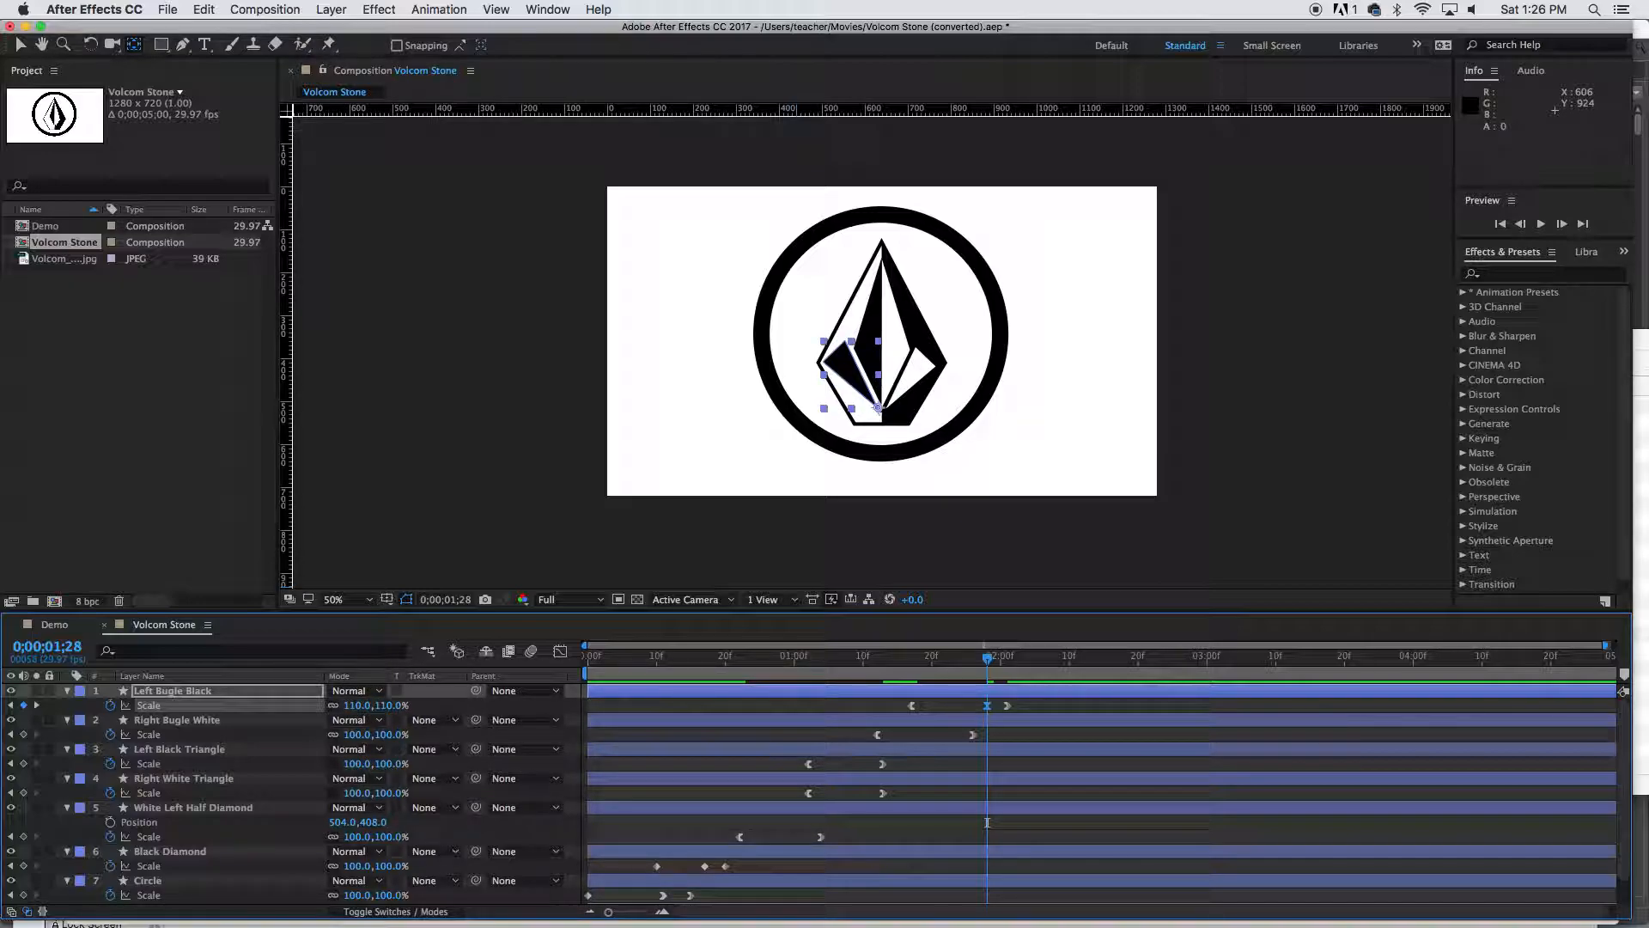
Add a 110% Scale keyframe to Right Bugle White at 0;00;01;24 and move its last Scale keyframe slightly later
left_click_drag(988, 661, 959, 660)
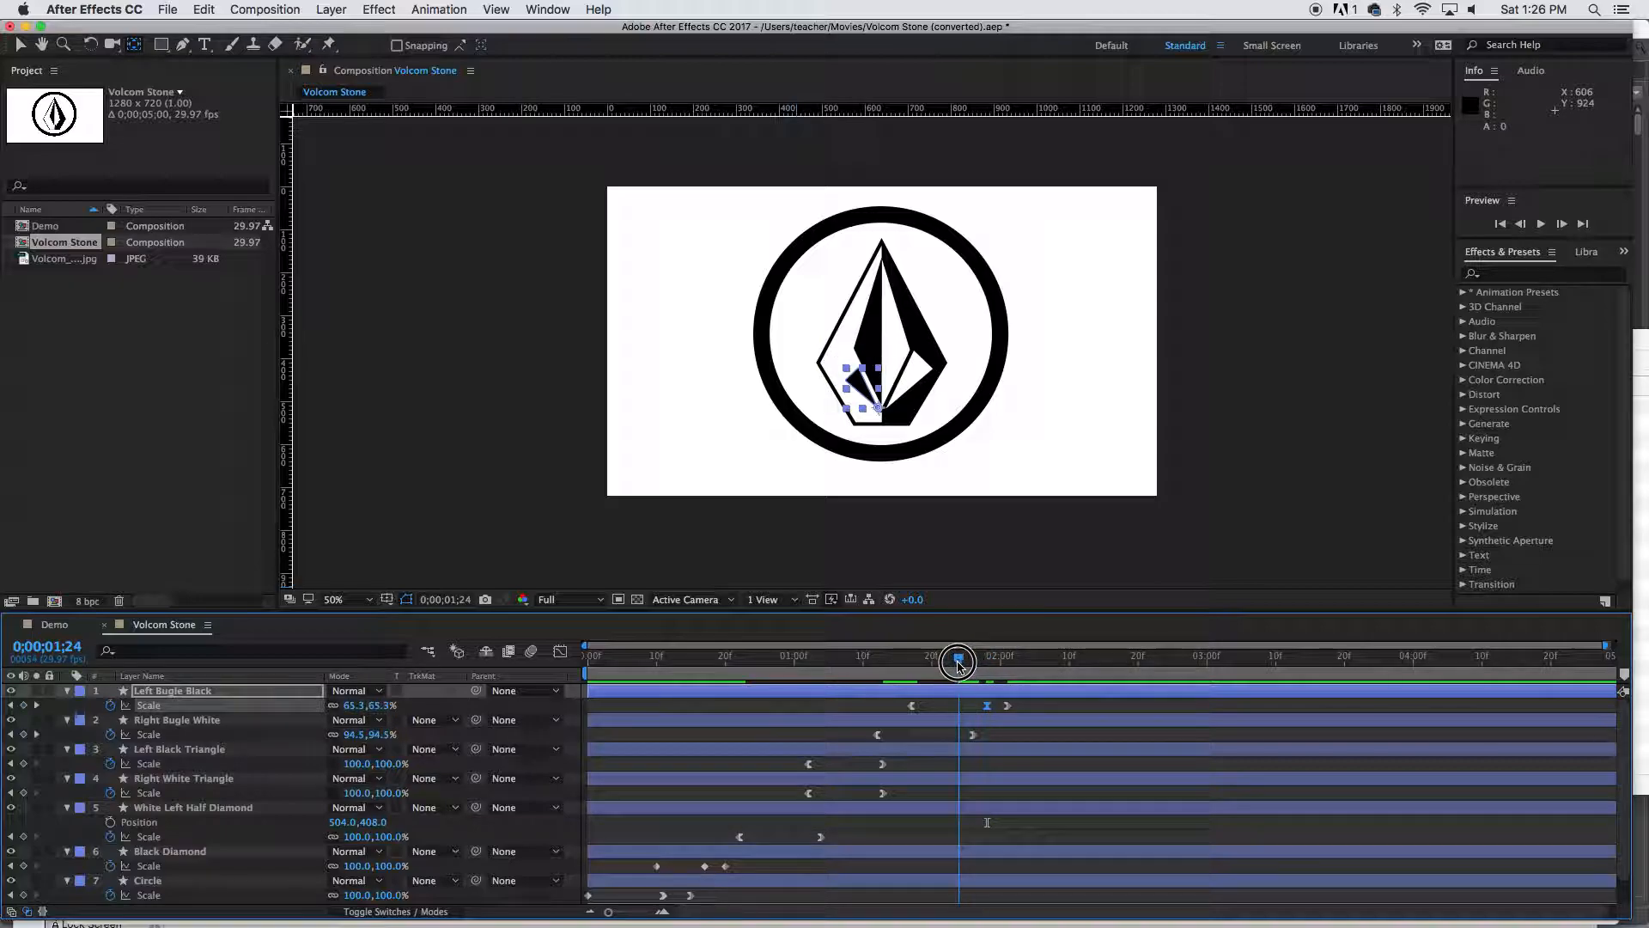
left_click(160, 722)
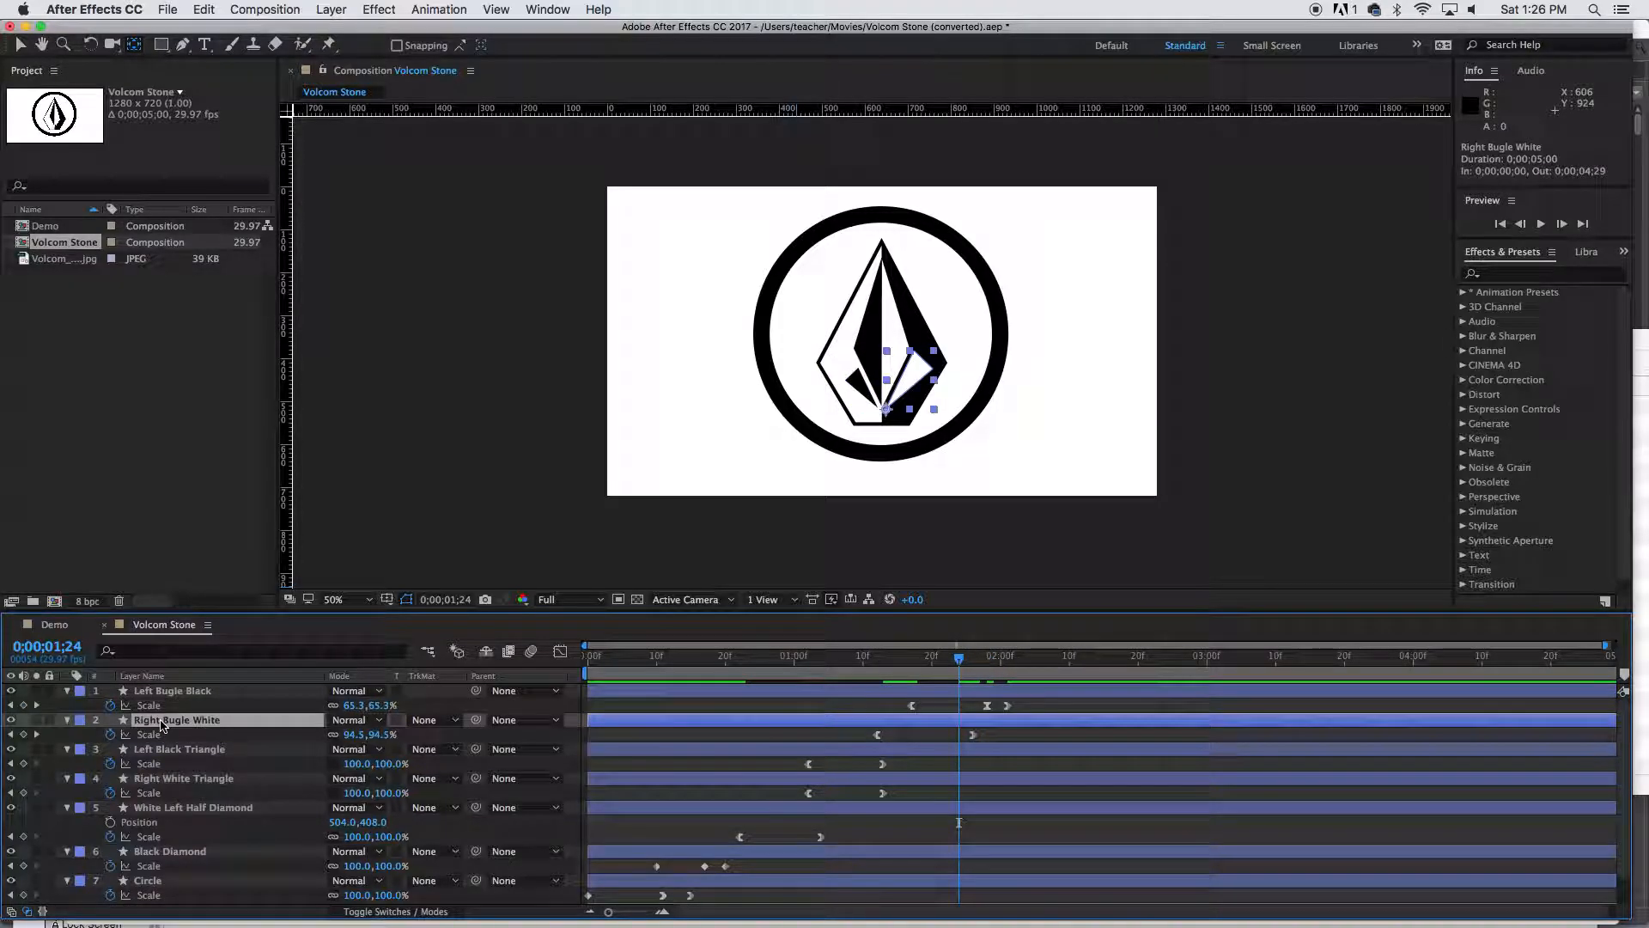
left_click(352, 736)
key("Return")
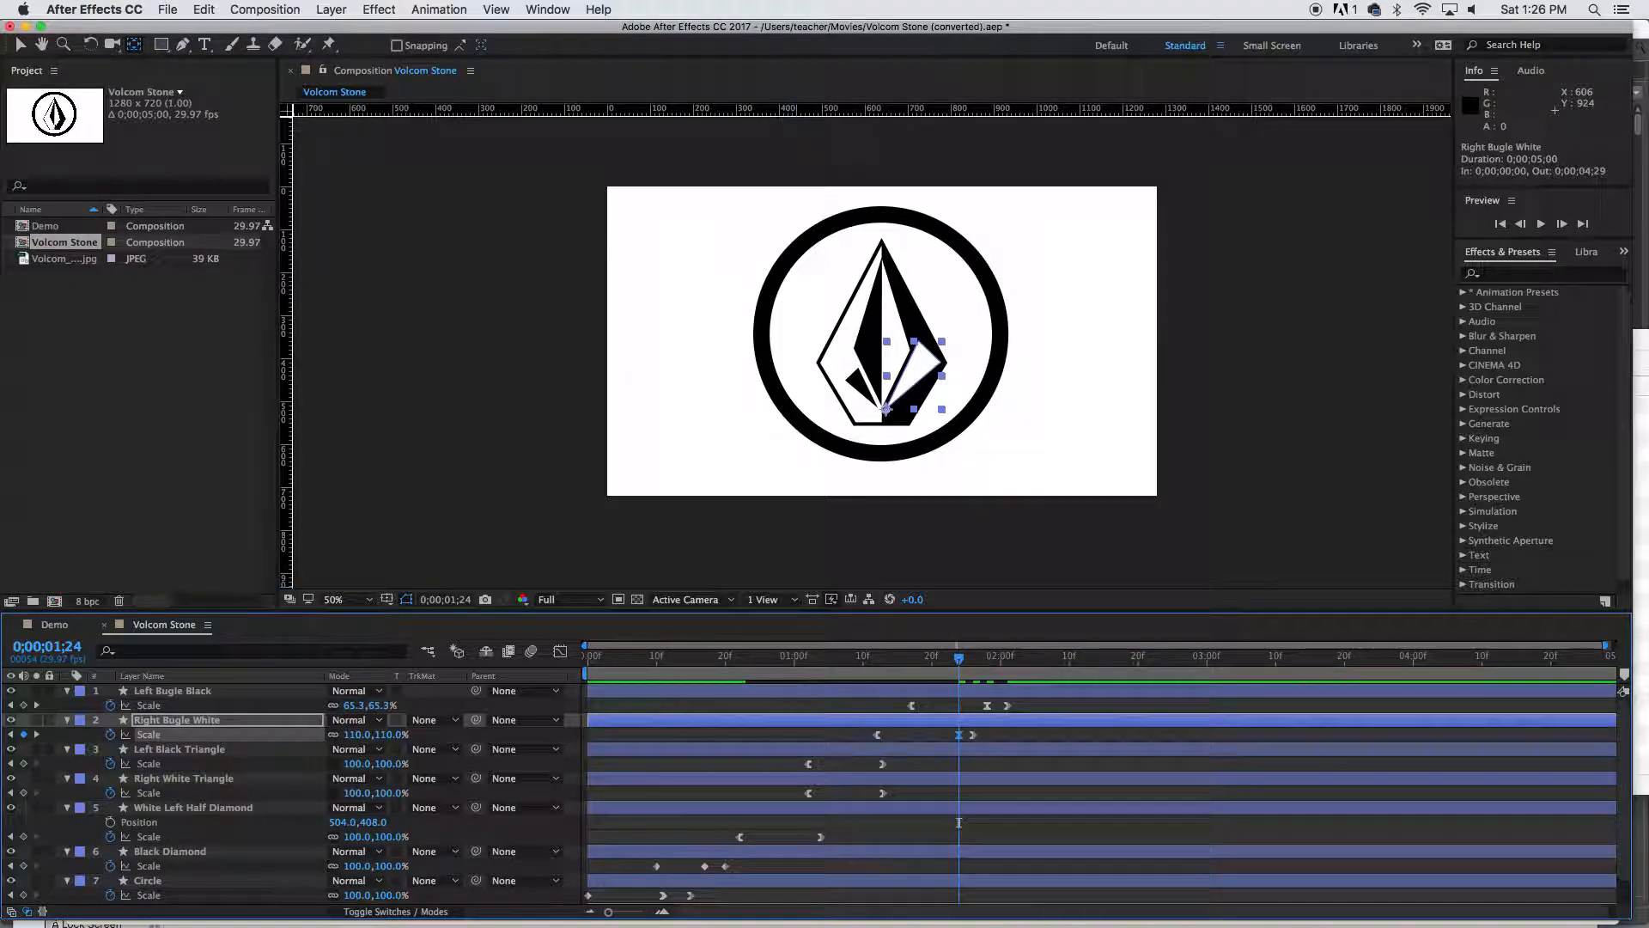
left_click_drag(974, 736, 791, 666)
Preview the logo animation with the bugle overshoots, playing it again from the first frame
key("space")
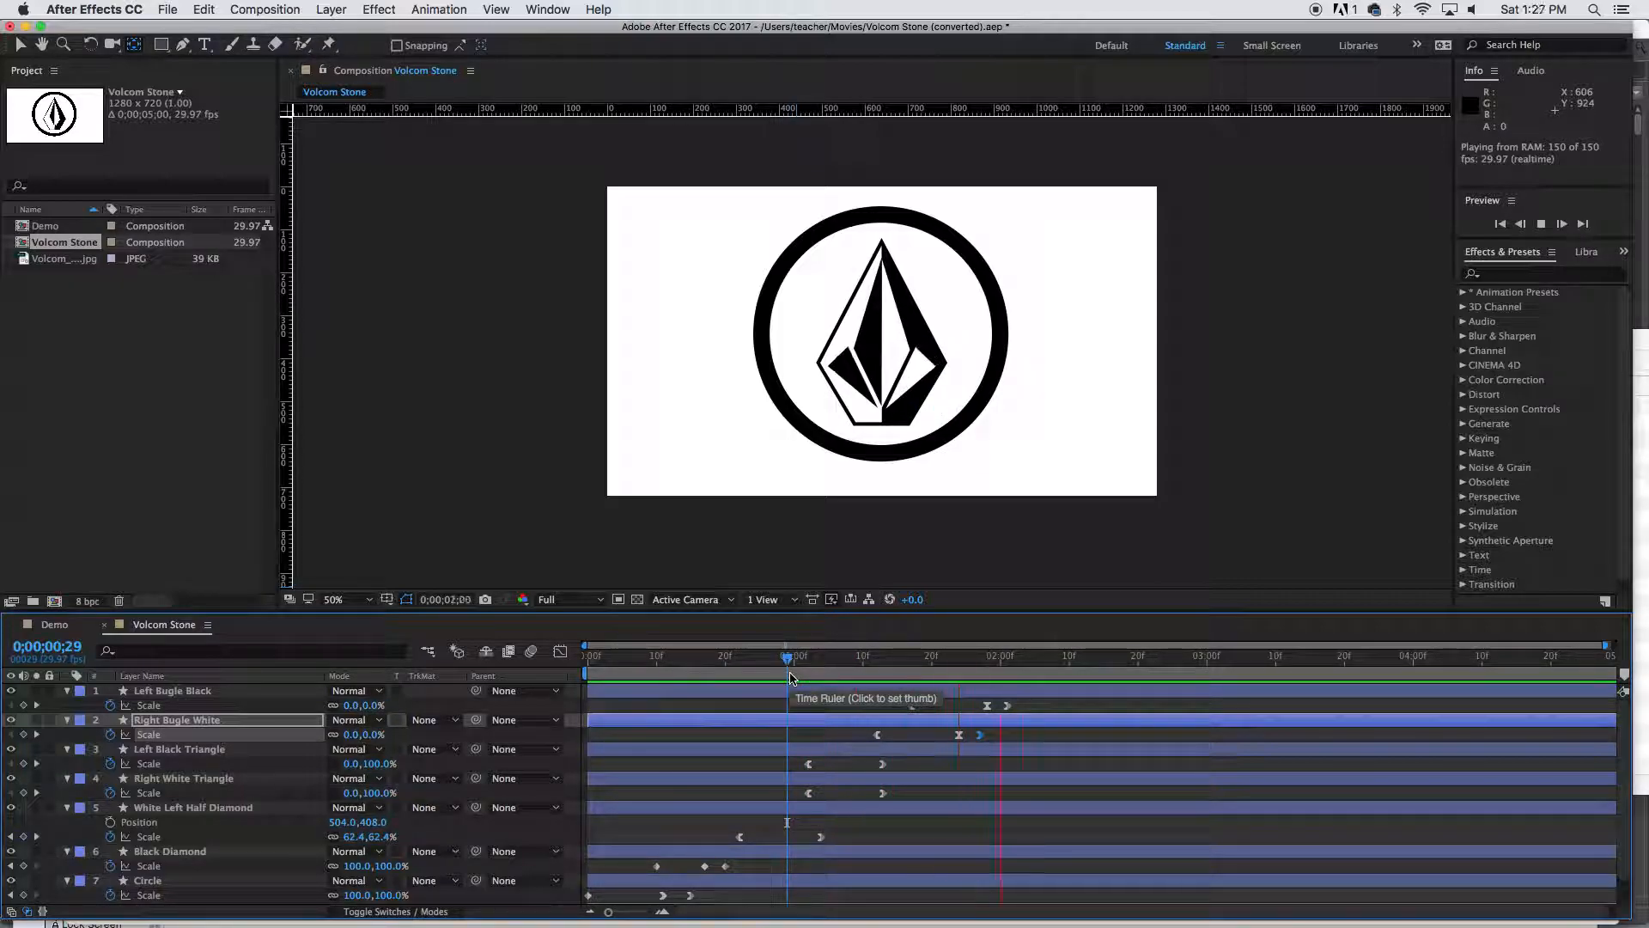
left_click_drag(796, 673, 530, 670)
key("space")
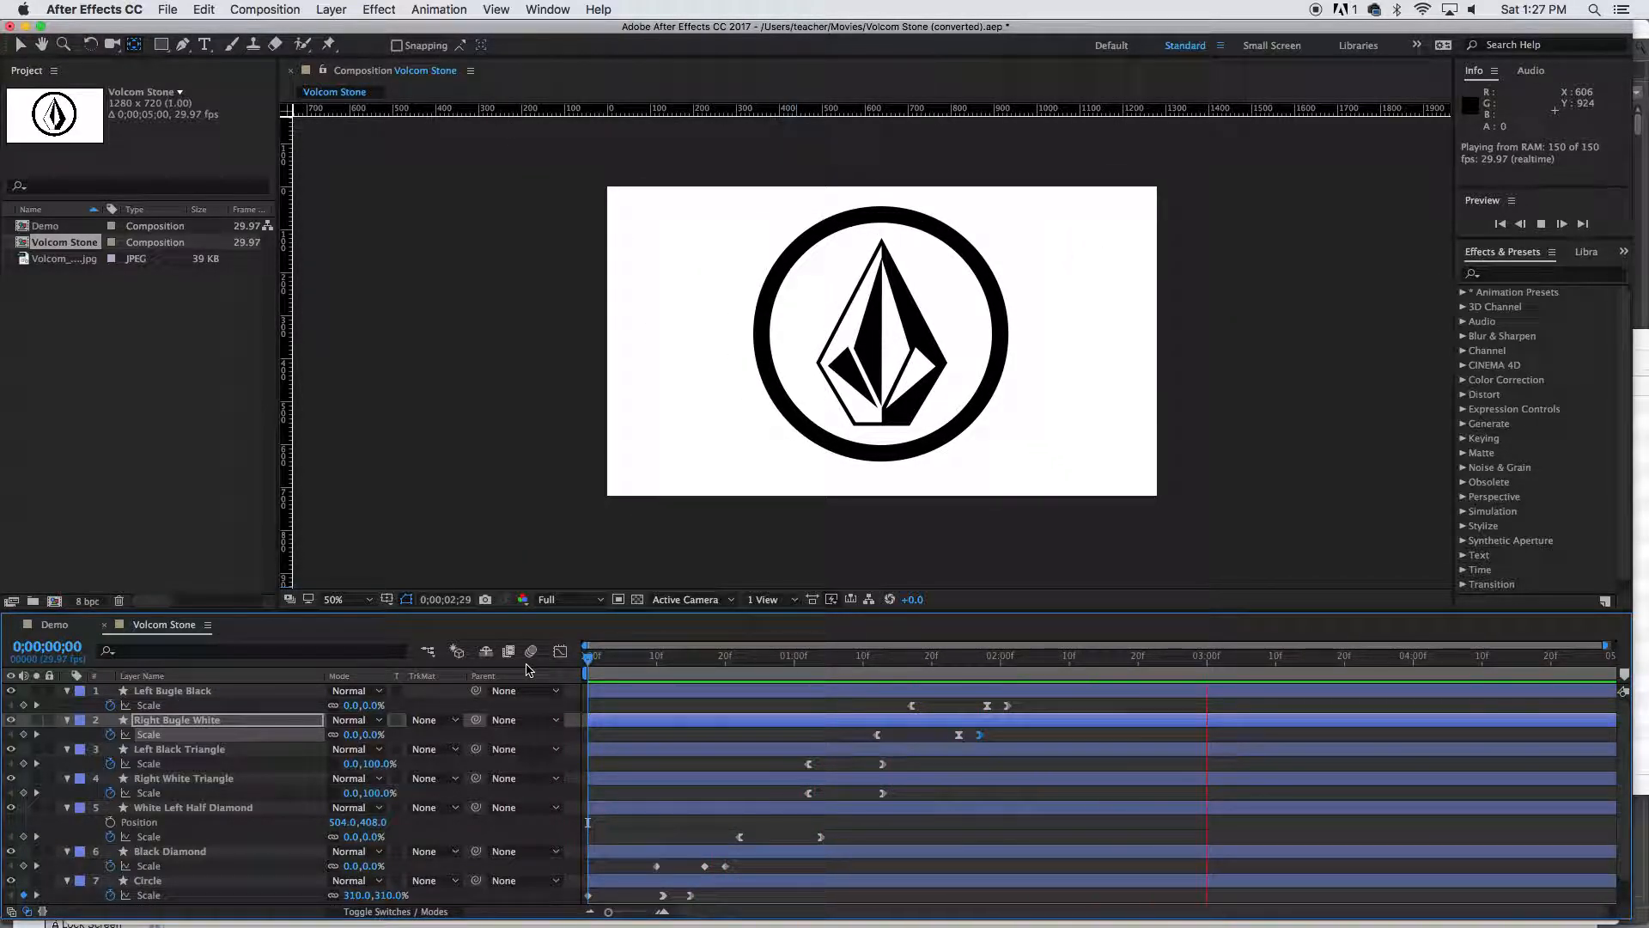
key("space")
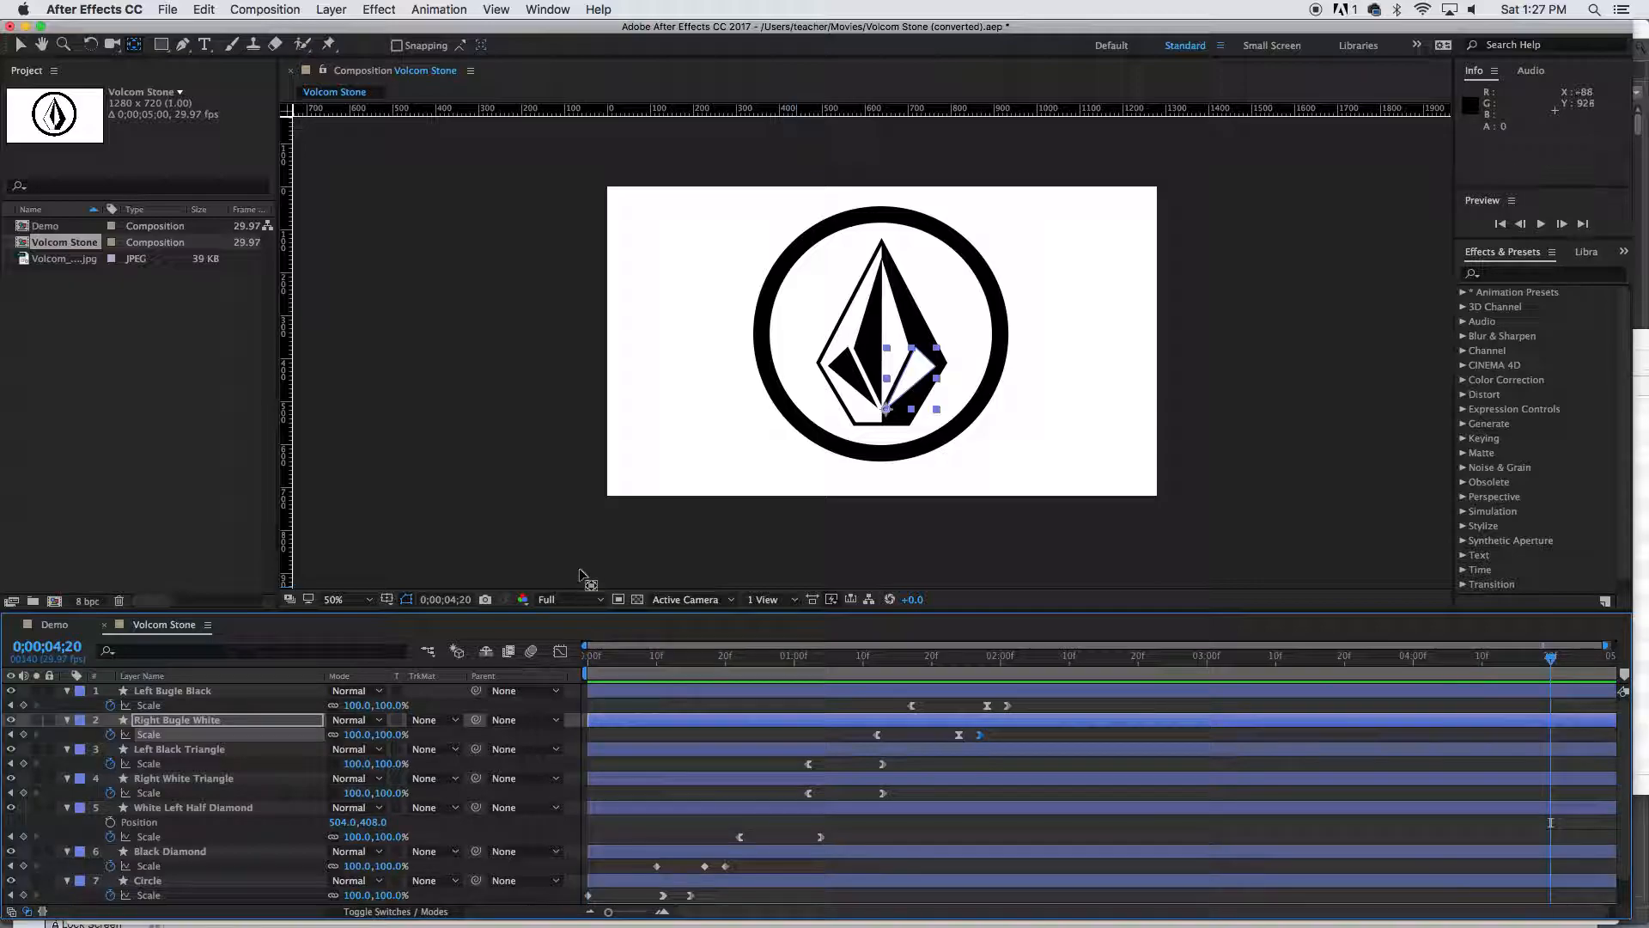
Scrub through the end of the animation to 0;00;02;07 and save the project
left_click_drag(1010, 660, 1417, 658)
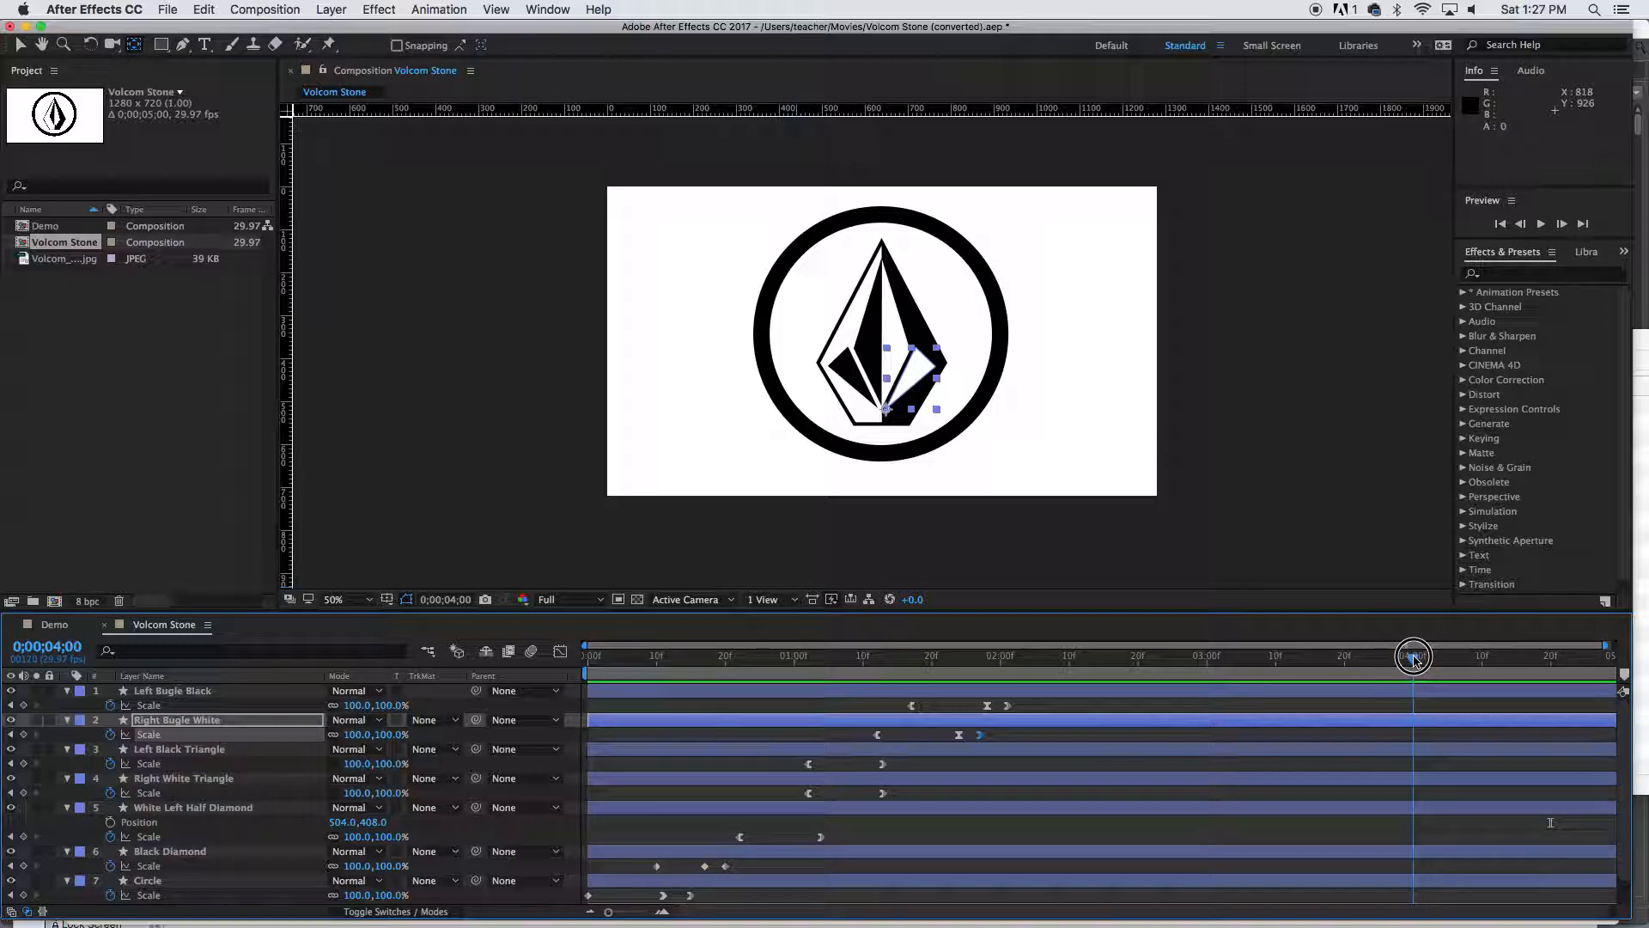
left_click_drag(1416, 660, 1048, 682)
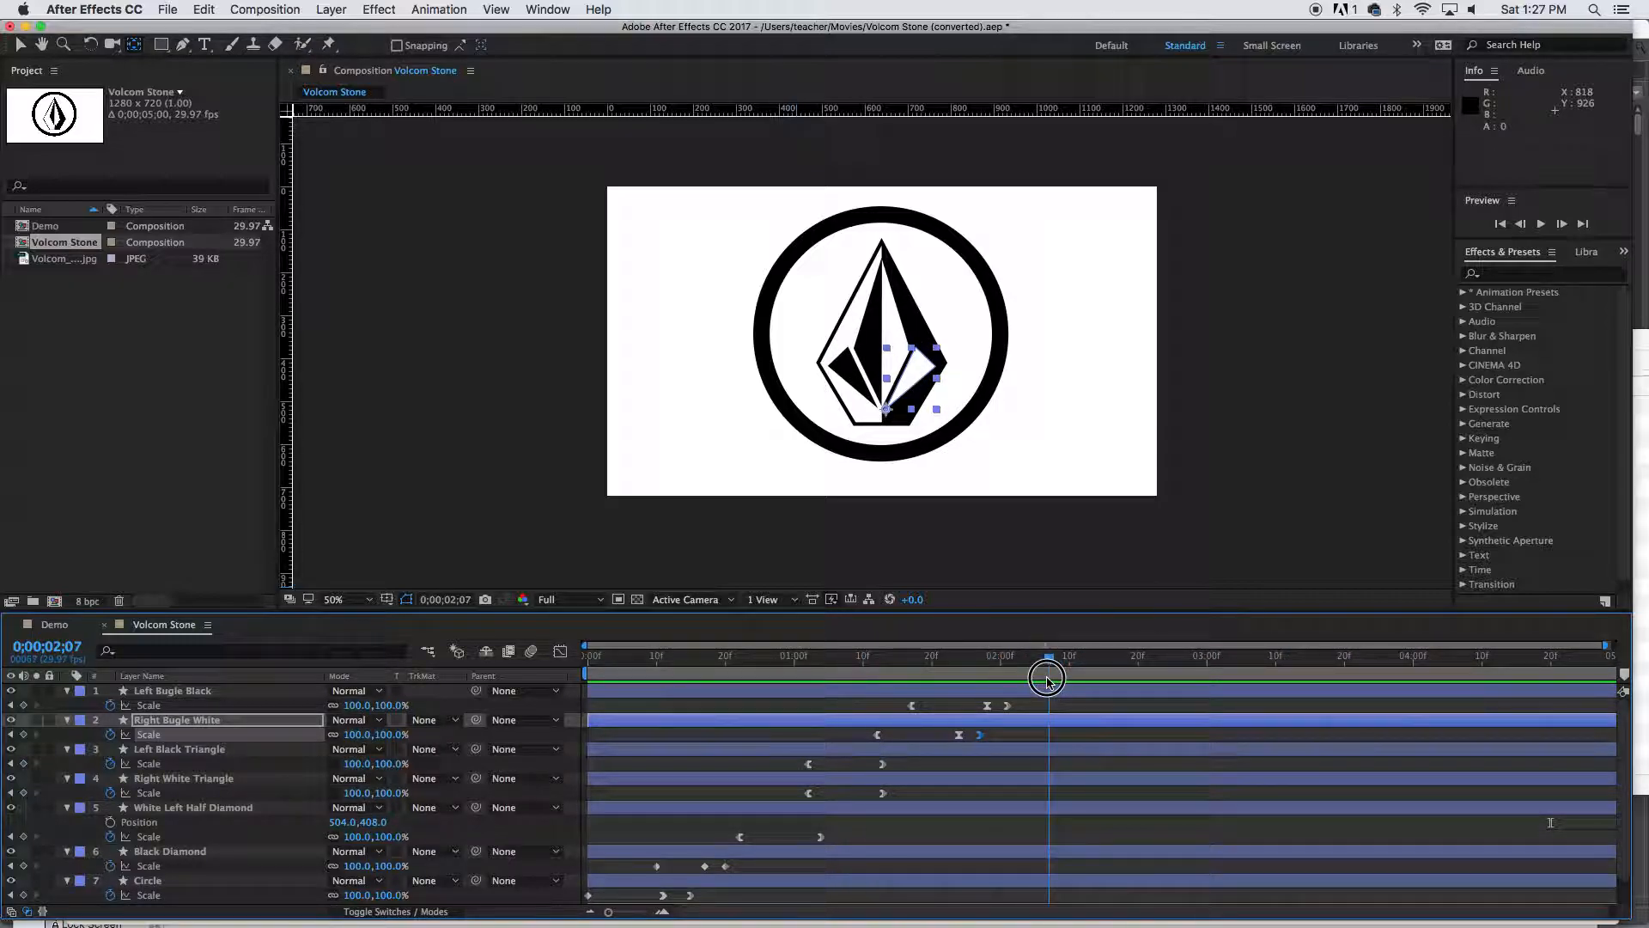
key("super+s")
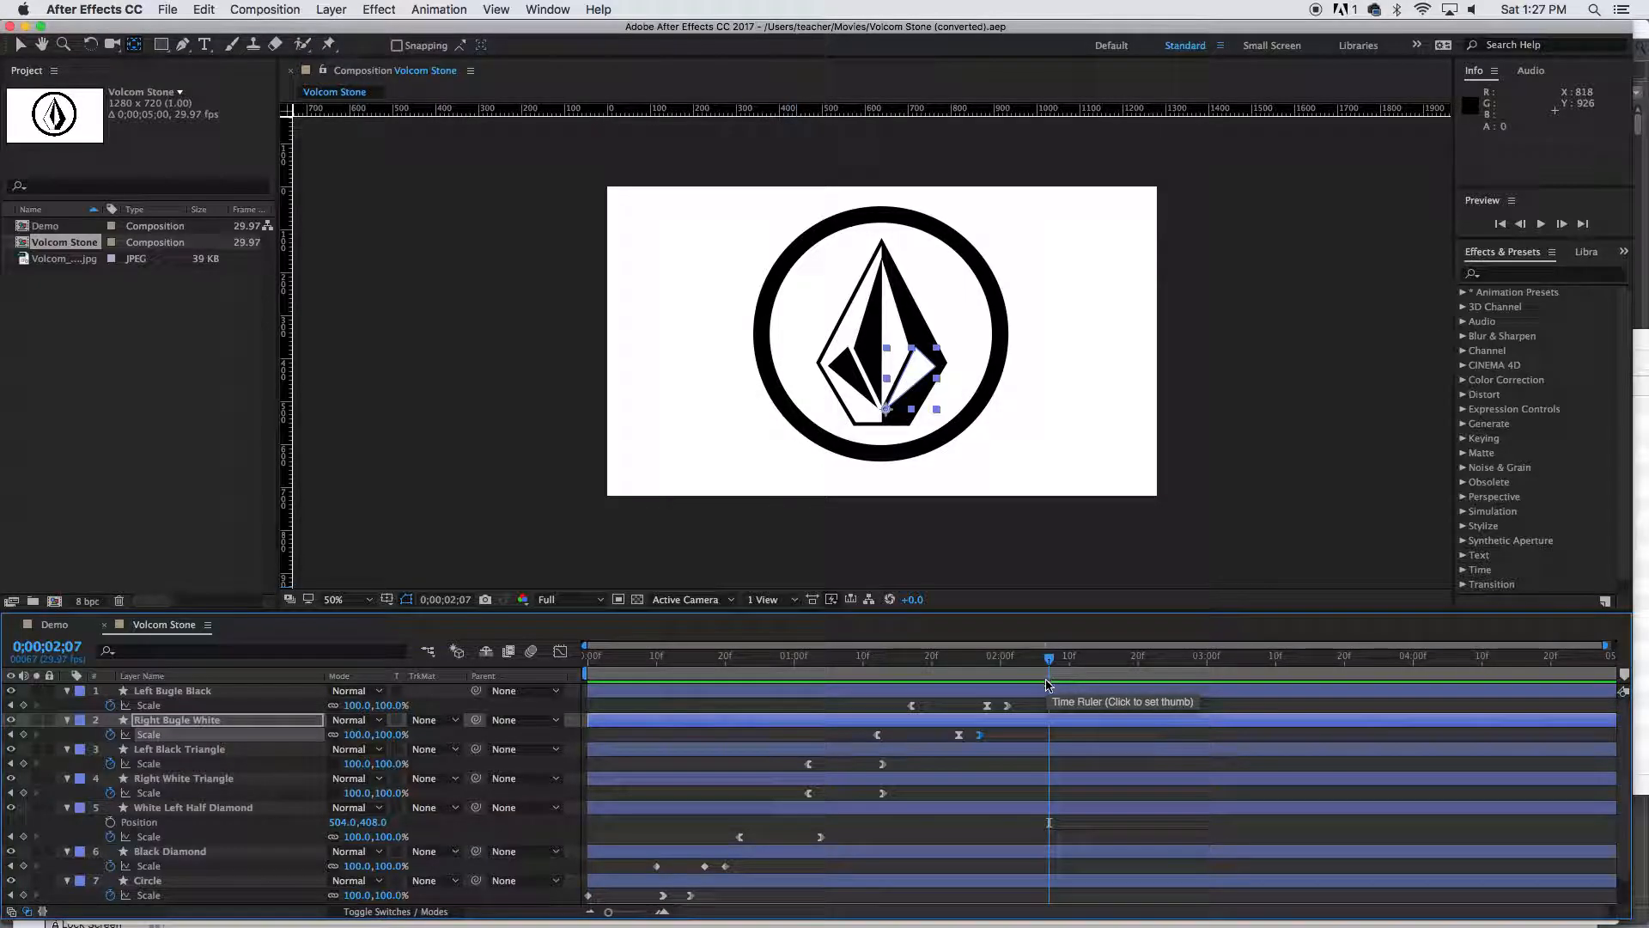